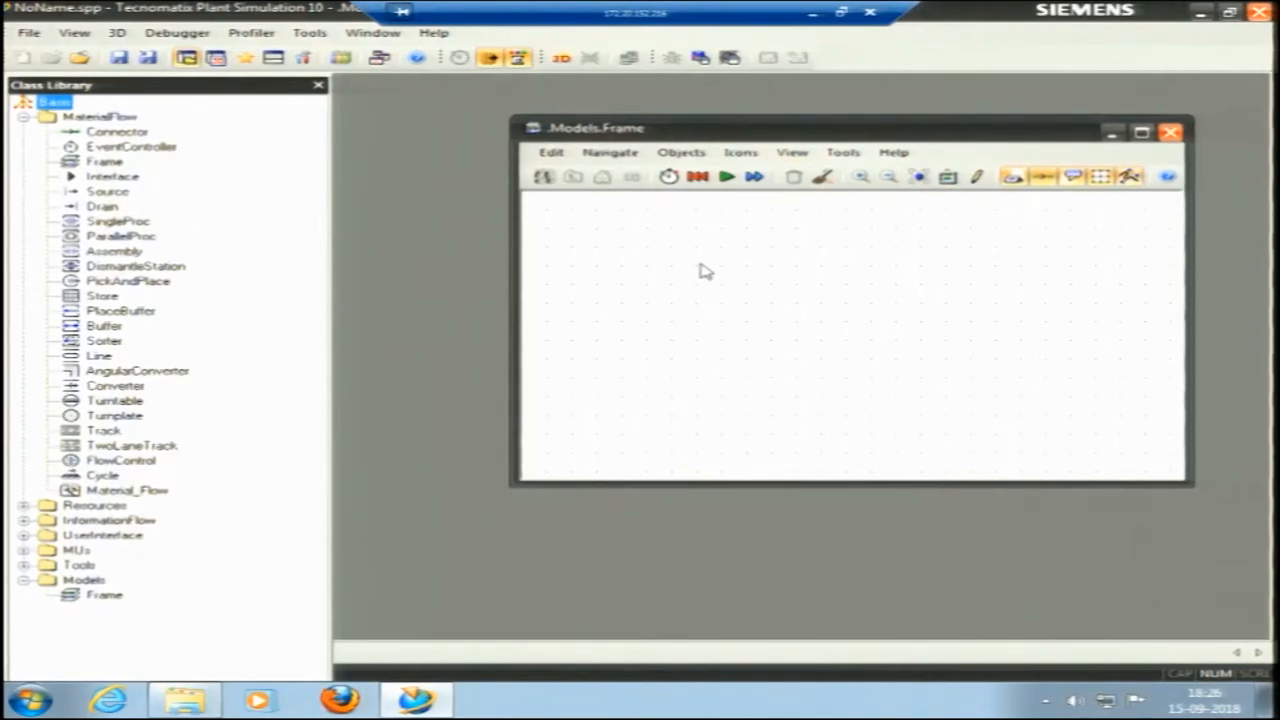
Place a Source near the upper-left corner of the model frame and a Drain near its upper-right corner.
click(80, 595)
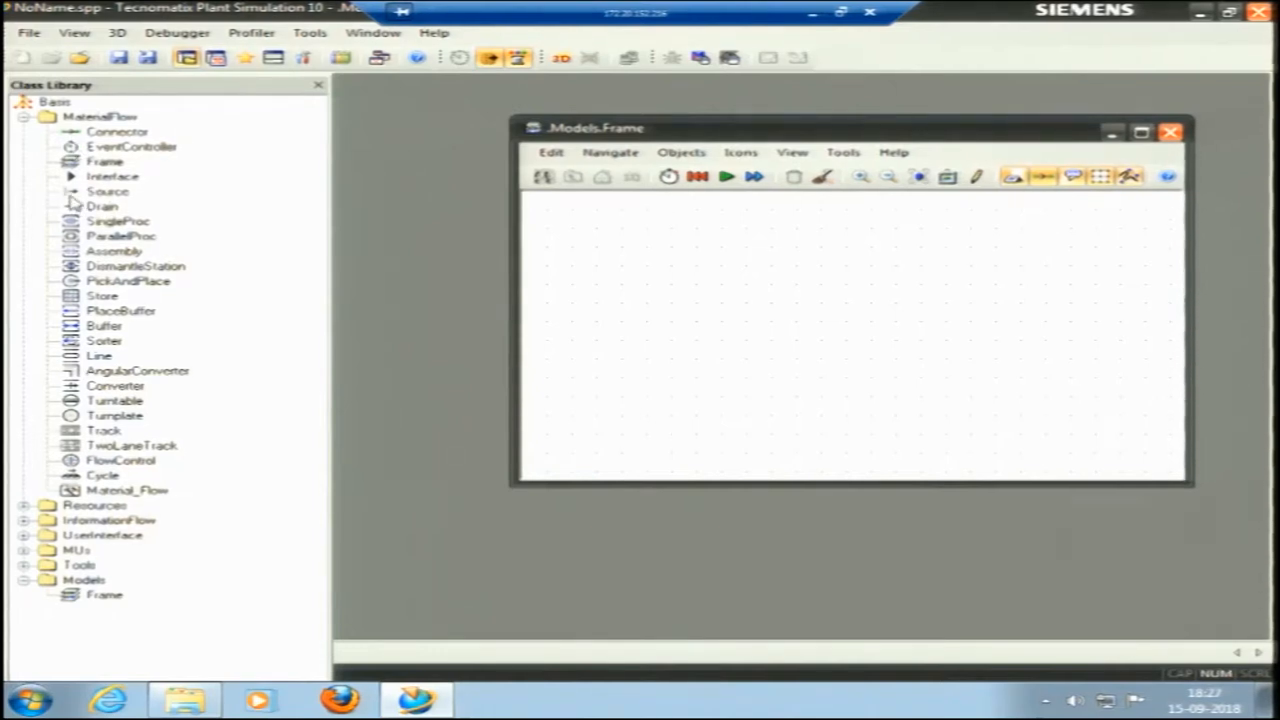
drag(92, 191, 625, 233)
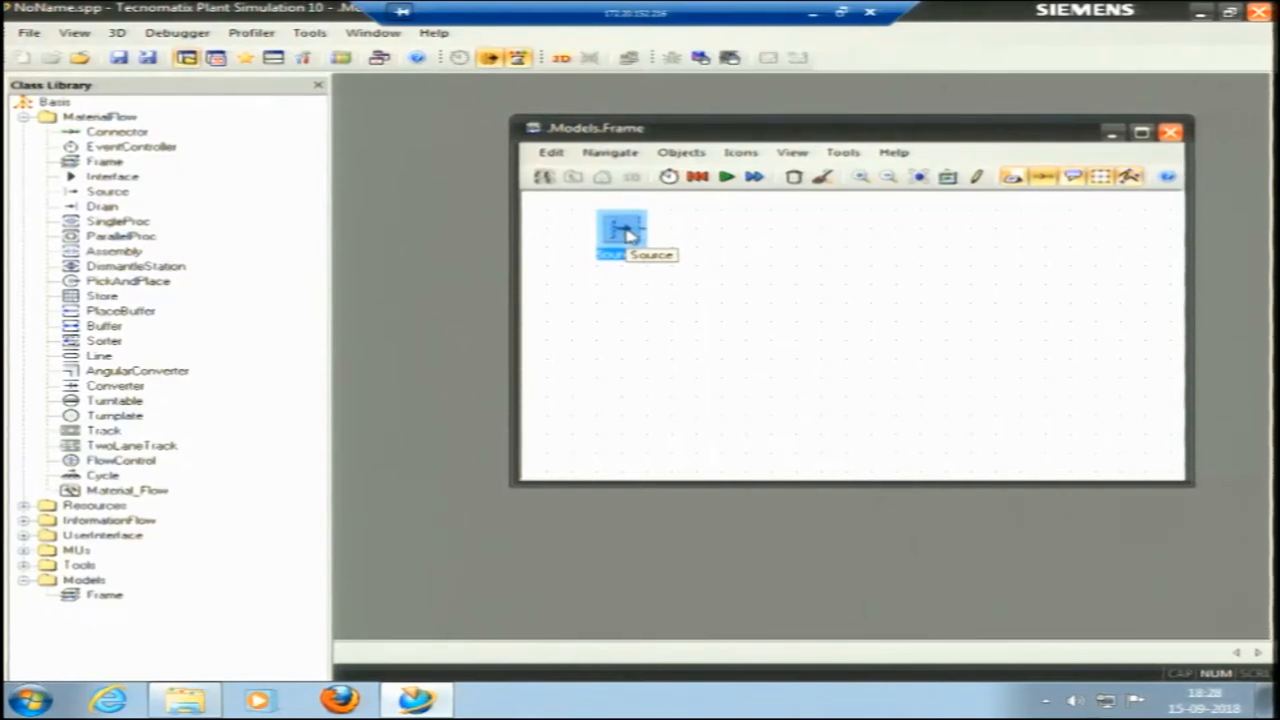
click(624, 286)
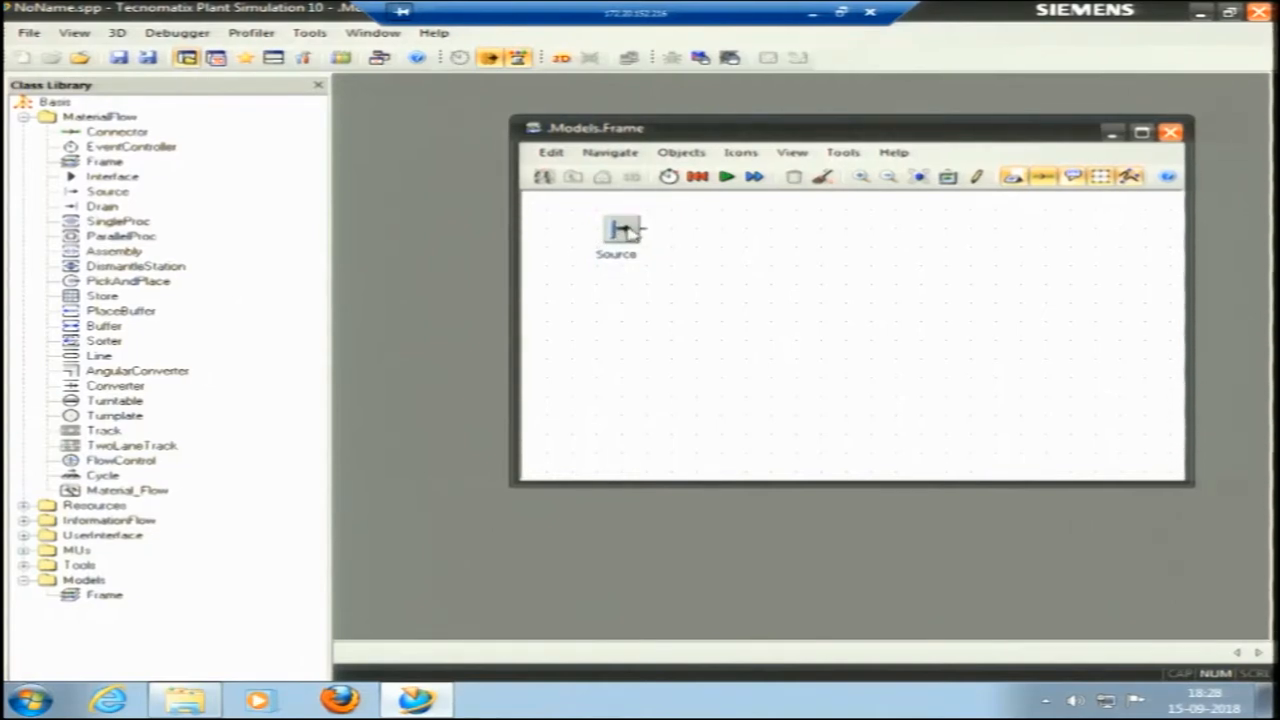
click(88, 208)
drag(127, 218, 1103, 232)
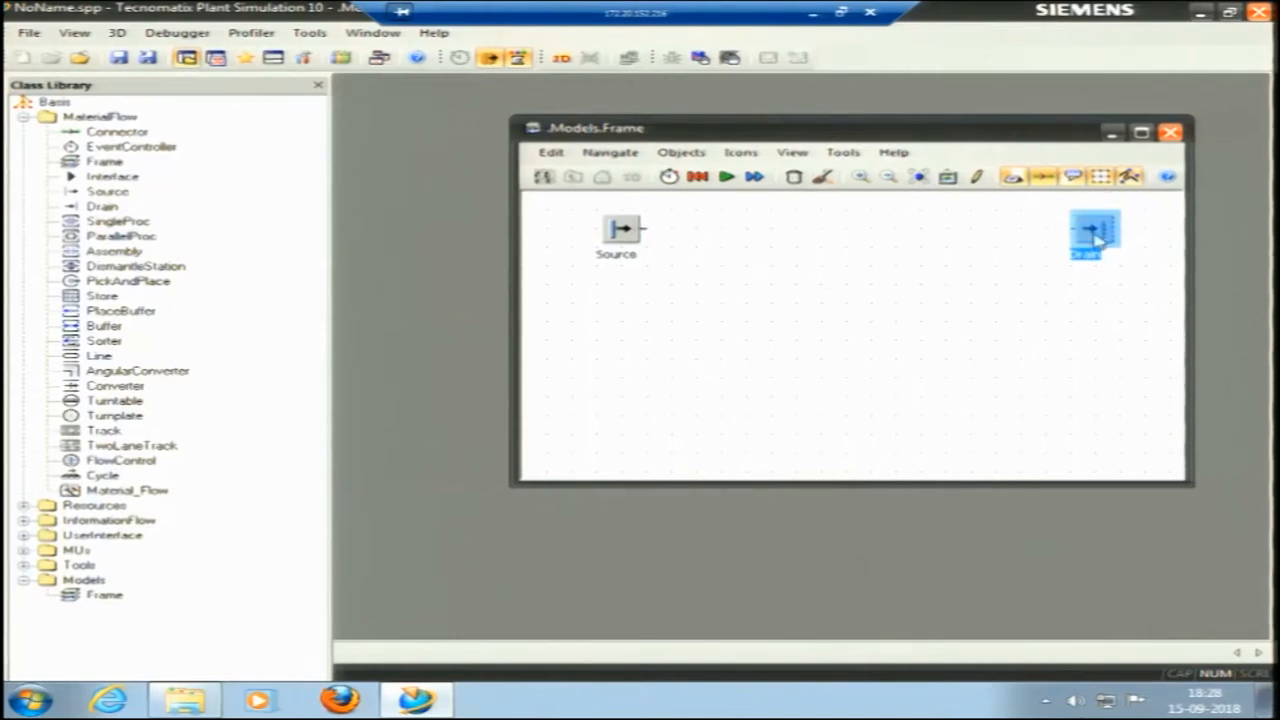
click(1147, 224)
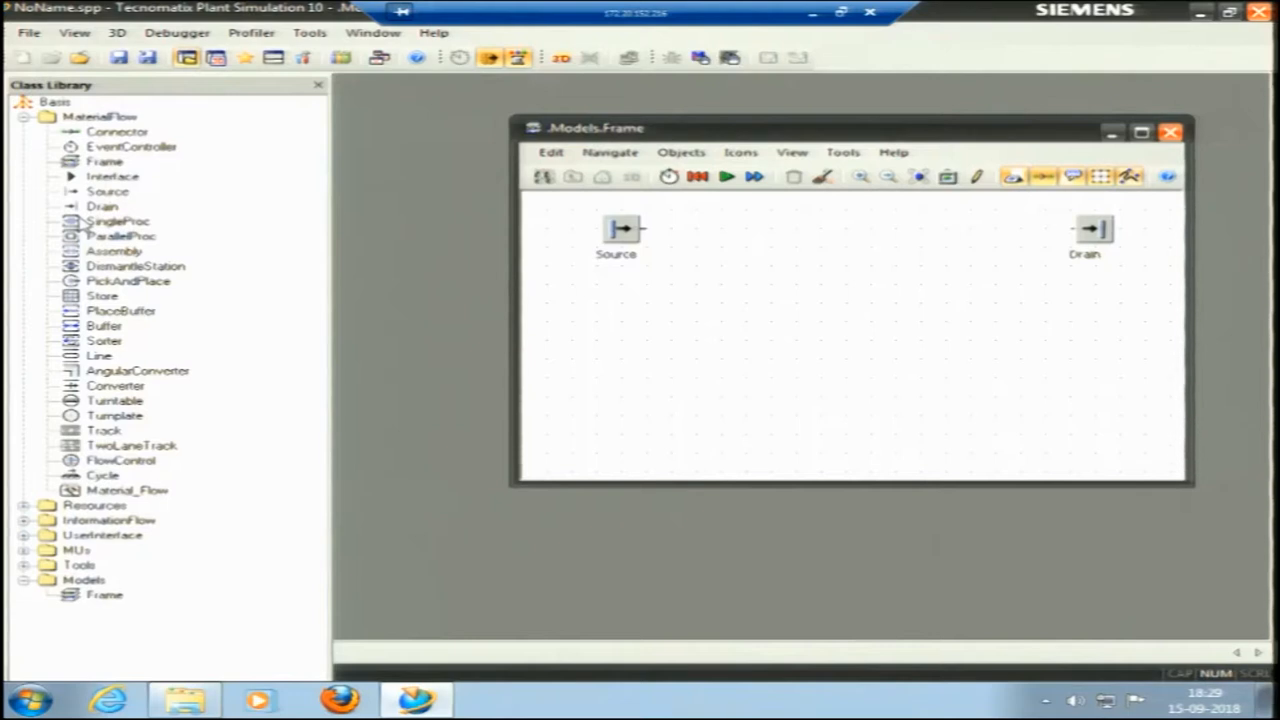
Insert a SingleProc station just right of the Source in the frame and name it Milling.
drag(80, 226, 697, 230)
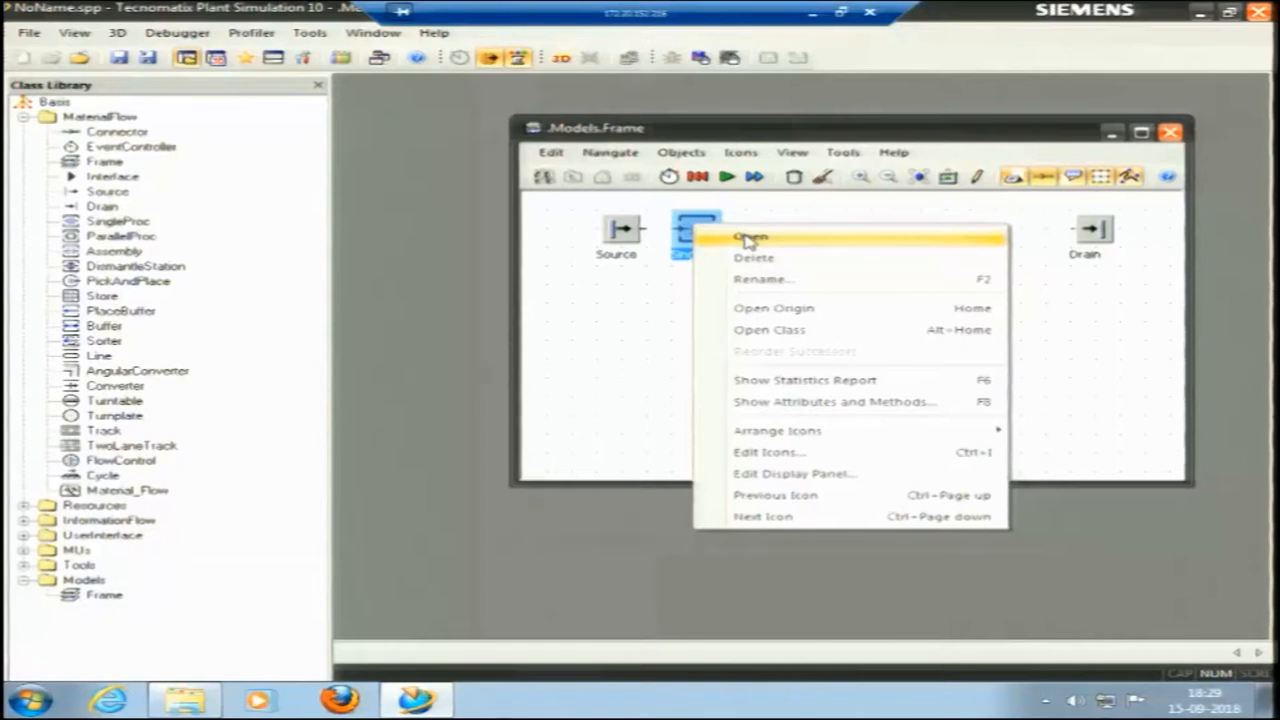
click(749, 239)
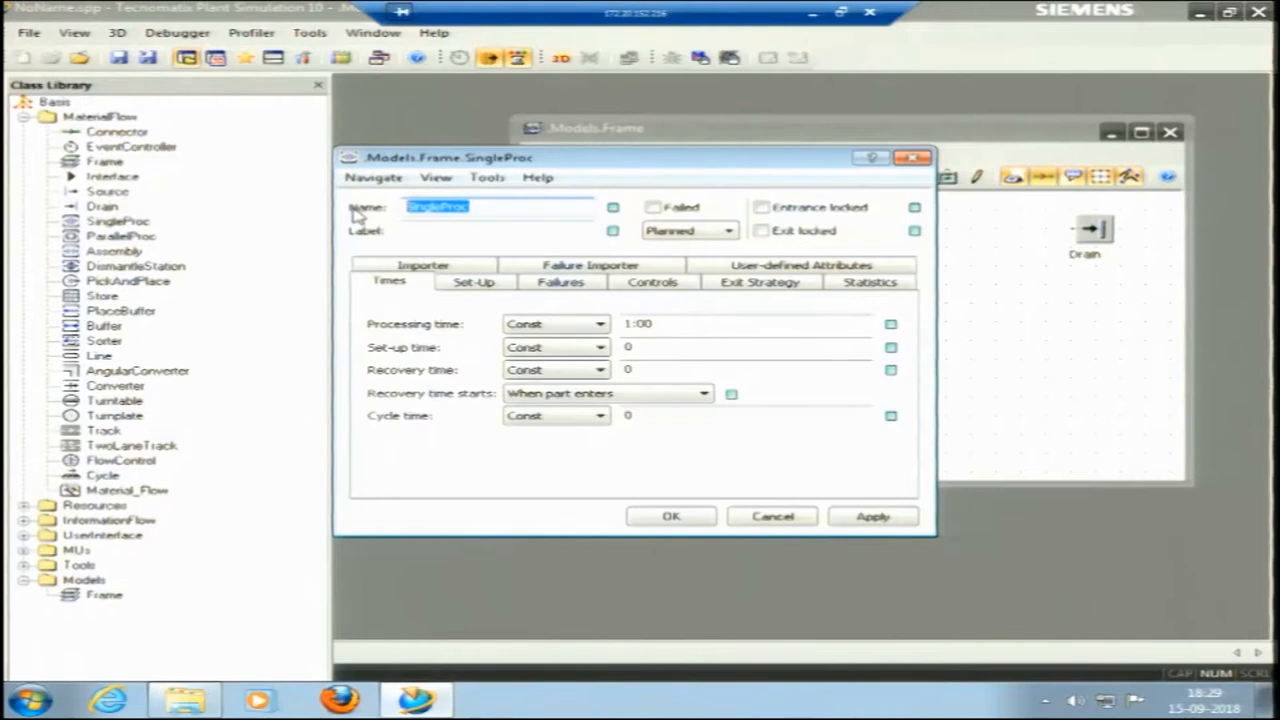
text(Milling)
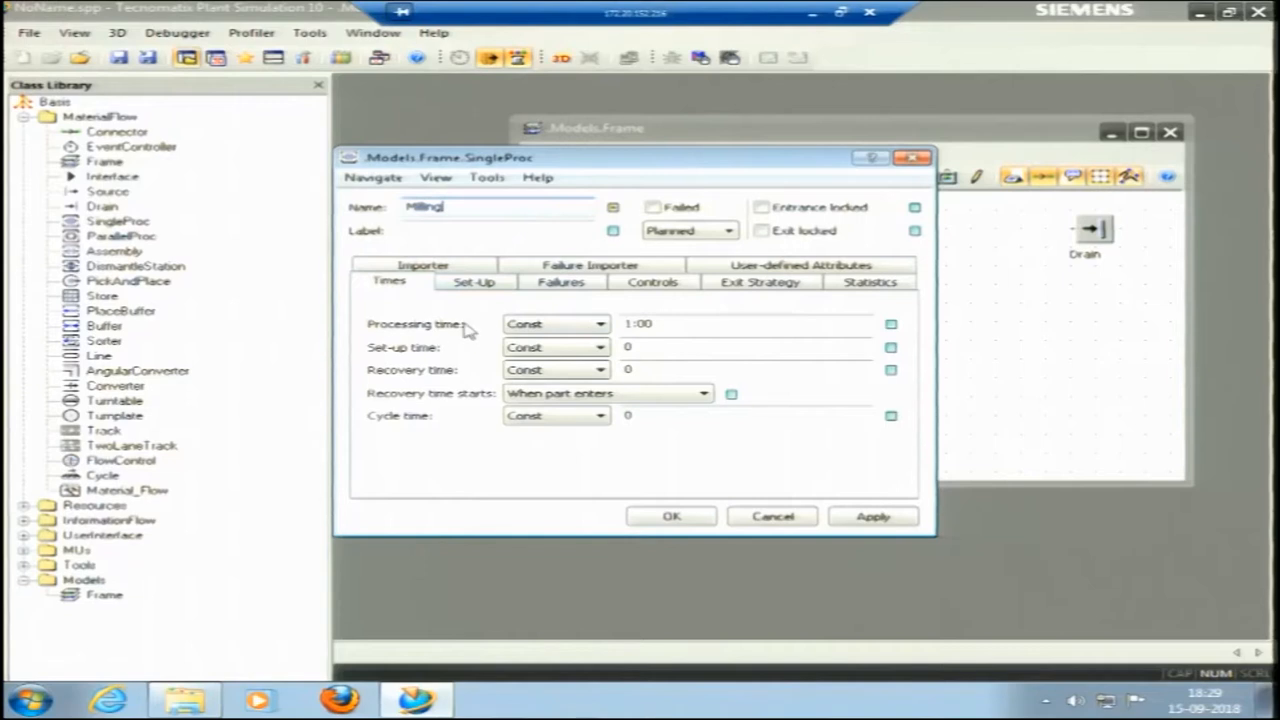
Try the Uniform distribution for the Milling station's processing time and return it to Const.
click(603, 325)
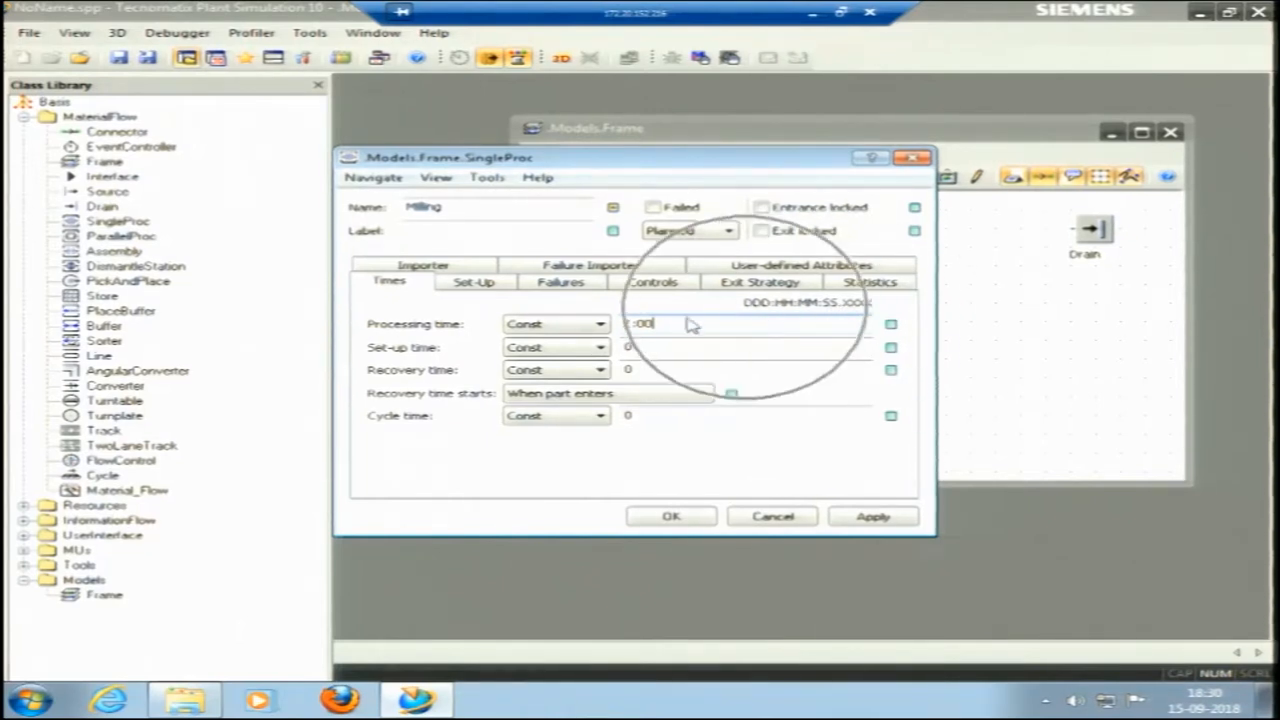
click(603, 326)
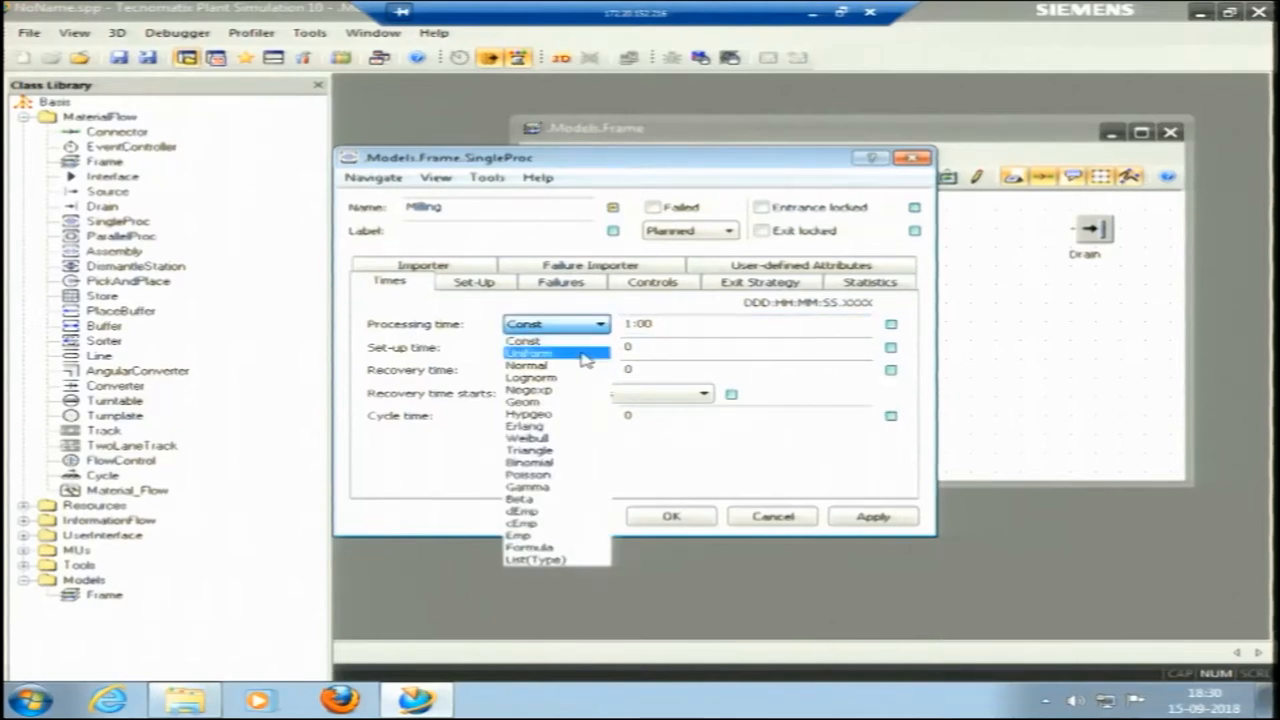
click(585, 354)
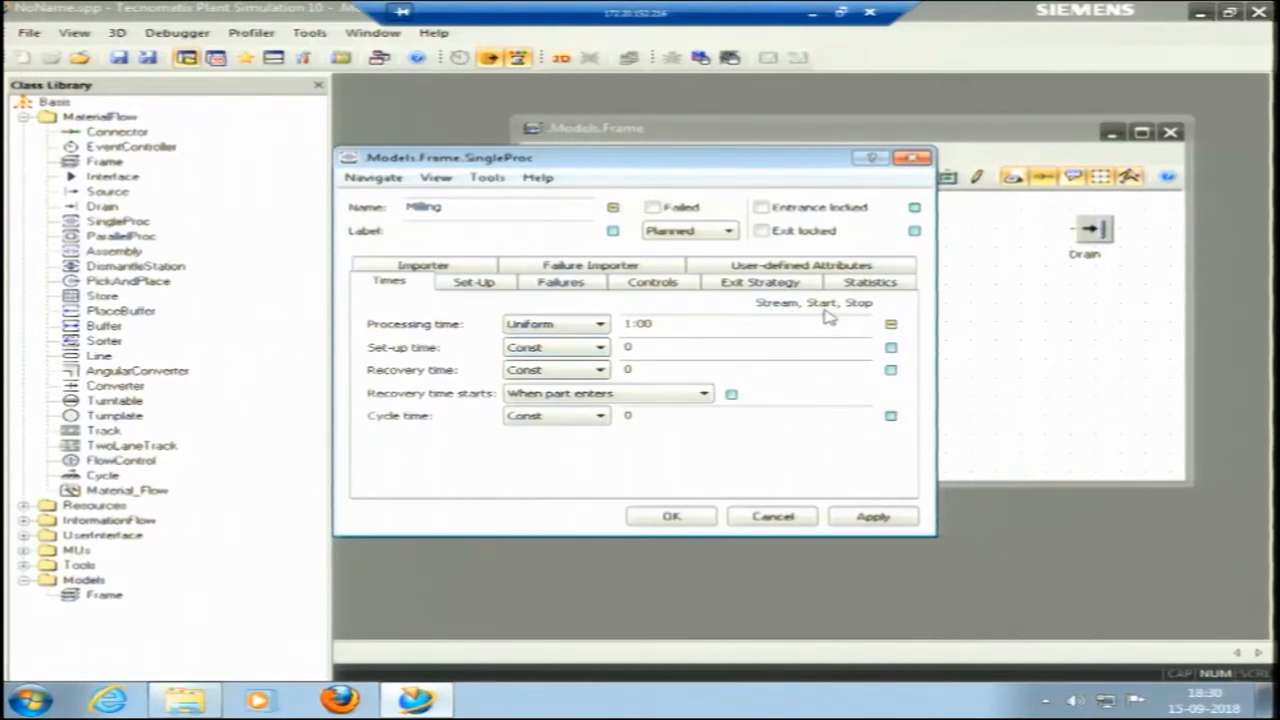
click(600, 325)
click(603, 341)
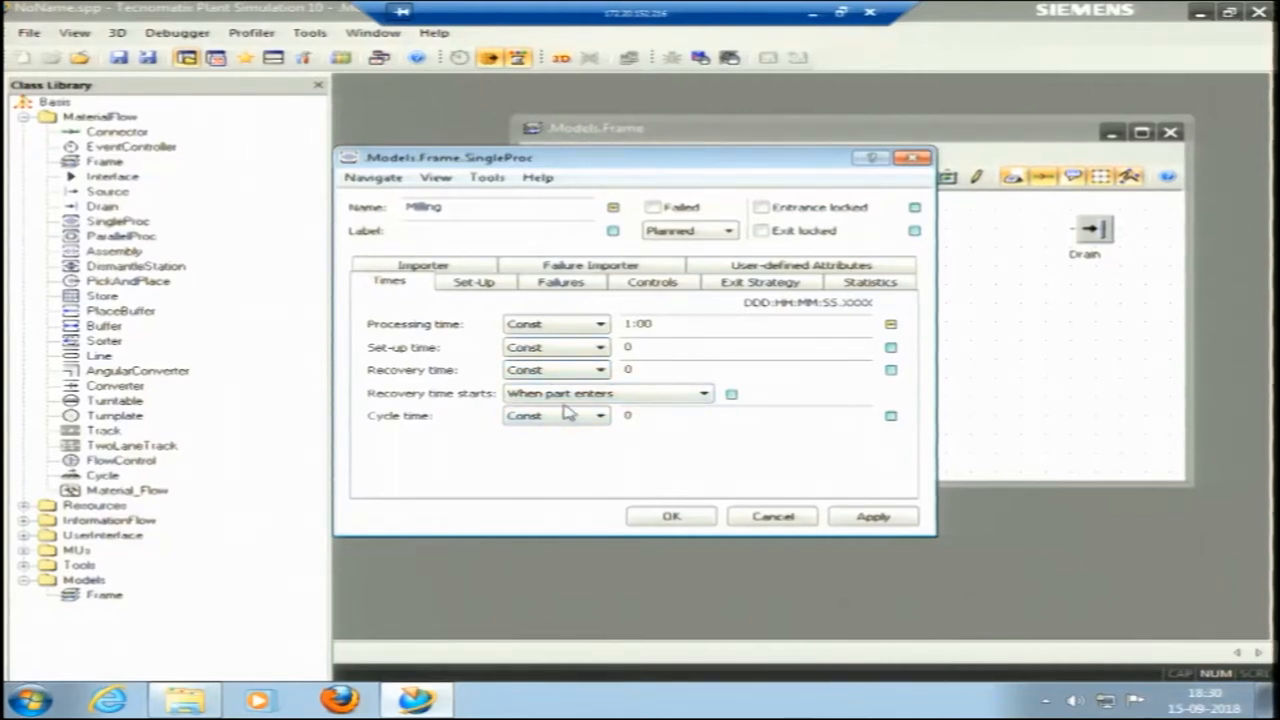
Start a new failure definition for the Milling station.
click(545, 285)
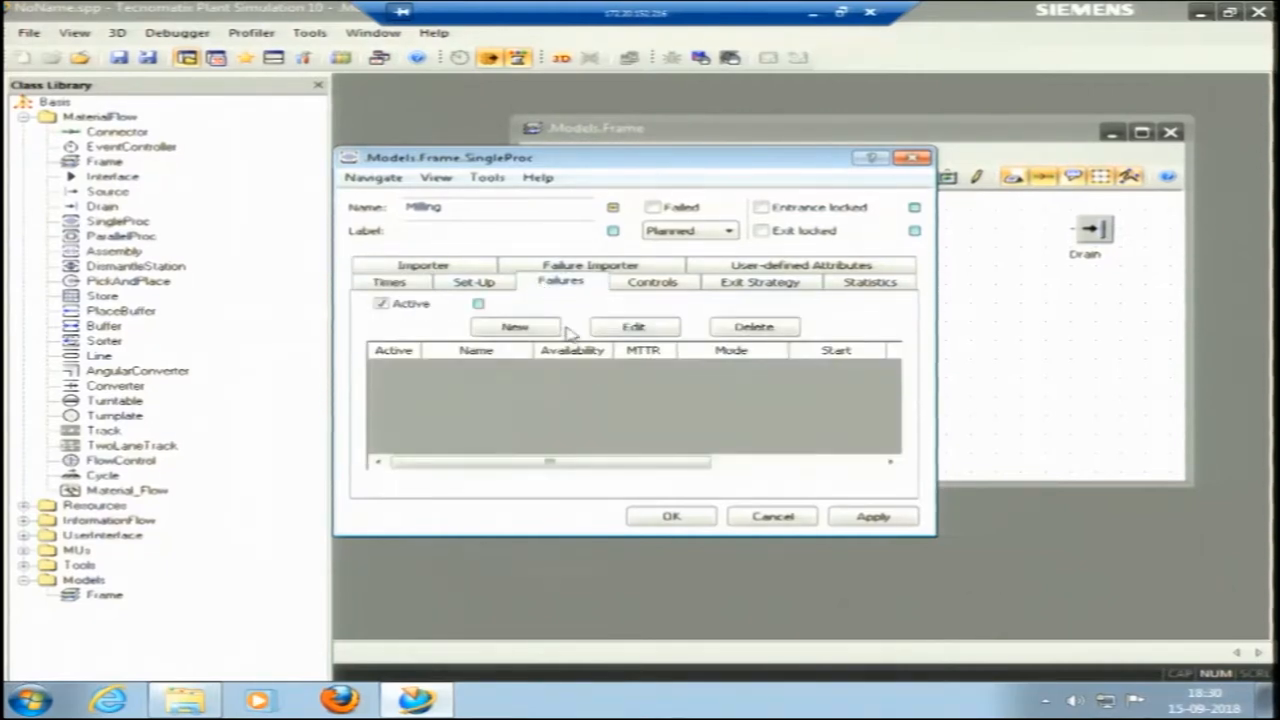
click(515, 328)
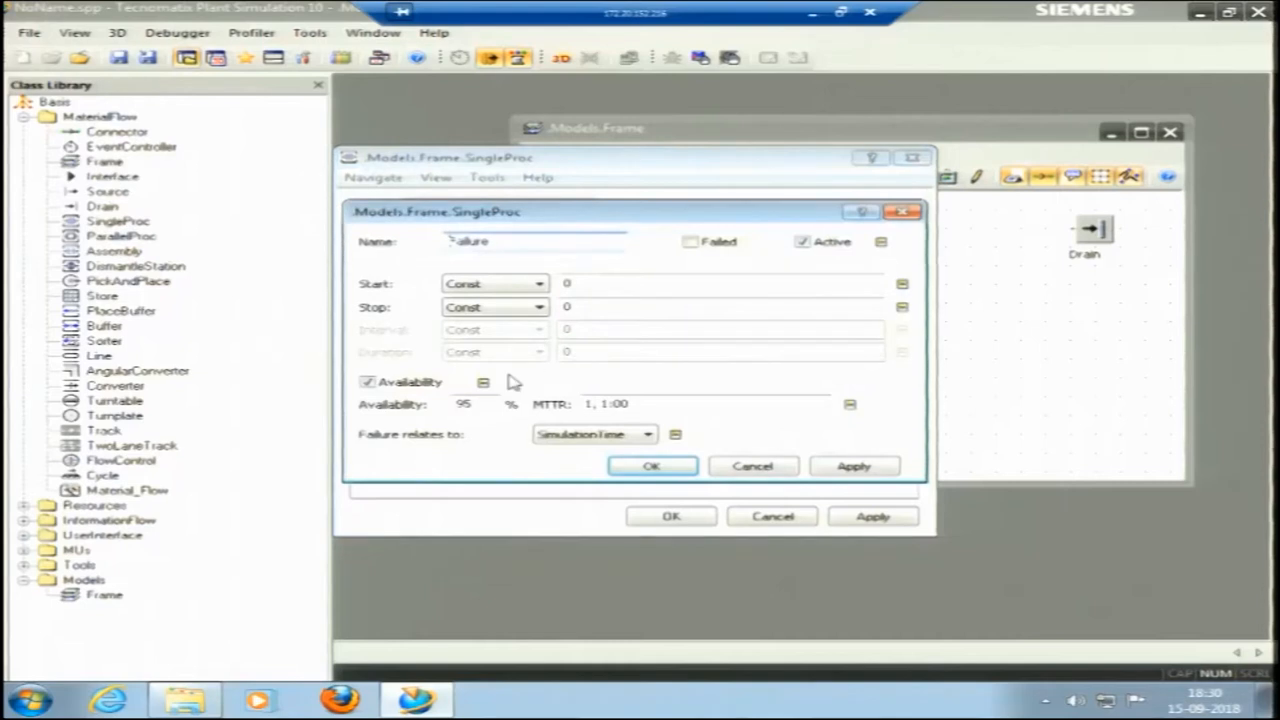
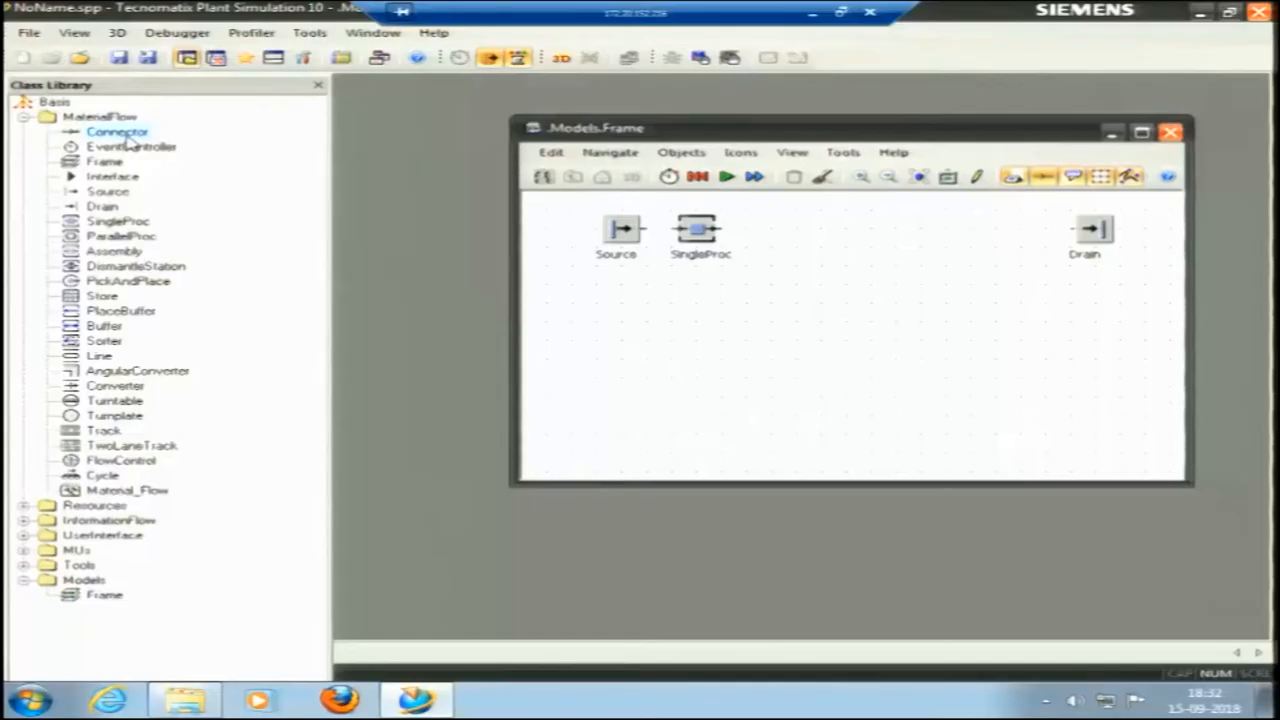
Connect the Source to the SingleProc station beside it with a Connector.
click(117, 132)
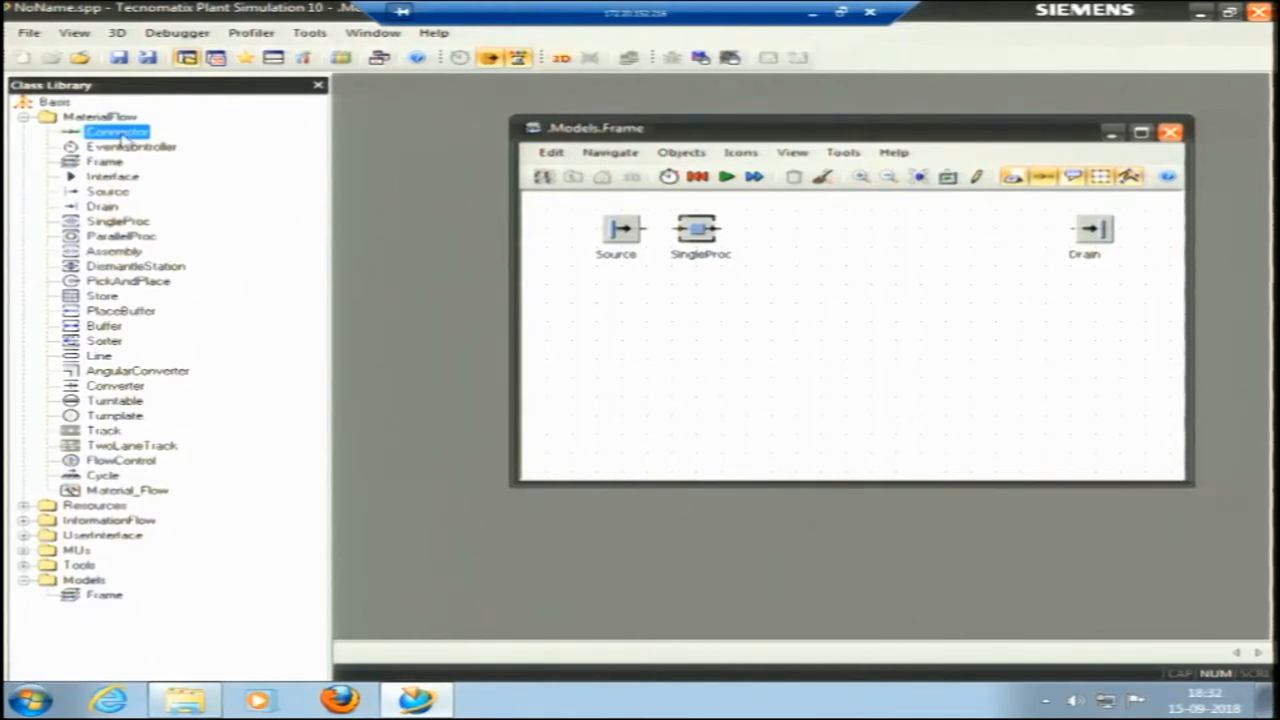
click(638, 234)
click(697, 229)
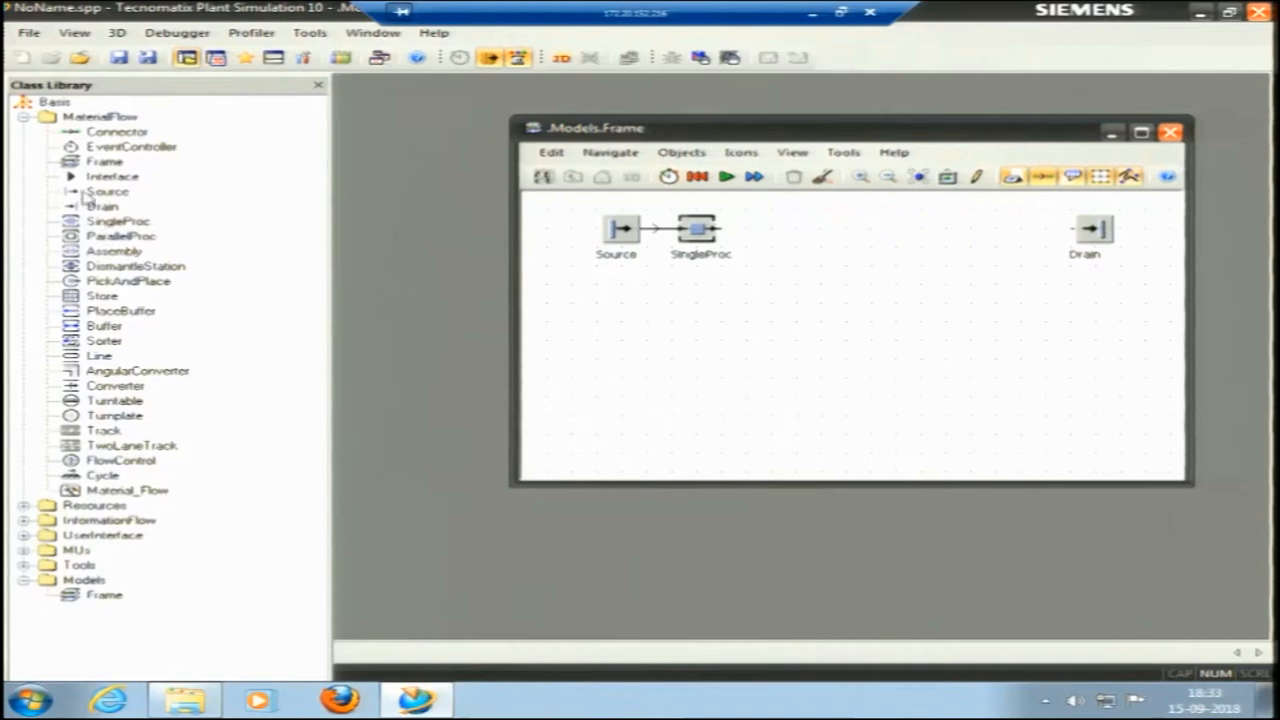
Insert an EventController in the upper-left corner of the frame and review its simulation controls and date and end settings.
drag(187, 170, 558, 214)
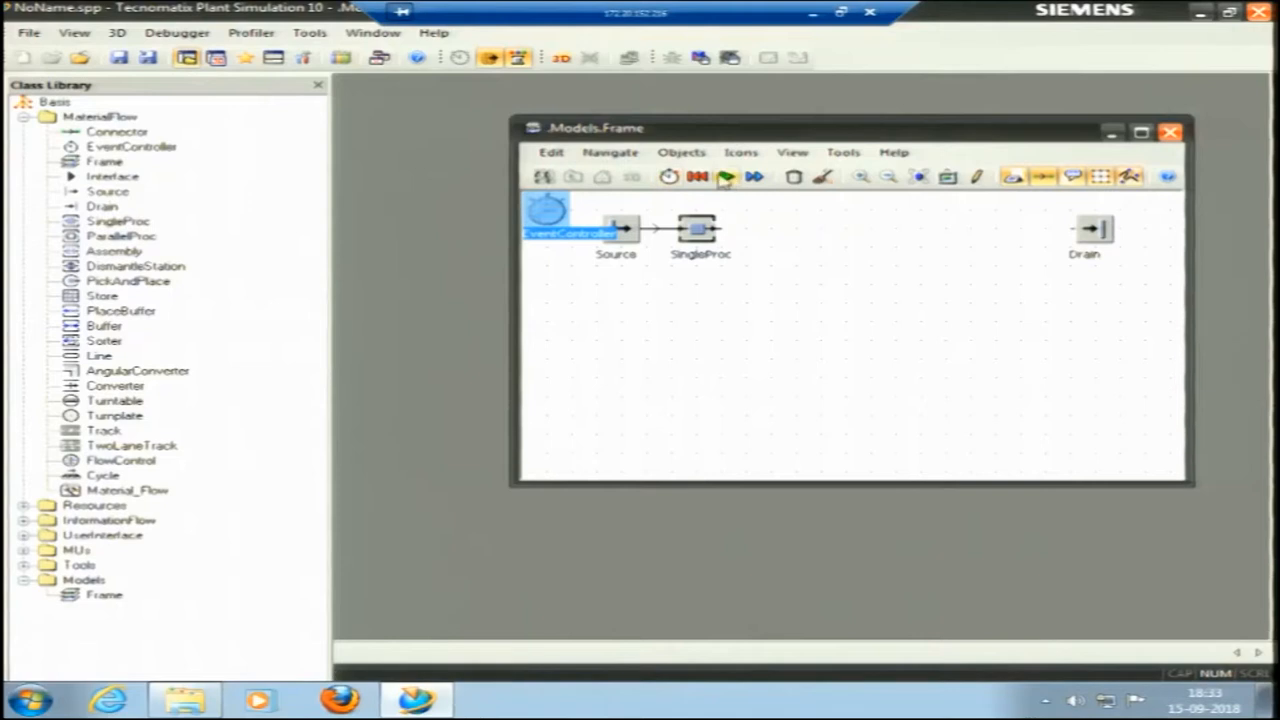
click(559, 289)
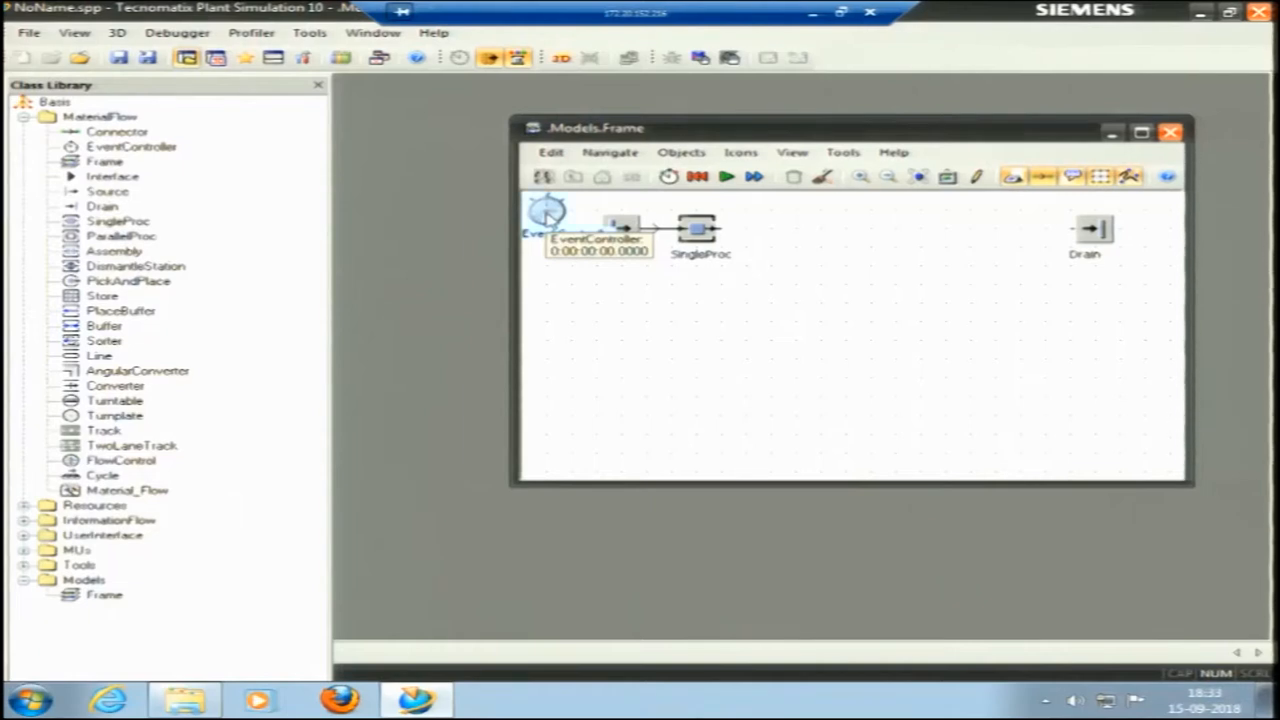
double_click(546, 213)
click(583, 304)
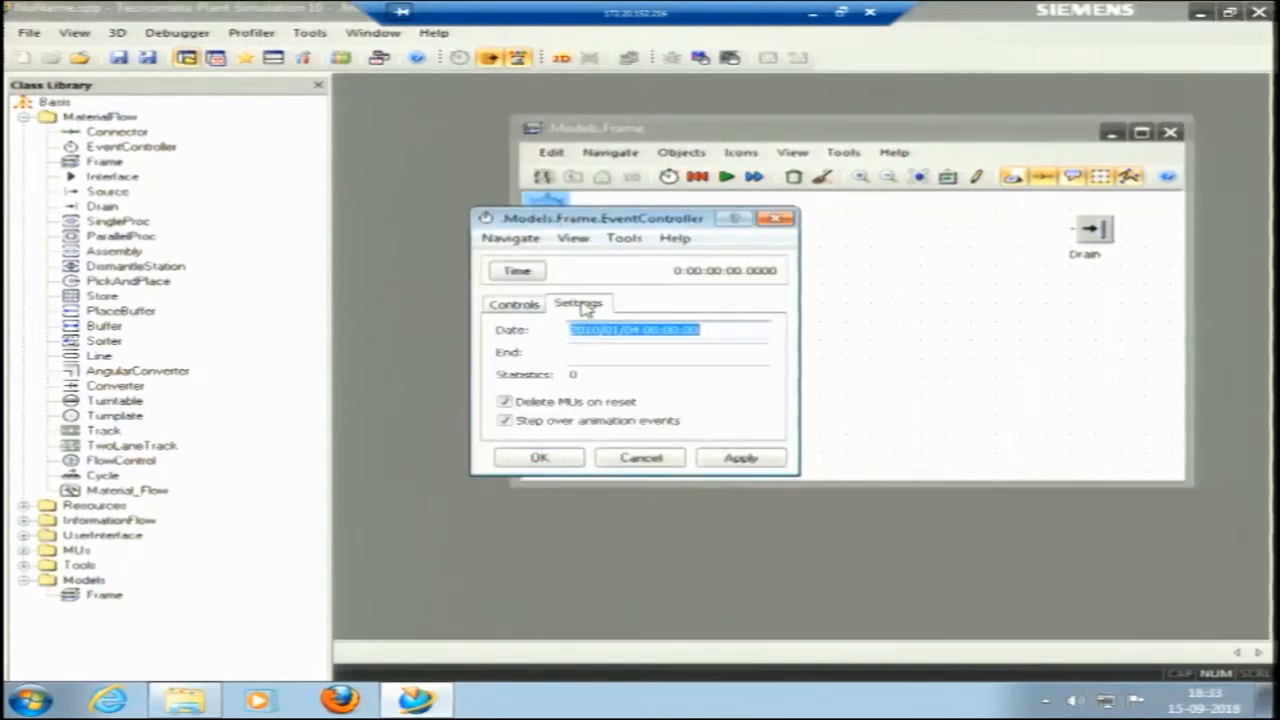
click(594, 353)
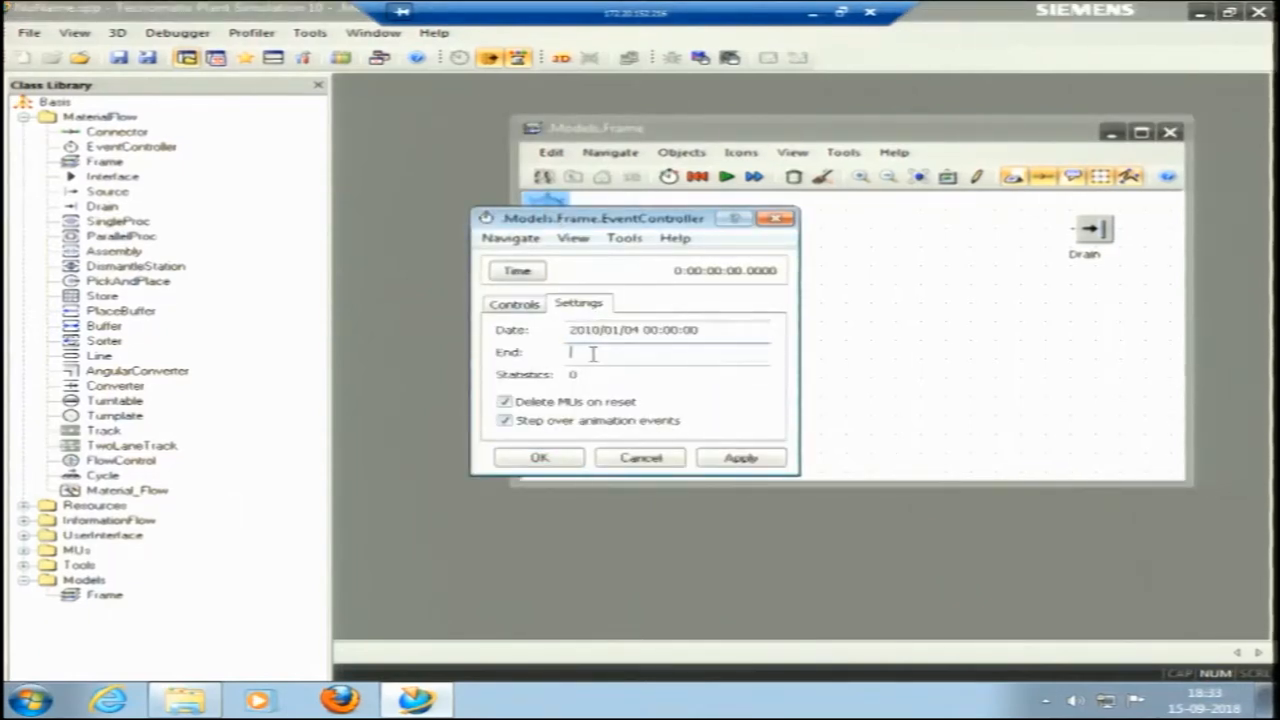
click(516, 304)
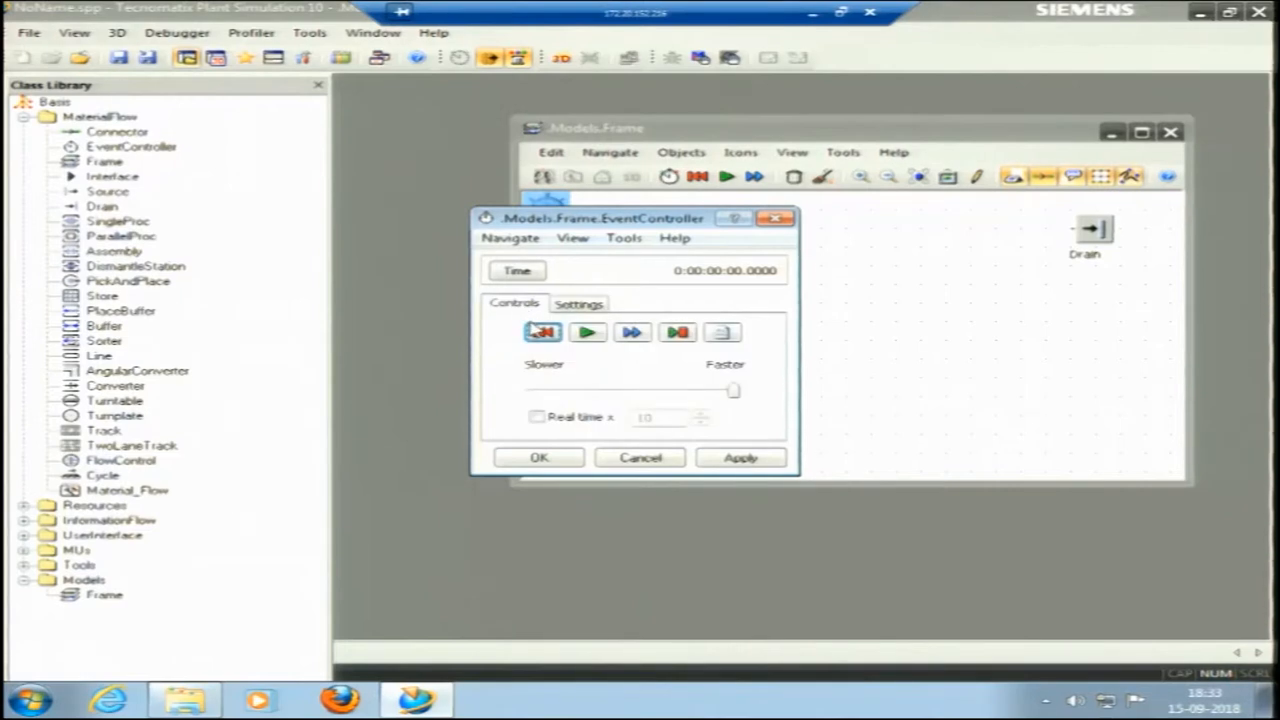
click(578, 304)
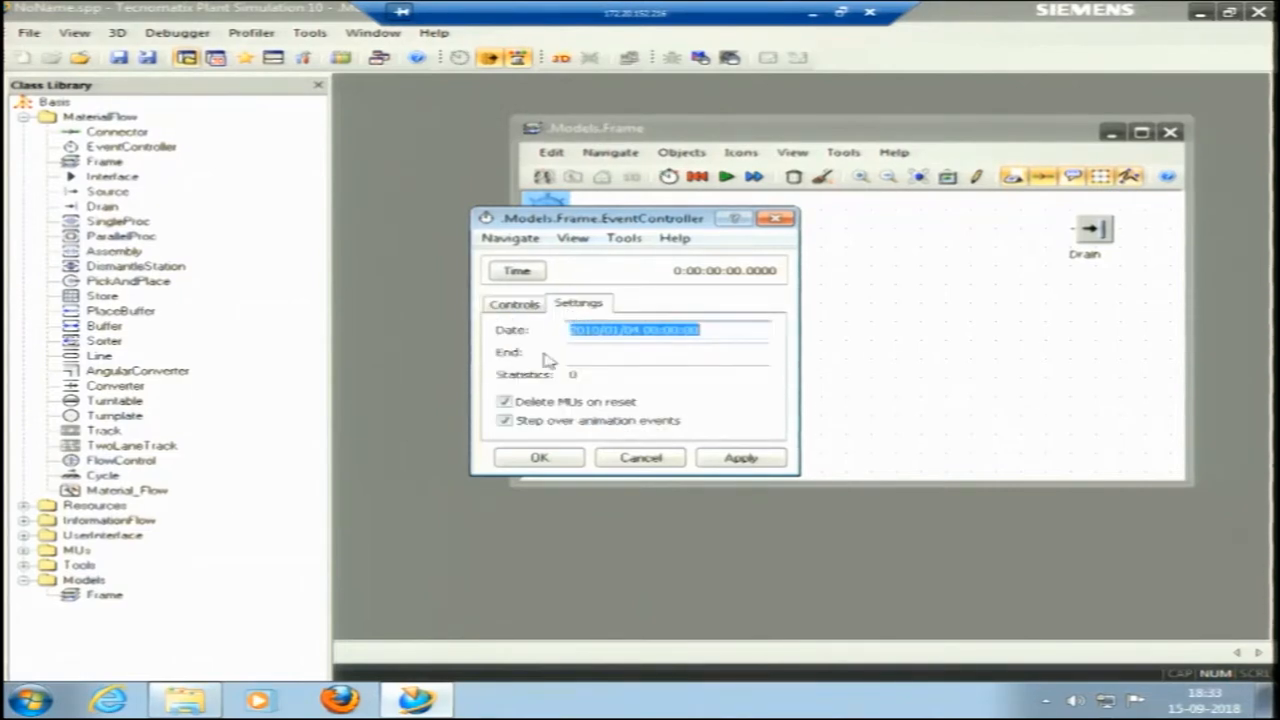
click(775, 218)
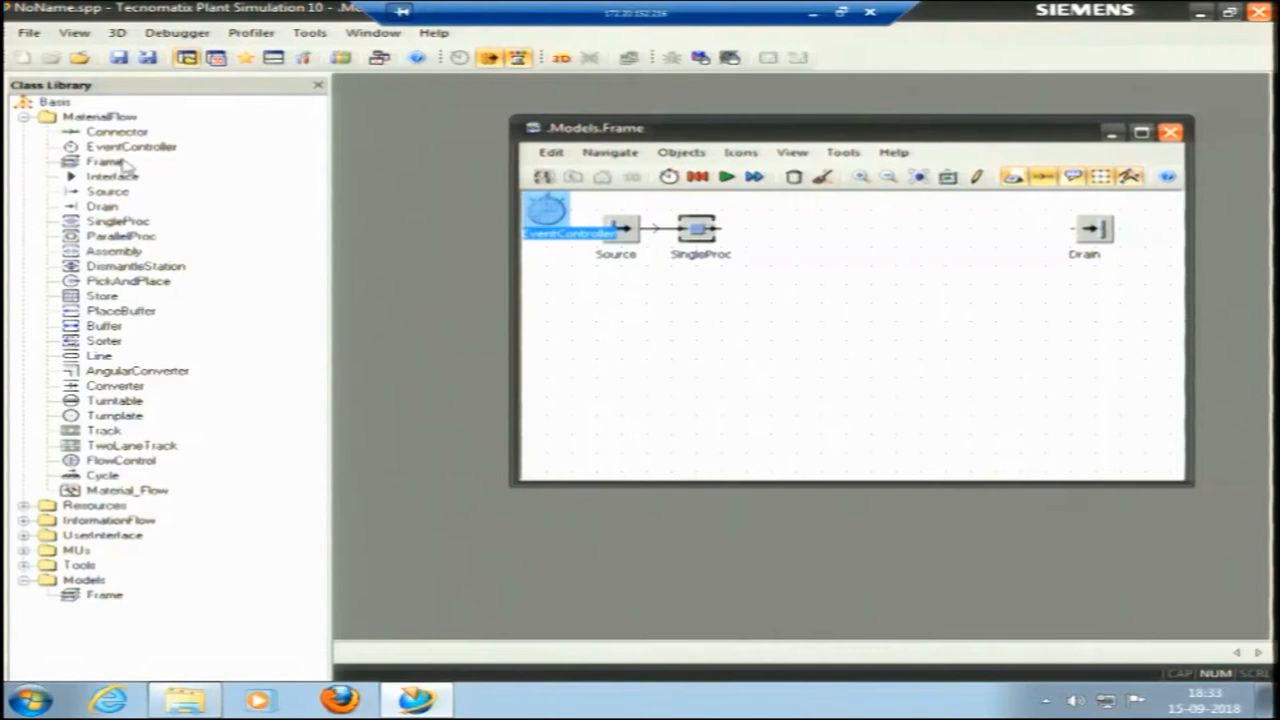
Insert two more SingleProc stations between the first station and the Drain, and connect the first station to the second.
drag(105, 221, 834, 231)
drag(108, 222, 967, 236)
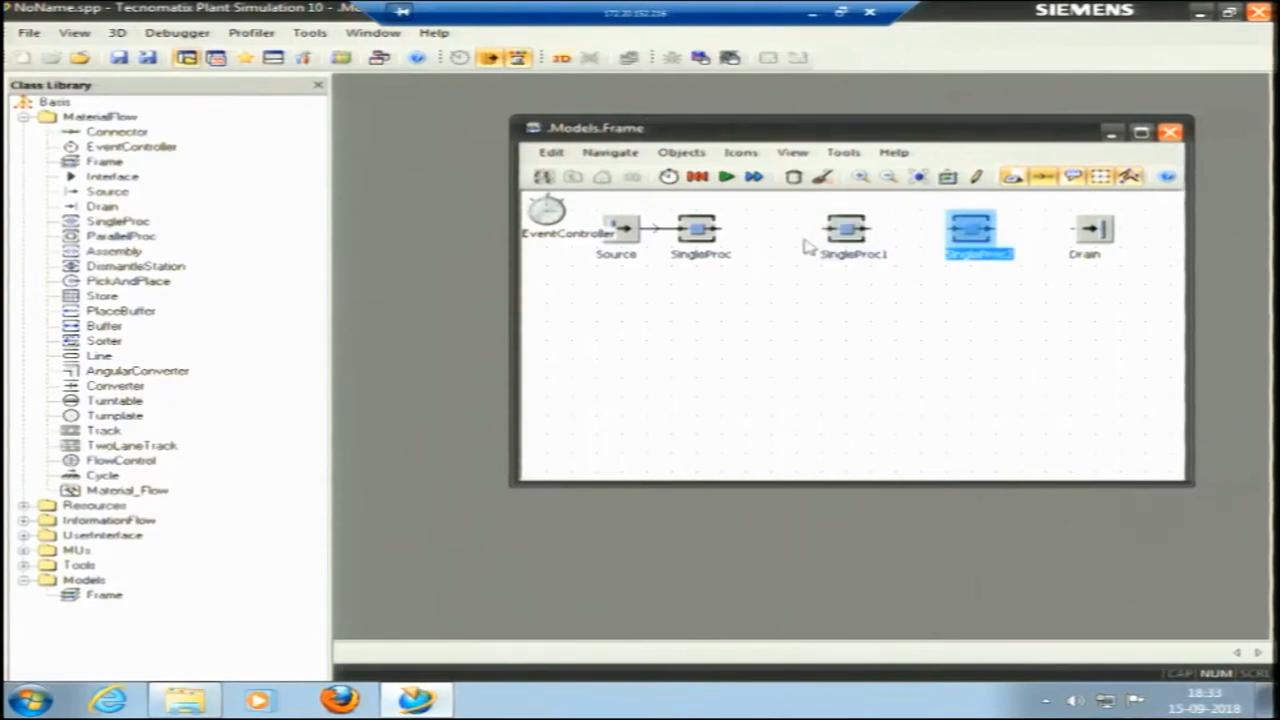
click(70, 132)
click(697, 228)
click(846, 229)
Connect the second station to the third and the third station to the Drain.
click(100, 136)
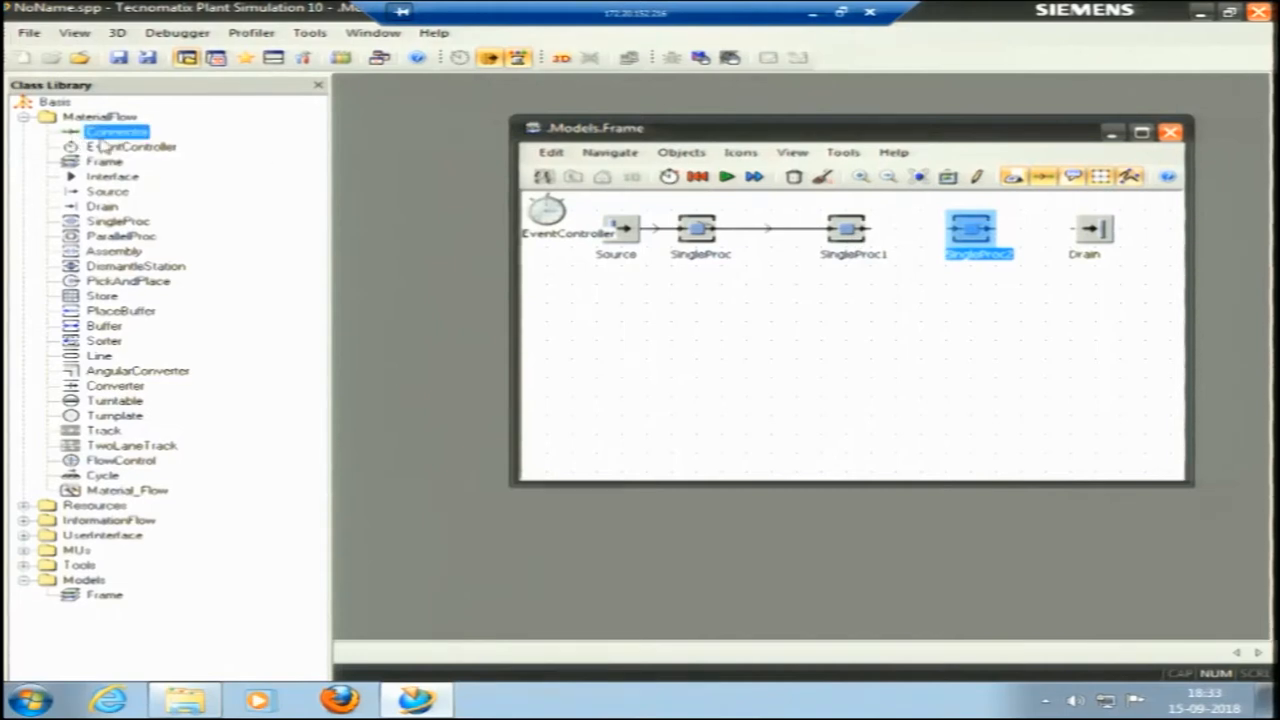
click(846, 229)
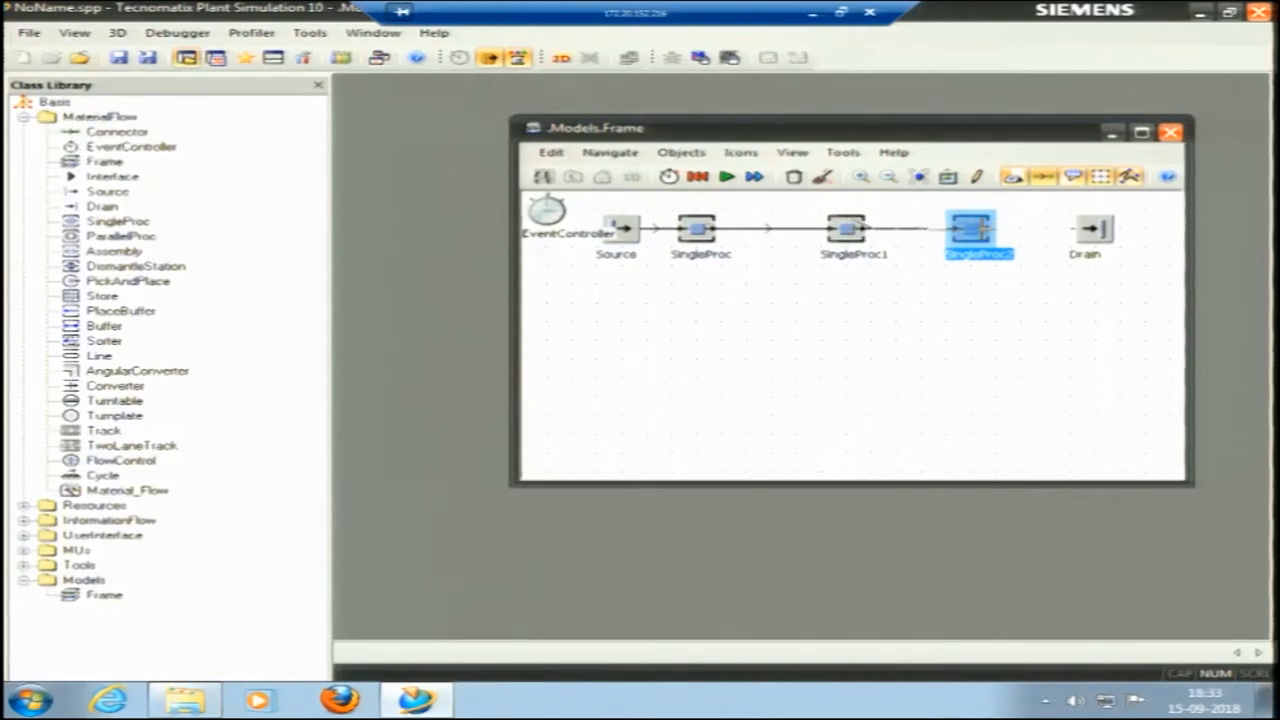
click(982, 231)
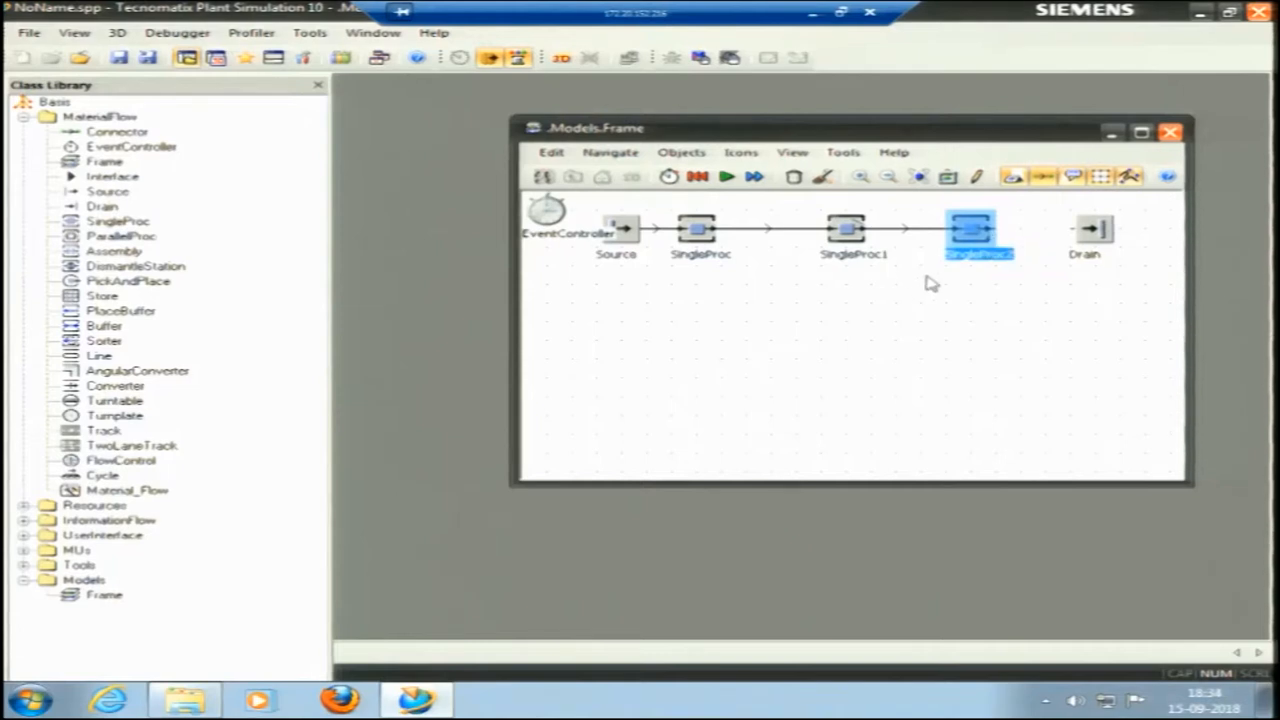
click(960, 268)
click(110, 131)
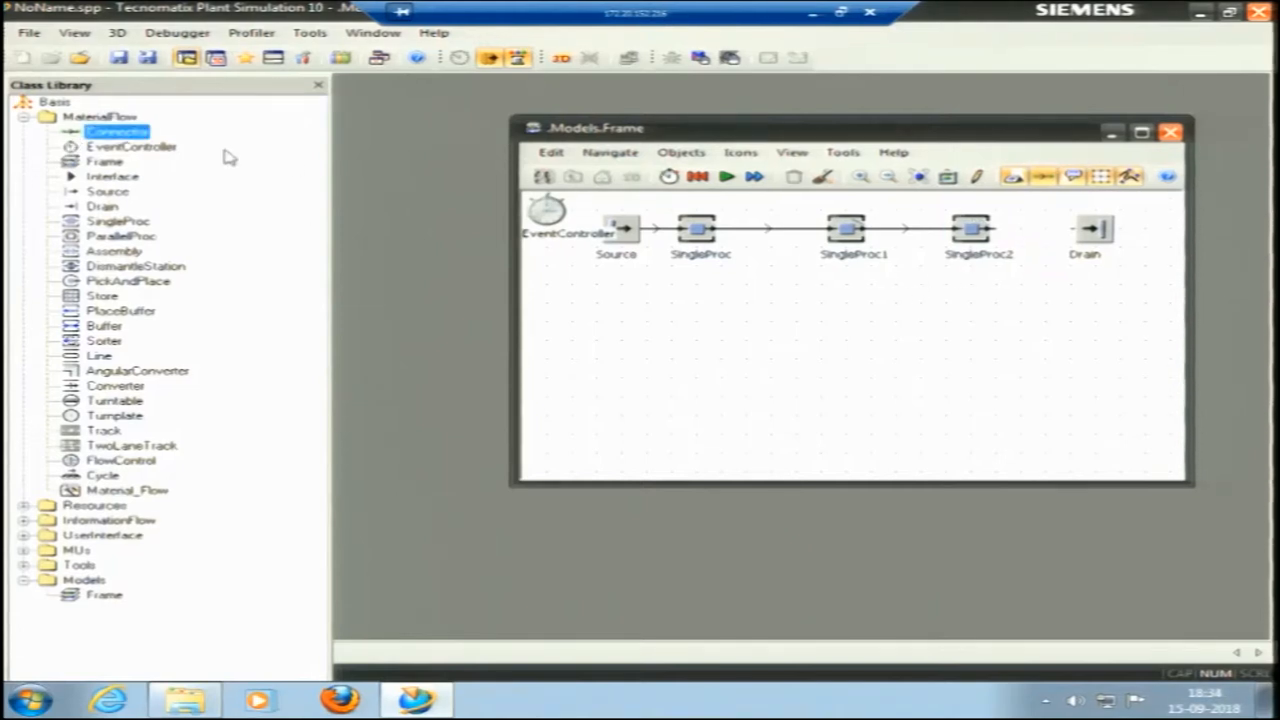
click(968, 225)
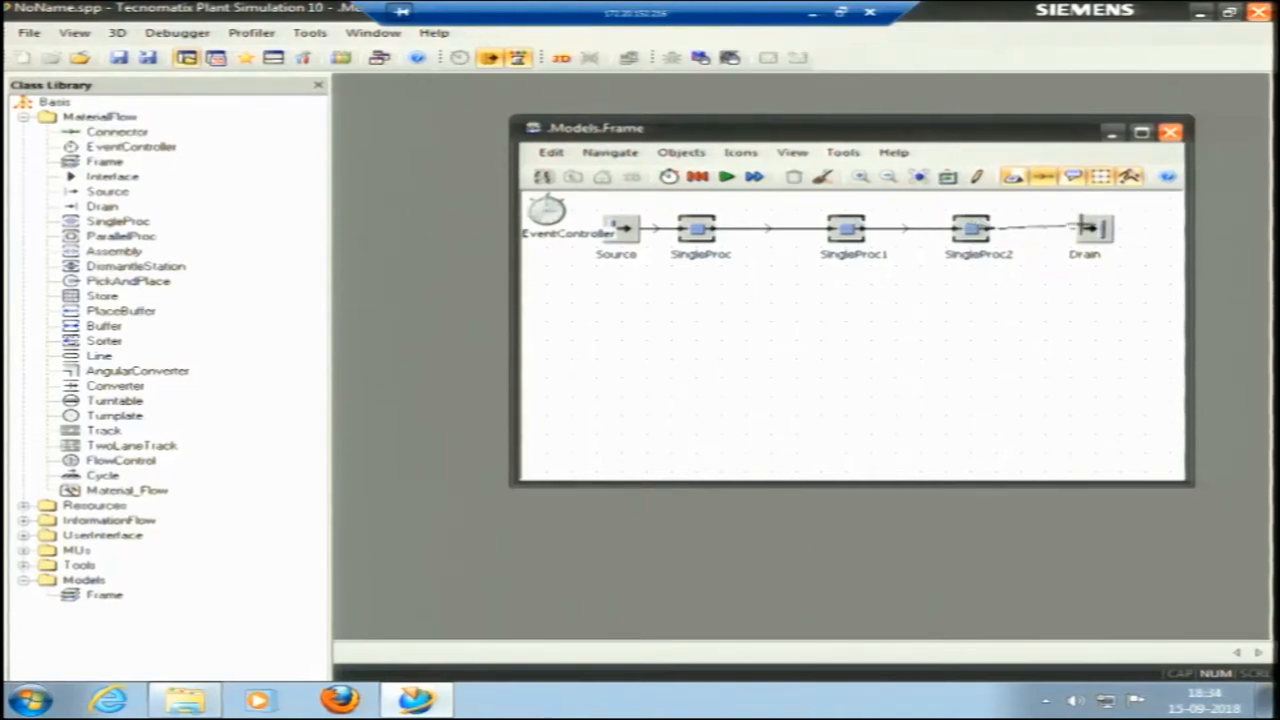
click(1090, 233)
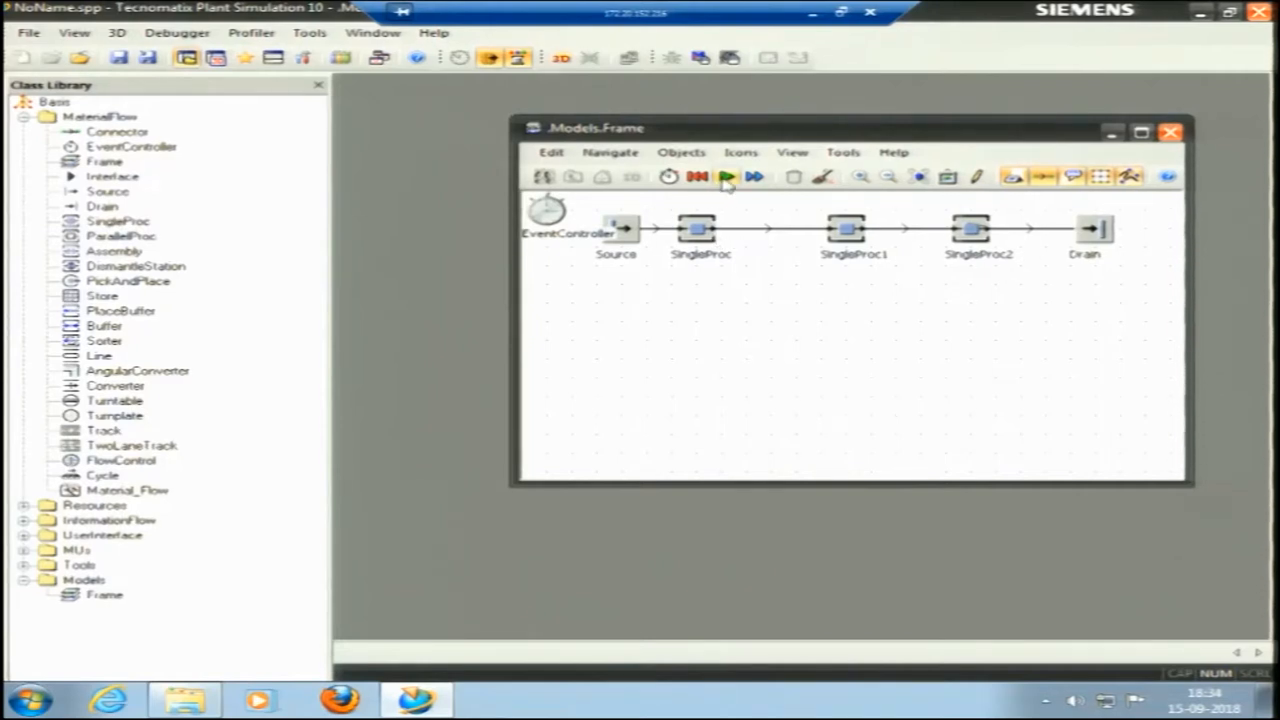
Open the EventController, move its dialog clear of the model frame and start the simulation.
double_click(547, 210)
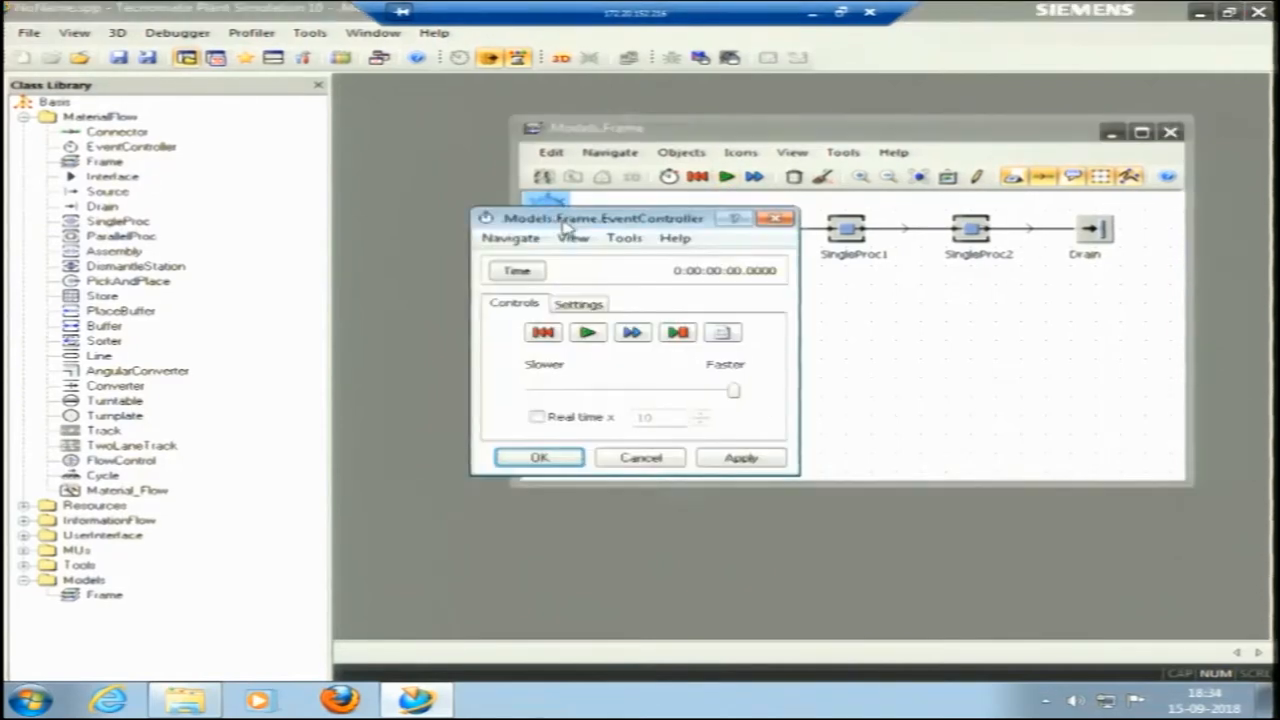
drag(566, 226, 273, 209)
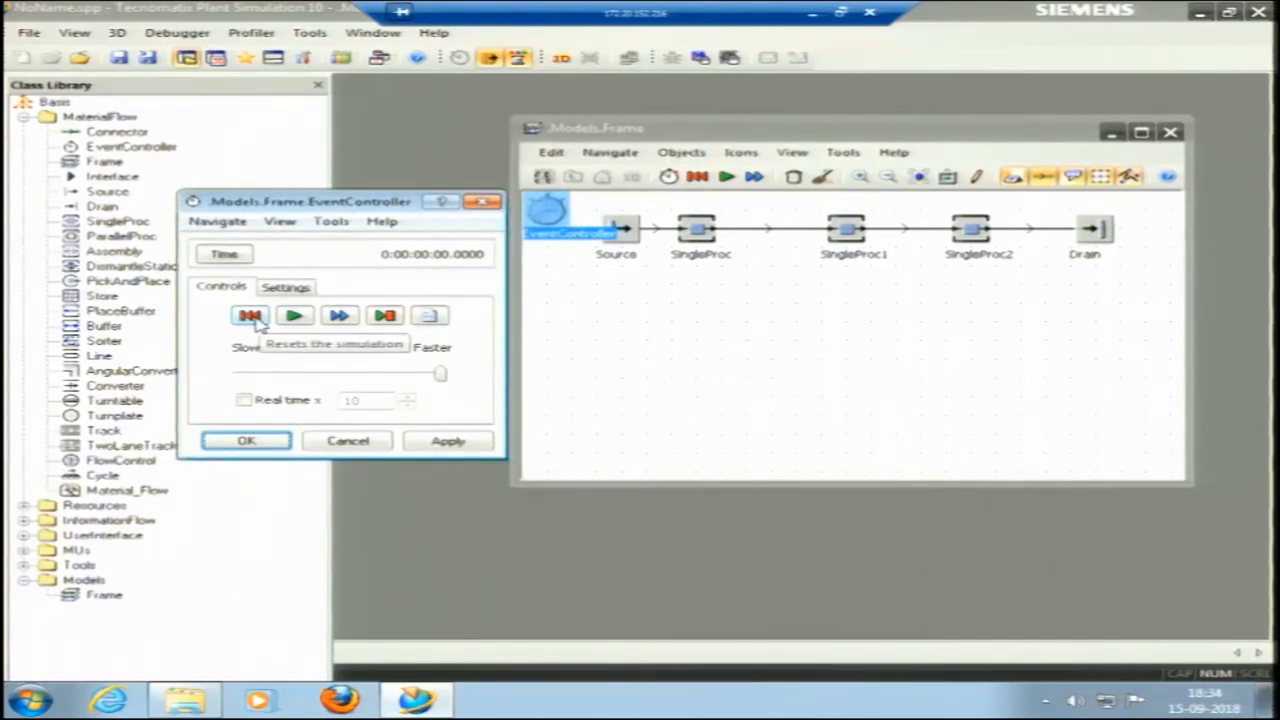
click(294, 317)
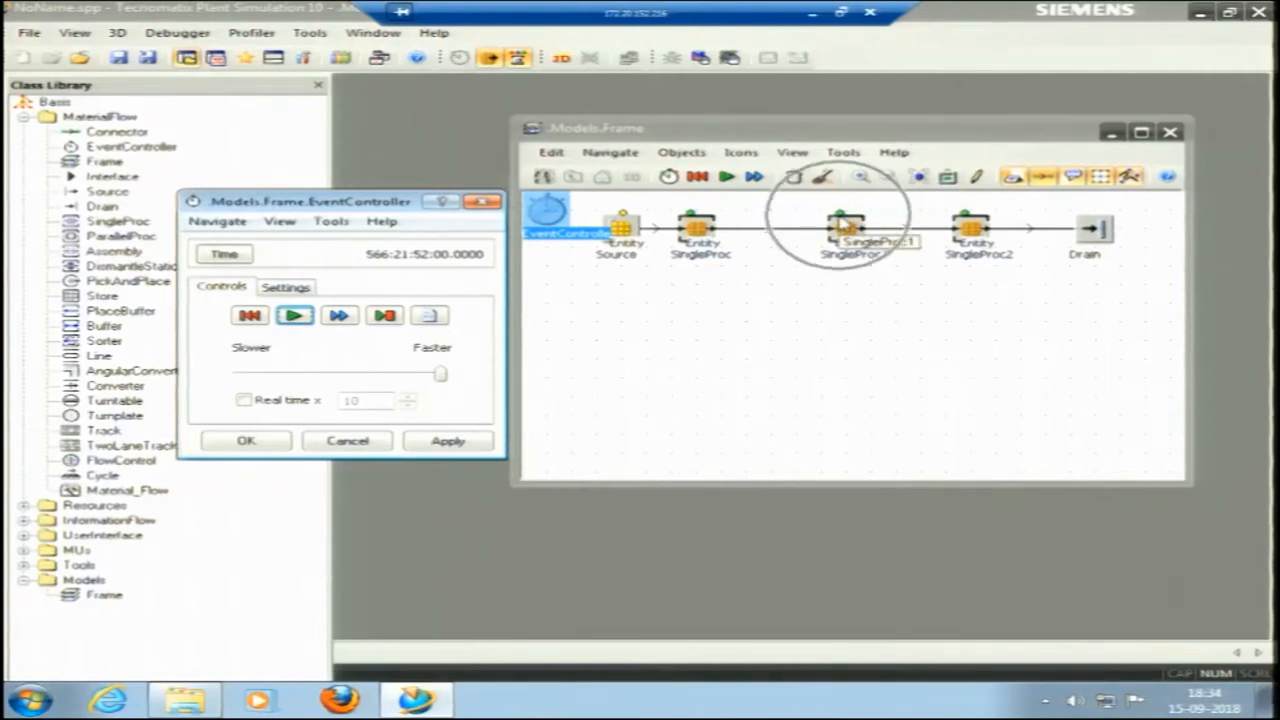
Examine the Drain's type statistics for throughput and working shares, and reset the simulation.
right_click(1093, 230)
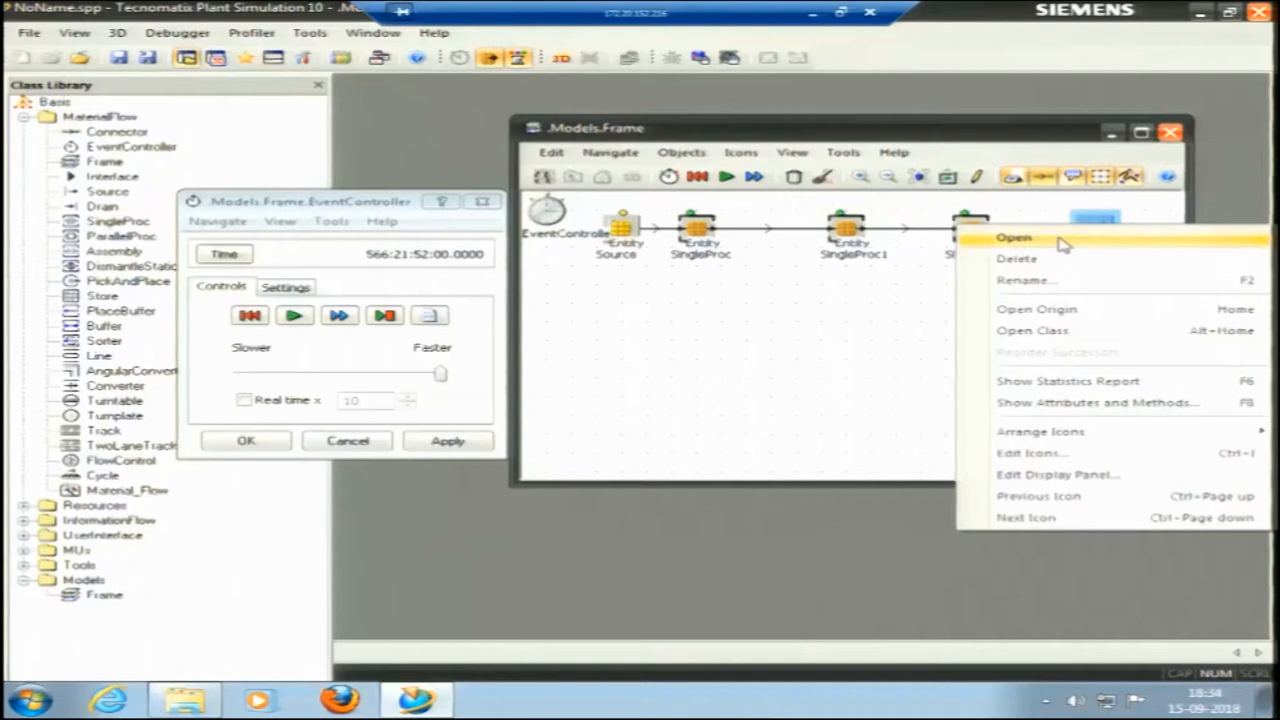
click(1058, 241)
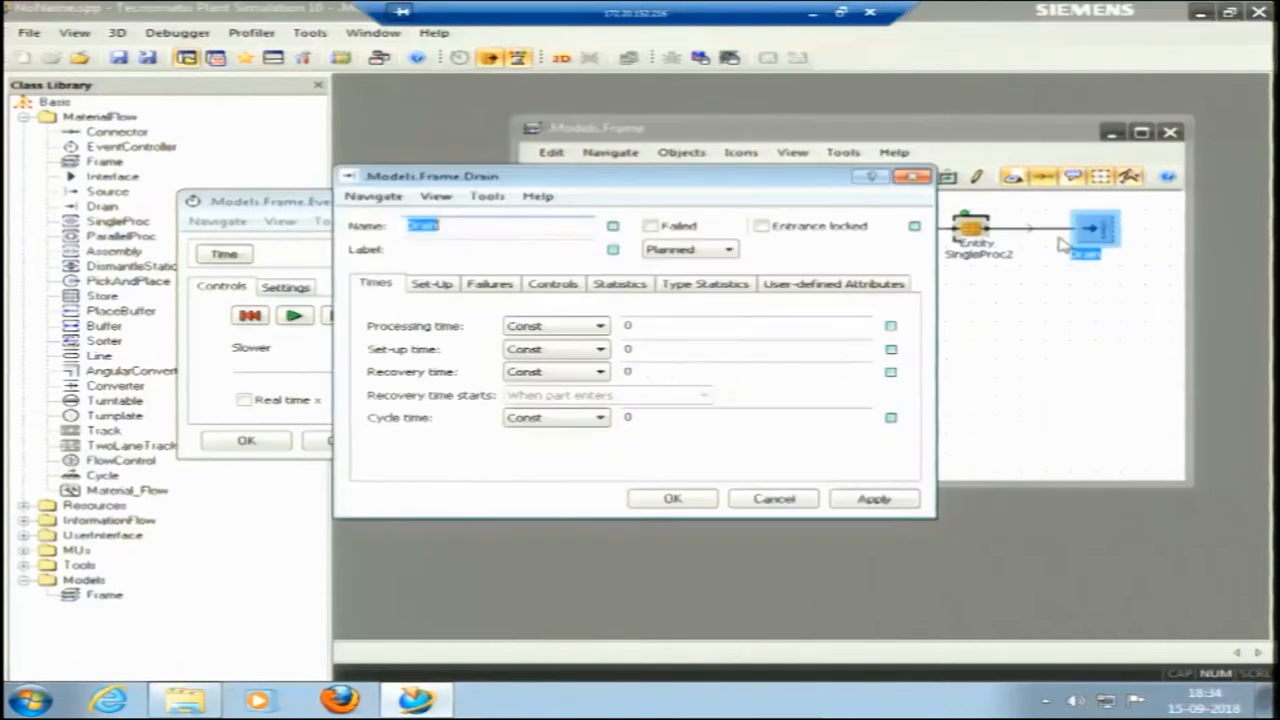
click(728, 286)
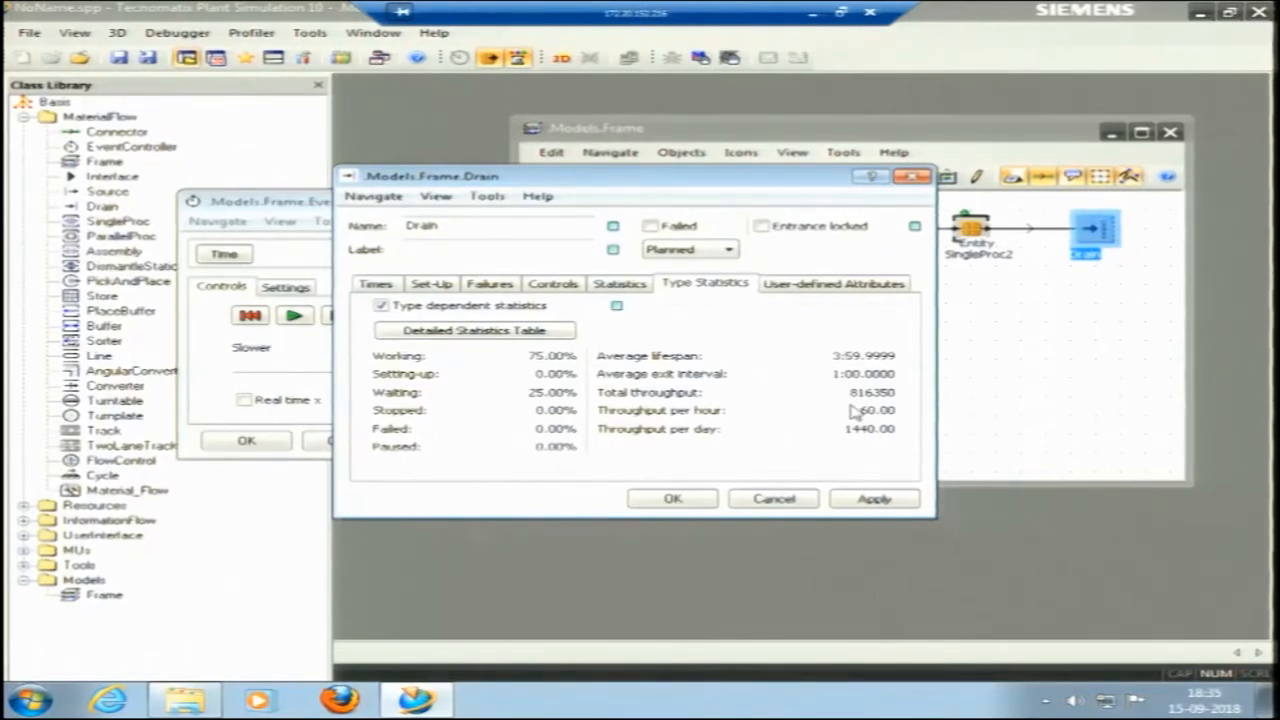
drag(540, 178, 740, 179)
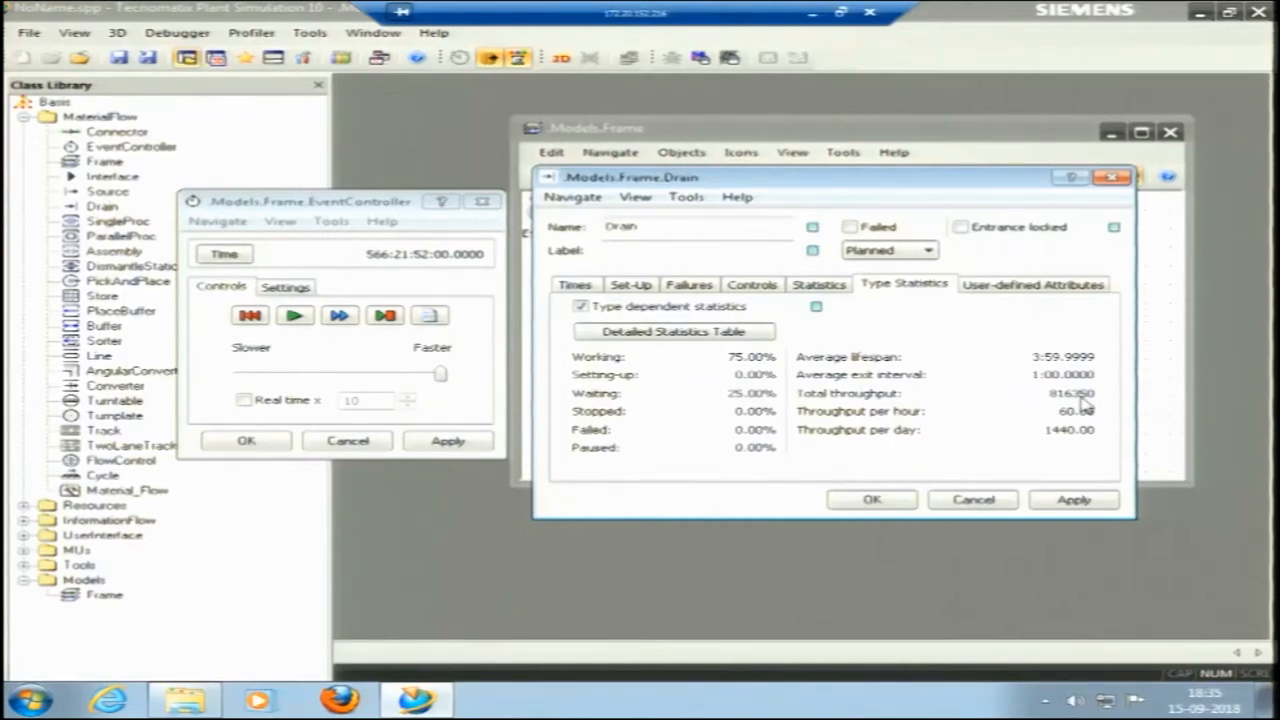
click(872, 500)
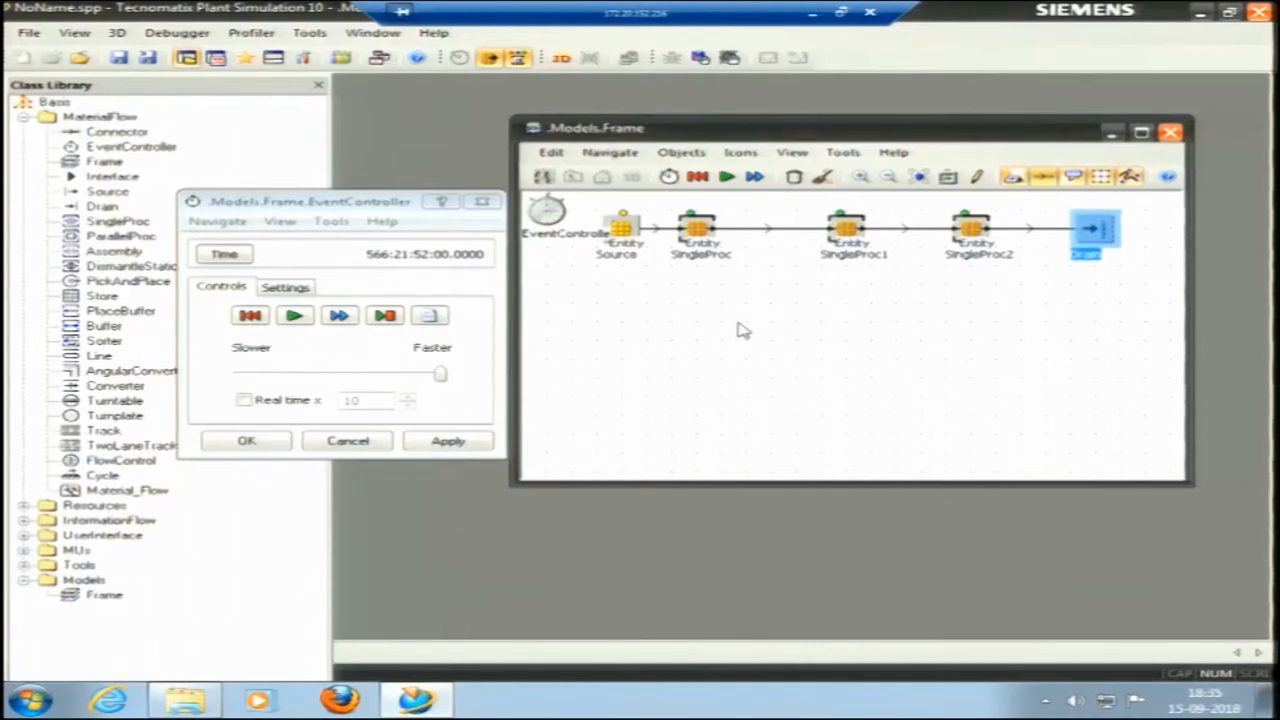
click(700, 184)
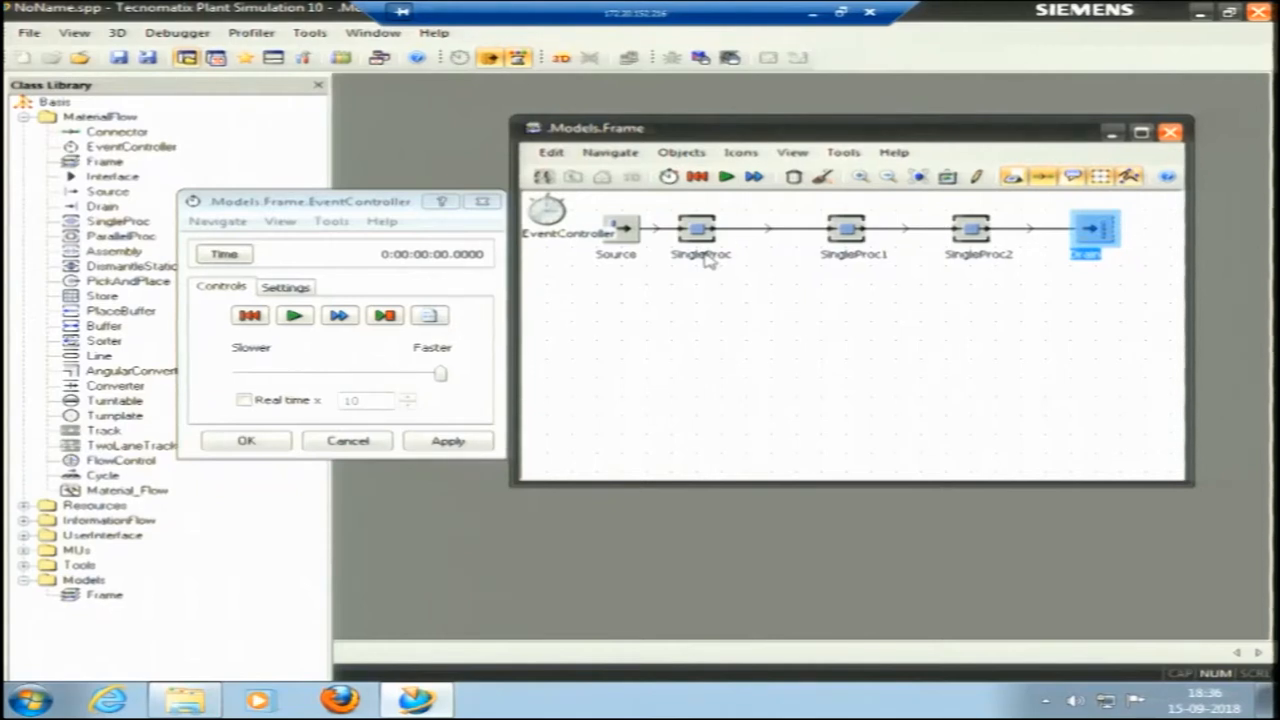
Rename the first SingleProc station after the Source as Milling.
click(704, 257)
right_click(696, 242)
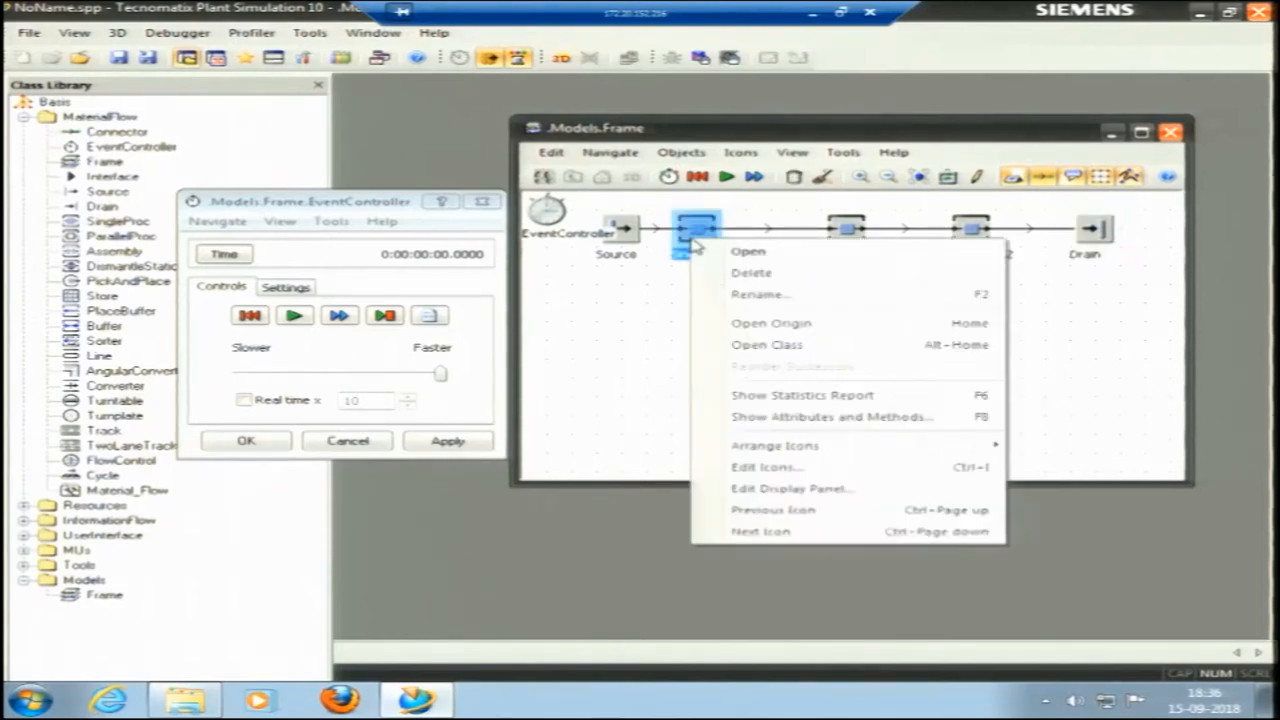
click(760, 255)
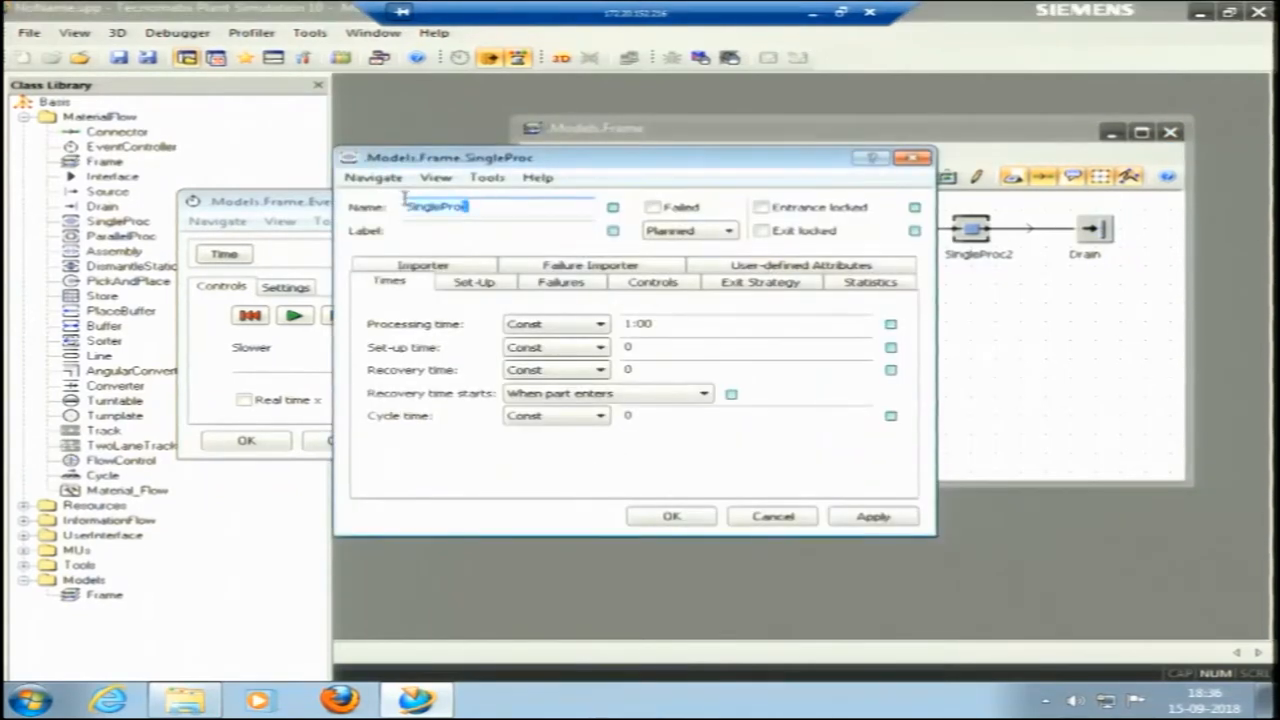
text(Milling)
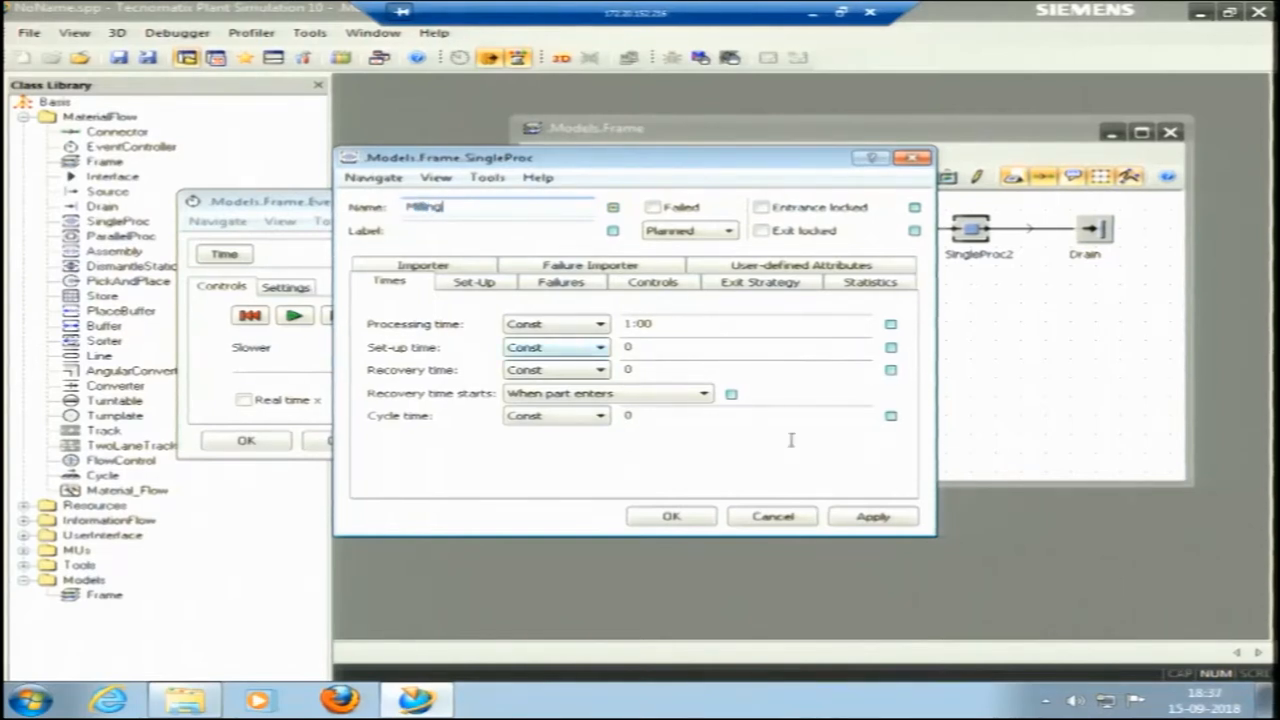
click(897, 516)
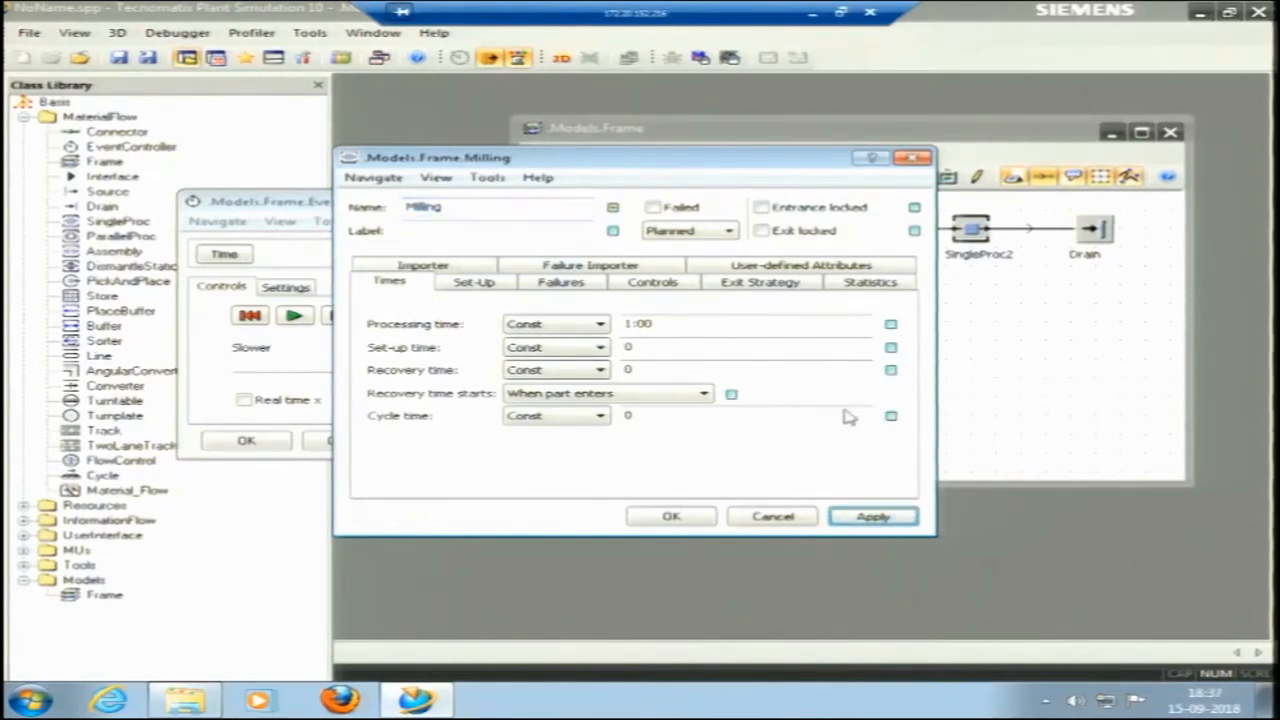
click(698, 518)
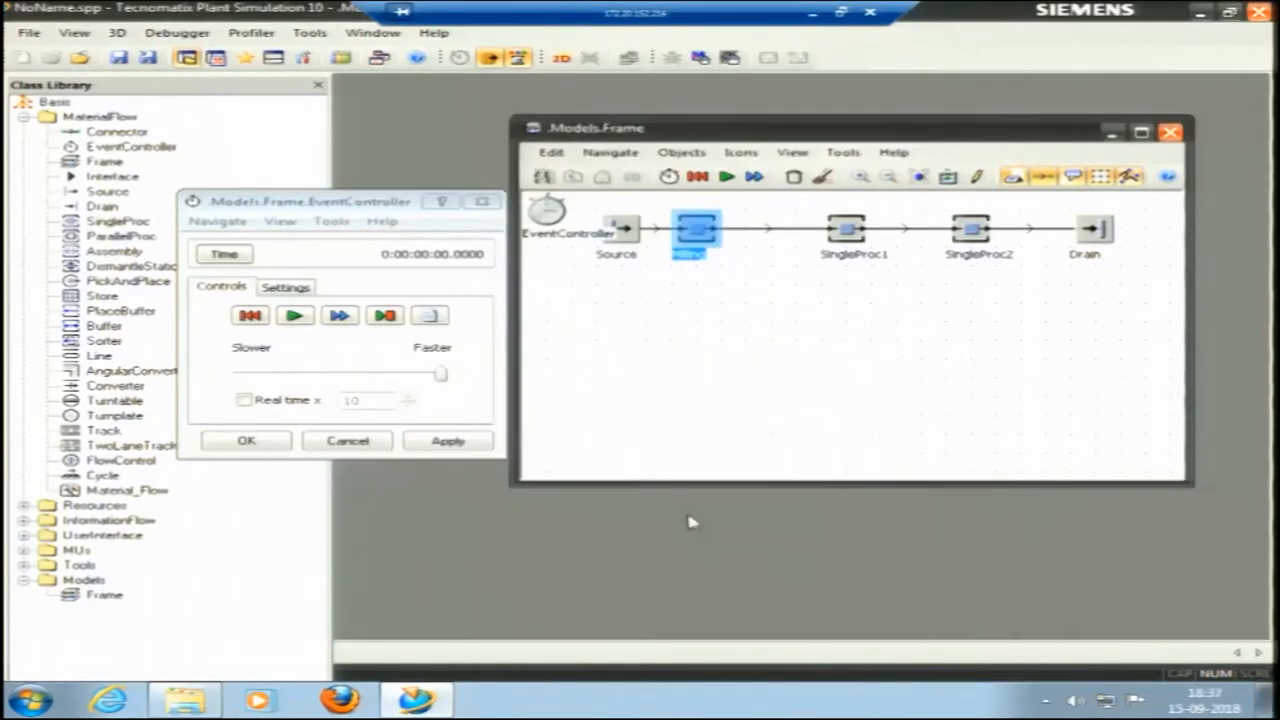
Rename the second station, between Milling and the last station, as Drilling.
right_click(842, 250)
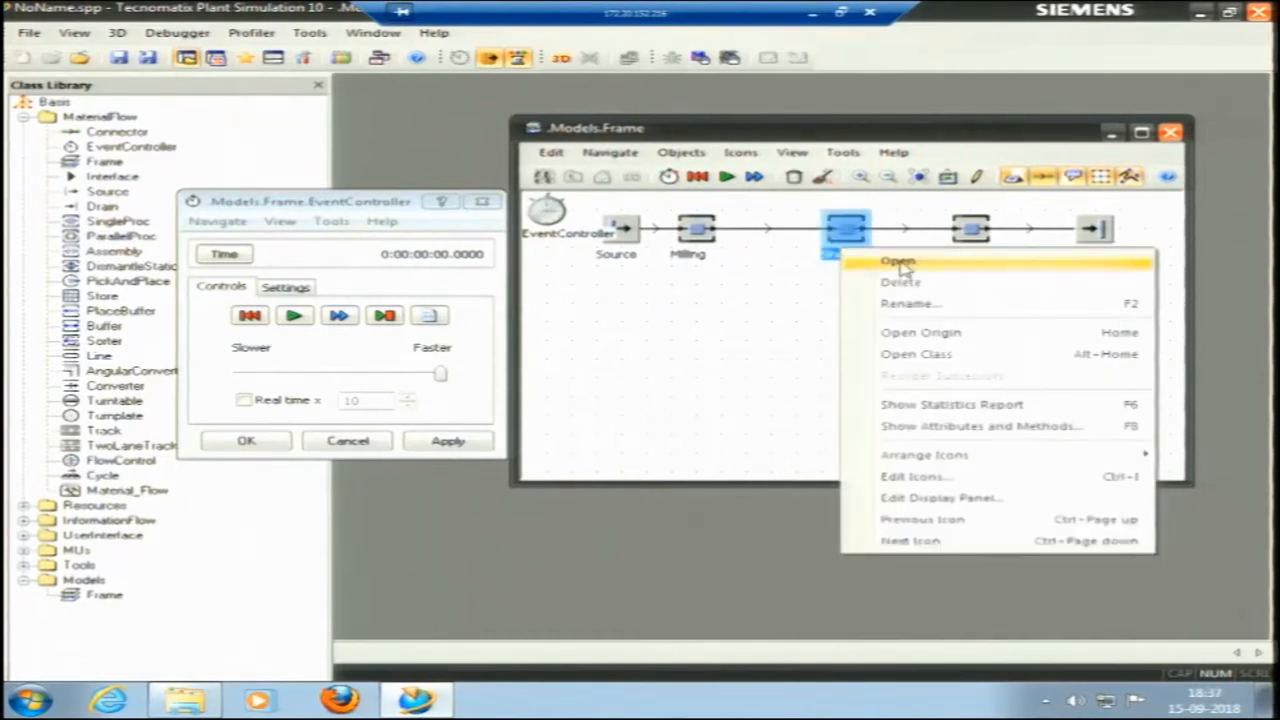
click(898, 263)
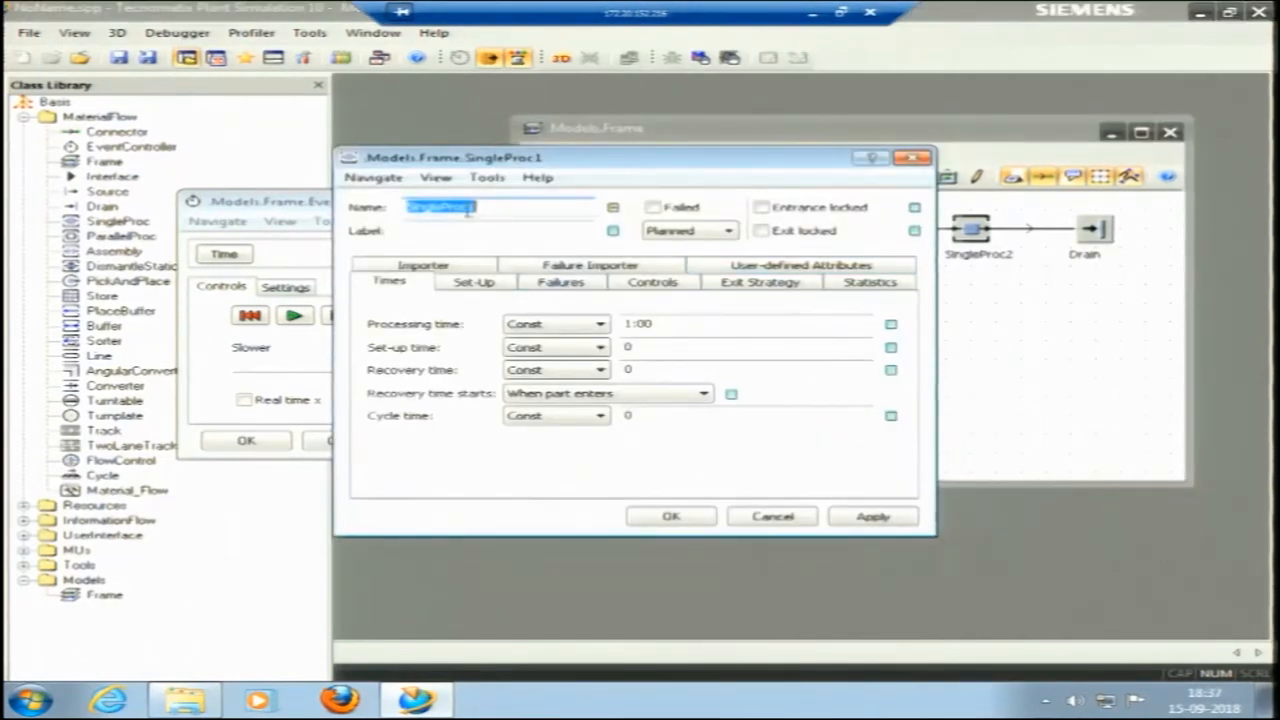
text(Dr)
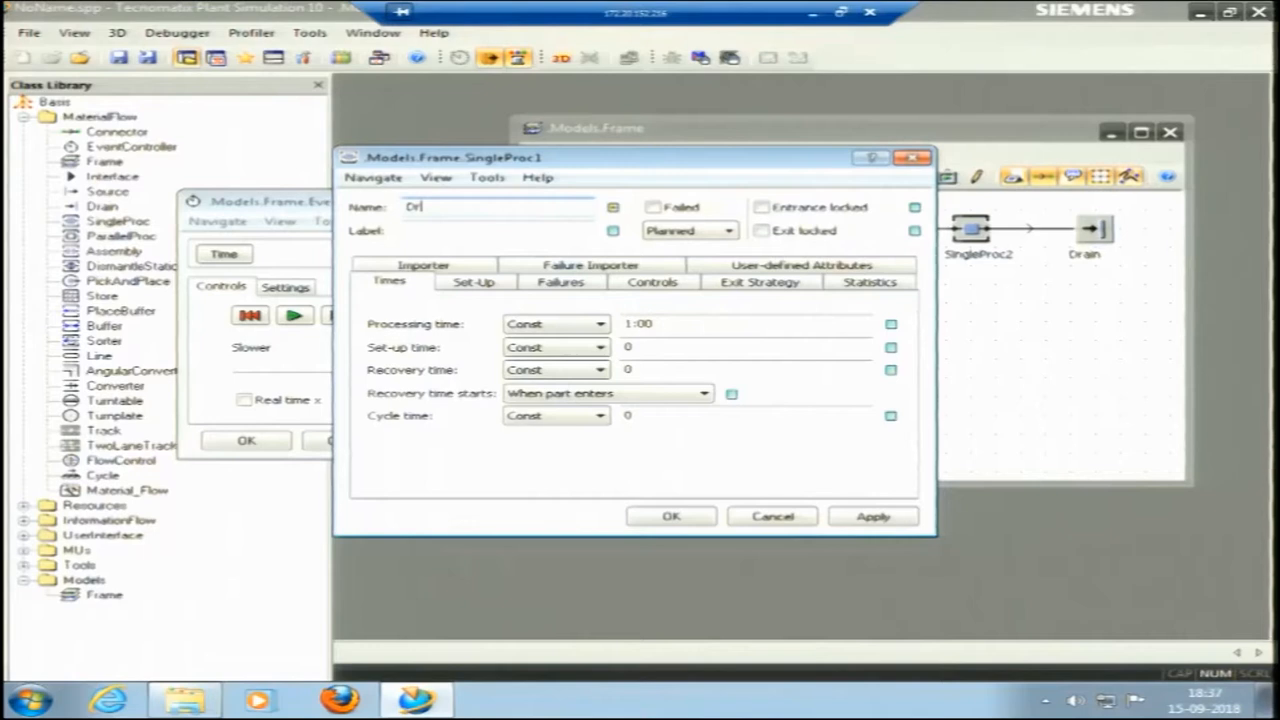
text(illing)
click(702, 516)
Rename the third station, between Drilling and the Drain, as Grinding.
right_click(962, 238)
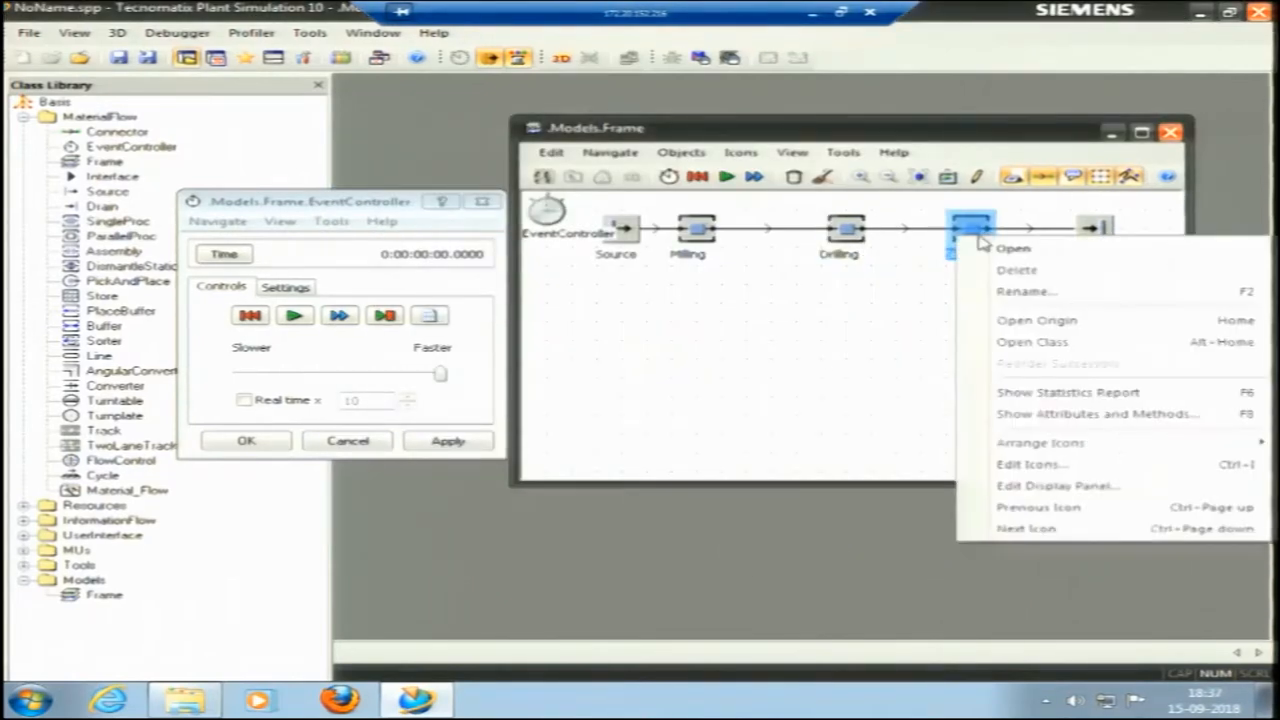
click(1010, 248)
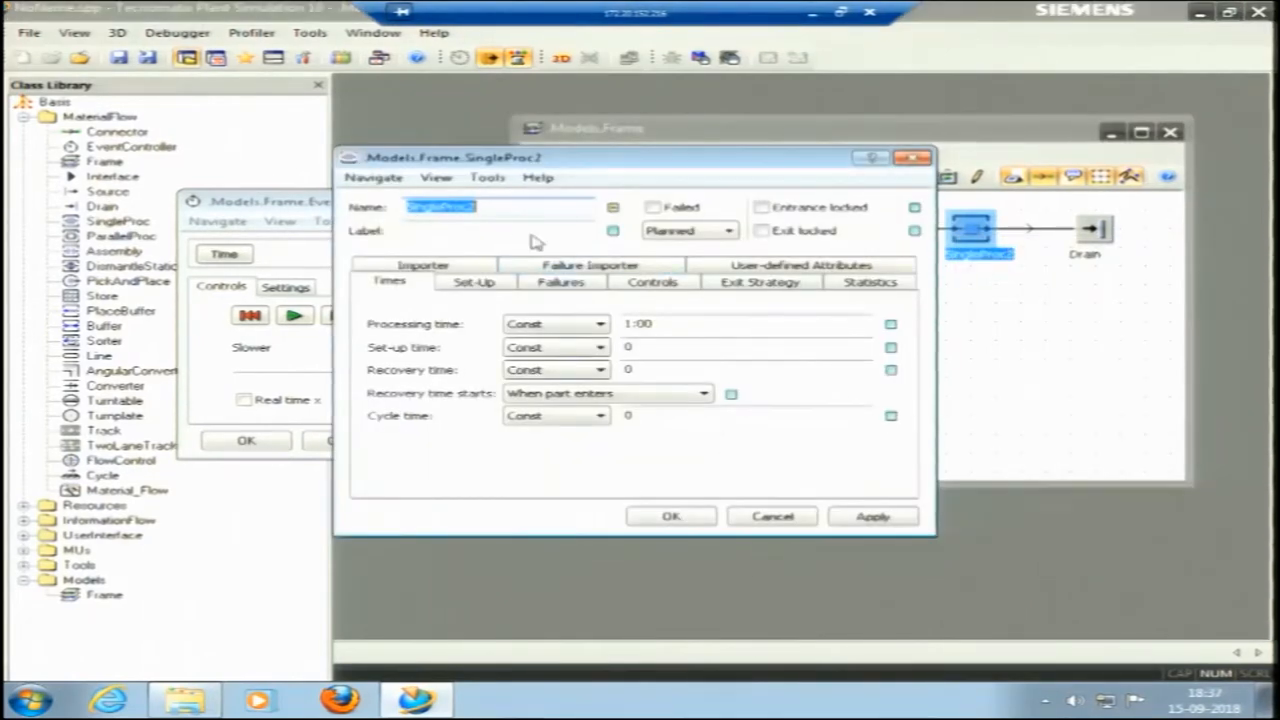
text(Grinding)
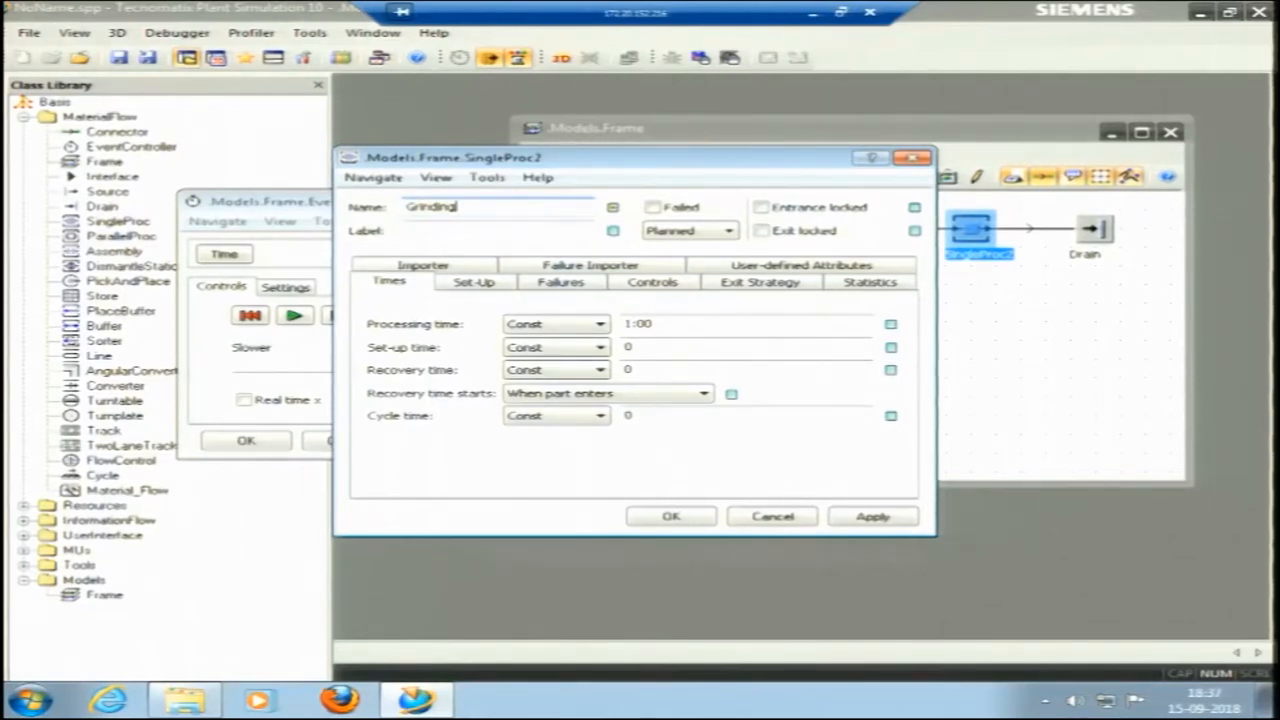
click(676, 518)
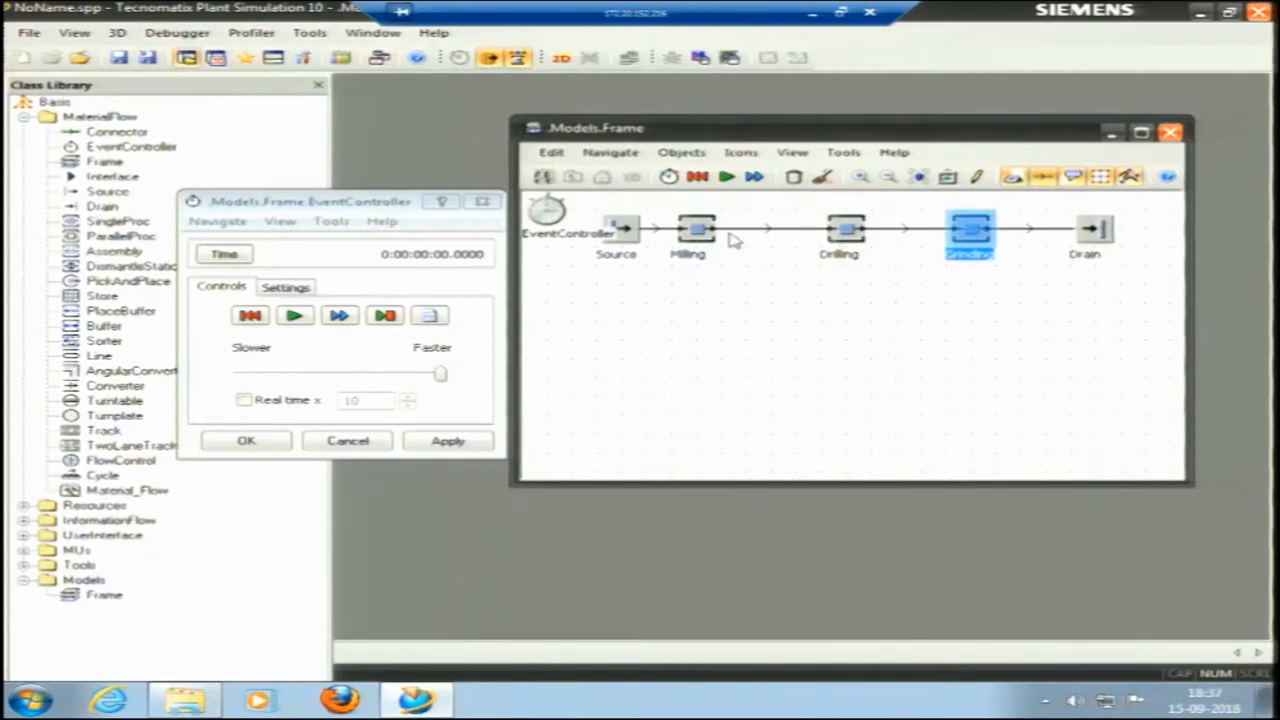
key(ctrl)
key(ctrl)
key(ctrl)
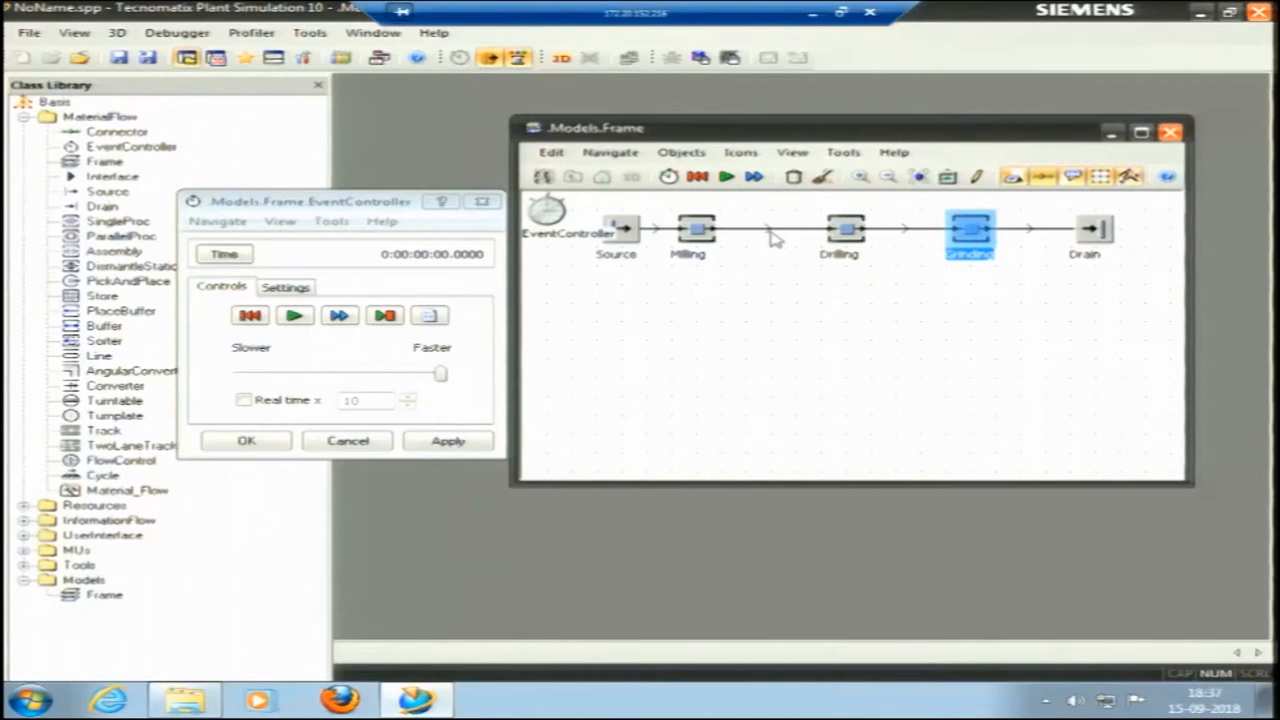
key(ctrl)
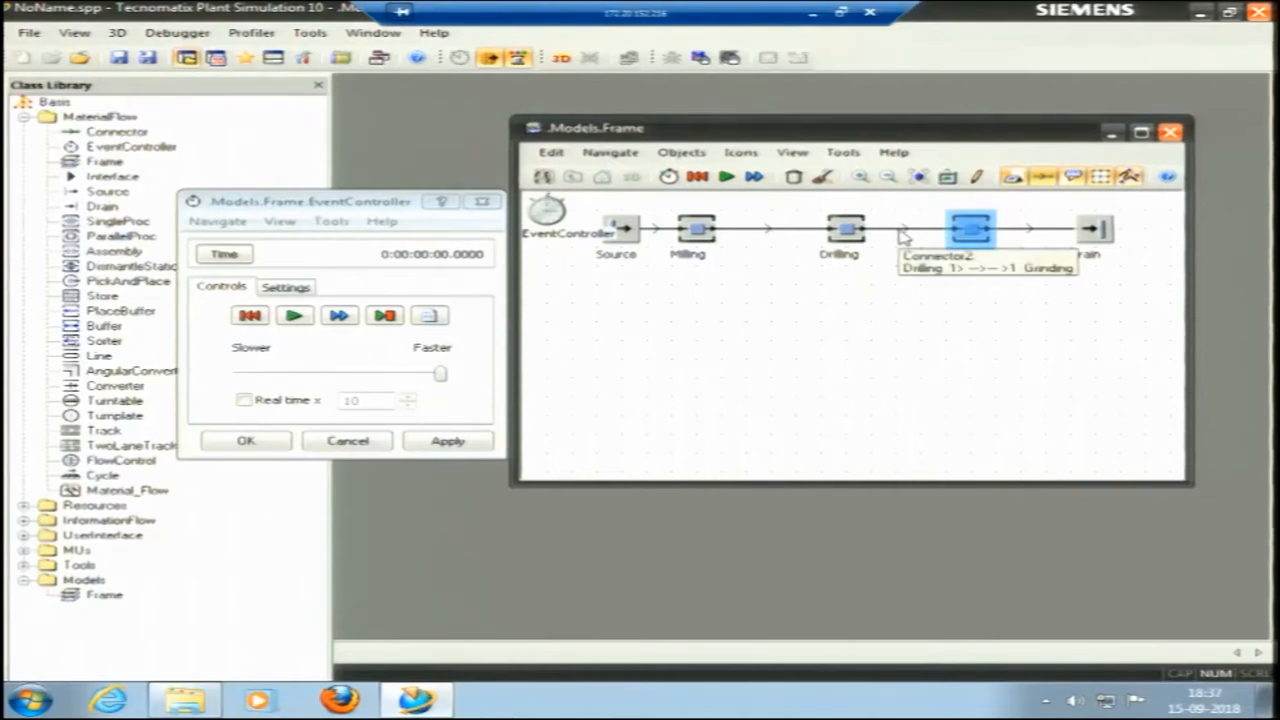
click(897, 253)
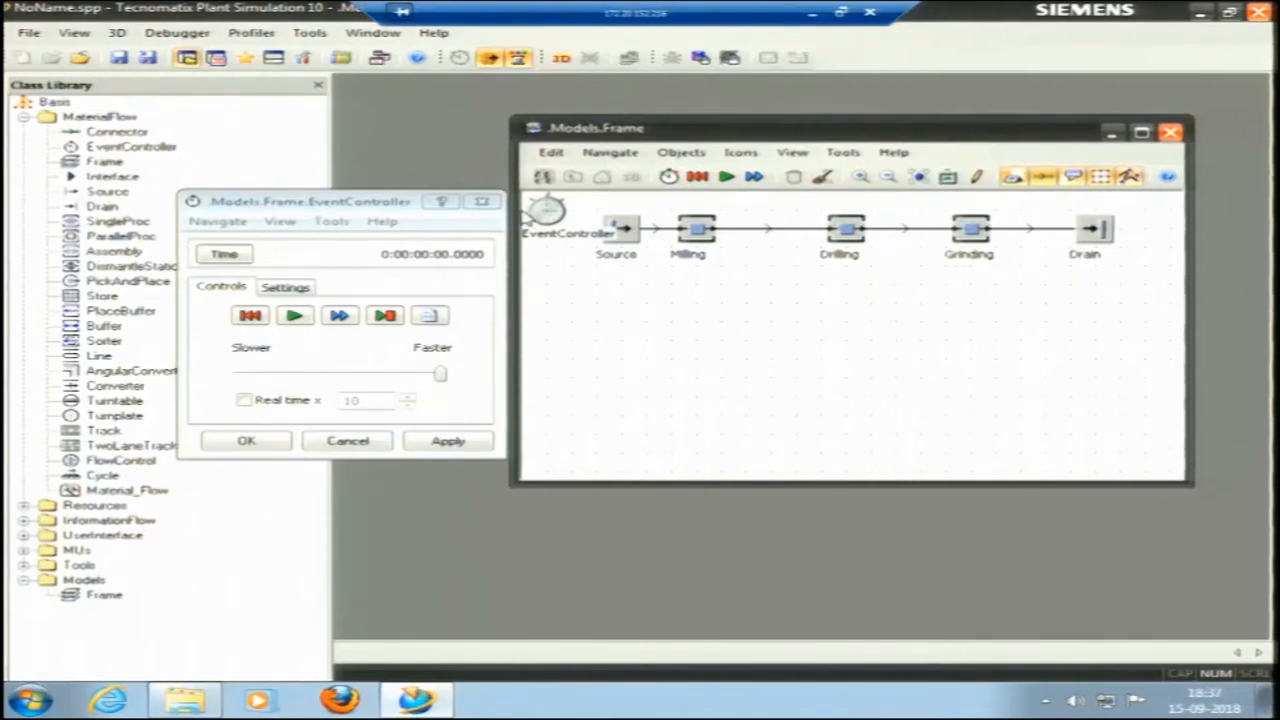
Close the EventController dialog and insert a short Line conveyor between the Source and Milling.
click(483, 203)
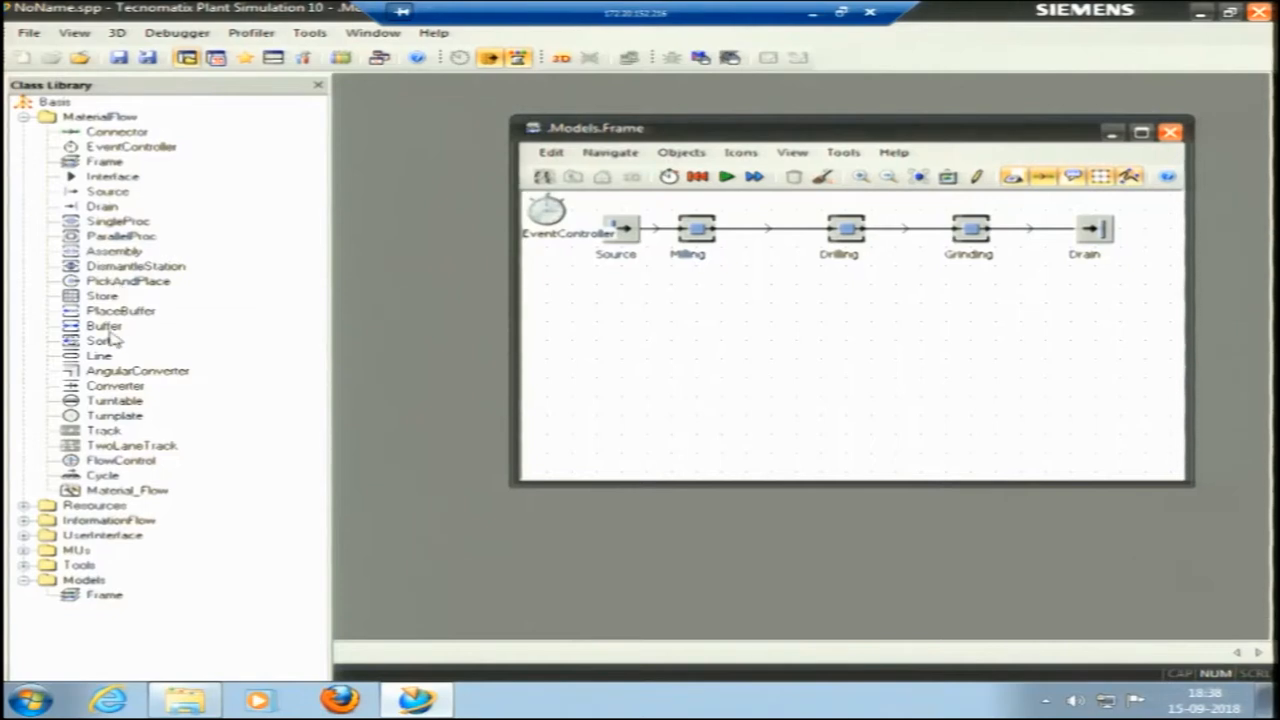
click(72, 358)
drag(72, 358, 656, 232)
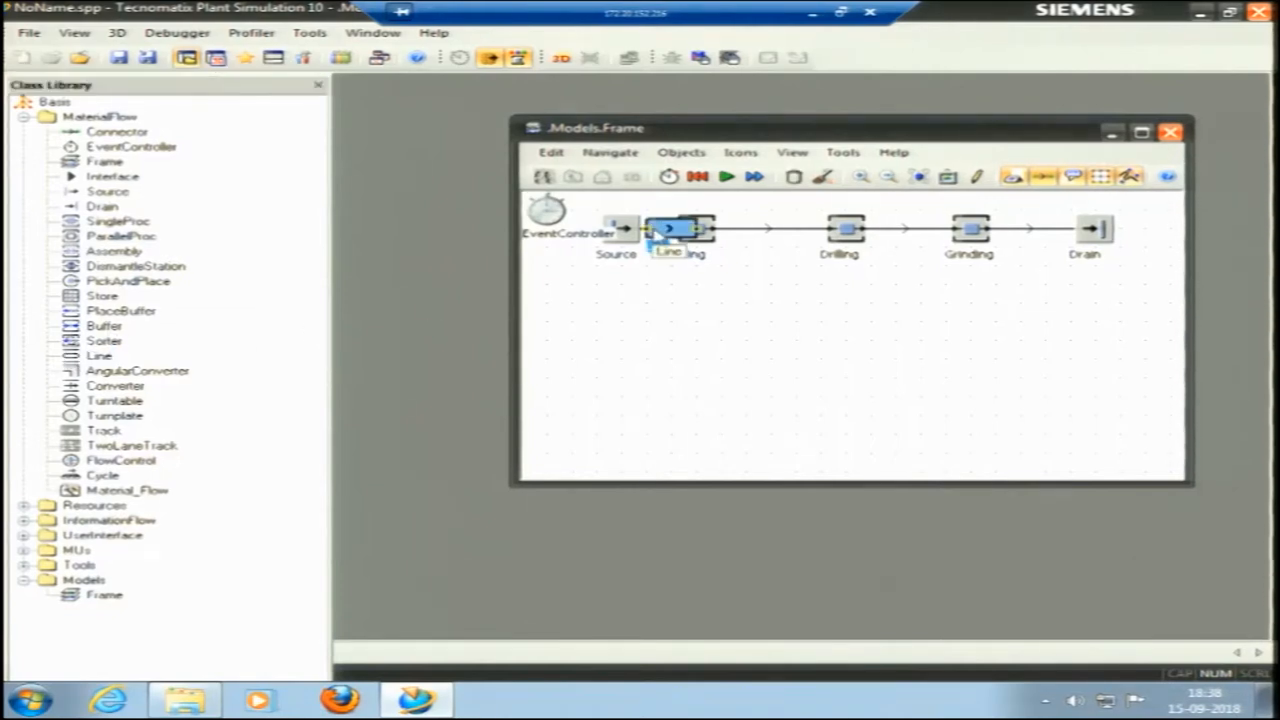
Shift the Line below the row and delete the direct connector between the Source and Milling.
drag(700, 230, 656, 294)
click(673, 232)
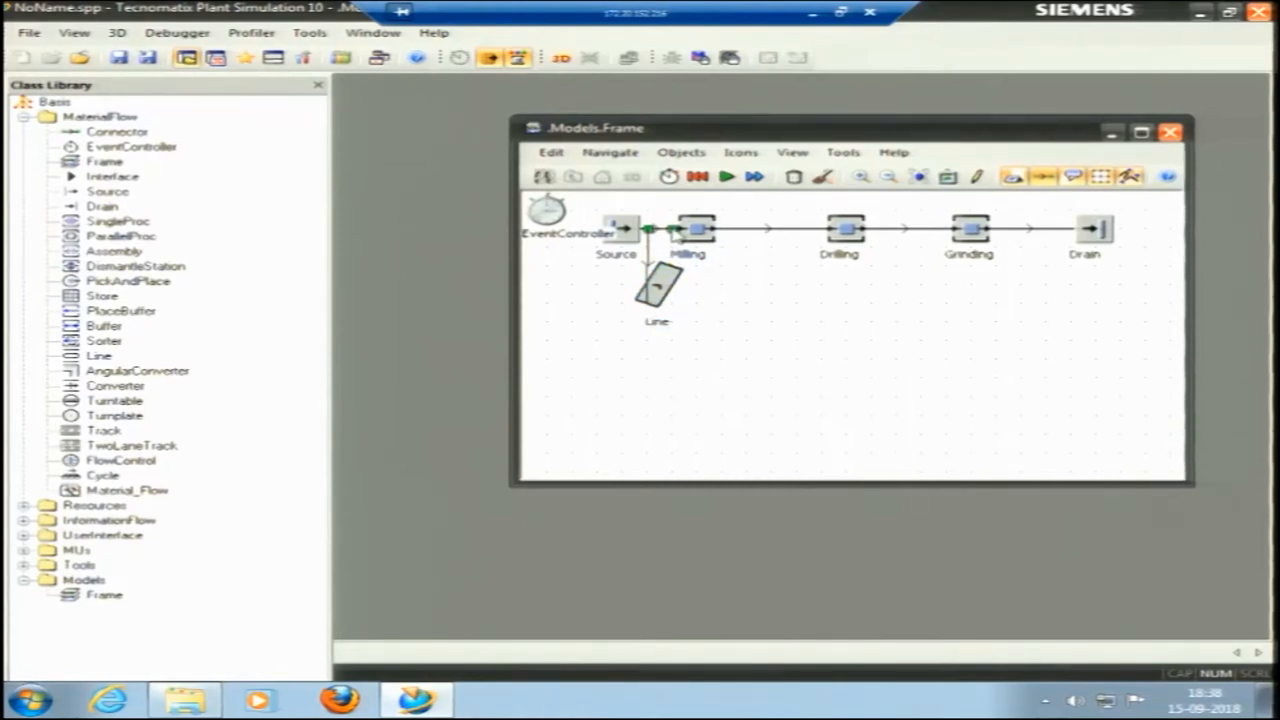
key(Delete)
click(530, 392)
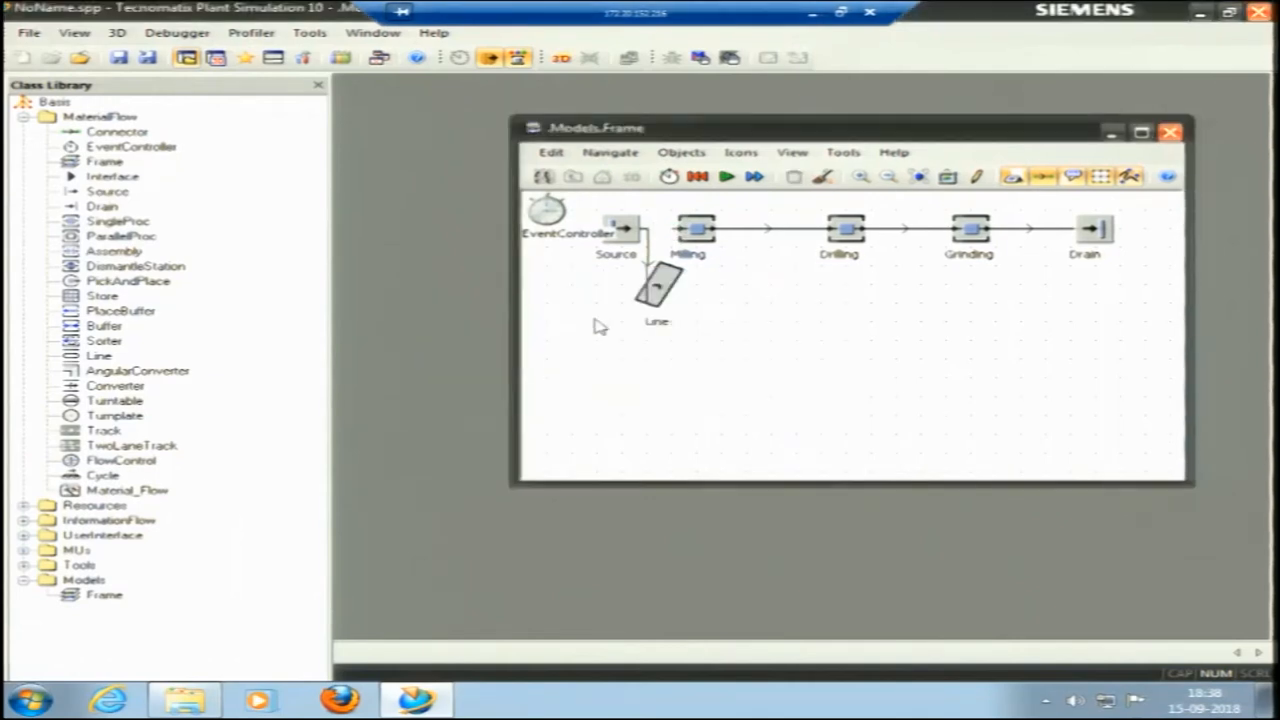
Connect the Line's exit to Milling and move the Line back into the row between the Source and Milling.
click(100, 132)
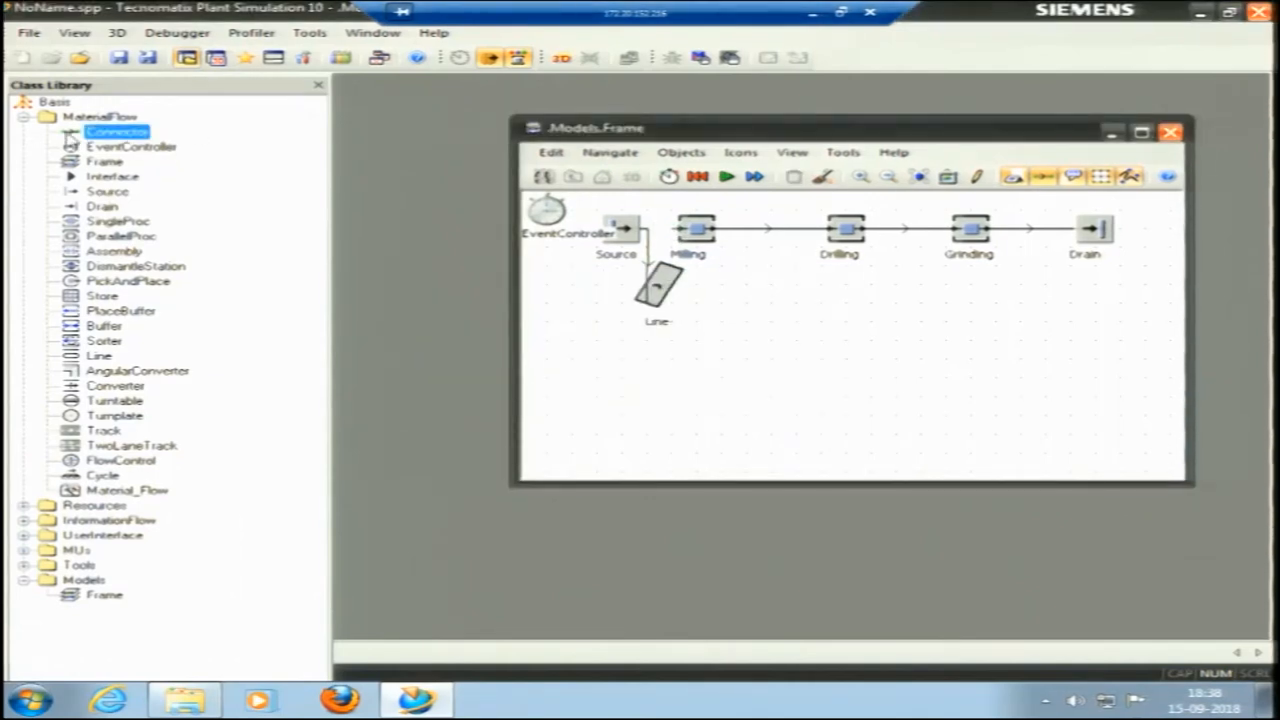
click(676, 278)
click(100, 132)
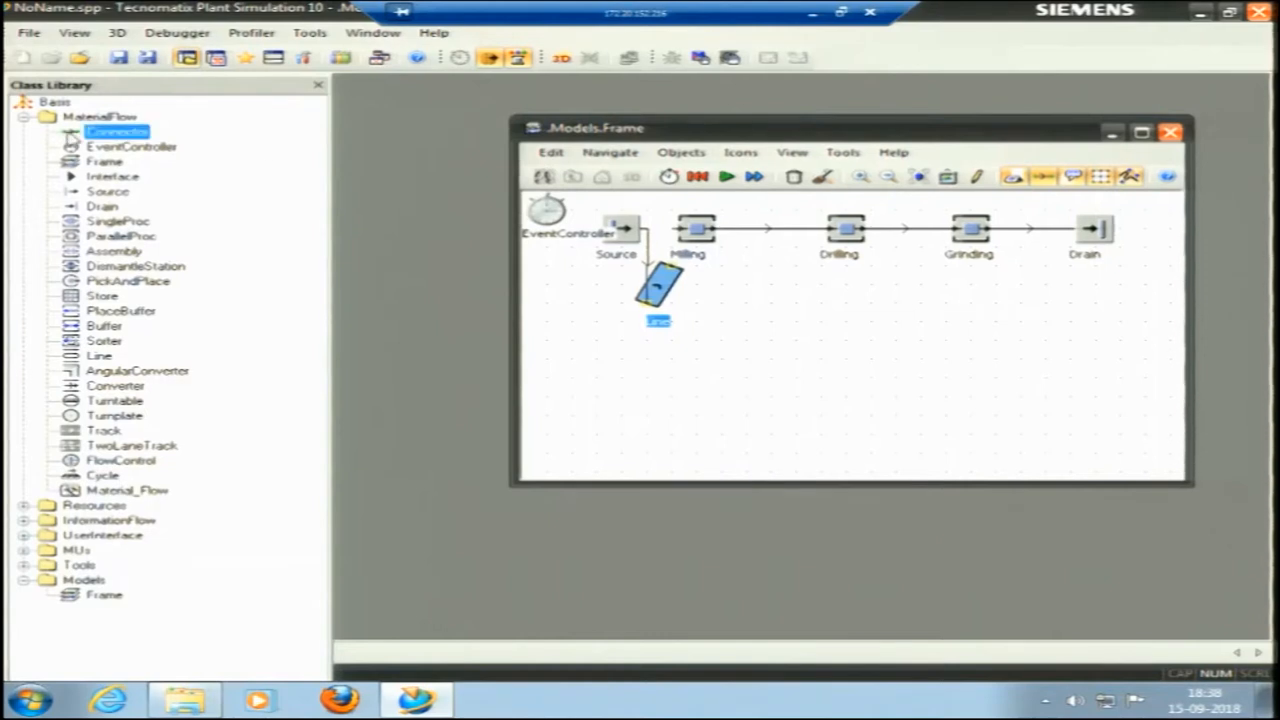
click(678, 250)
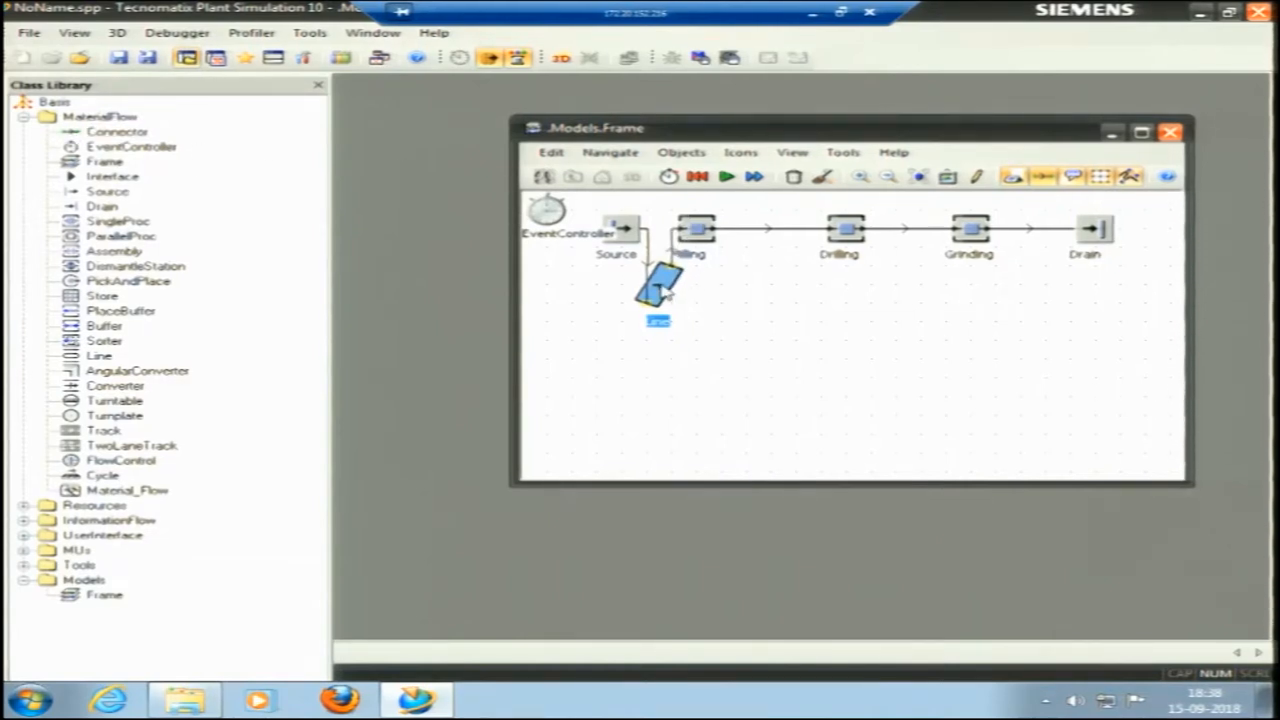
double_click(664, 290)
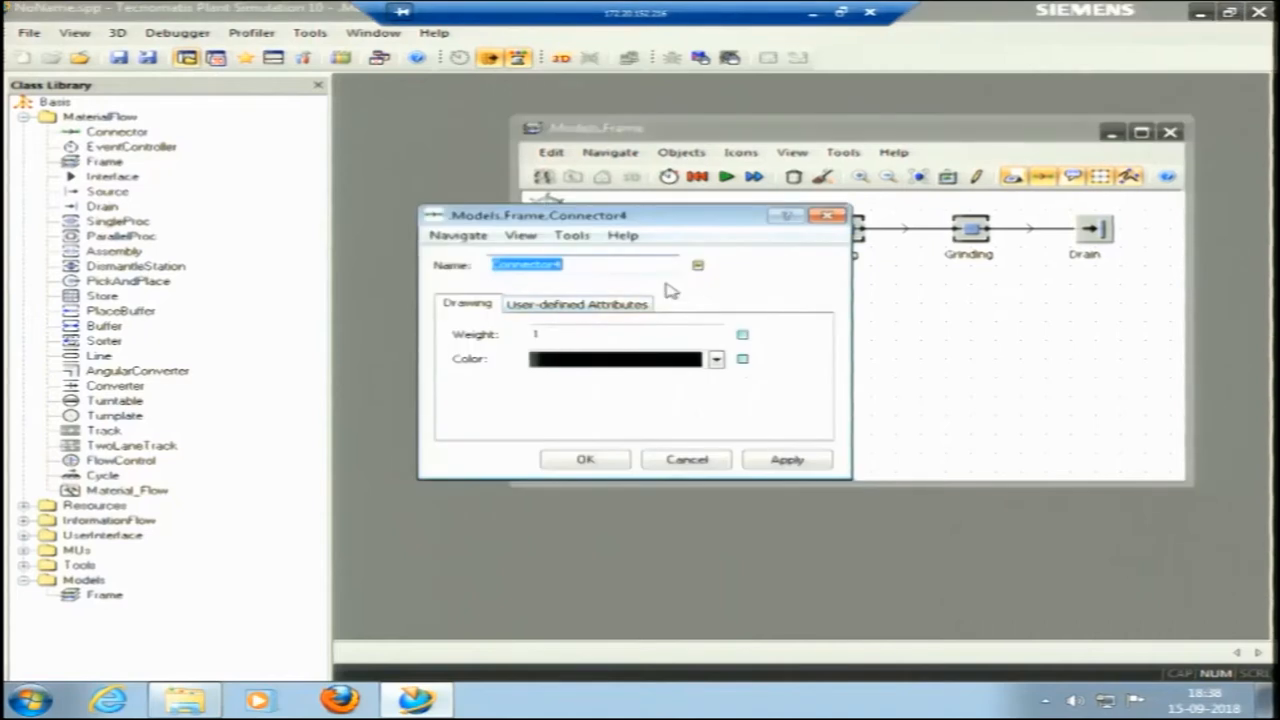
click(827, 215)
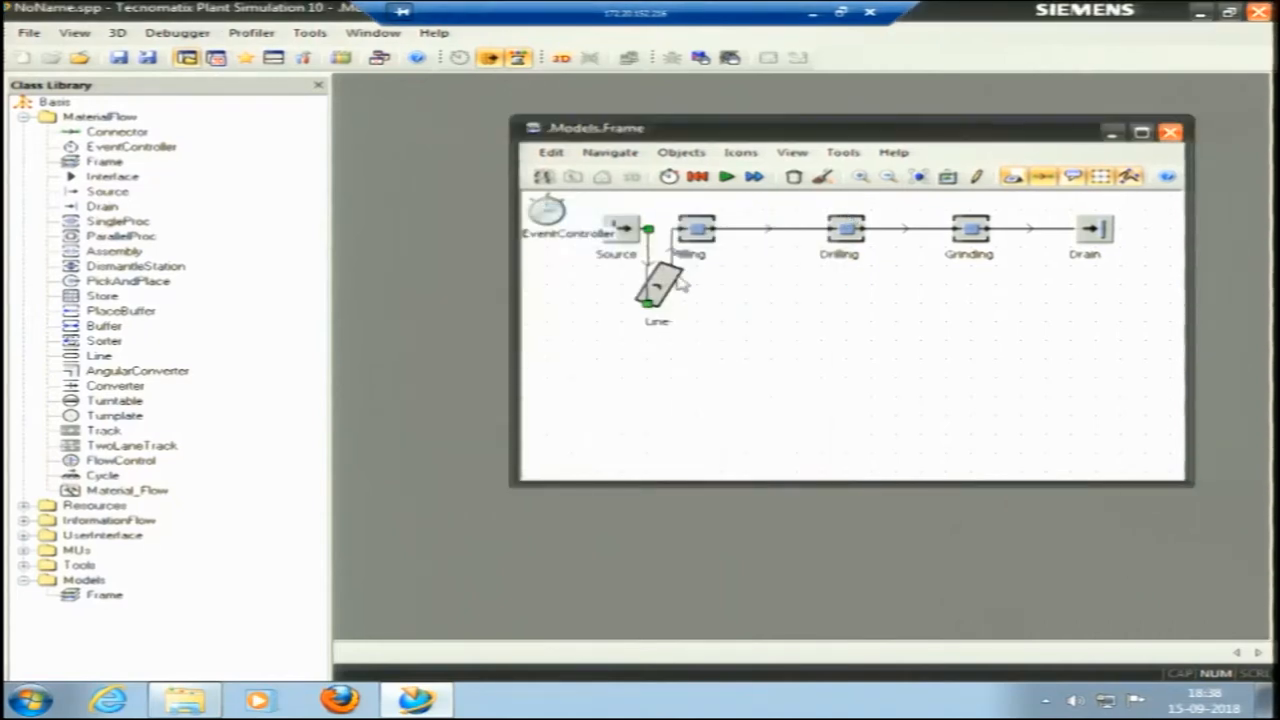
drag(668, 291, 646, 230)
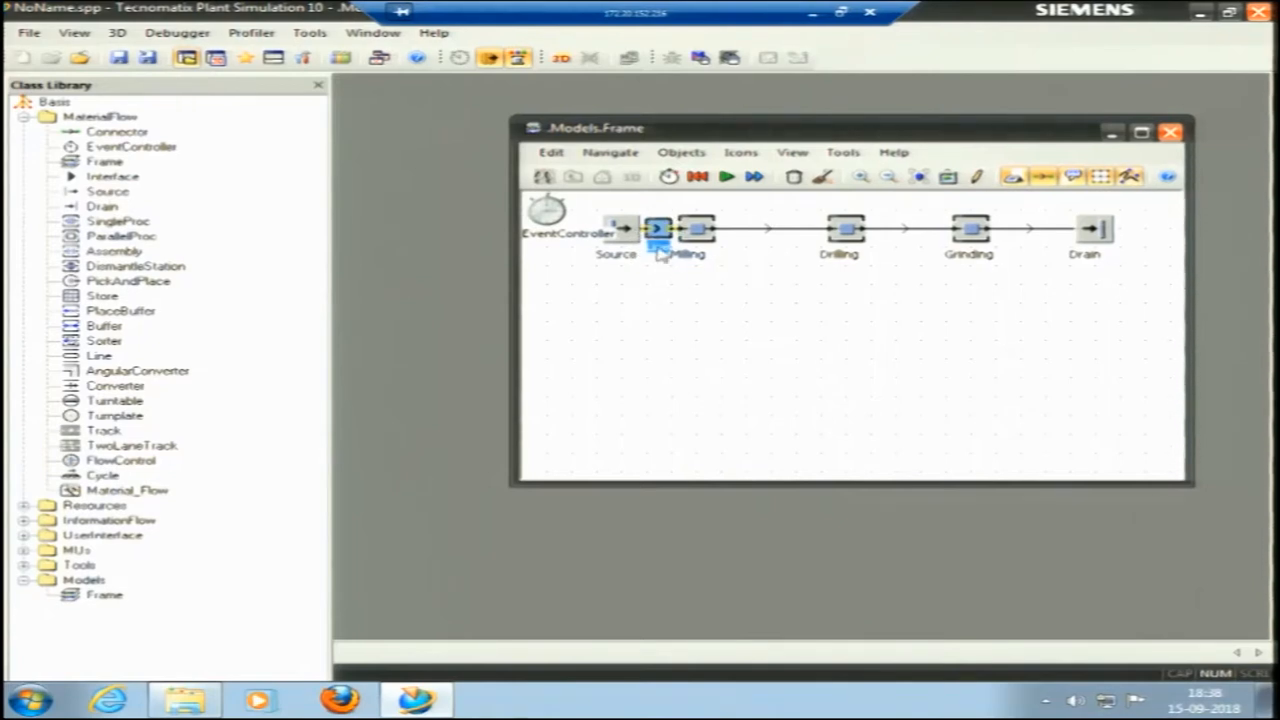
Examine the length and speed attributes of the Line between the Source and Milling.
right_click(659, 234)
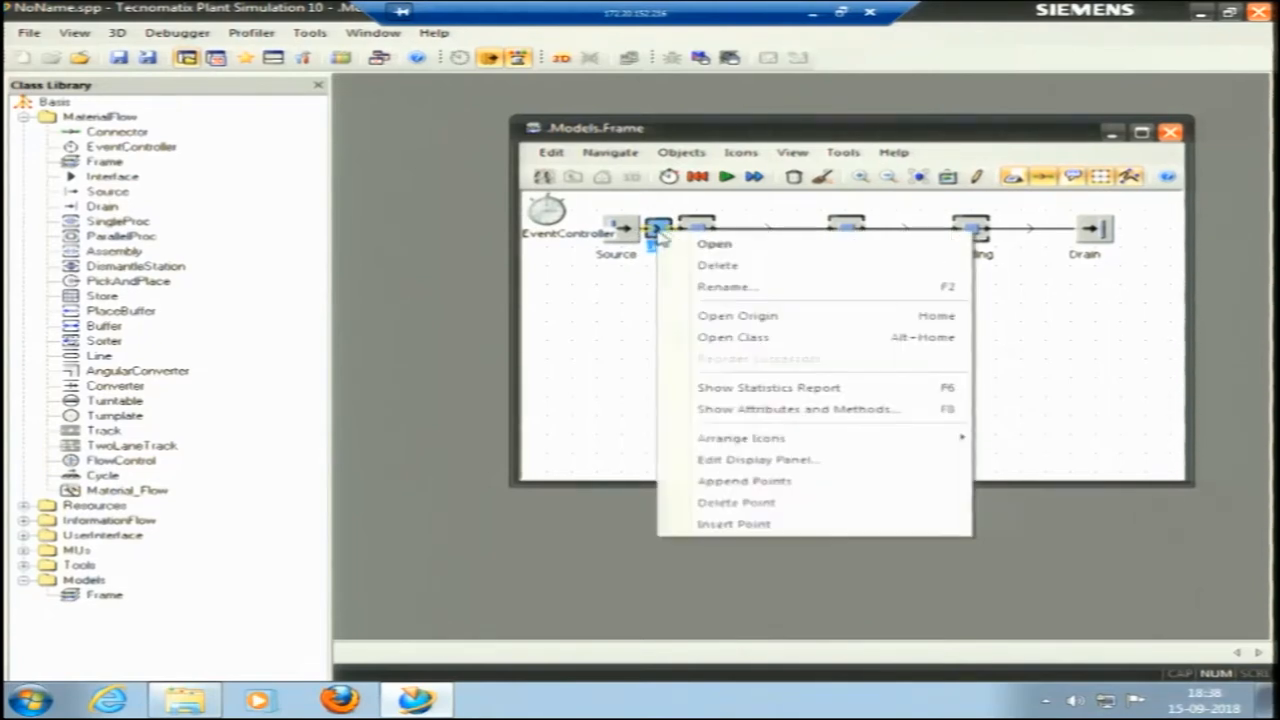
click(700, 250)
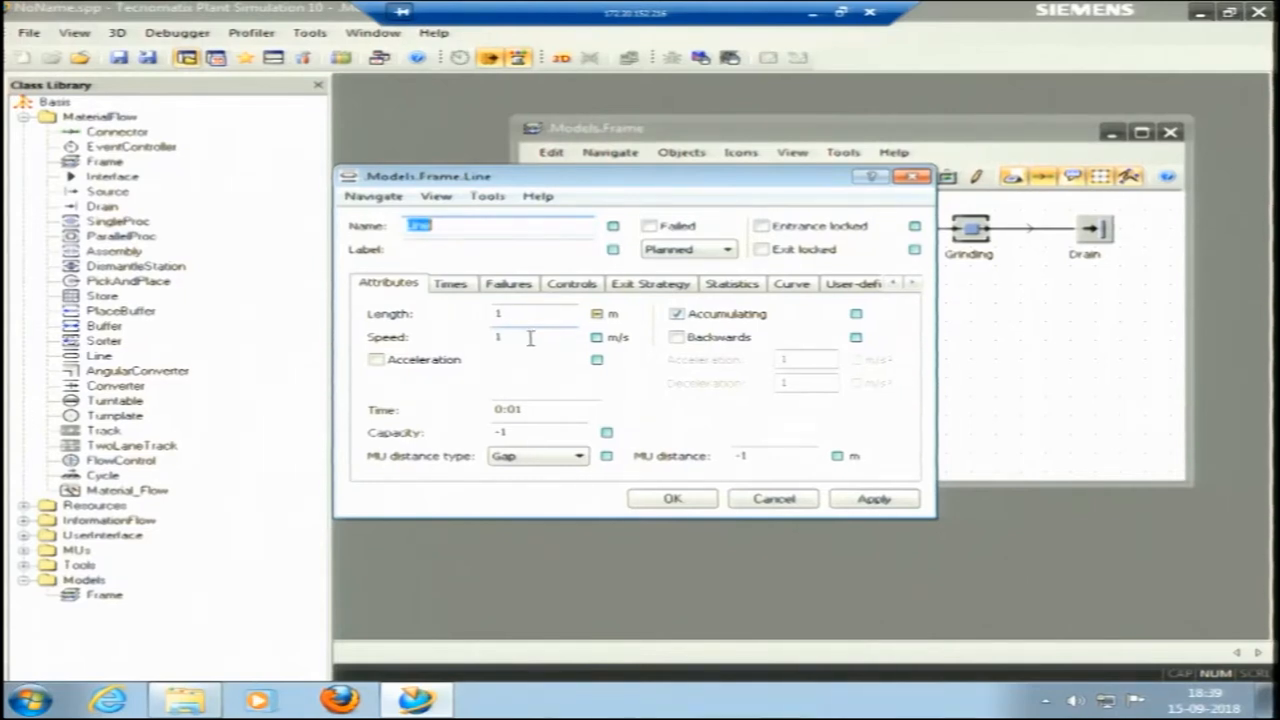
click(911, 177)
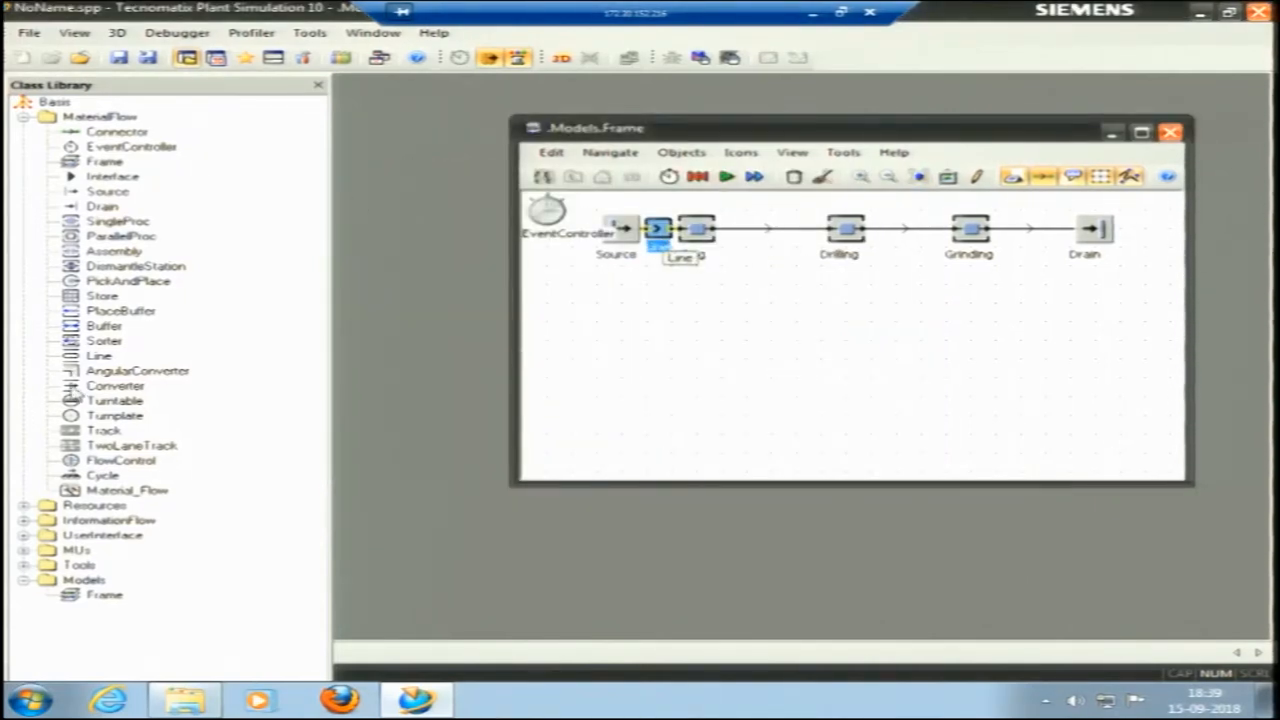
Replace the direct connector between Milling and Drilling with a second Line conveyor.
click(742, 233)
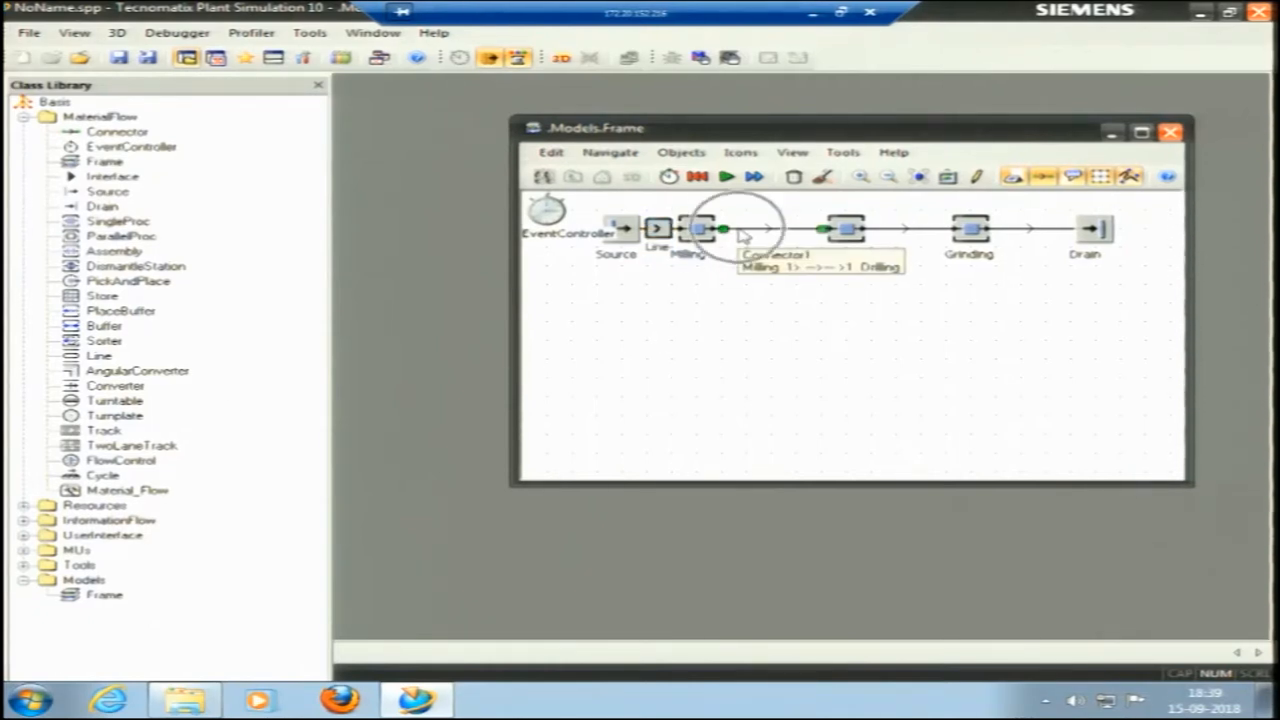
key(Delete)
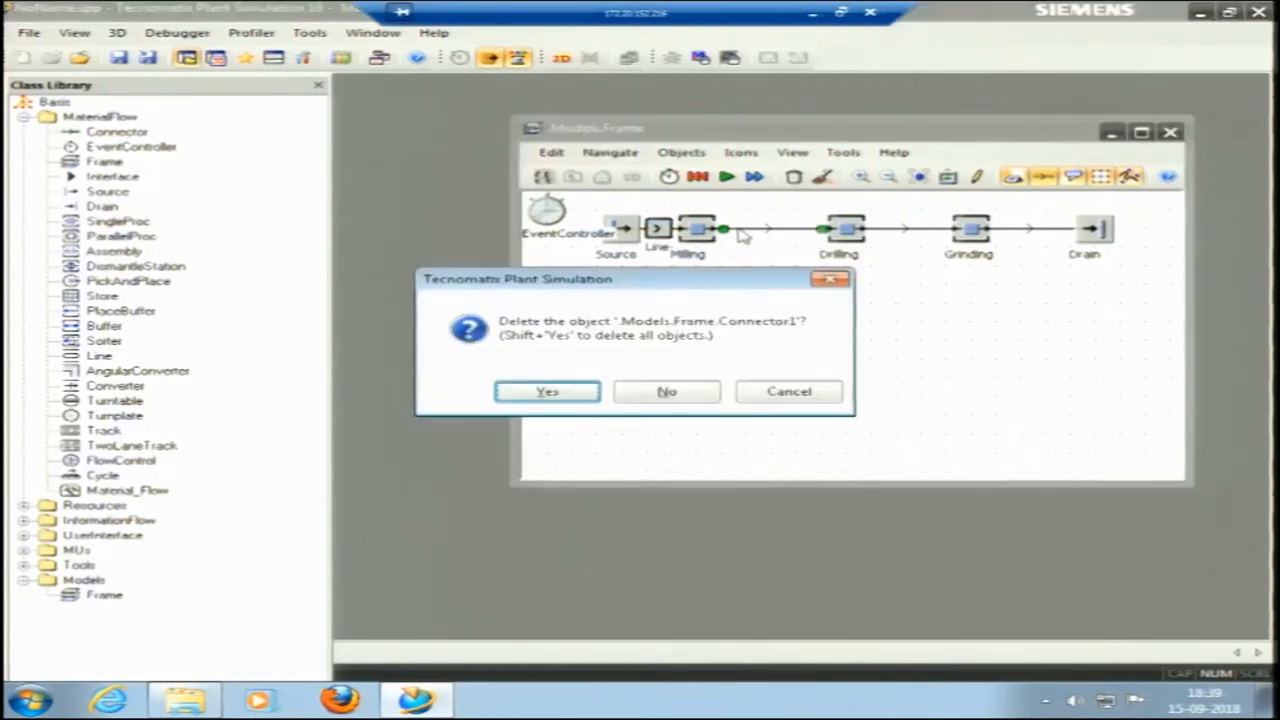
click(548, 392)
click(74, 360)
drag(71, 364, 820, 231)
Set the length of the Line between Milling and Drilling to 4.5 m.
right_click(790, 236)
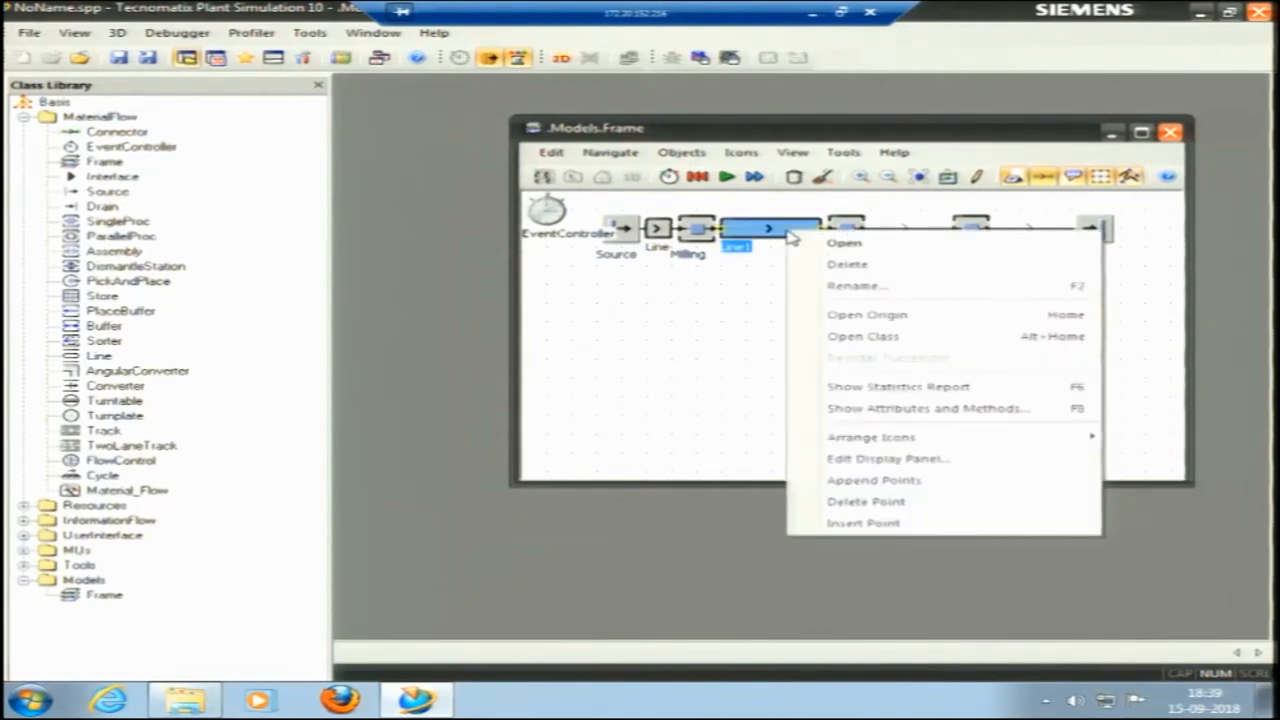
click(836, 247)
double_click(500, 314)
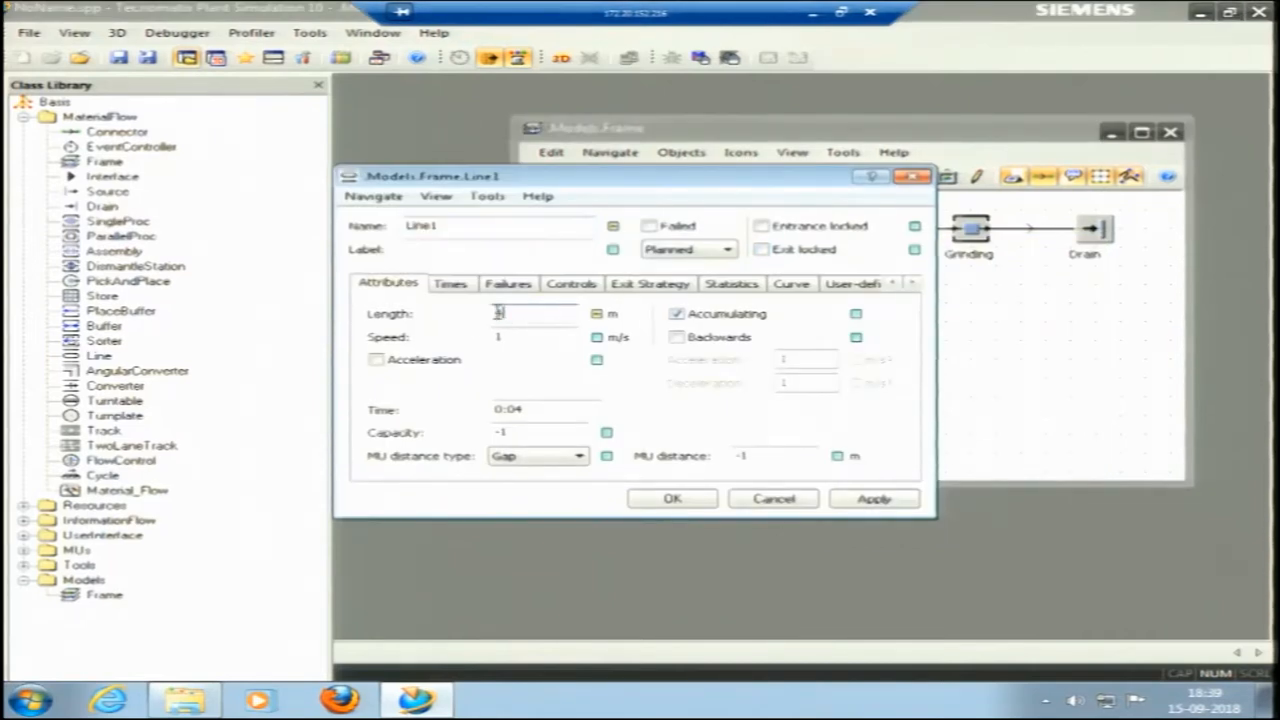
text(4.5)
key(Return)
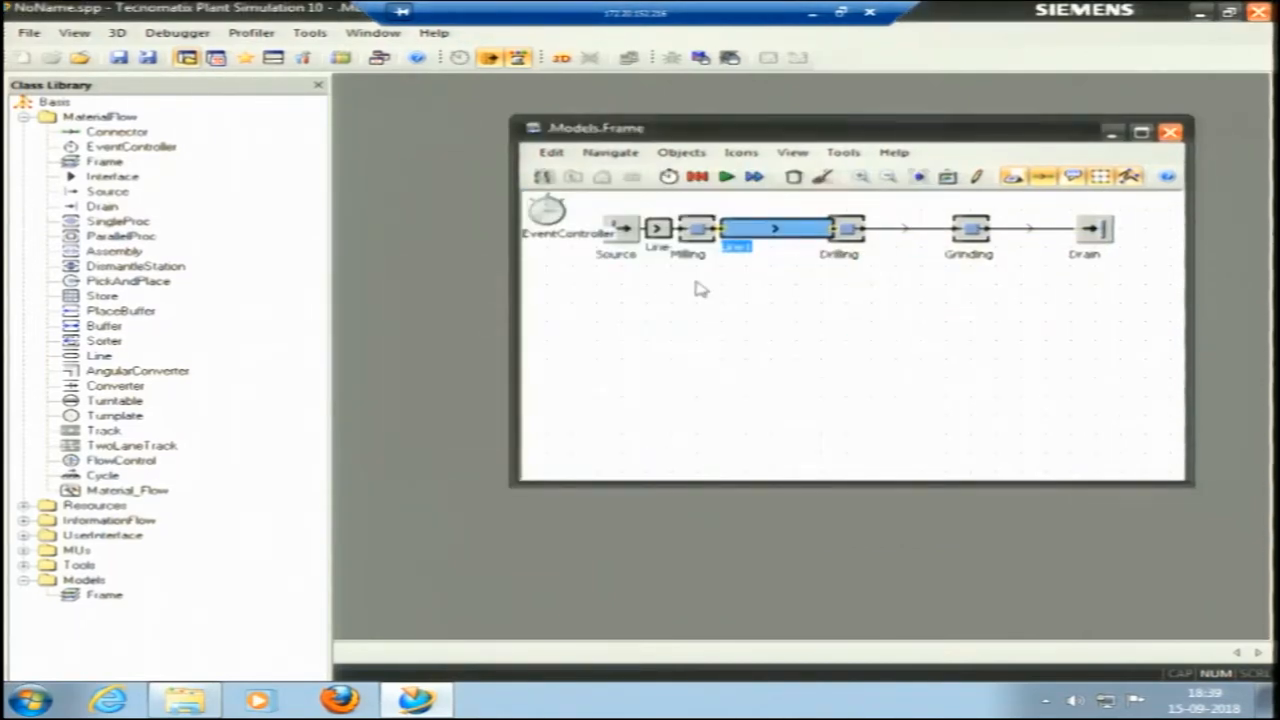
Reposition Drilling just past the end of the 4.5 m Line, using off-grid placement for the fine adjustment, and turn the grid back on.
drag(754, 232, 744, 232)
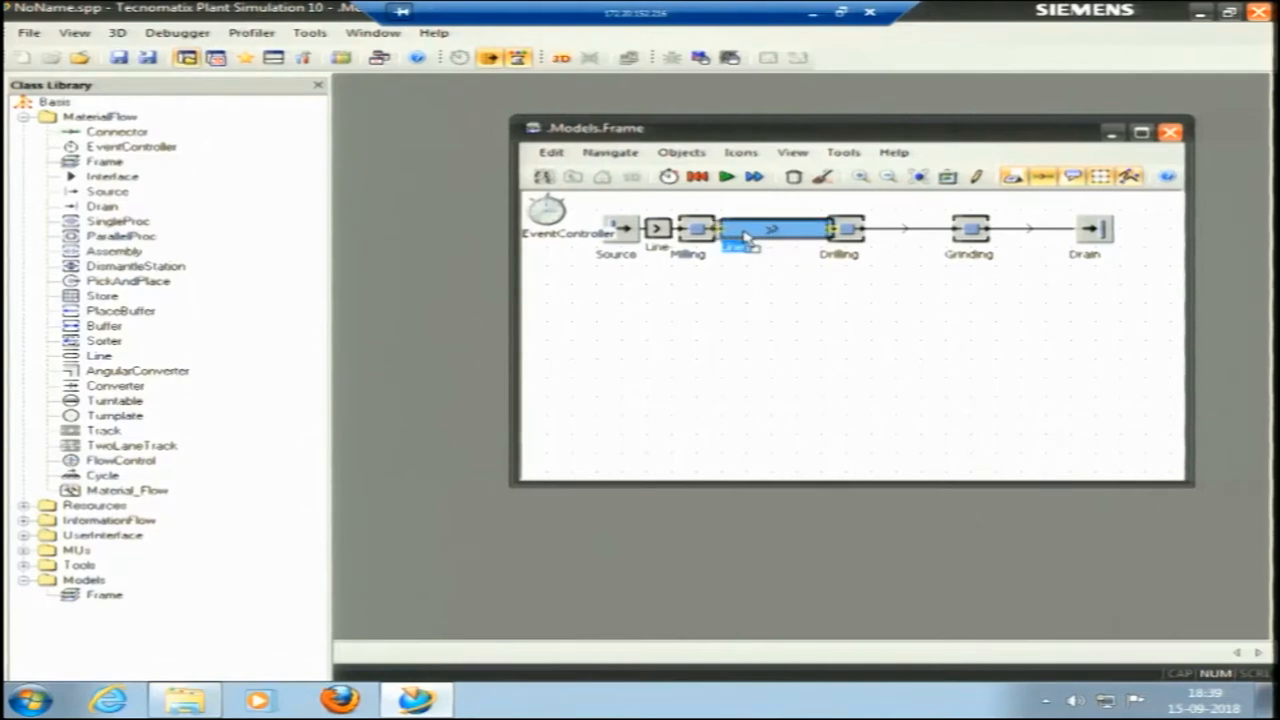
click(863, 236)
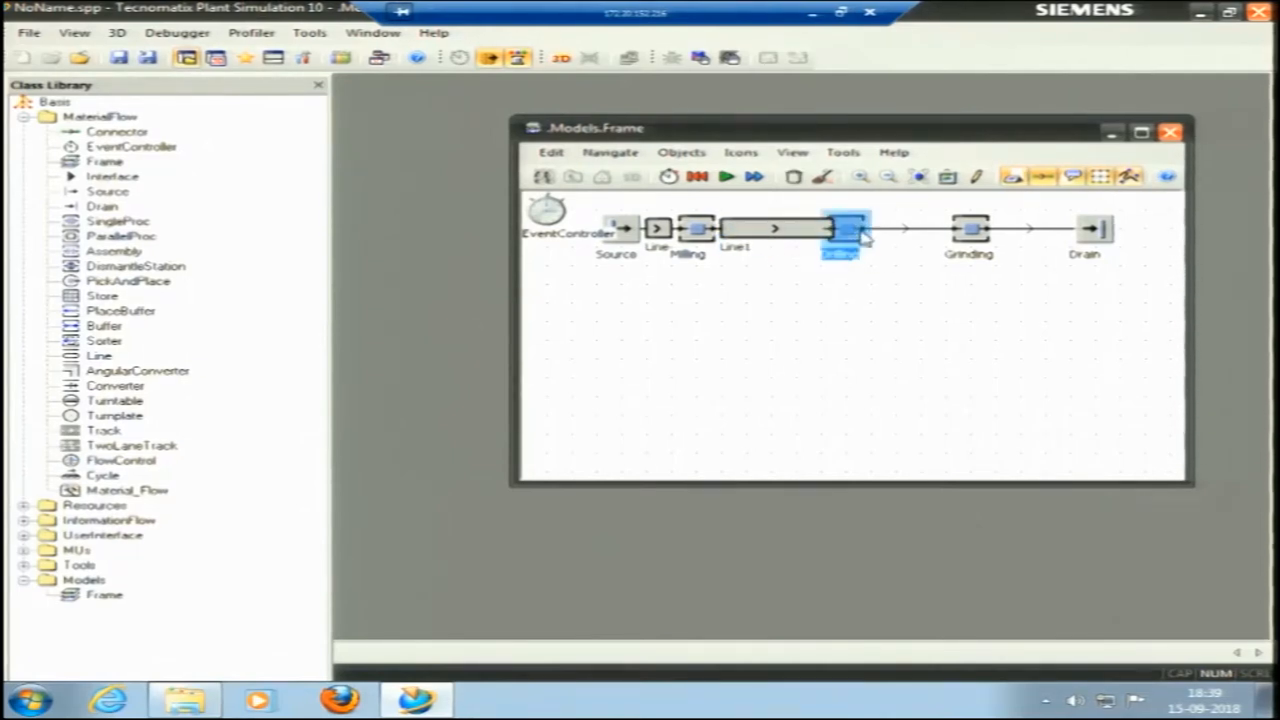
drag(852, 236, 875, 236)
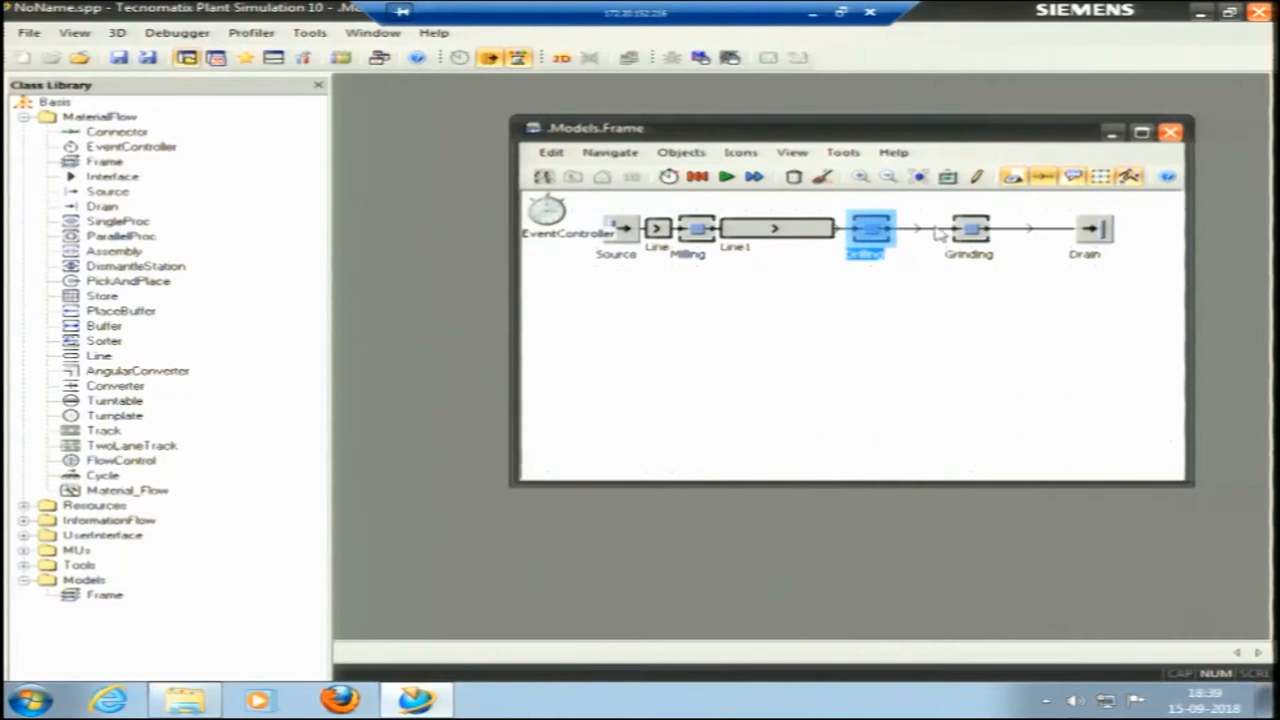
click(871, 283)
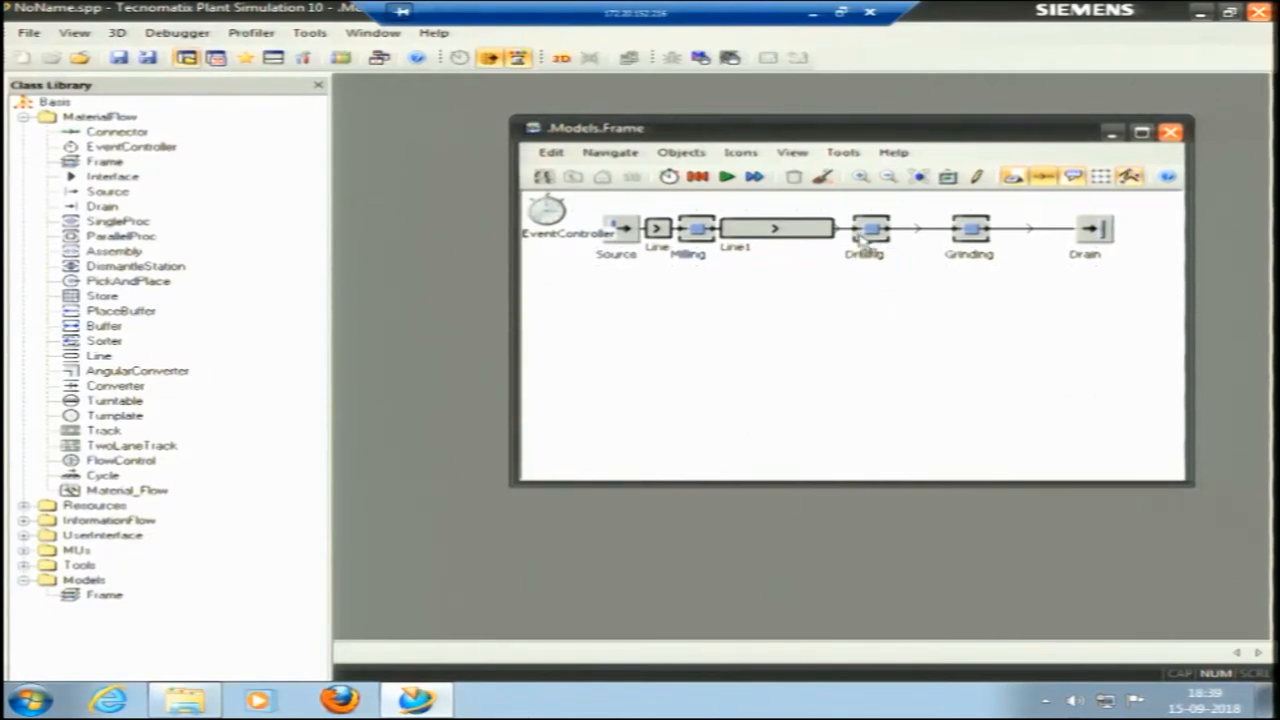
click(851, 238)
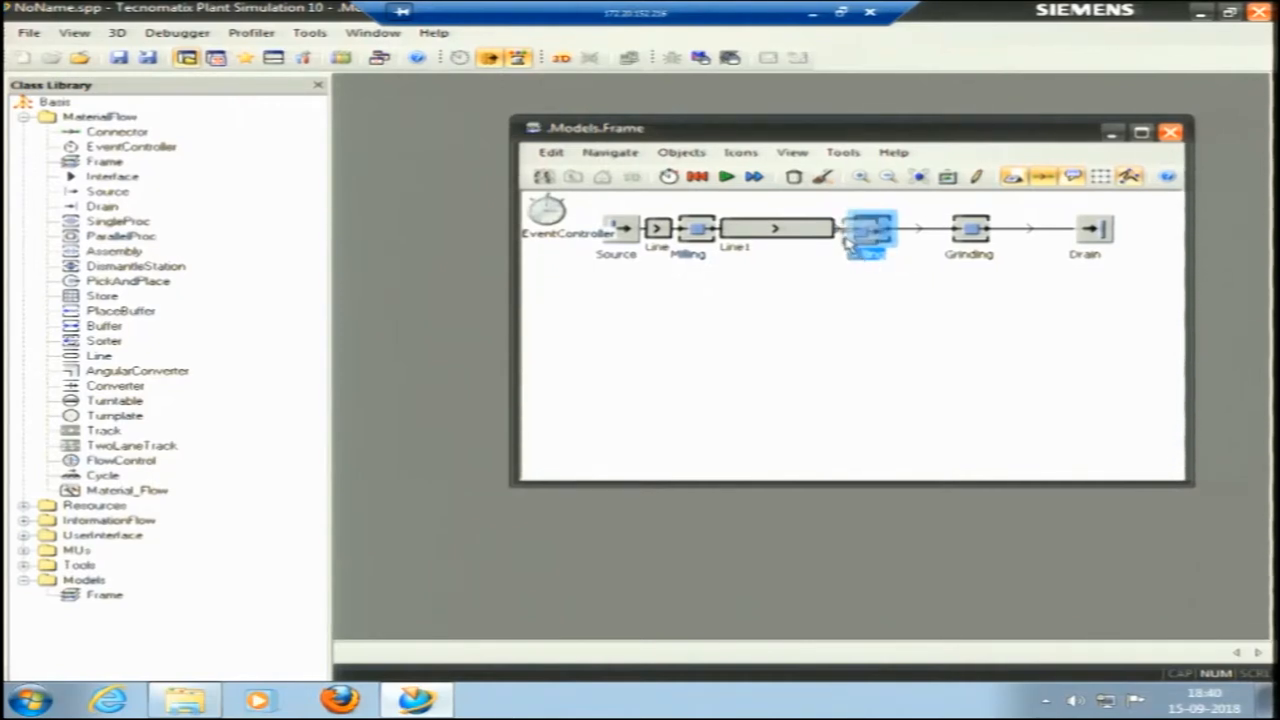
drag(848, 243, 839, 242)
click(1100, 178)
click(886, 277)
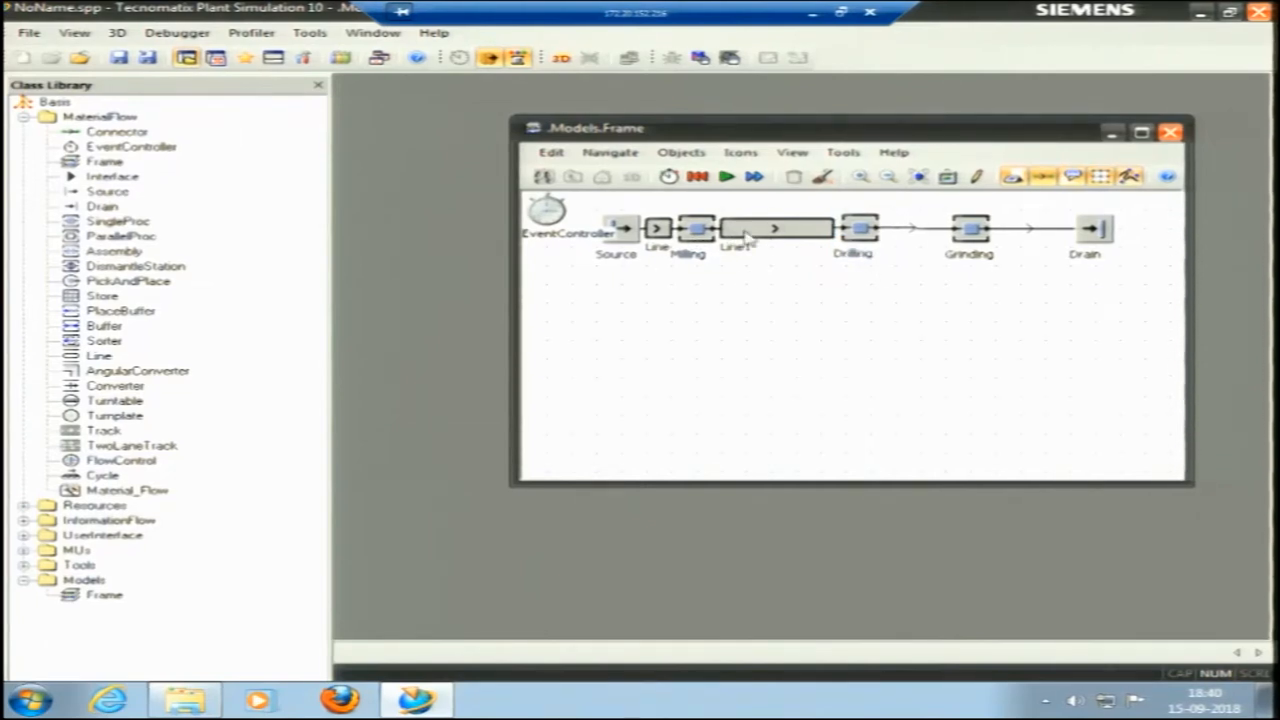
Run the simulation, check the attributes of the Line between Milling and Drilling, and reset the model.
click(727, 177)
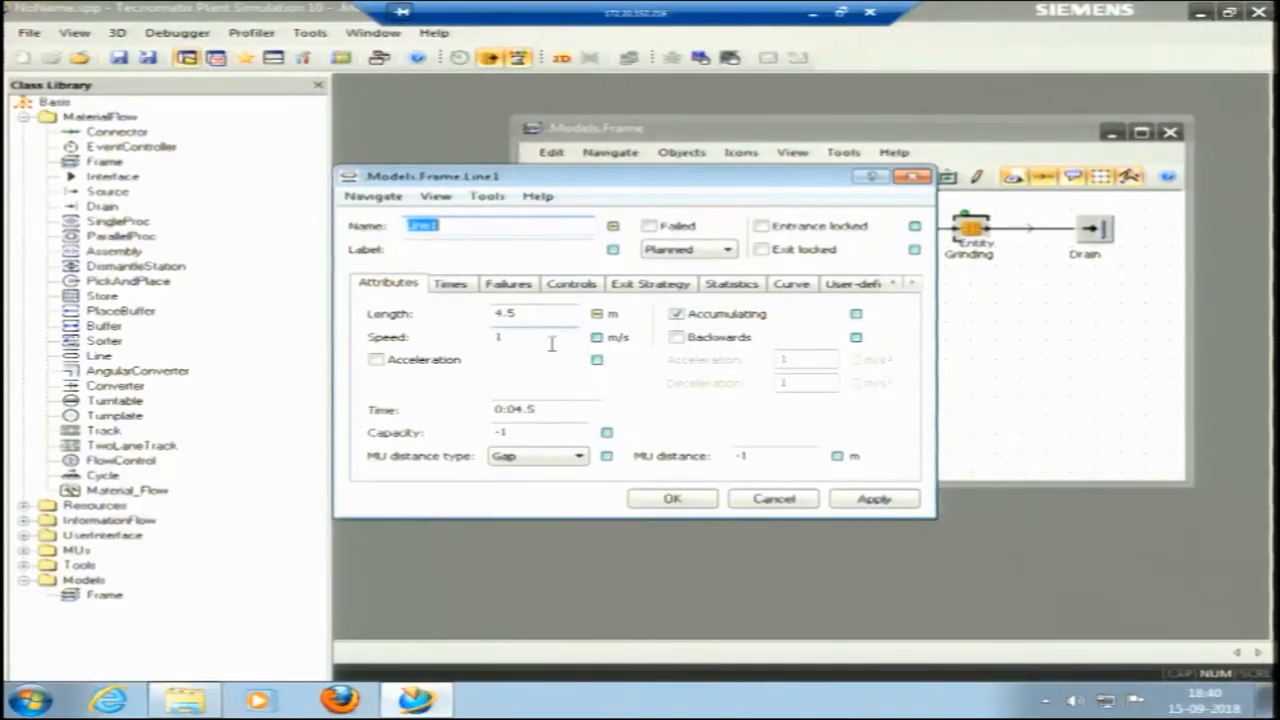
click(695, 501)
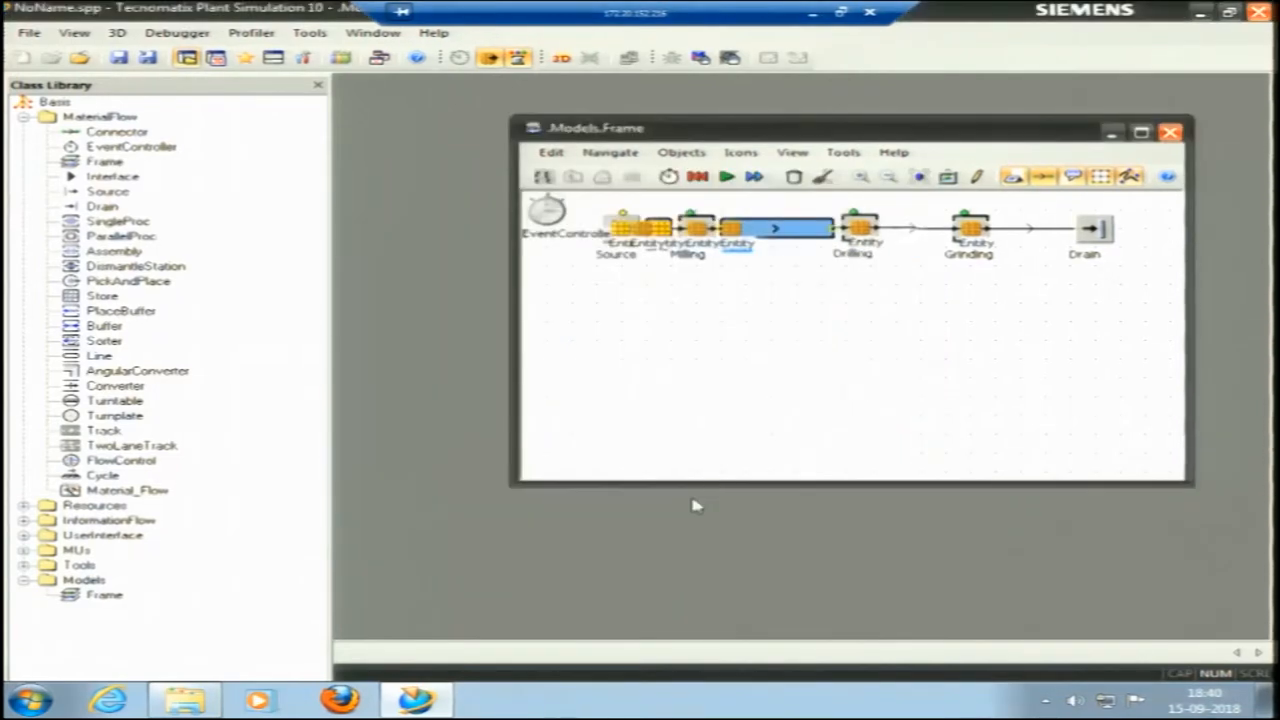
click(697, 176)
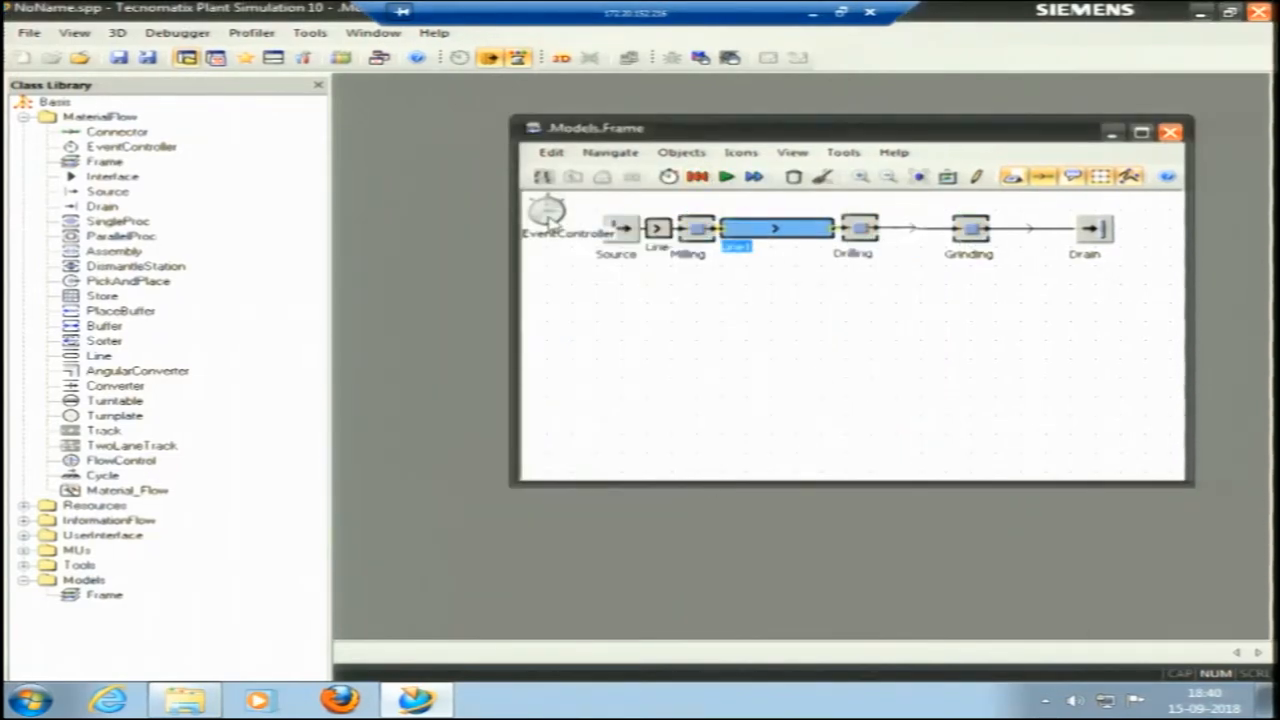
Open the EventController and slow the simulation speed to near the slower end of its range.
double_click(547, 215)
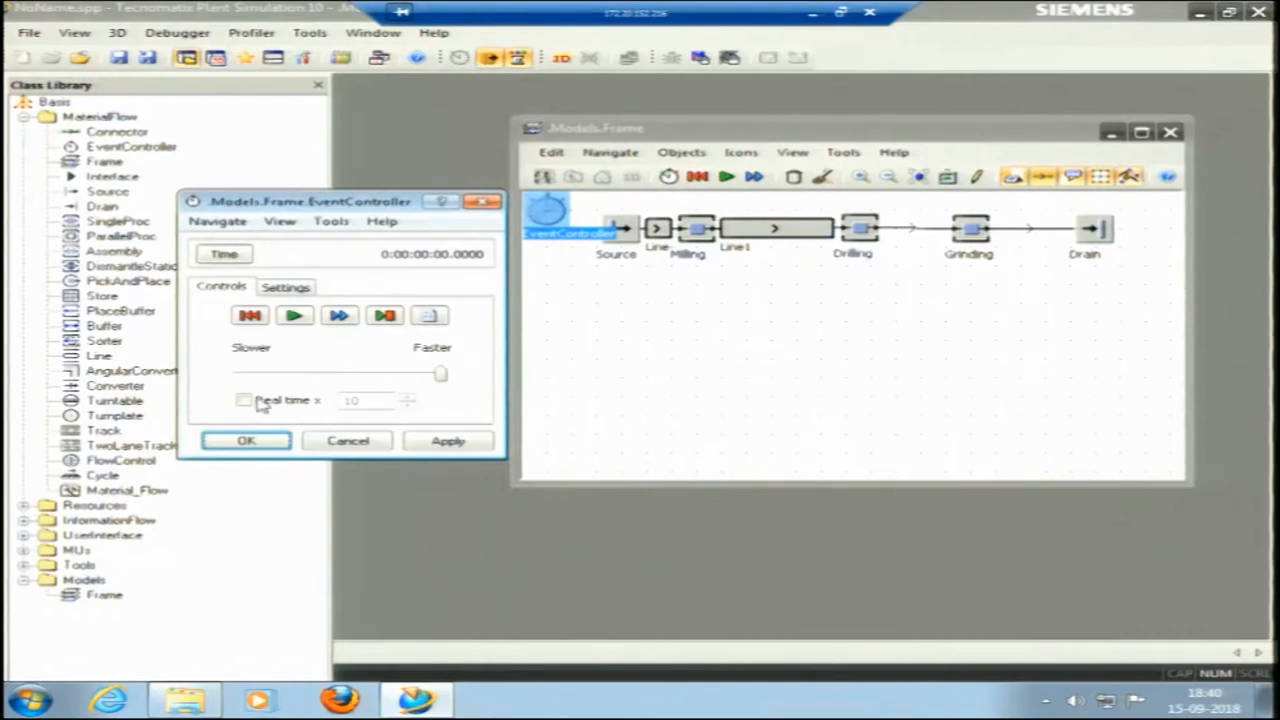
drag(272, 378, 276, 376)
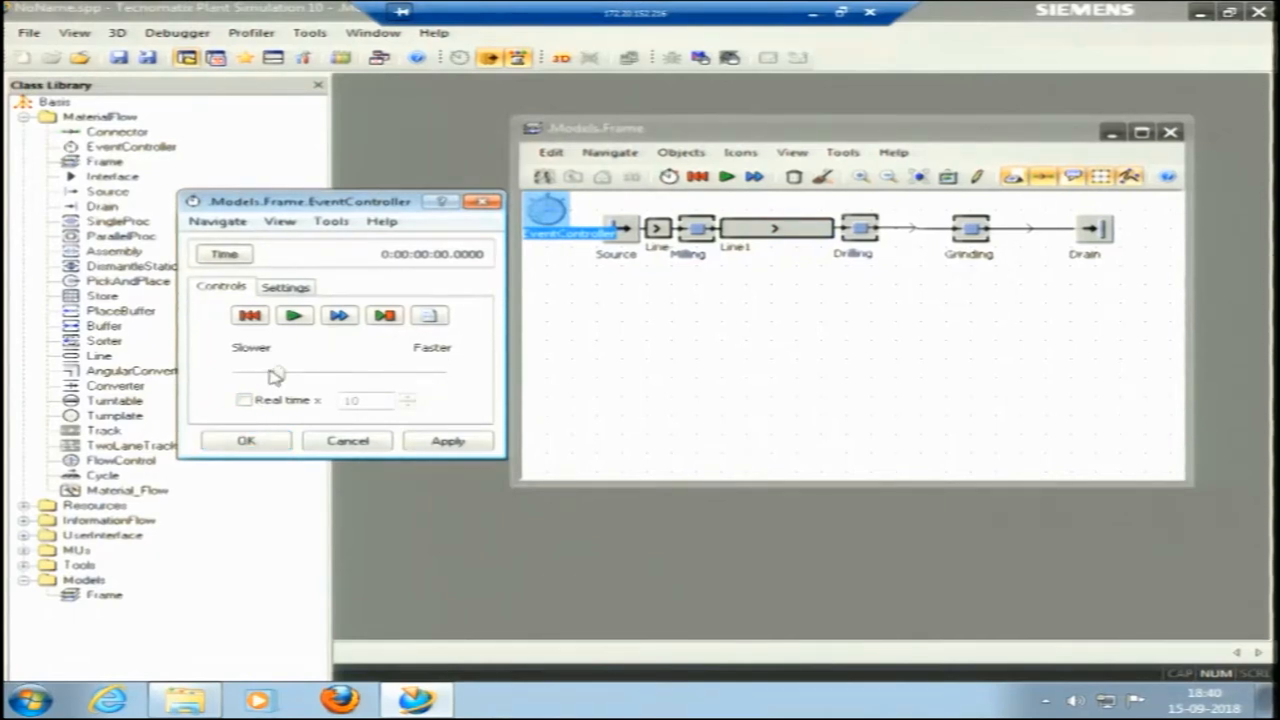
Run the simulation, reset and restart it, and turn on real-time mode with a factor of 10.
click(294, 315)
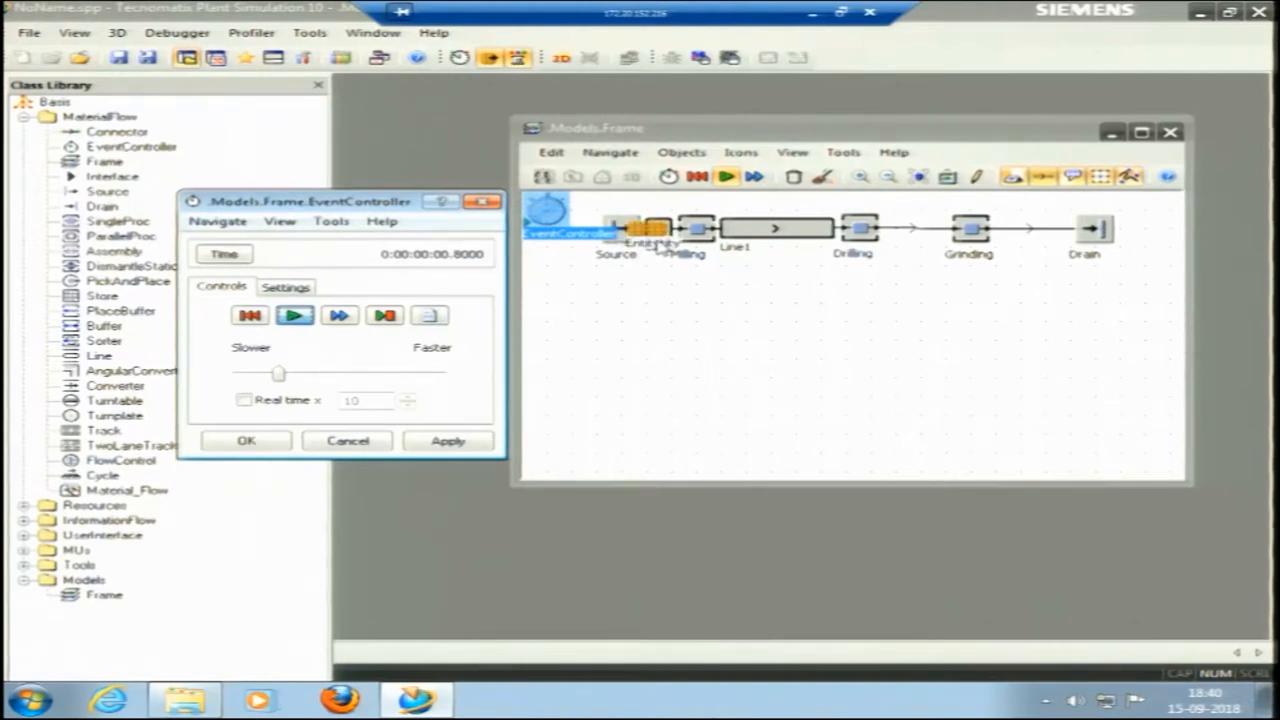
click(255, 316)
click(294, 315)
click(244, 399)
click(244, 399)
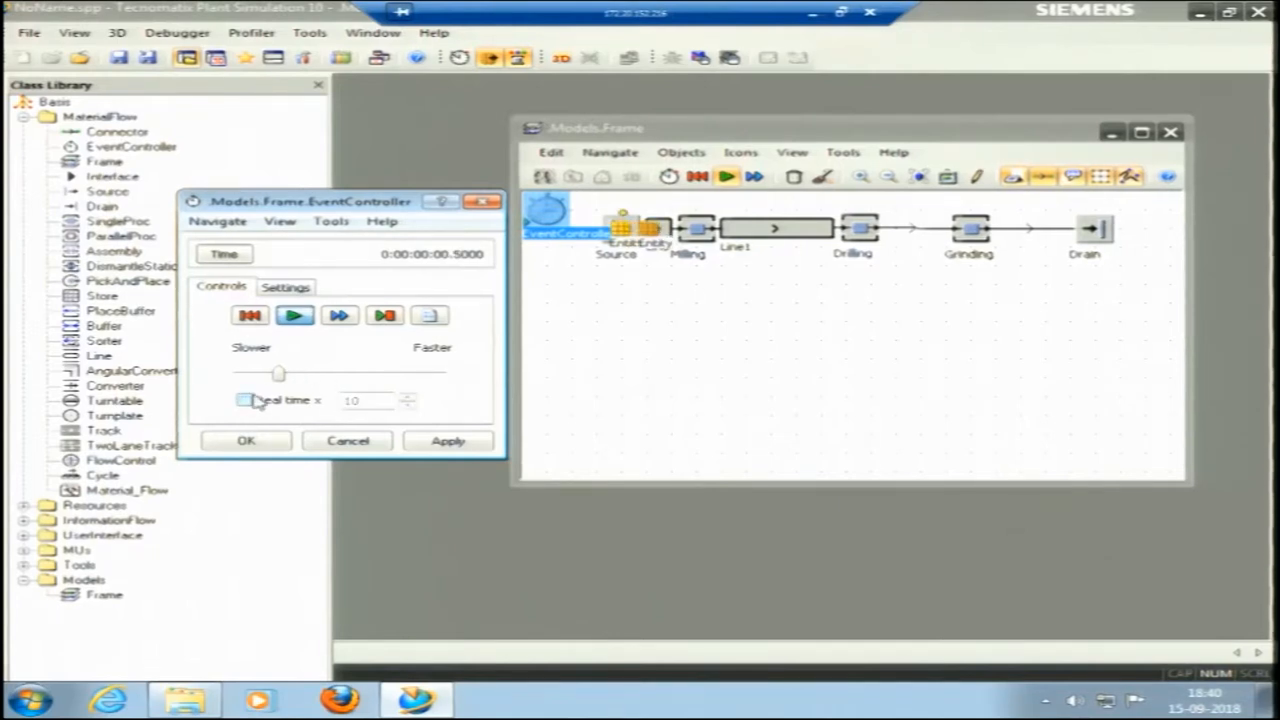
click(244, 400)
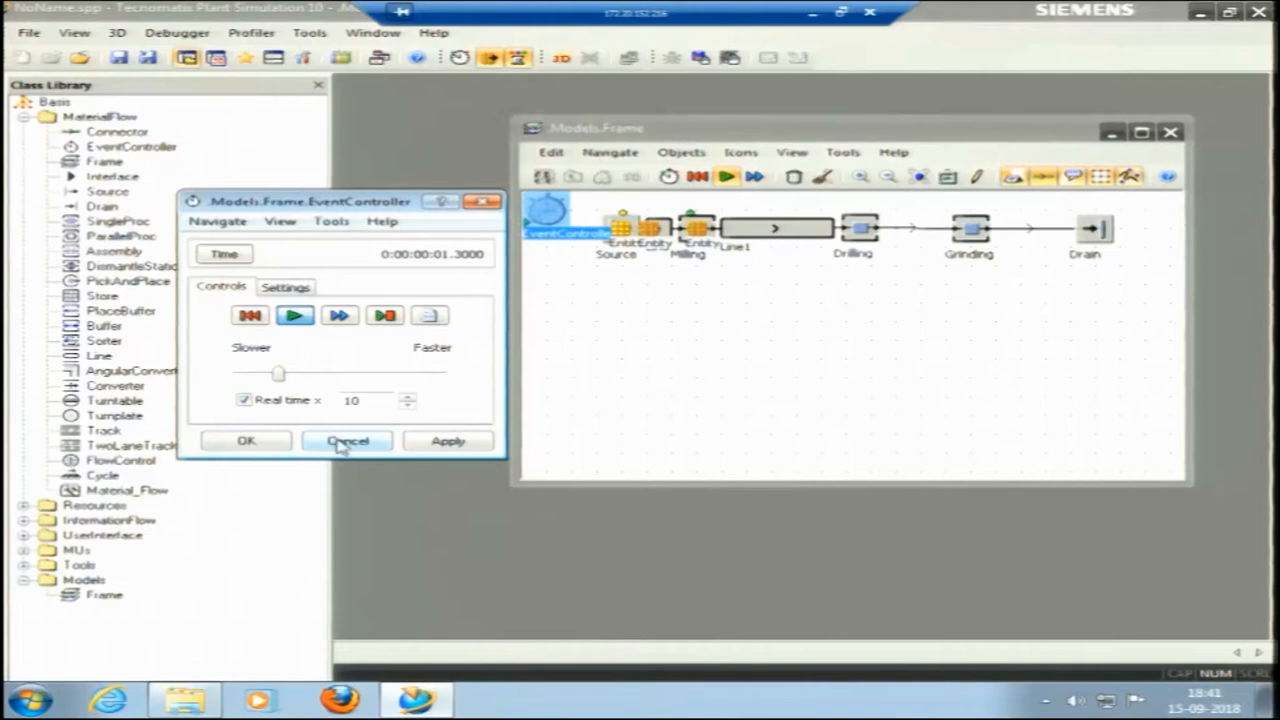
Reset the model, close the EventController and run the simulation again to watch the entities flow.
click(252, 316)
click(264, 446)
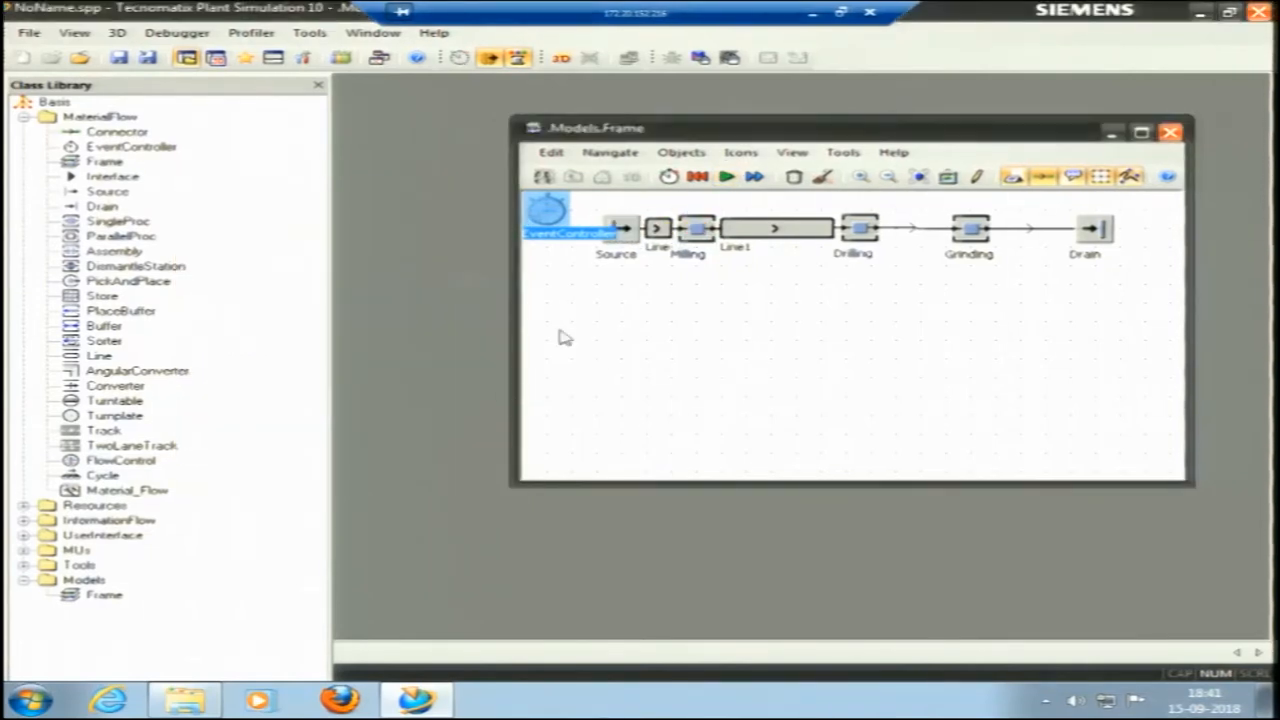
click(727, 177)
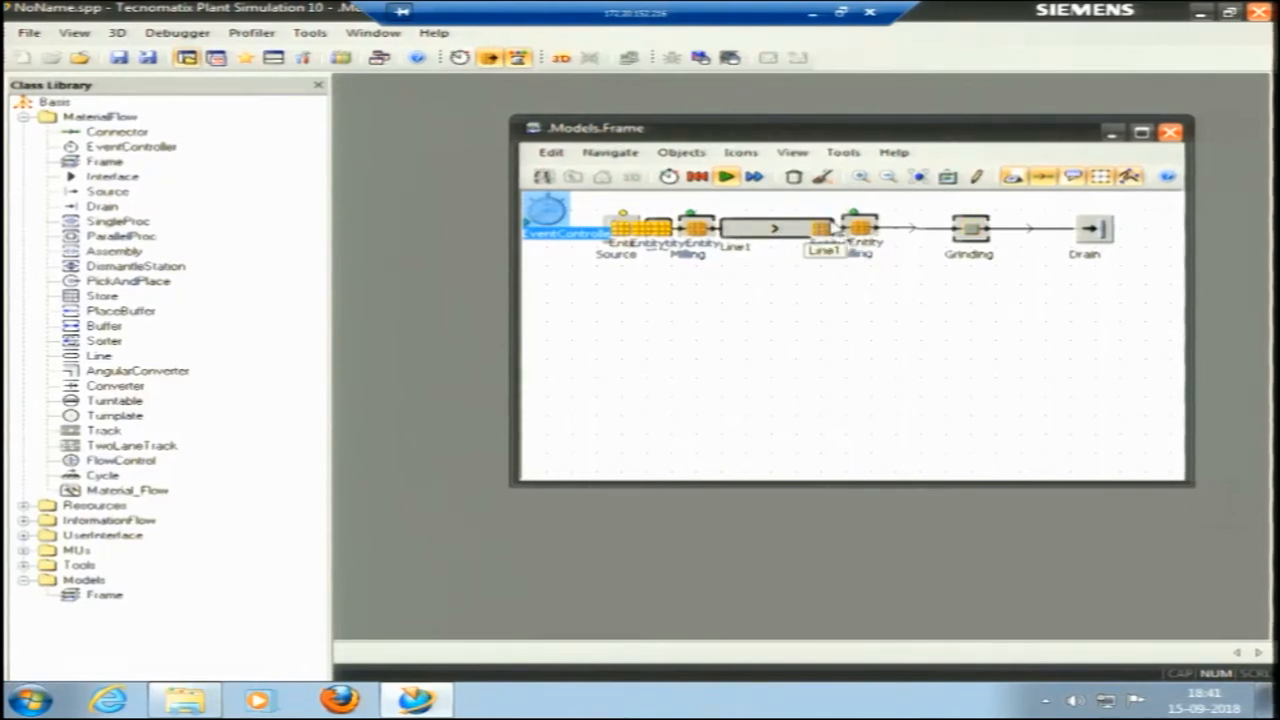
Set the capacity of the Line between Milling and Drilling to 2 and its MU distance to 1 m.
right_click(779, 236)
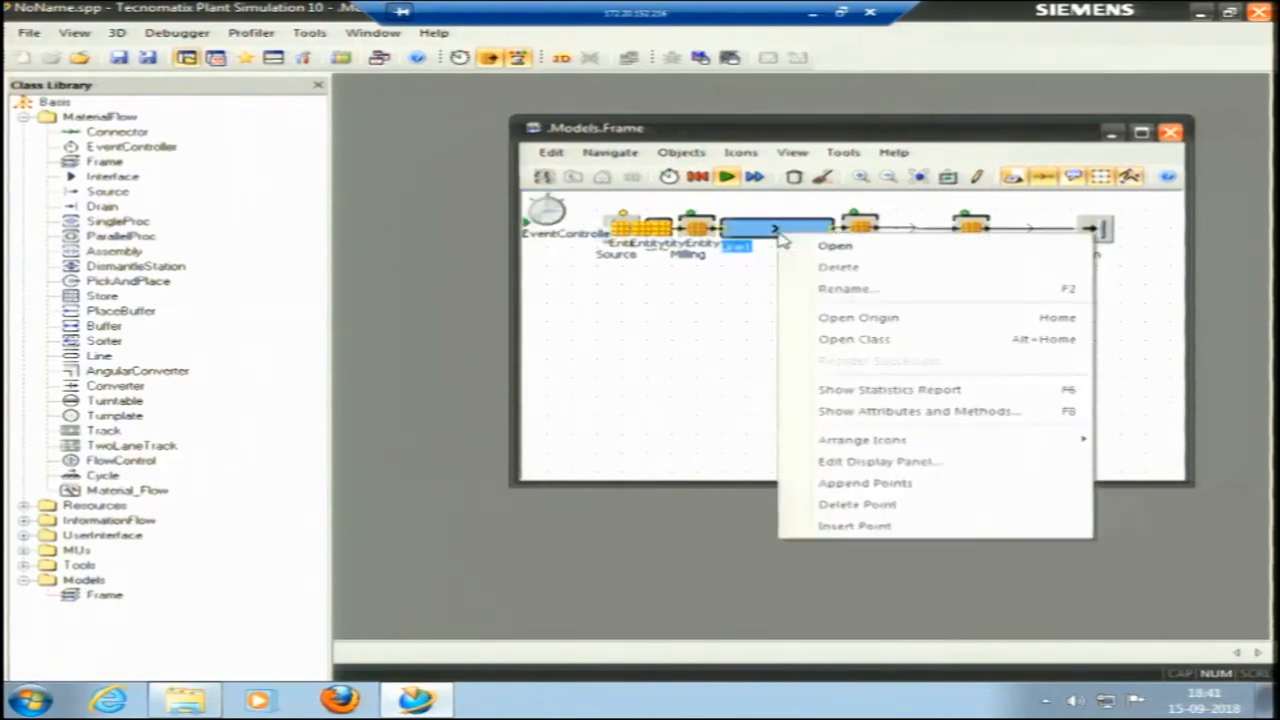
click(785, 248)
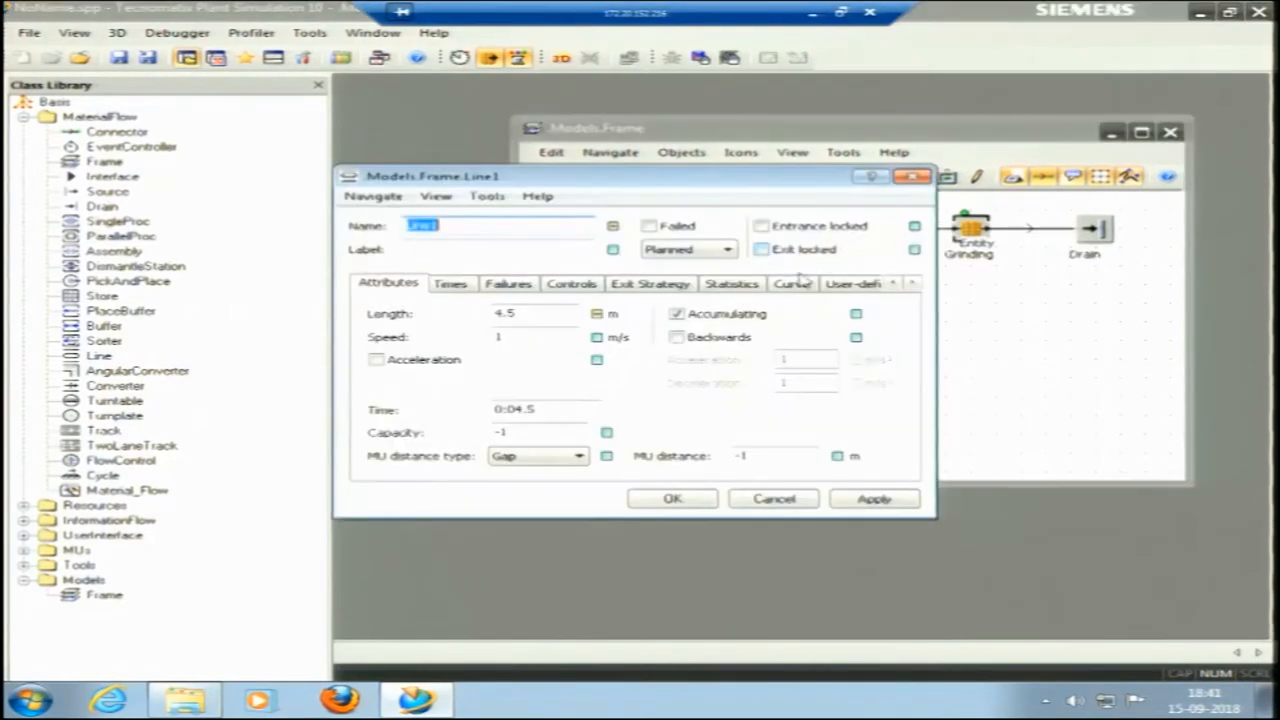
double_click(497, 433)
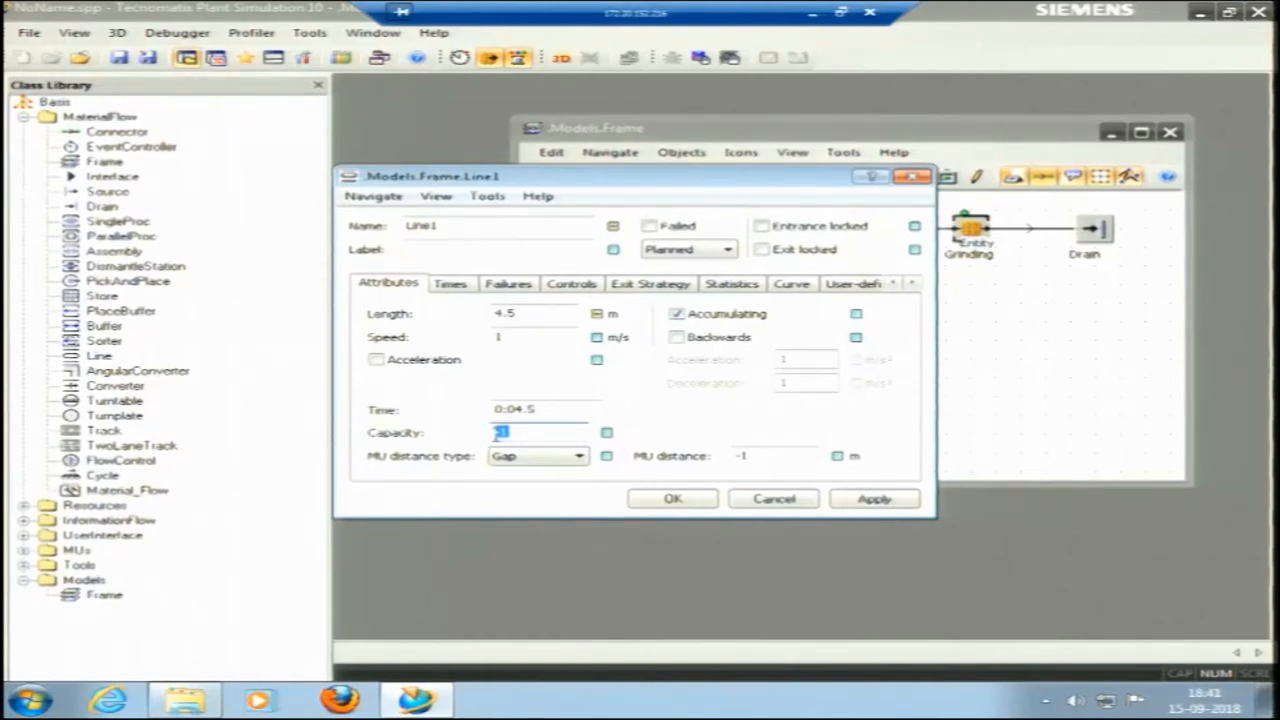
text(2)
click(744, 455)
double_click(744, 455)
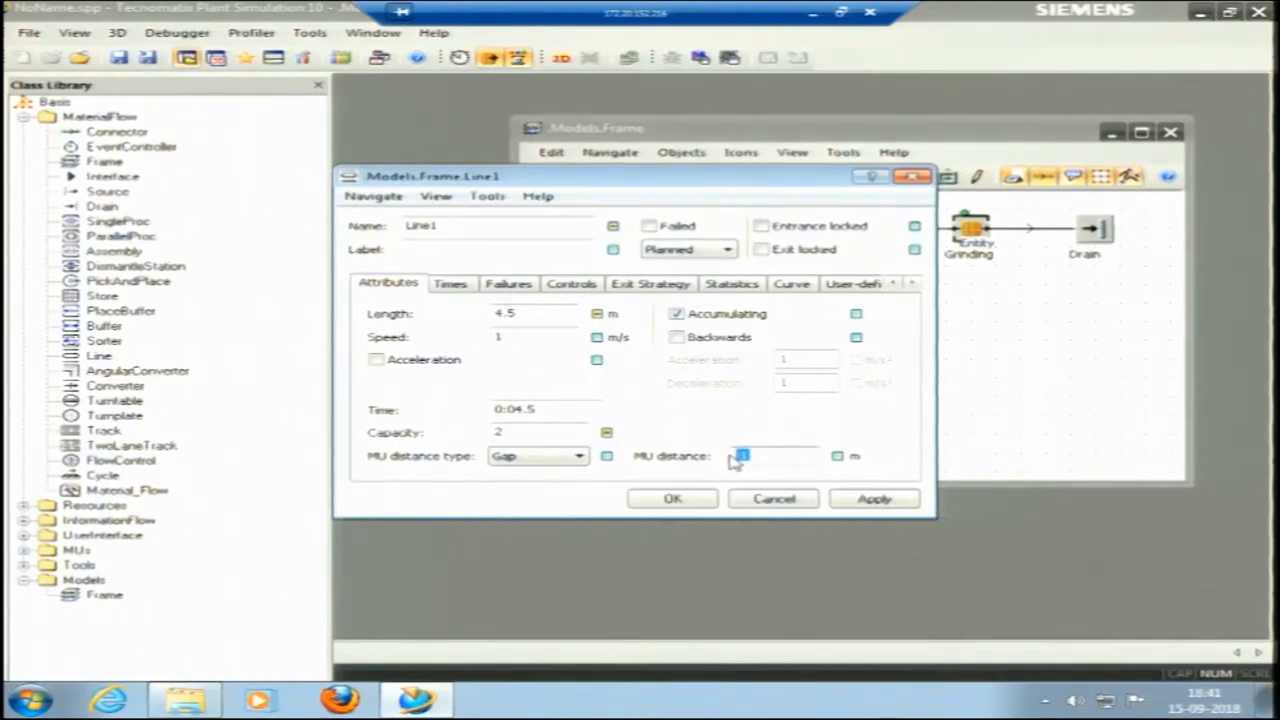
text(1)
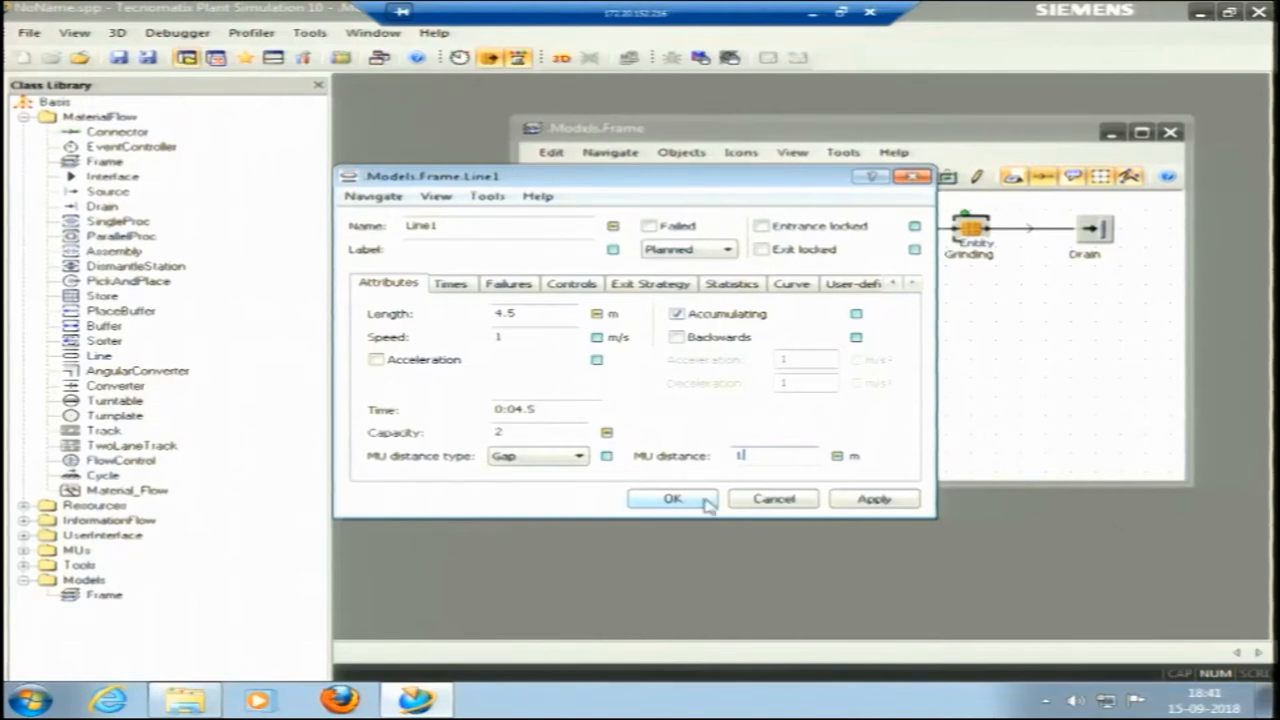
click(700, 500)
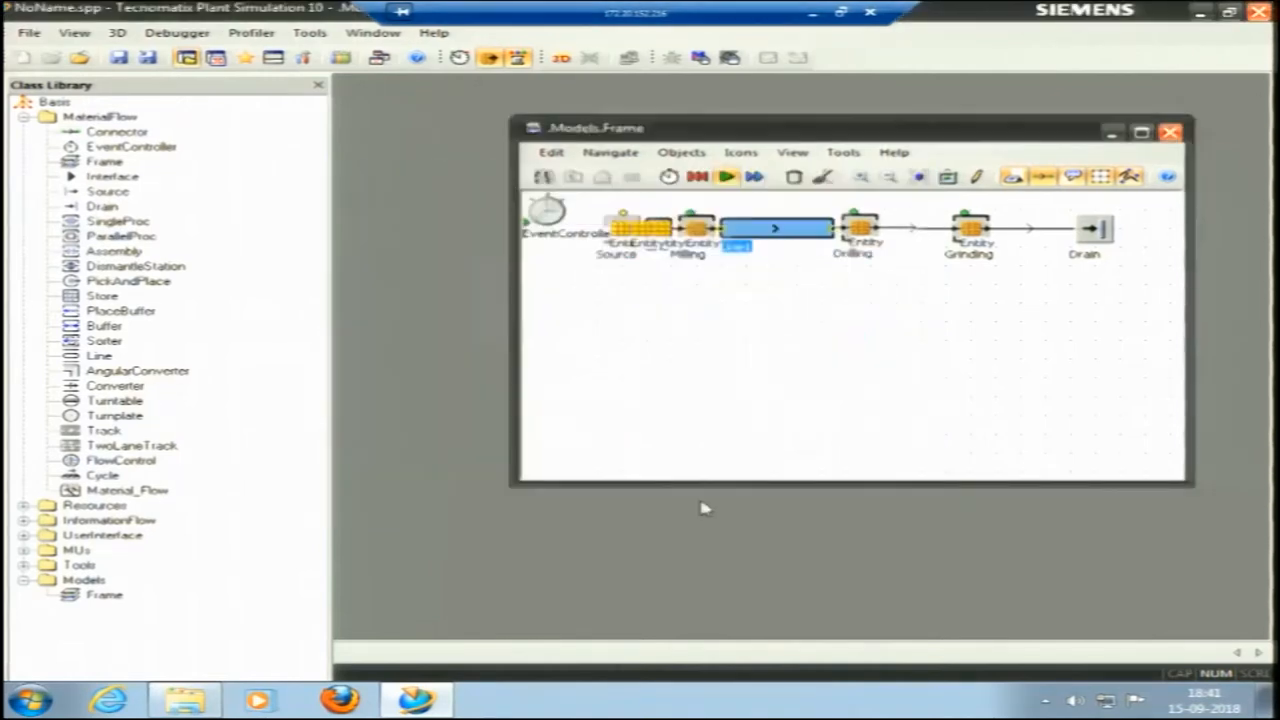
Restart the simulation to observe the entities on the Line between Milling and Drilling, and reset the model.
click(697, 177)
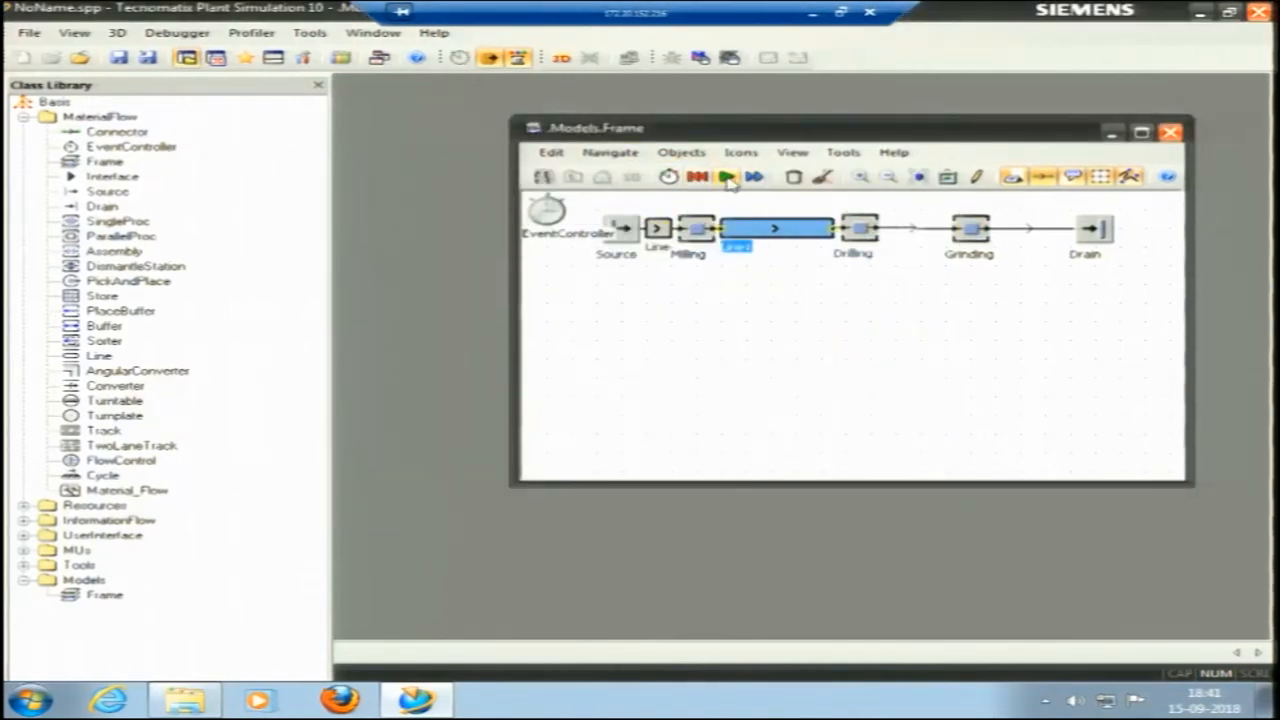
click(728, 178)
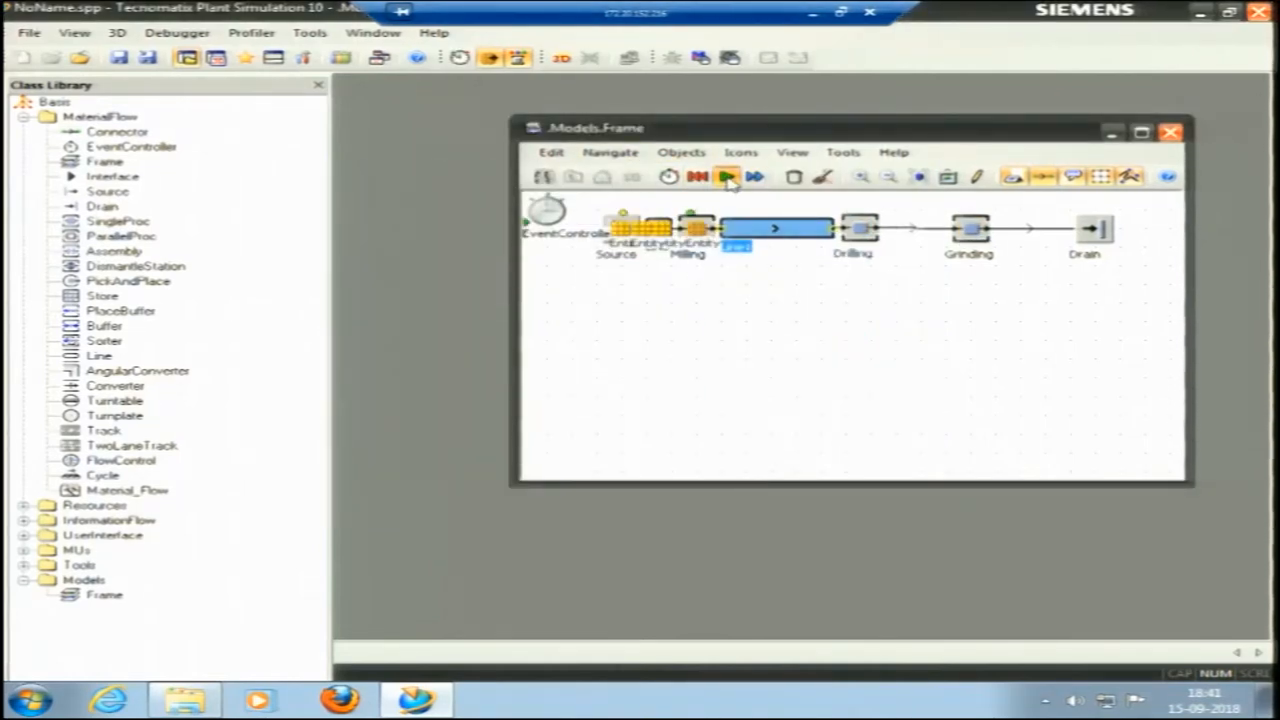
click(768, 256)
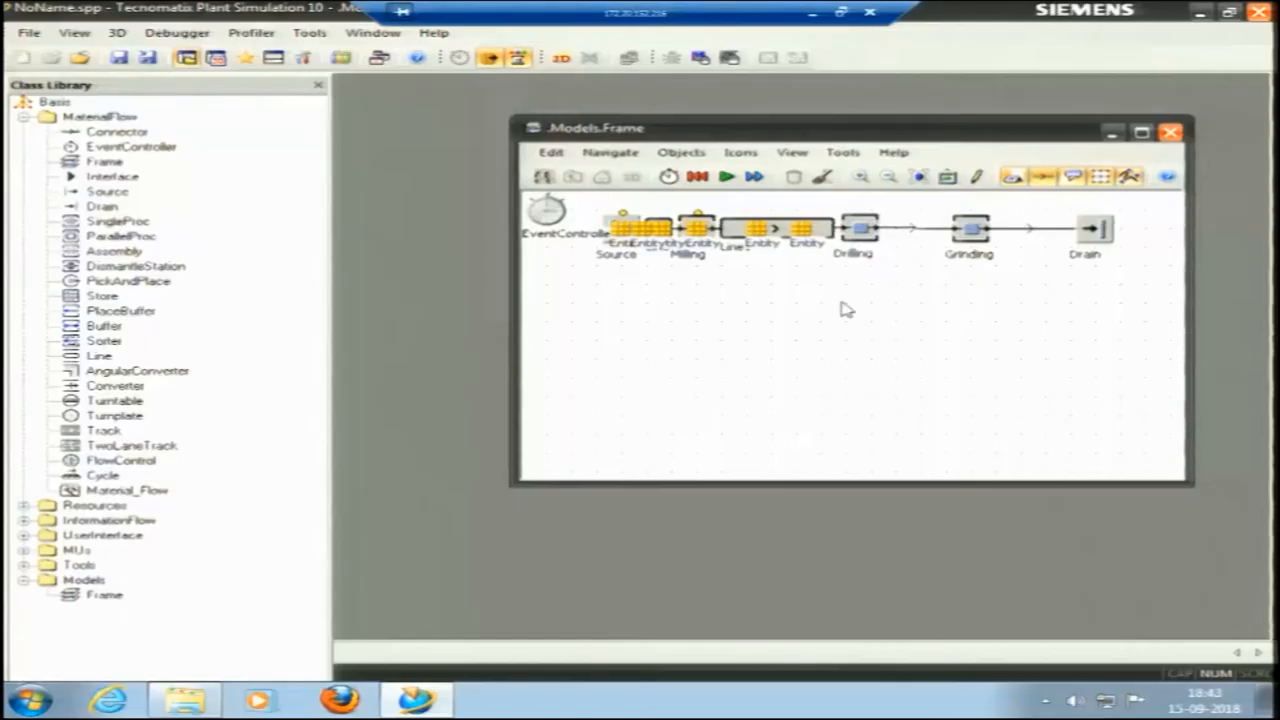
click(704, 187)
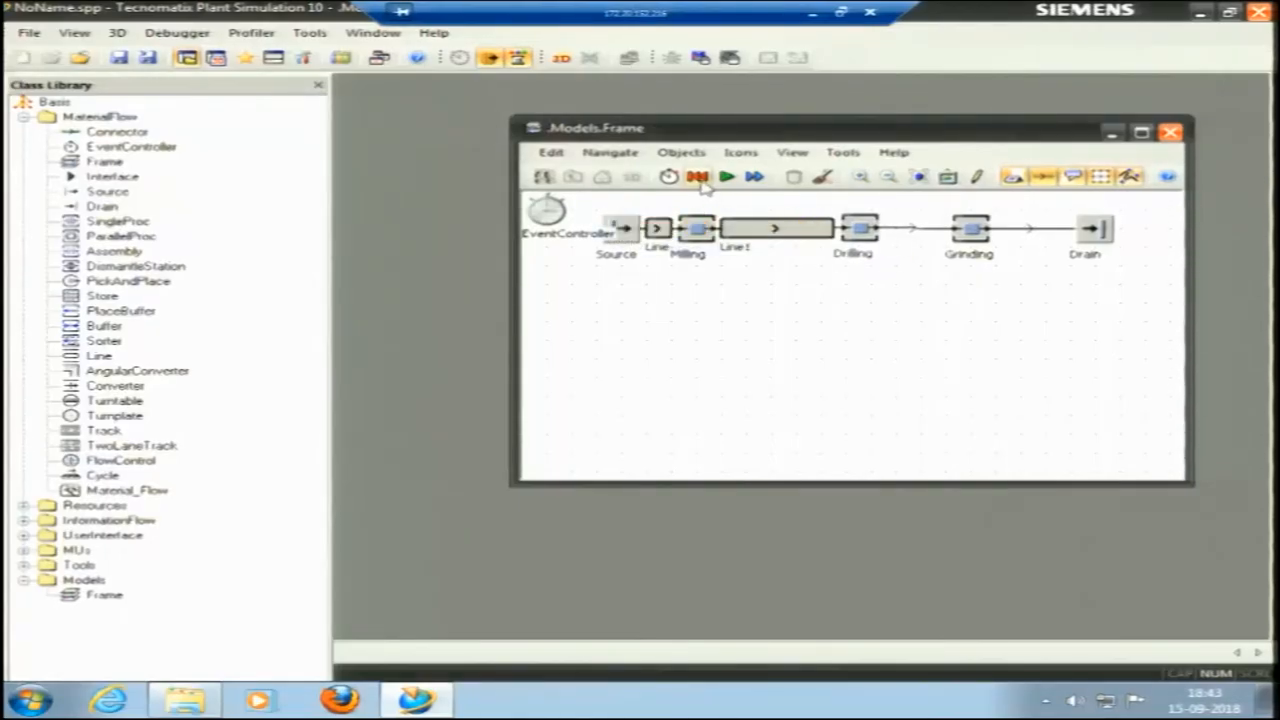
Delete the Line between Milling and Drilling.
click(772, 232)
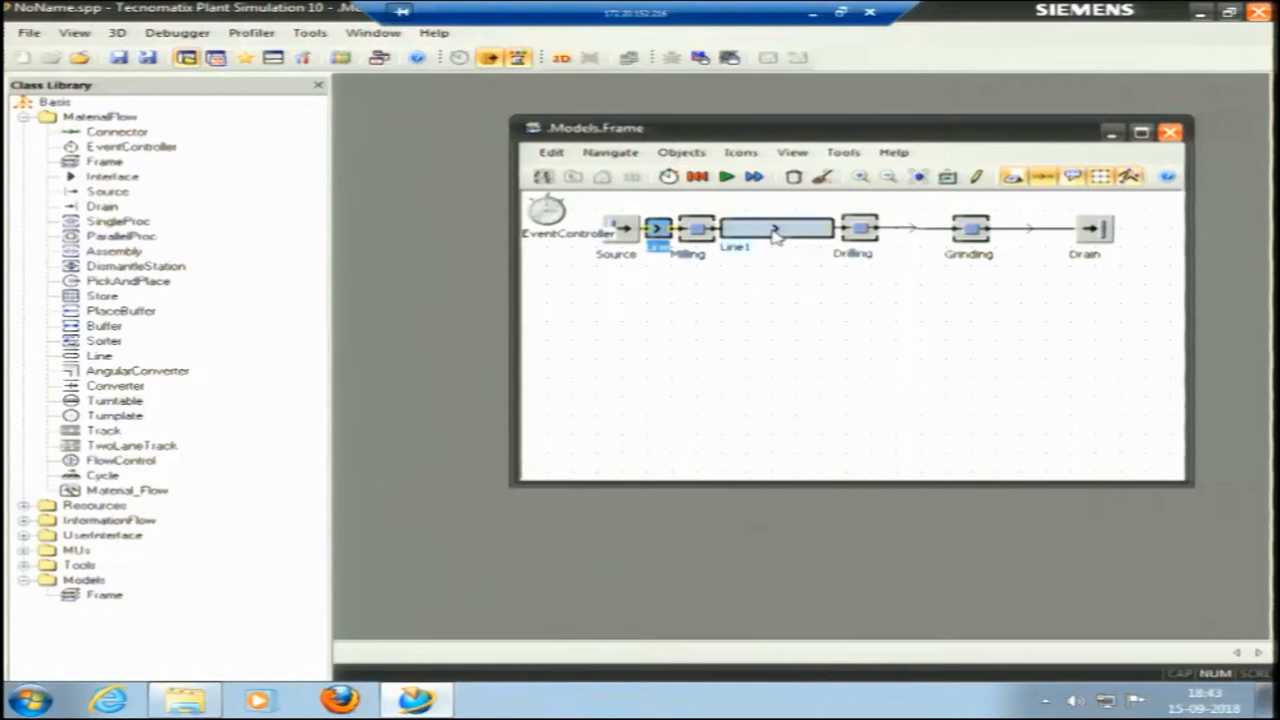
key(Delete)
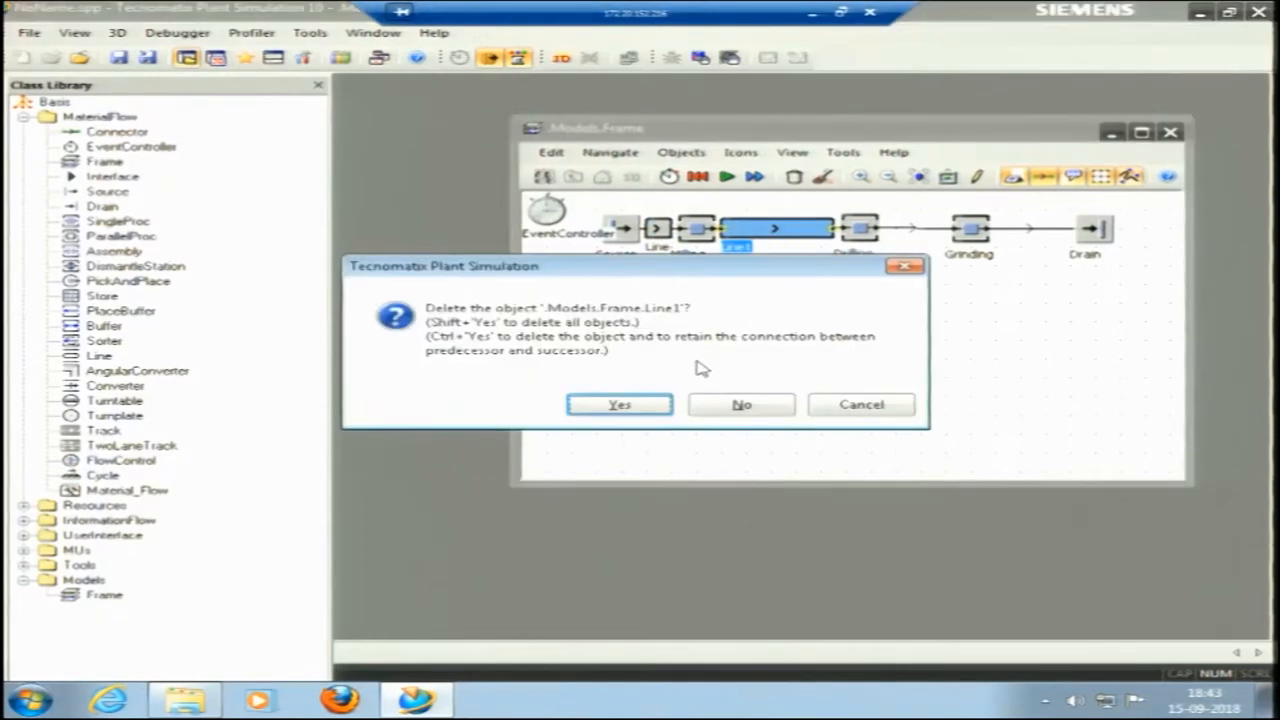
click(654, 406)
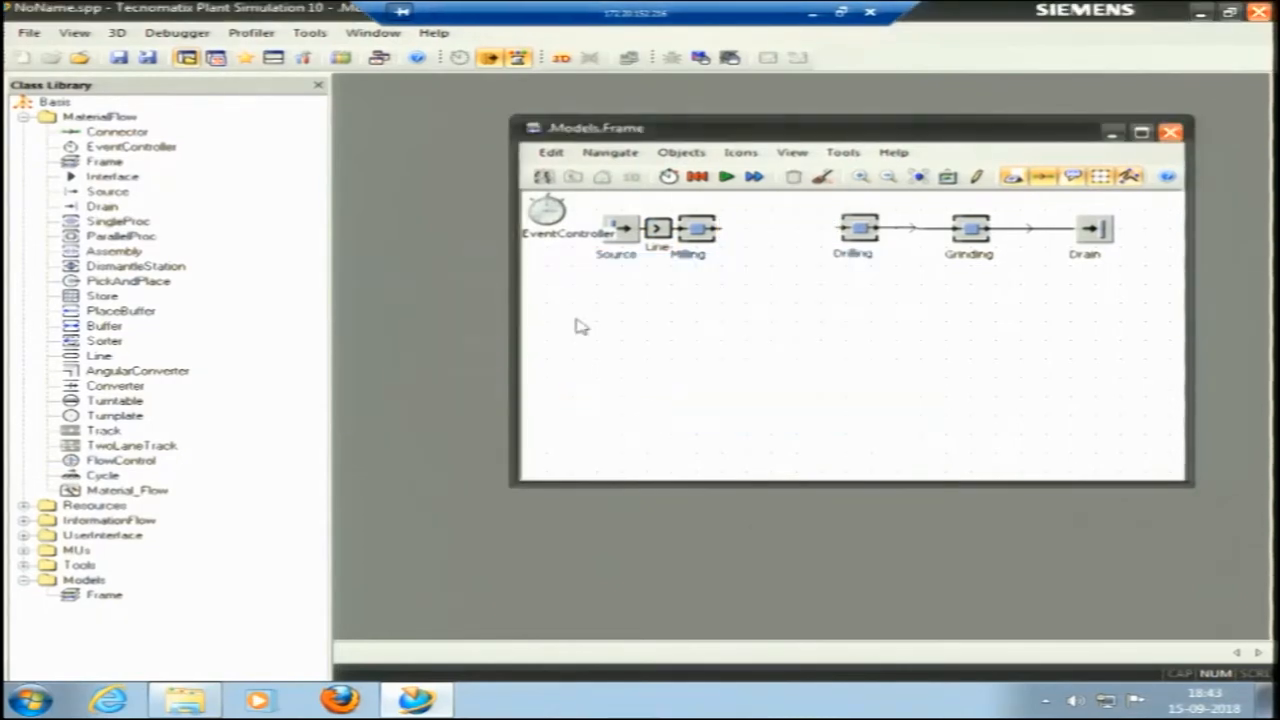
Draw a new Line conveyor from just after Milling to slightly short of Drilling.
click(85, 358)
drag(180, 353, 730, 252)
click(727, 238)
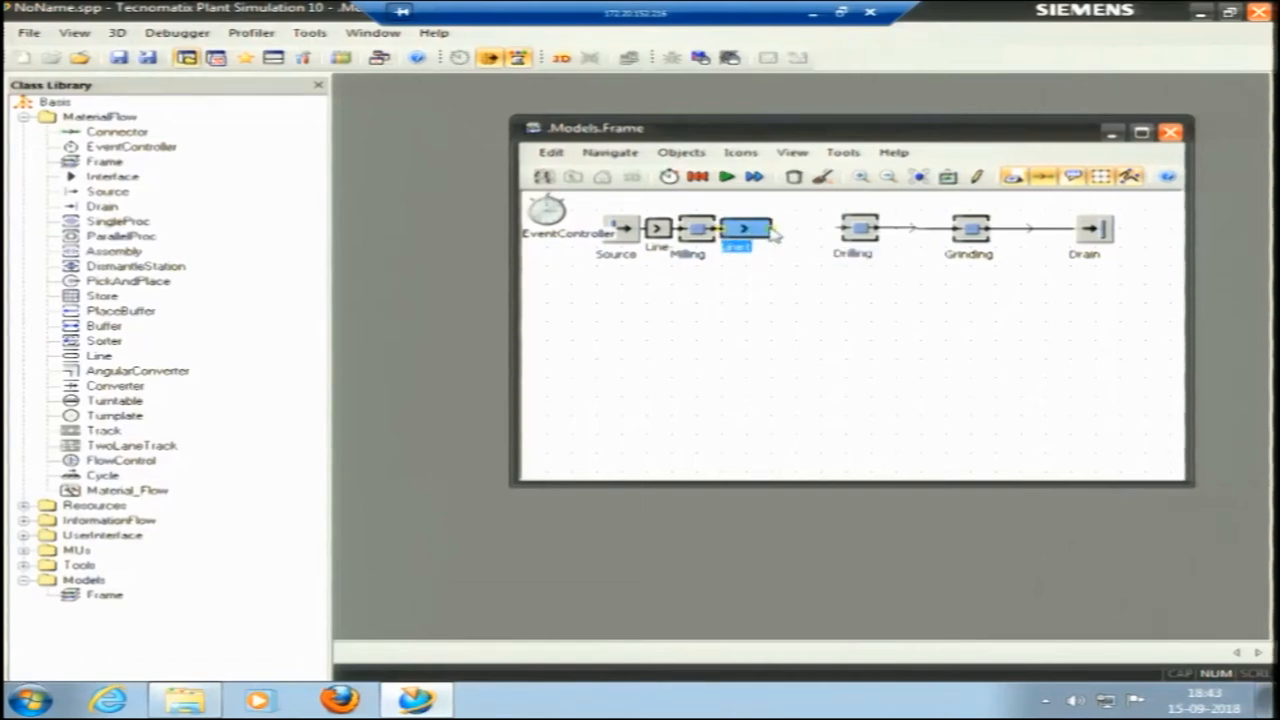
click(840, 230)
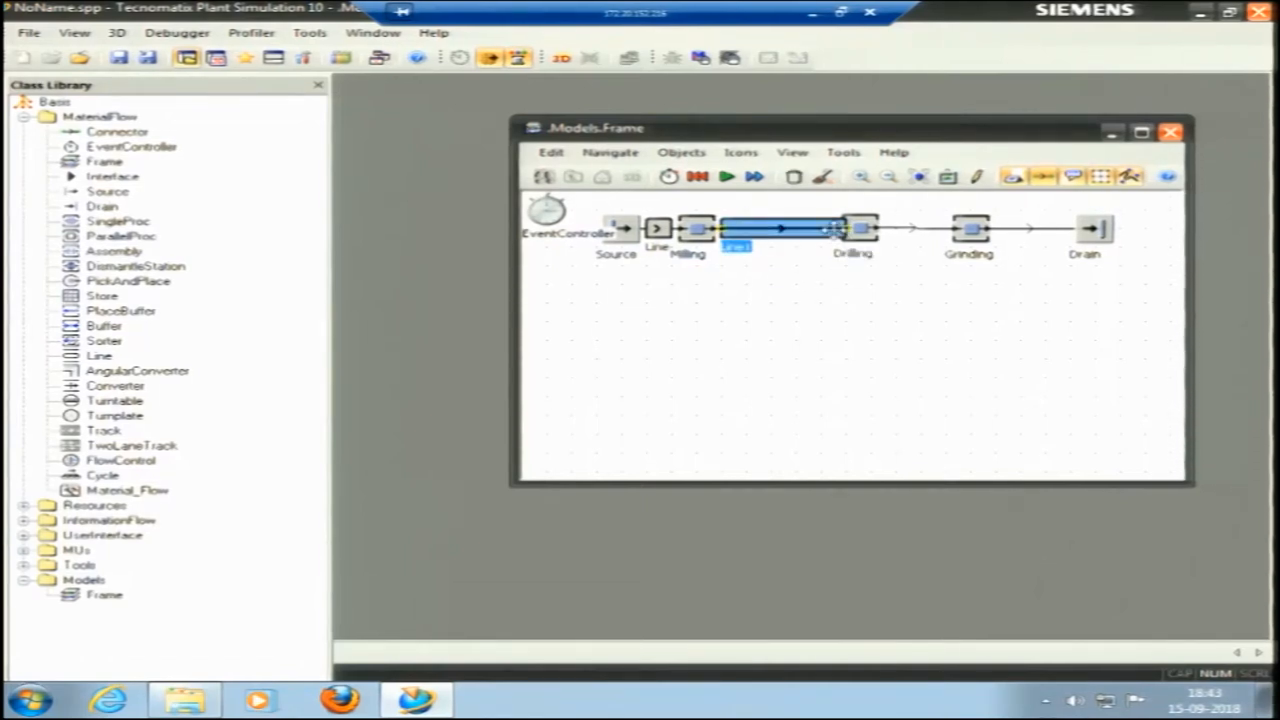
drag(832, 231, 826, 232)
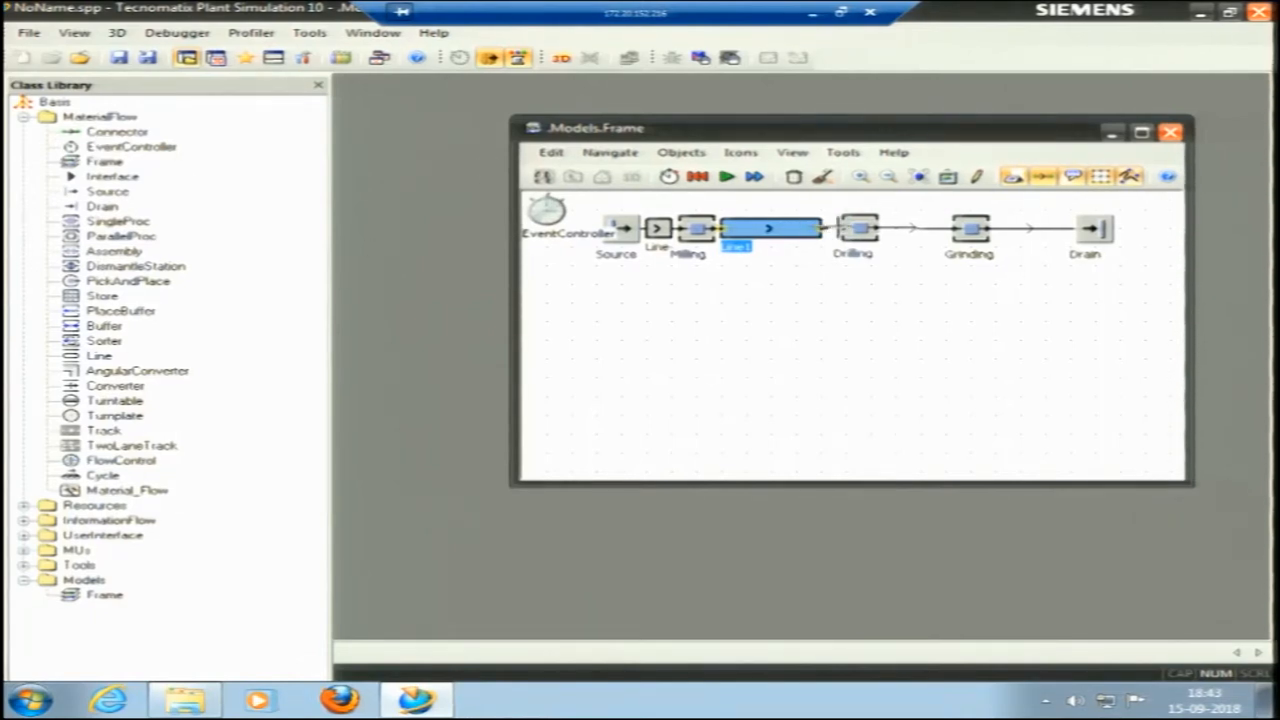
Set the EventController's simulation end time to 8:00:00 and apply the setting.
double_click(545, 210)
click(295, 289)
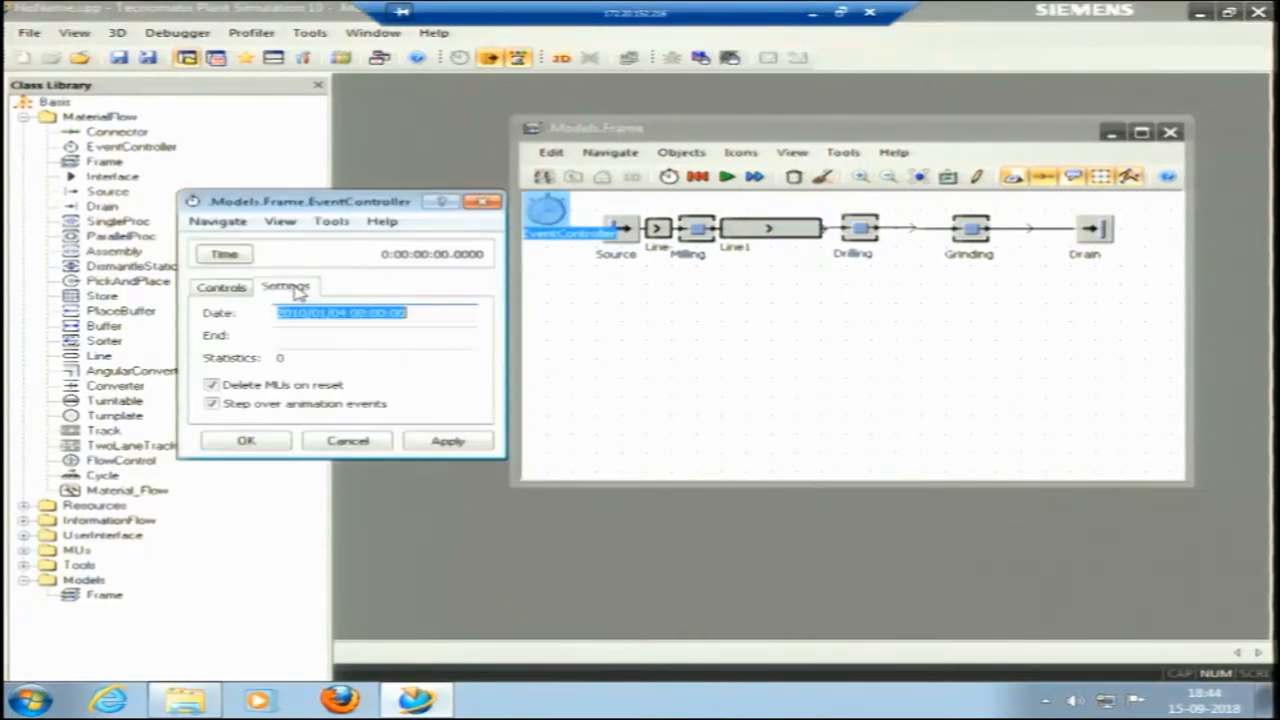
click(311, 337)
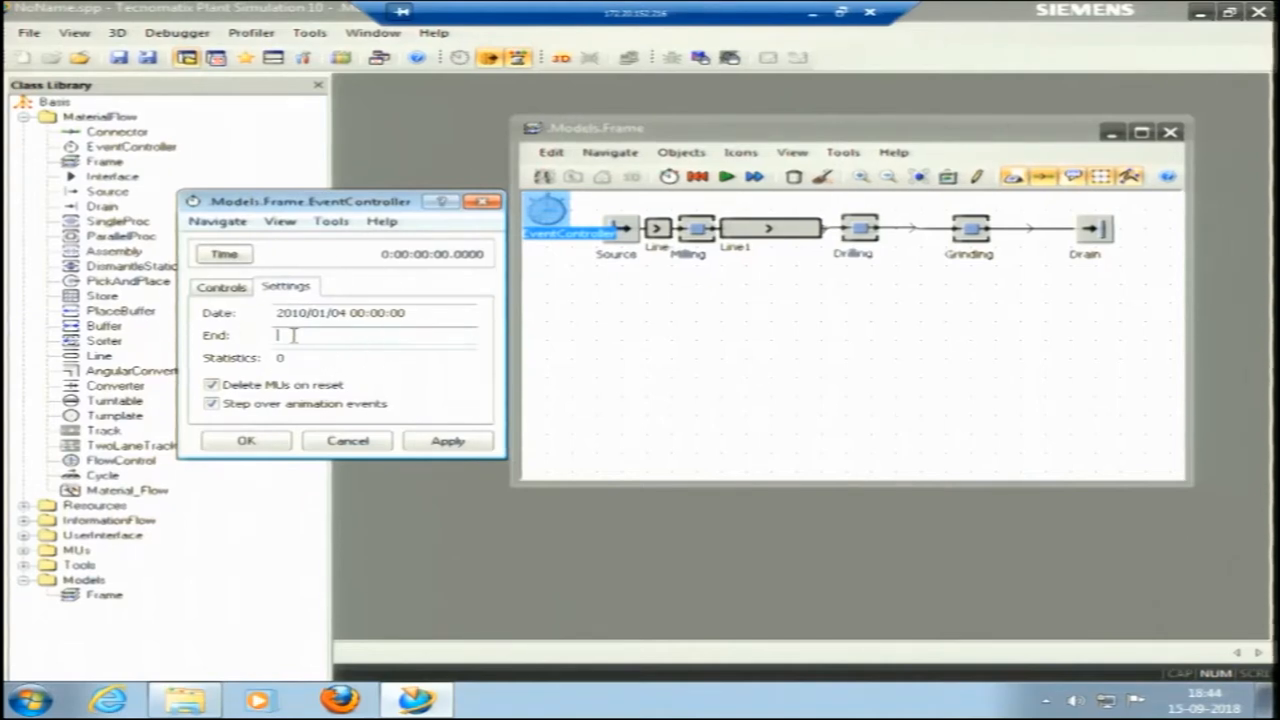
click(400, 256)
click(427, 255)
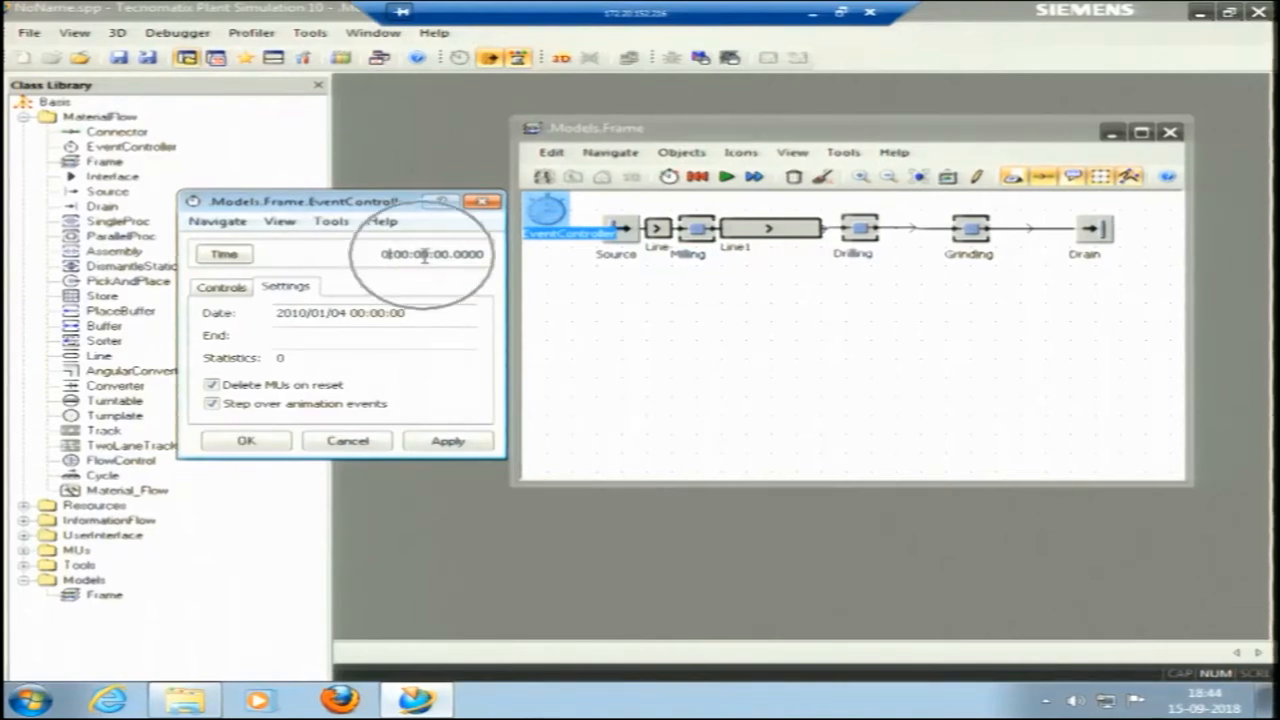
click(298, 336)
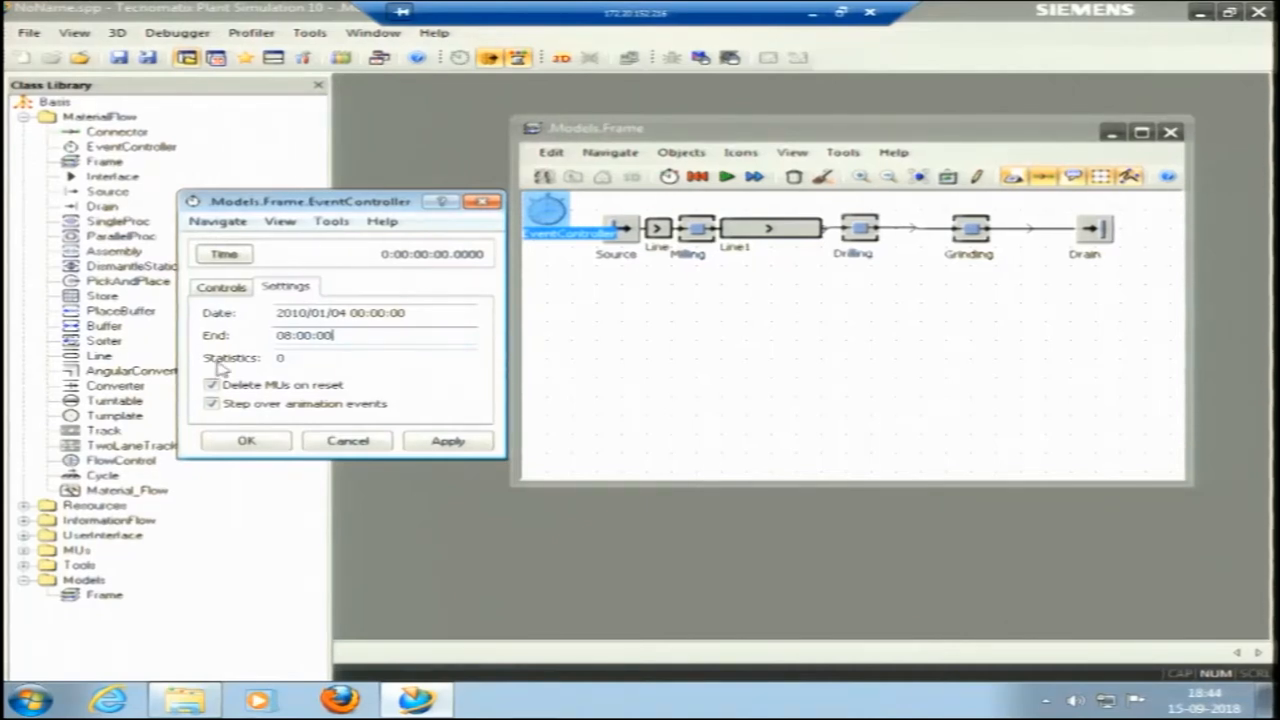
click(448, 441)
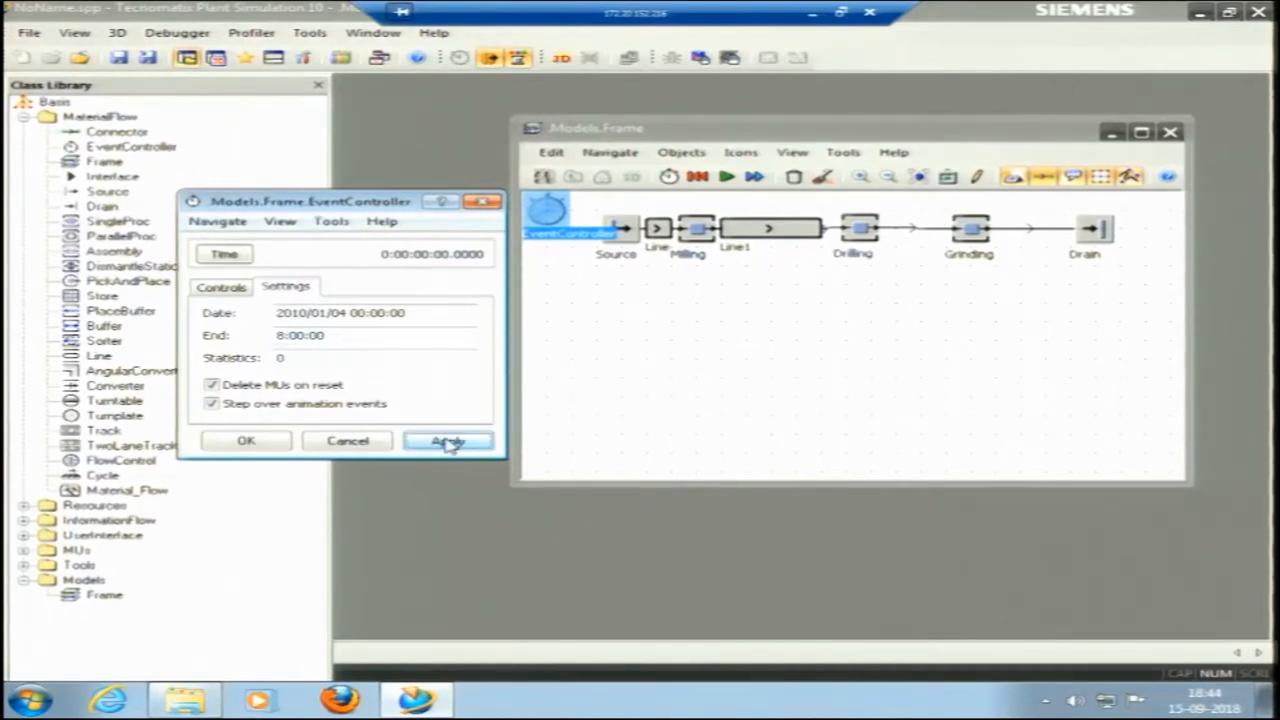
click(270, 443)
Run the simulation, turn off real-time mode in the EventController, and reset the model.
click(726, 177)
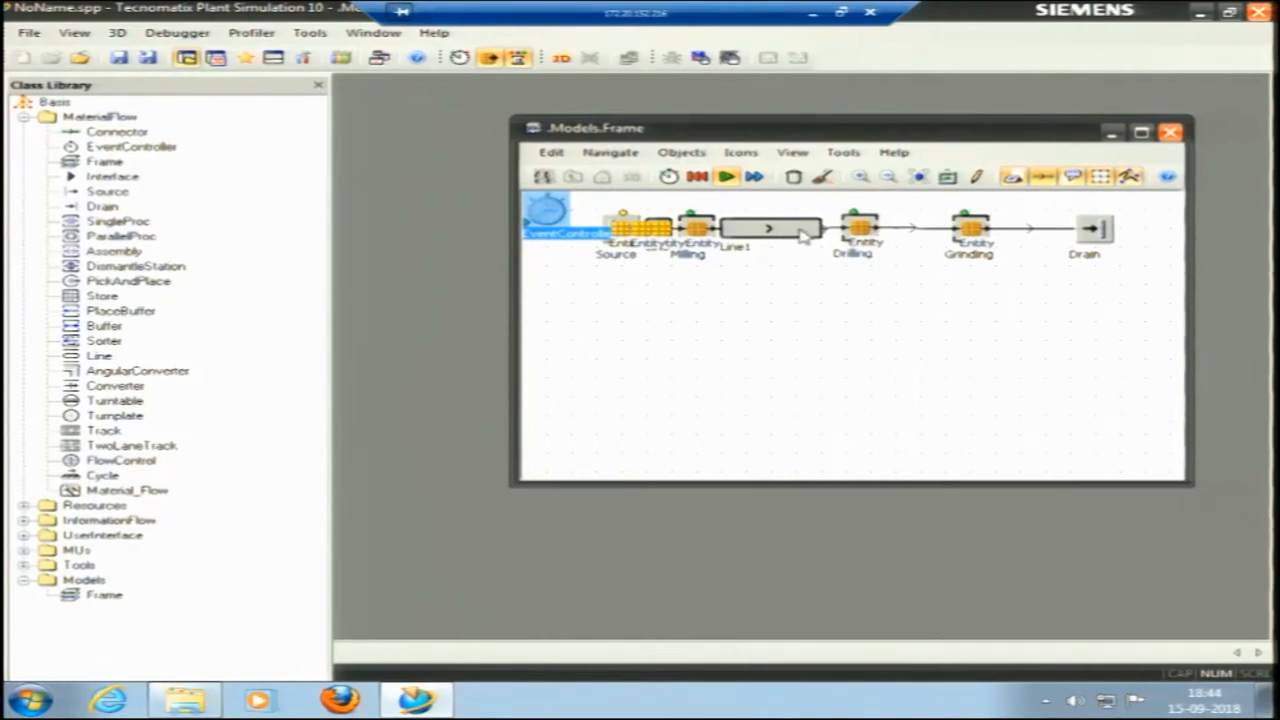
double_click(548, 214)
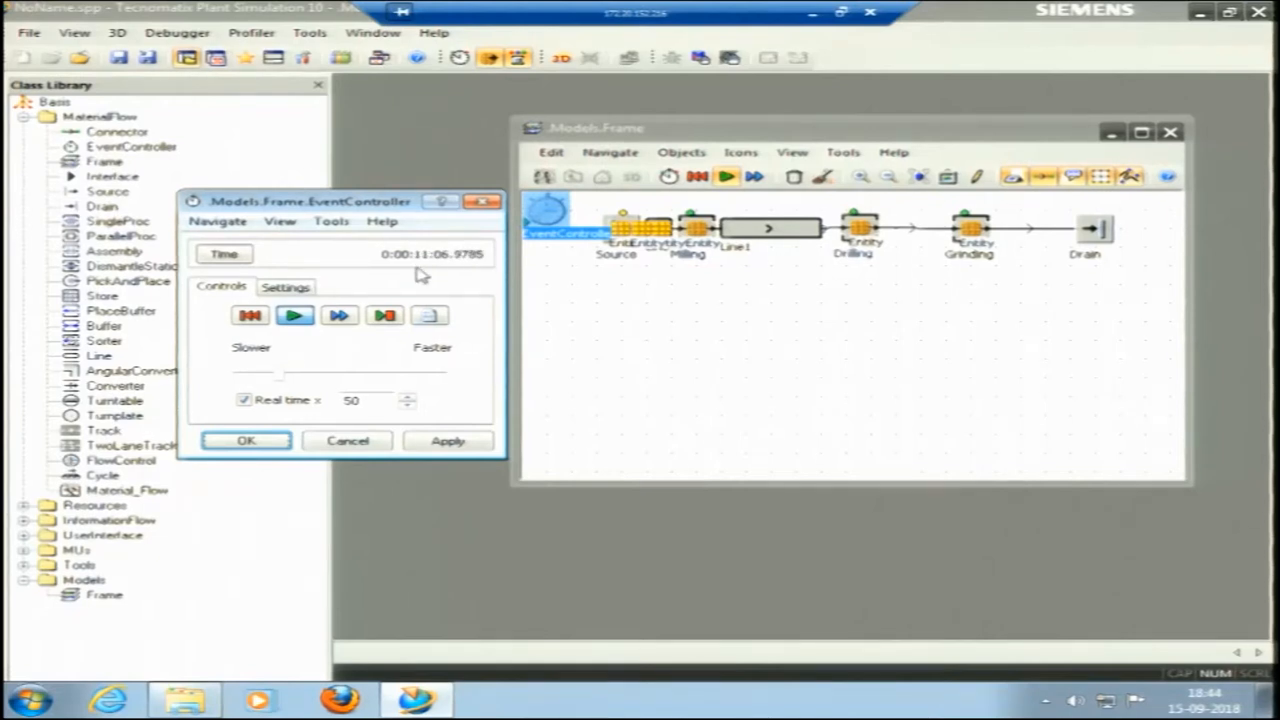
click(244, 400)
click(250, 315)
Review the simulation end time, raise the simulation speed to near the fastest end of its range, and apply it.
click(289, 293)
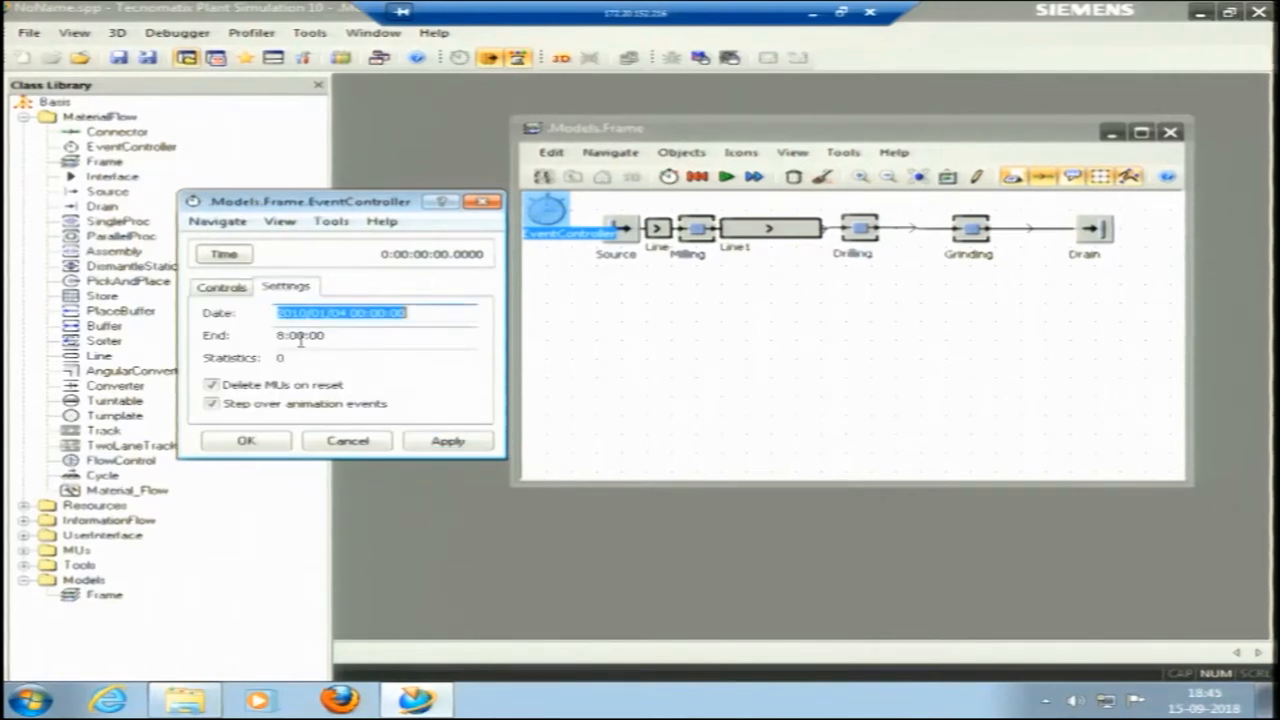
click(320, 337)
drag(277, 335, 332, 335)
click(224, 288)
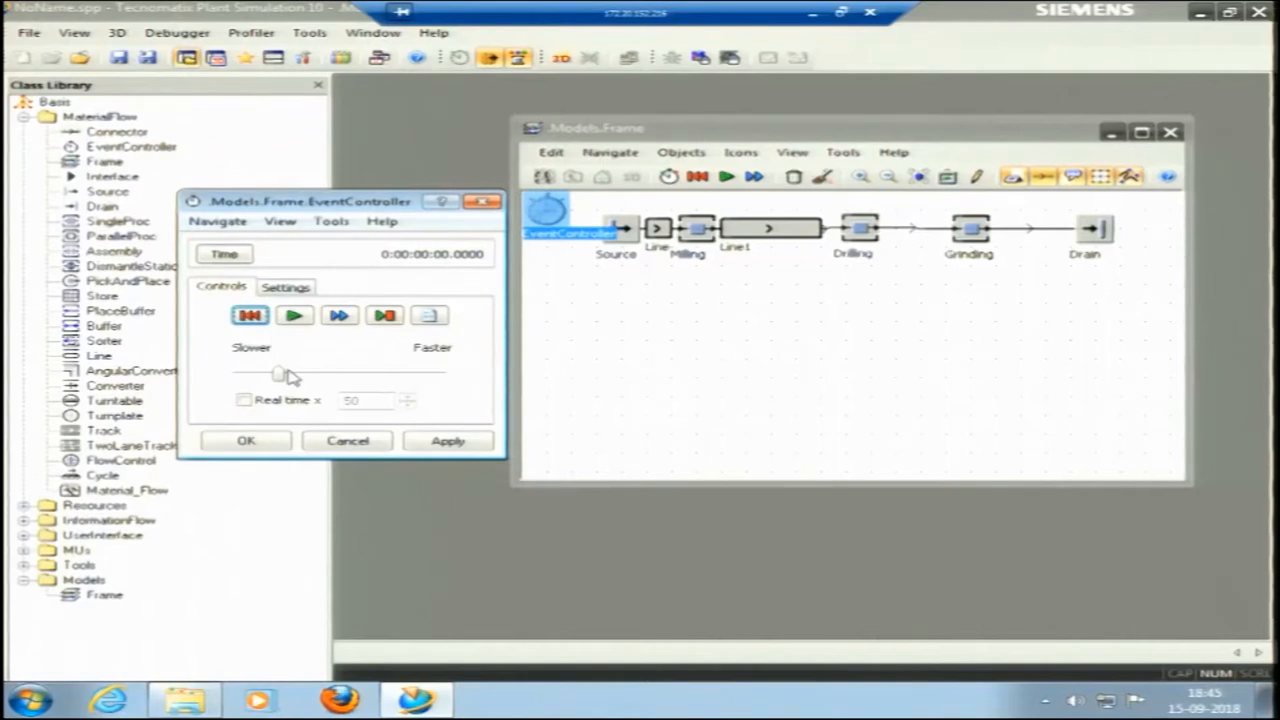
drag(282, 374, 440, 375)
click(447, 442)
click(247, 440)
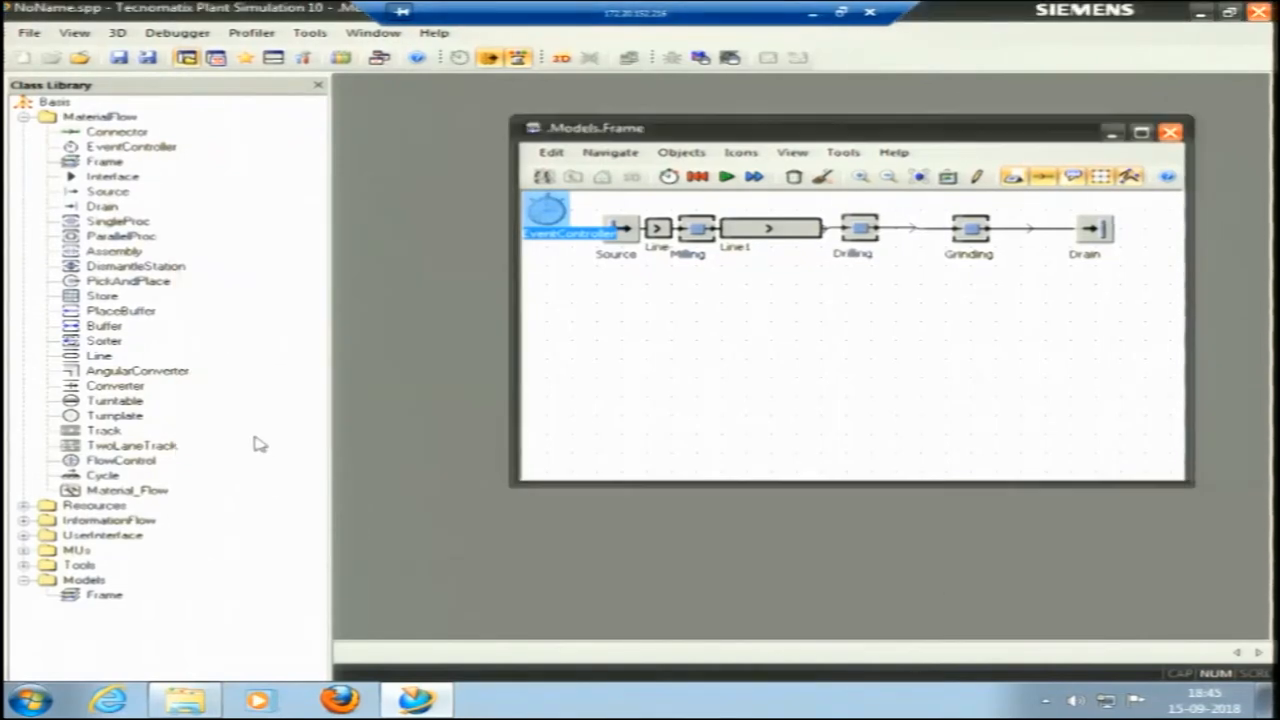
Run the simulation from the EventController, review the Drain's type statistics, and reset the model.
double_click(545, 210)
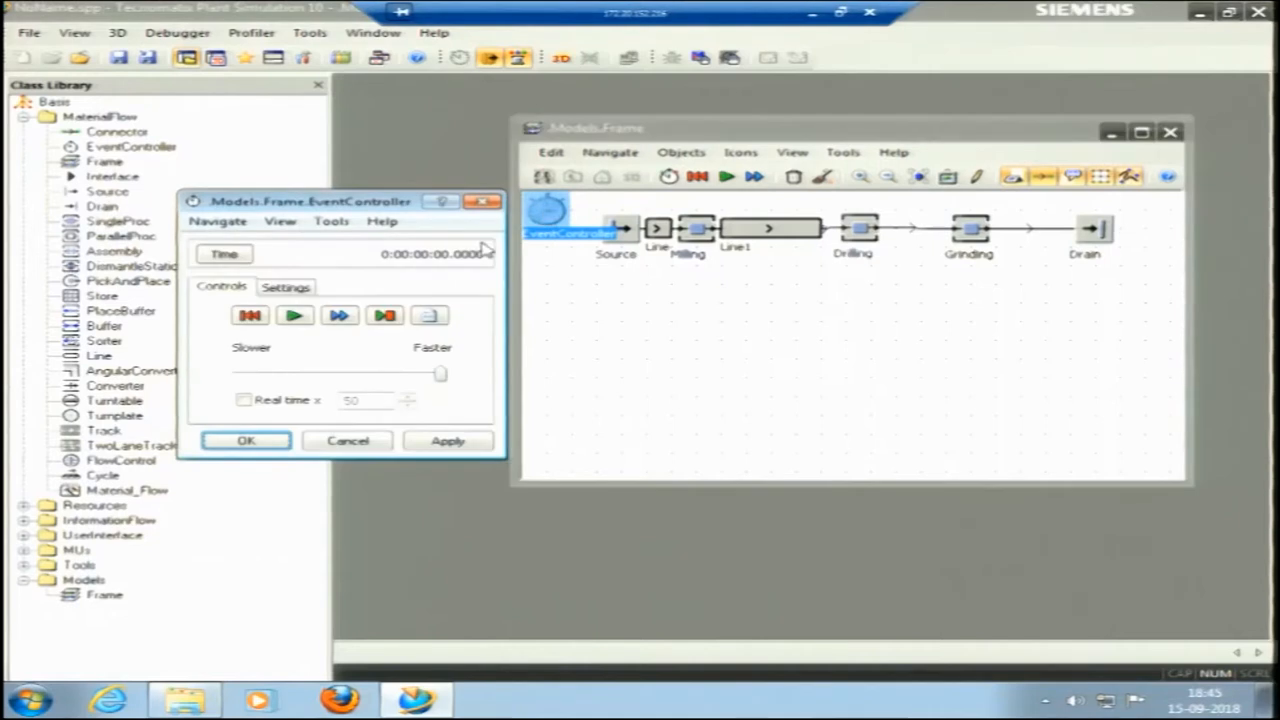
click(292, 316)
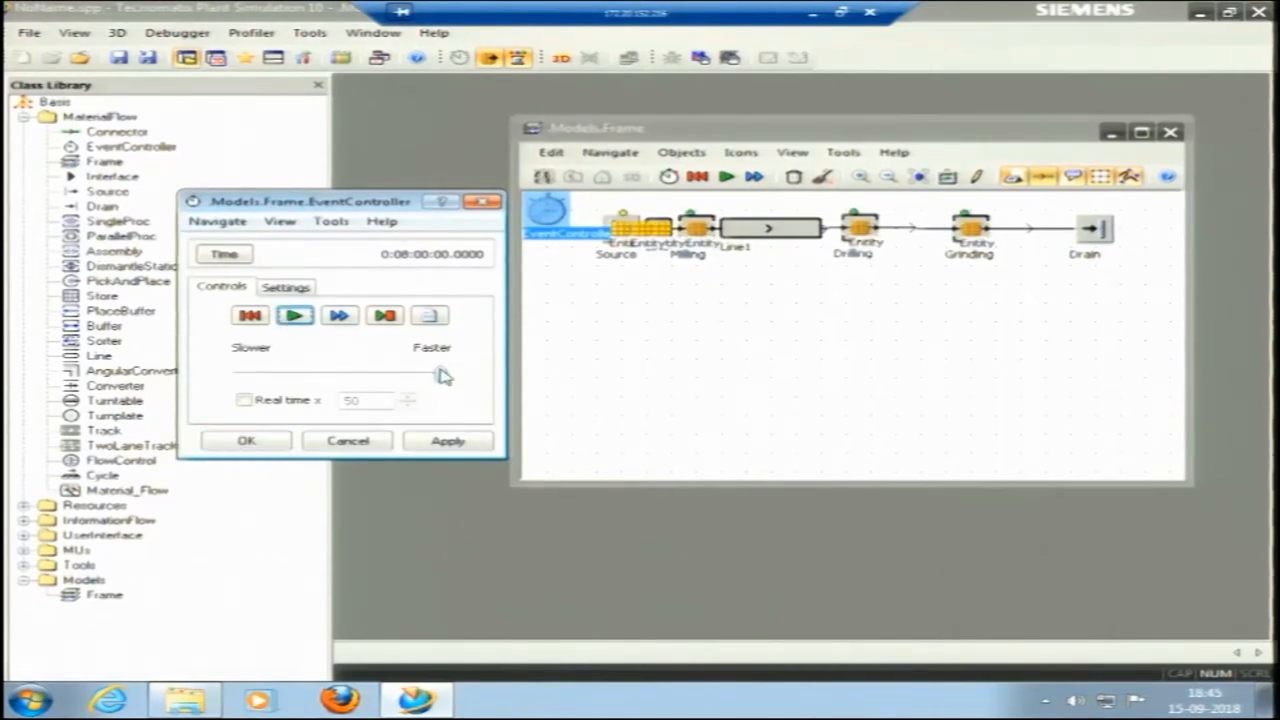
right_click(1097, 231)
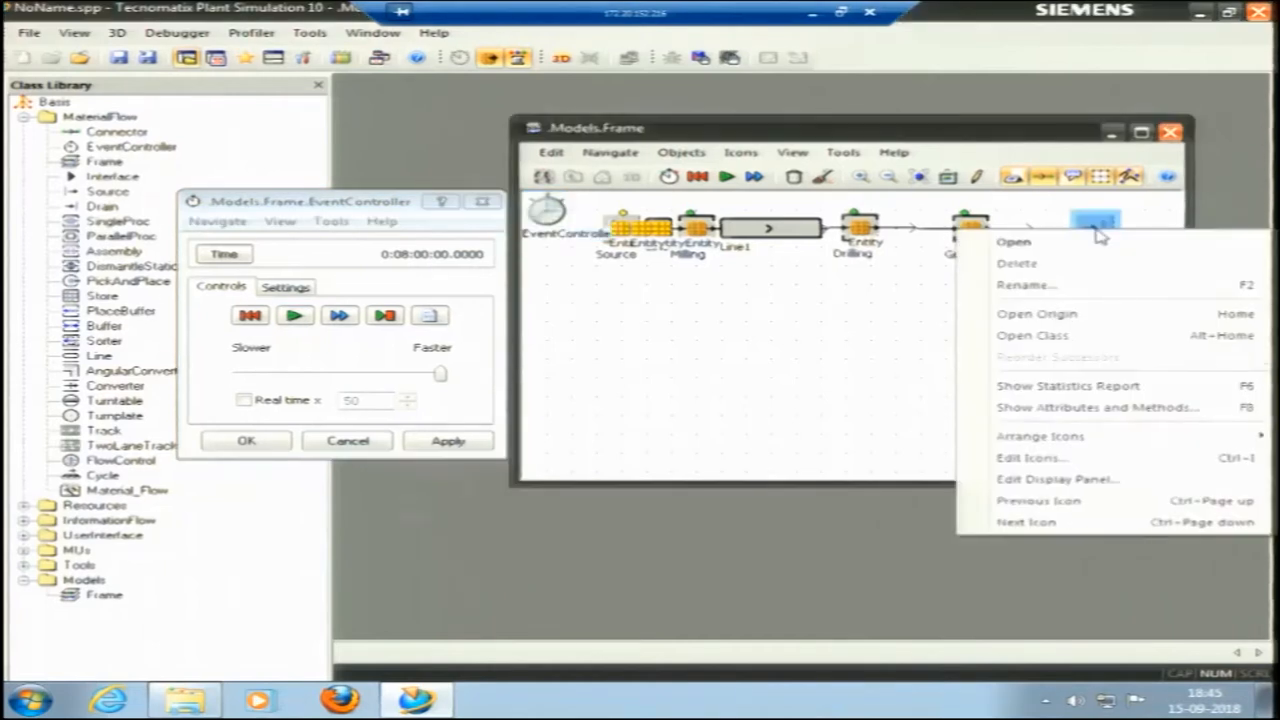
click(1030, 253)
click(893, 289)
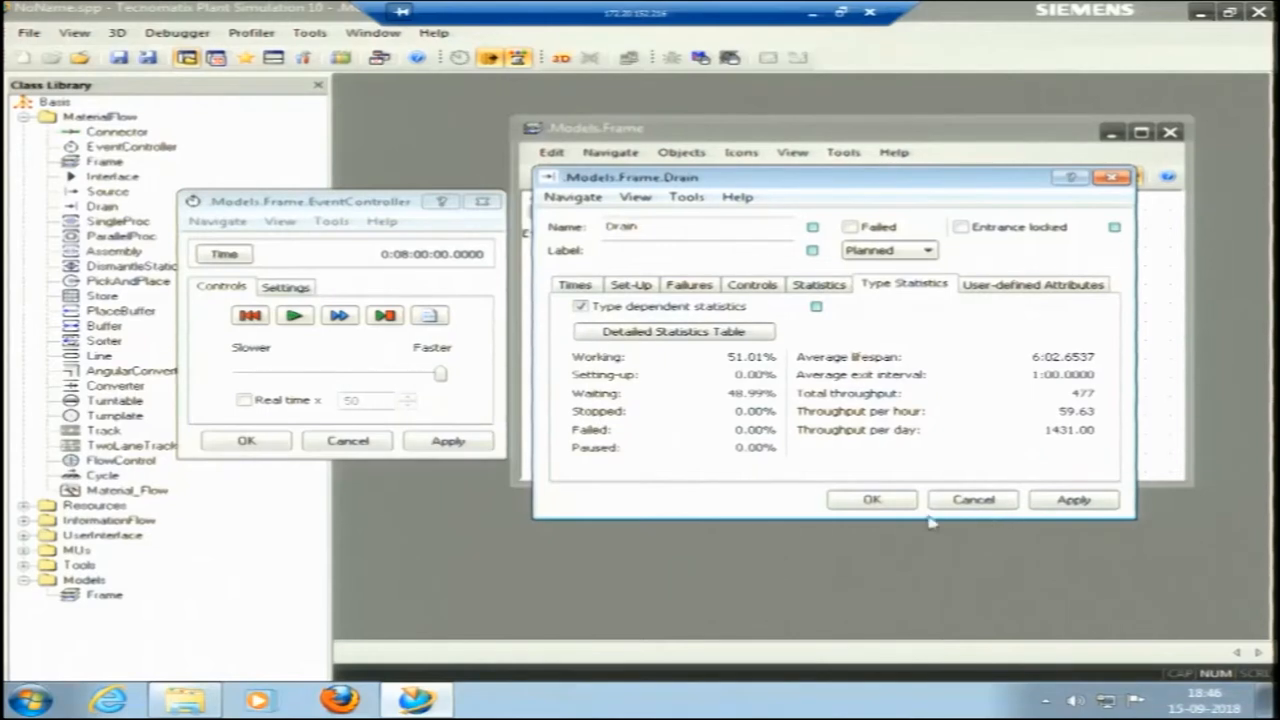
click(871, 500)
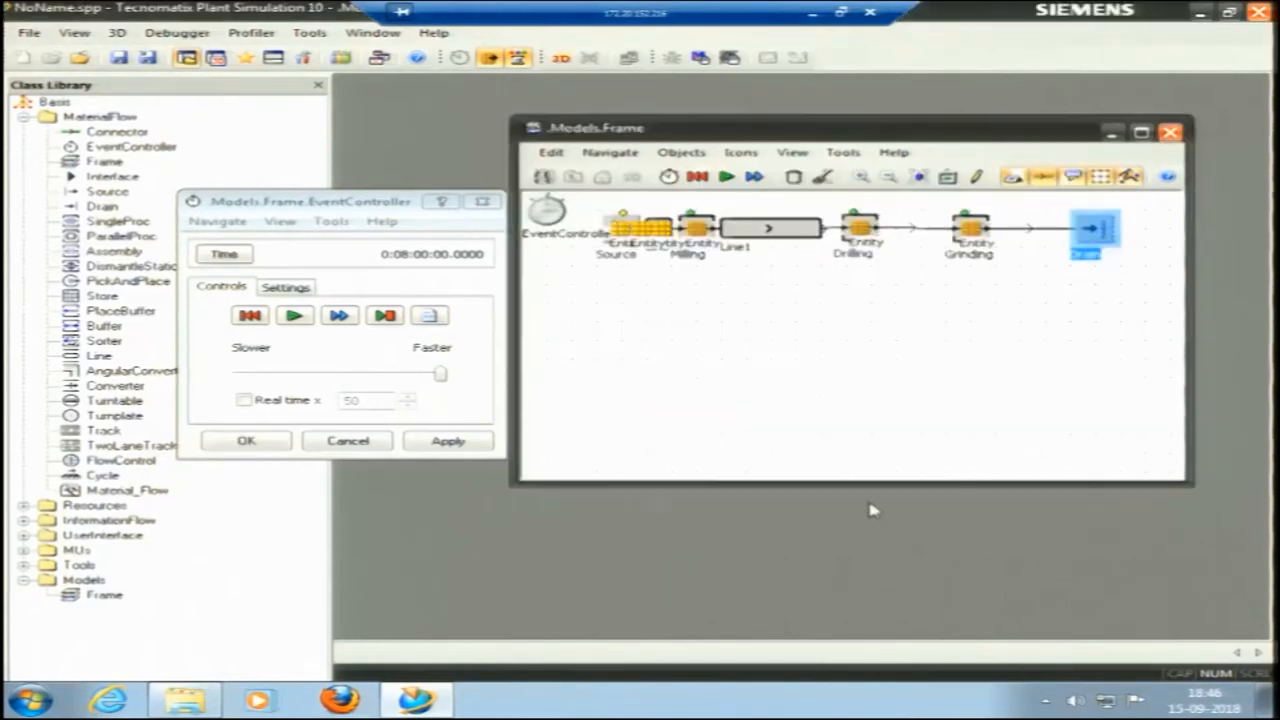
click(802, 357)
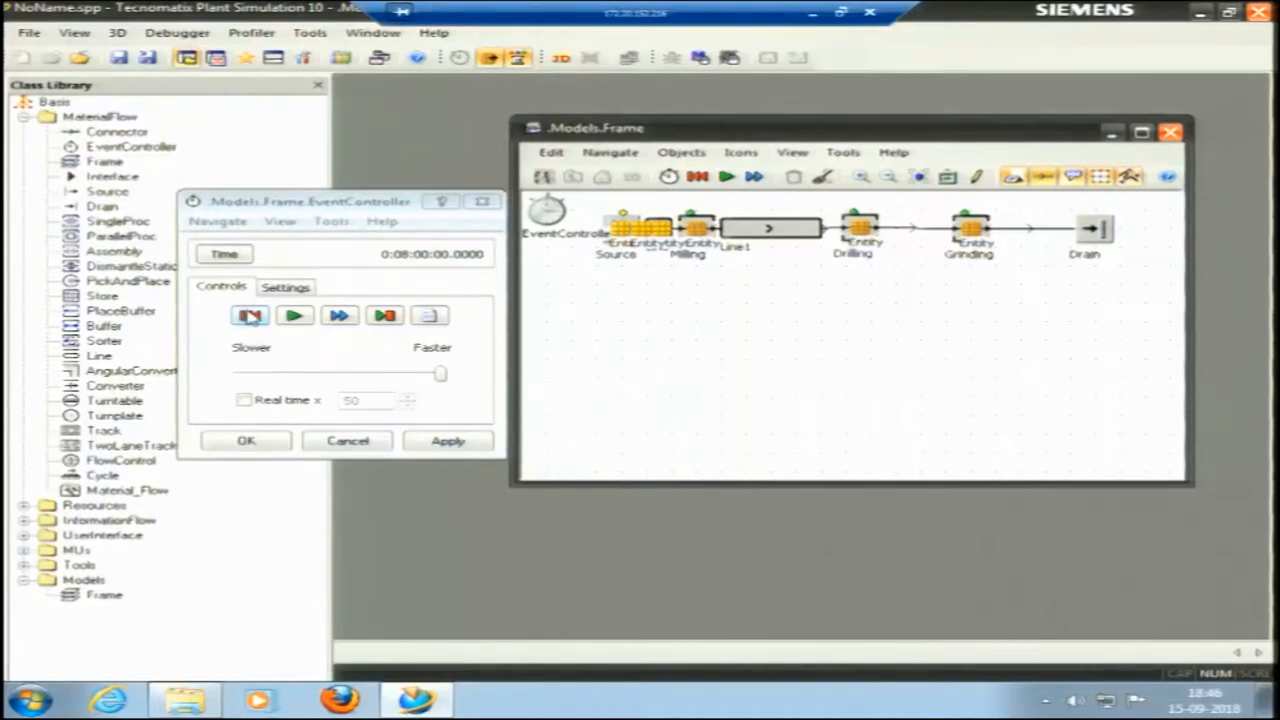
click(250, 315)
click(482, 201)
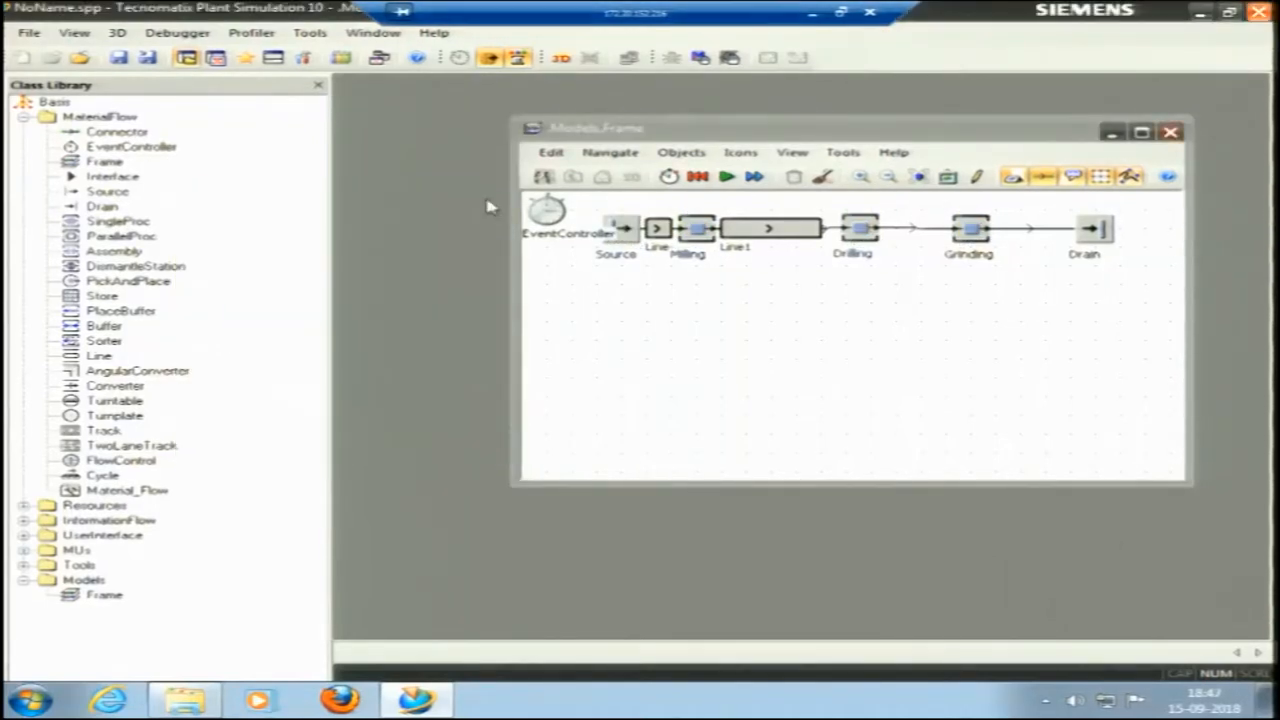
Lengthen Line1 so it reaches Drilling, and move Drilling slightly toward Grinding.
click(816, 229)
drag(830, 229, 845, 229)
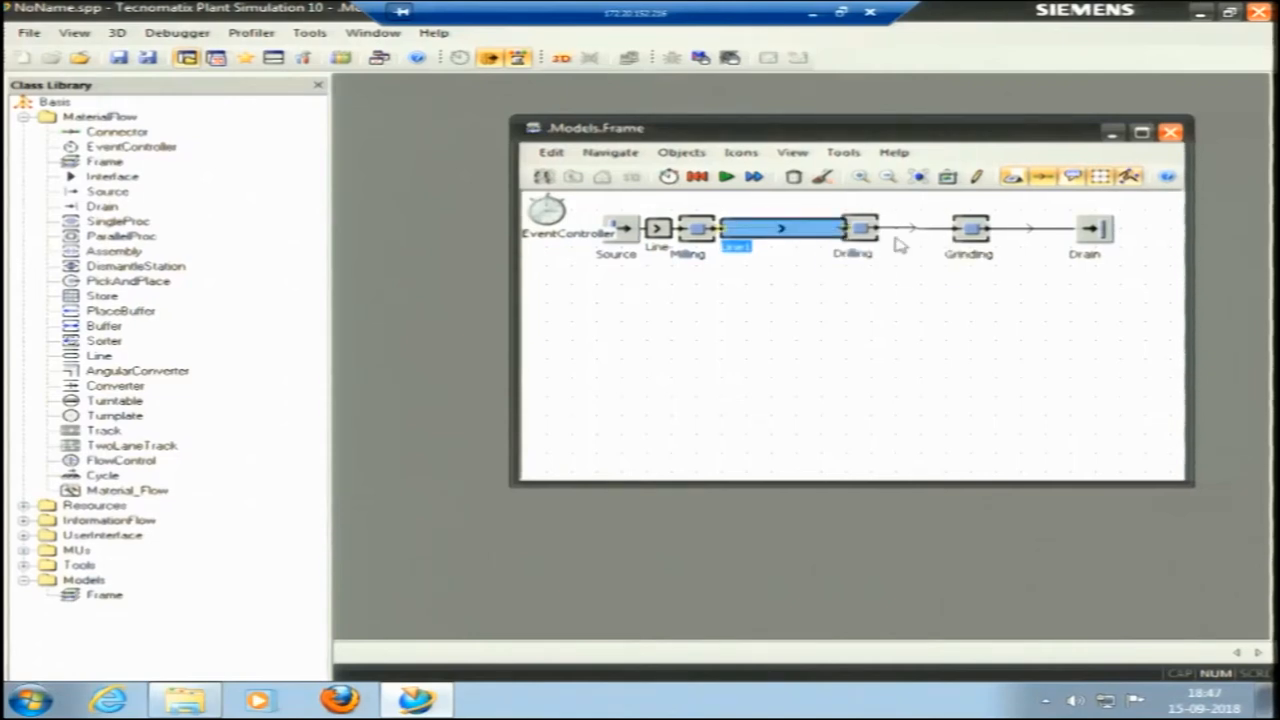
click(872, 230)
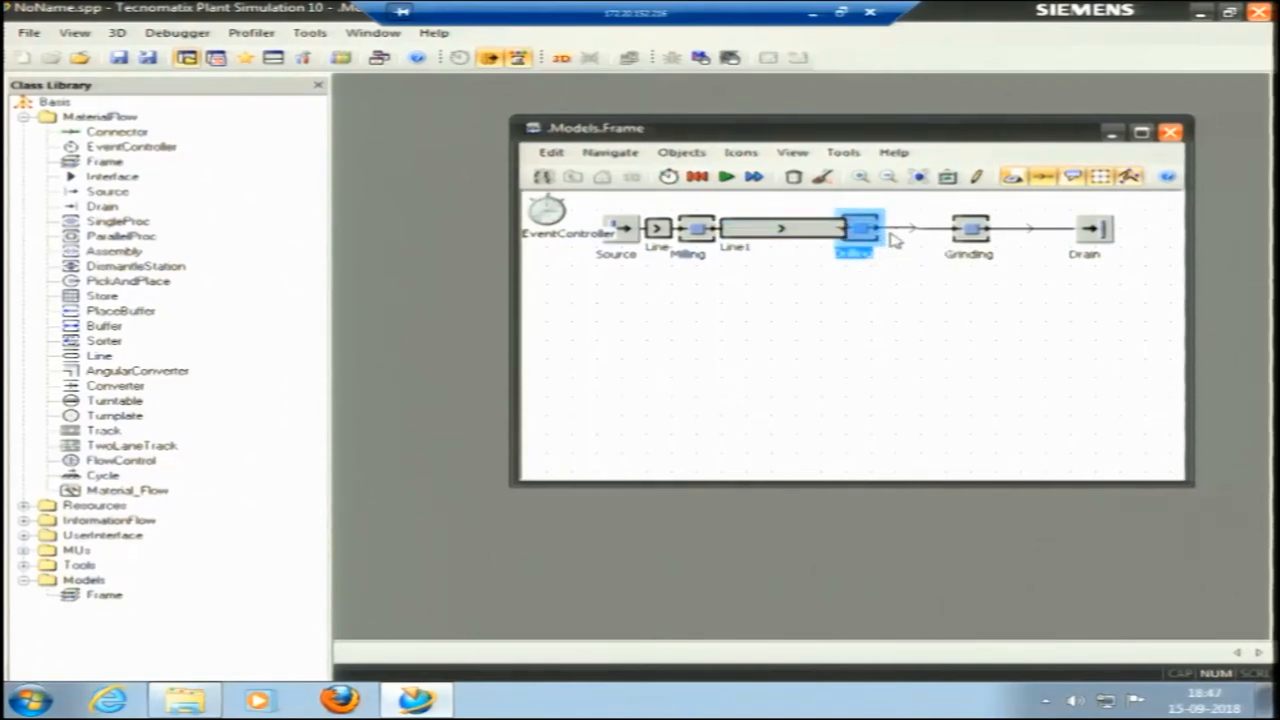
drag(863, 238, 885, 238)
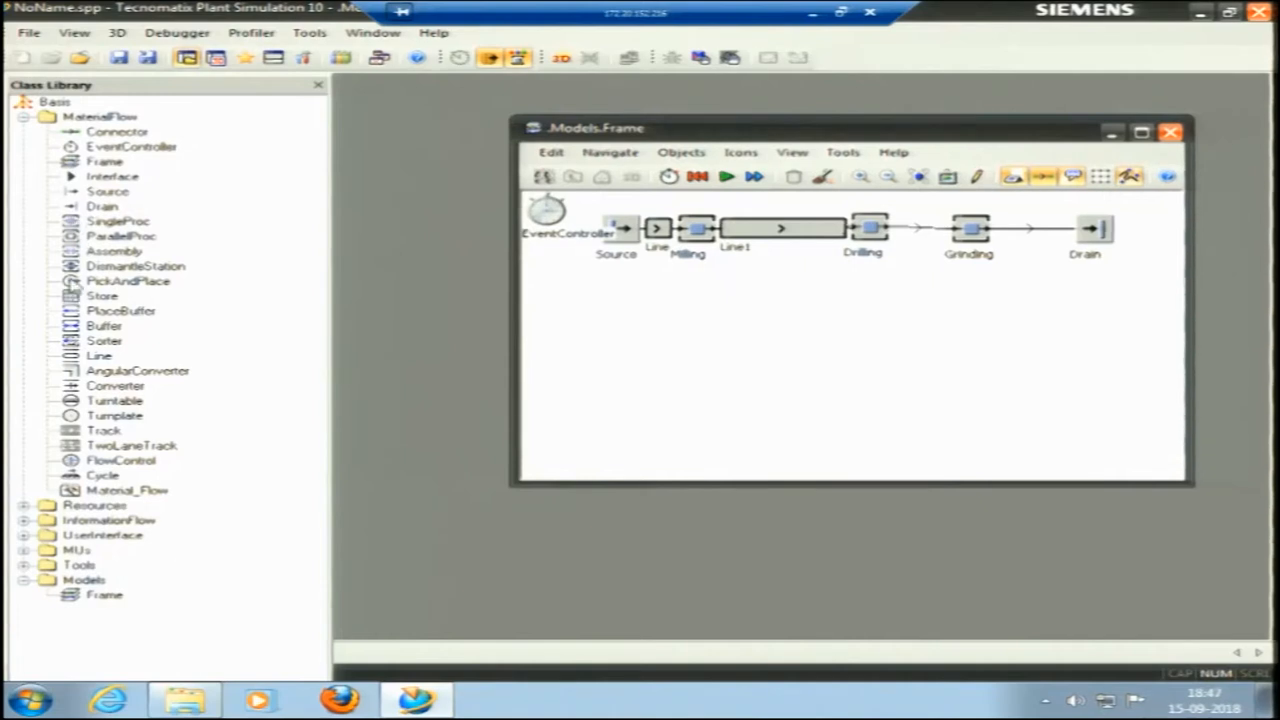
Place a PickAndPlace object between Drilling and Grinding, and delete the connector that links those two stations directly.
click(910, 215)
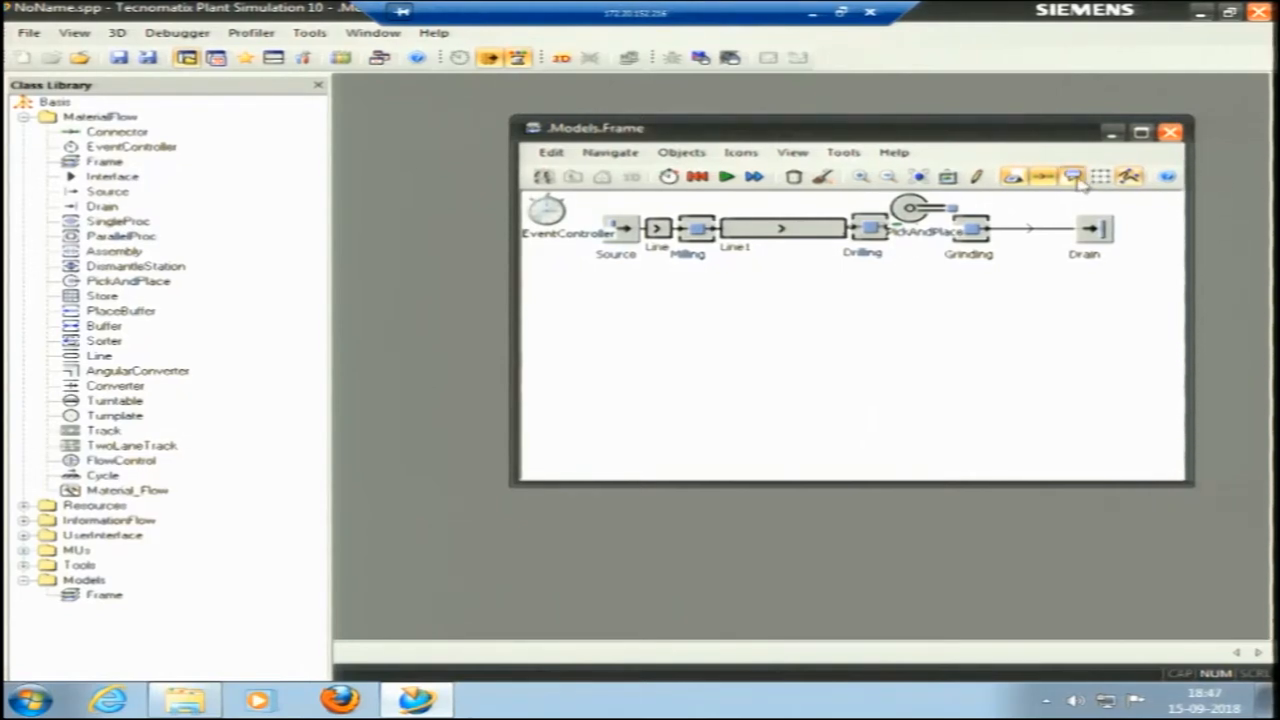
click(1012, 177)
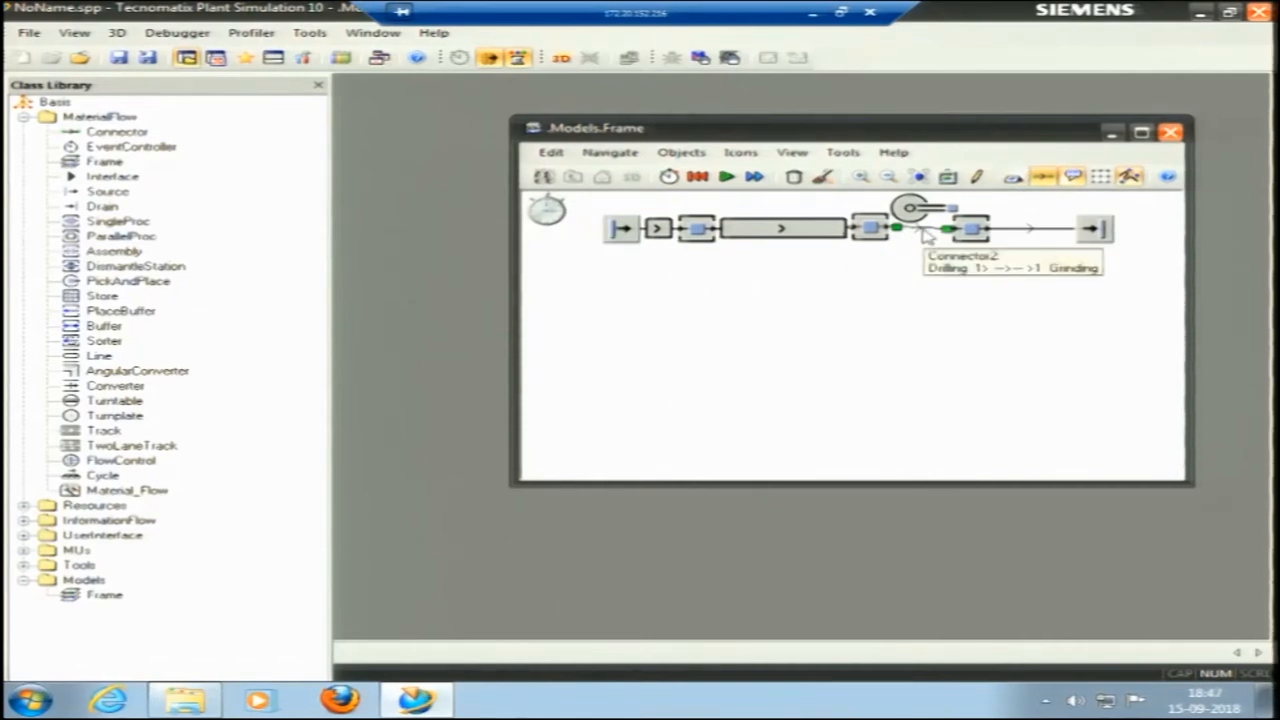
key(Delete)
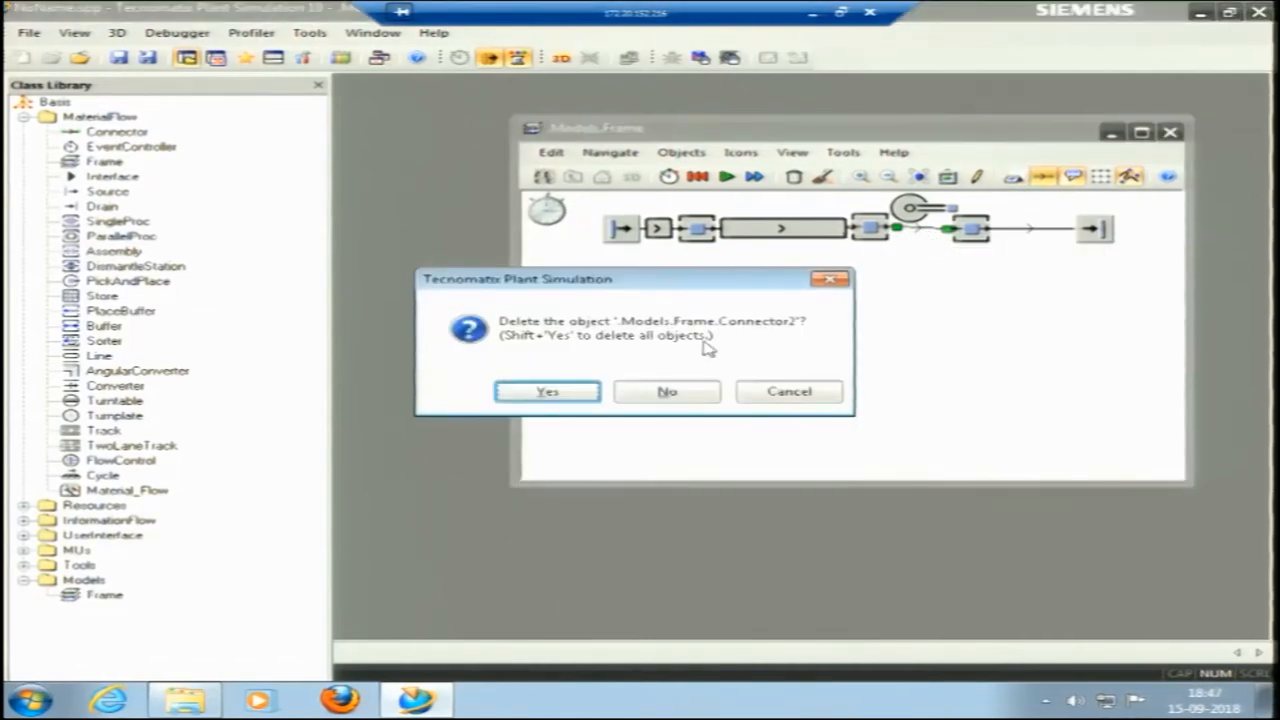
click(570, 393)
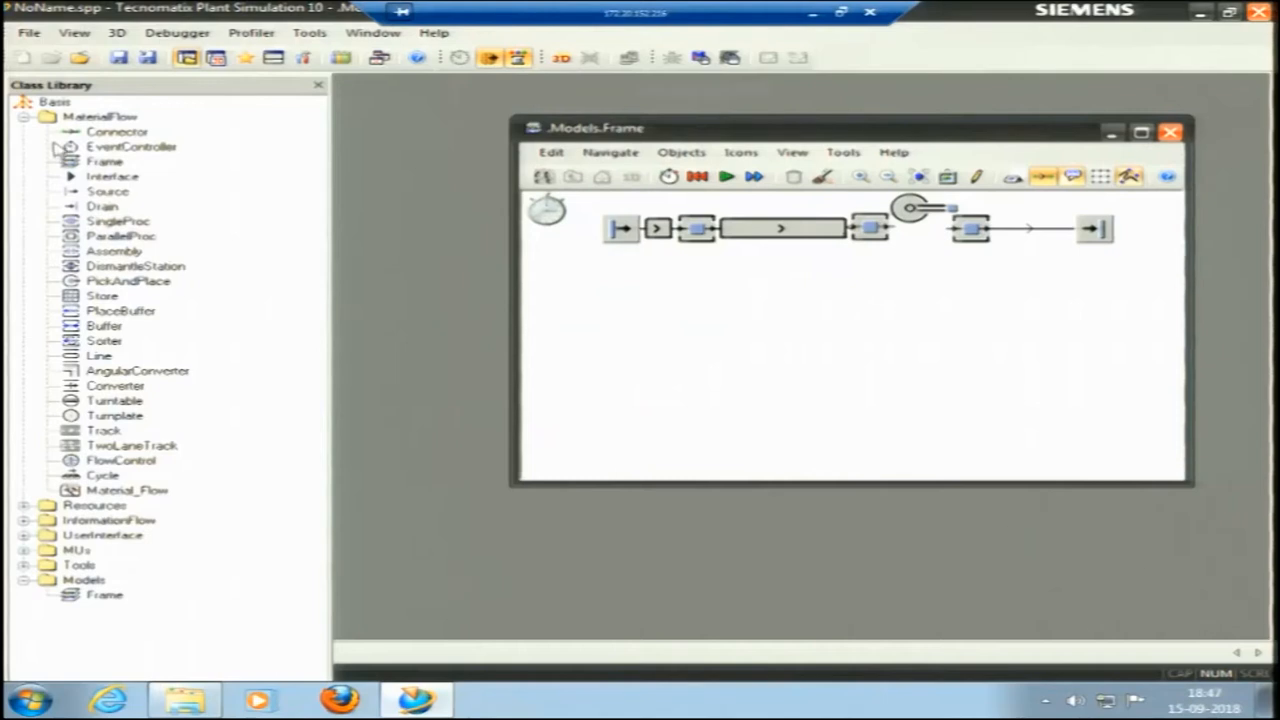
Connect Drilling to the PickAndPlace object and the PickAndPlace object to Grinding.
click(72, 131)
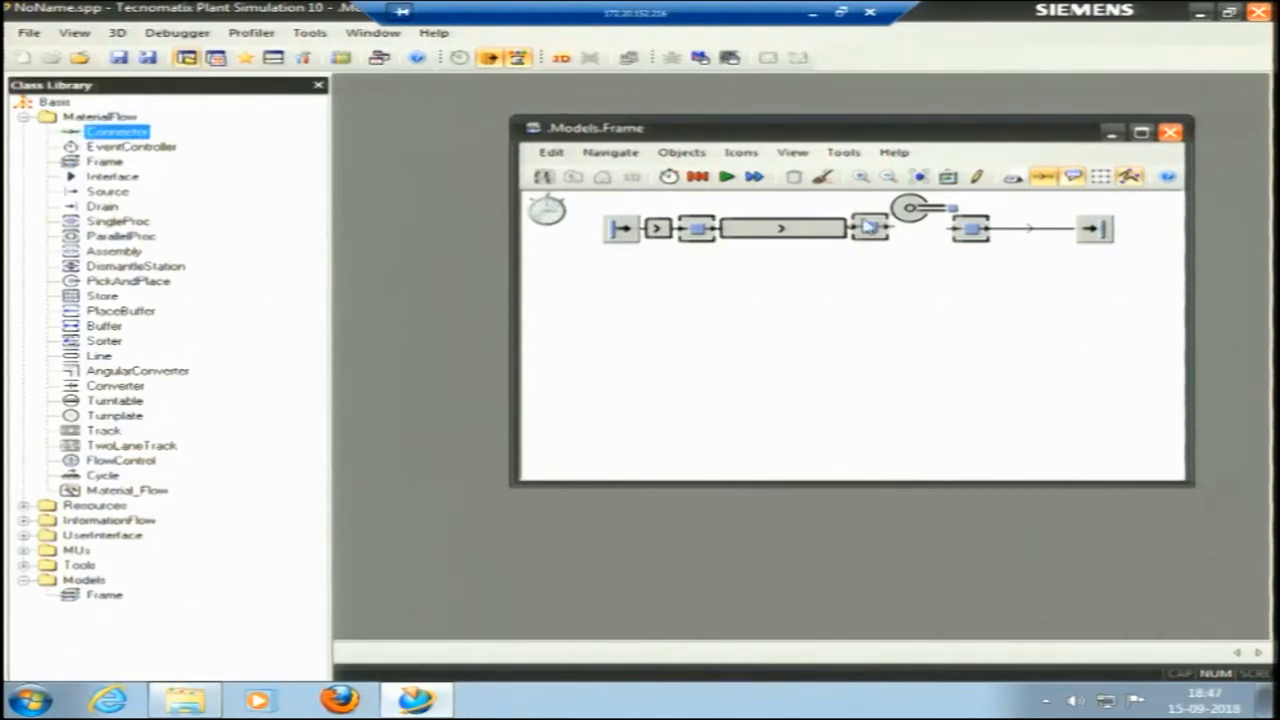
drag(114, 134, 906, 206)
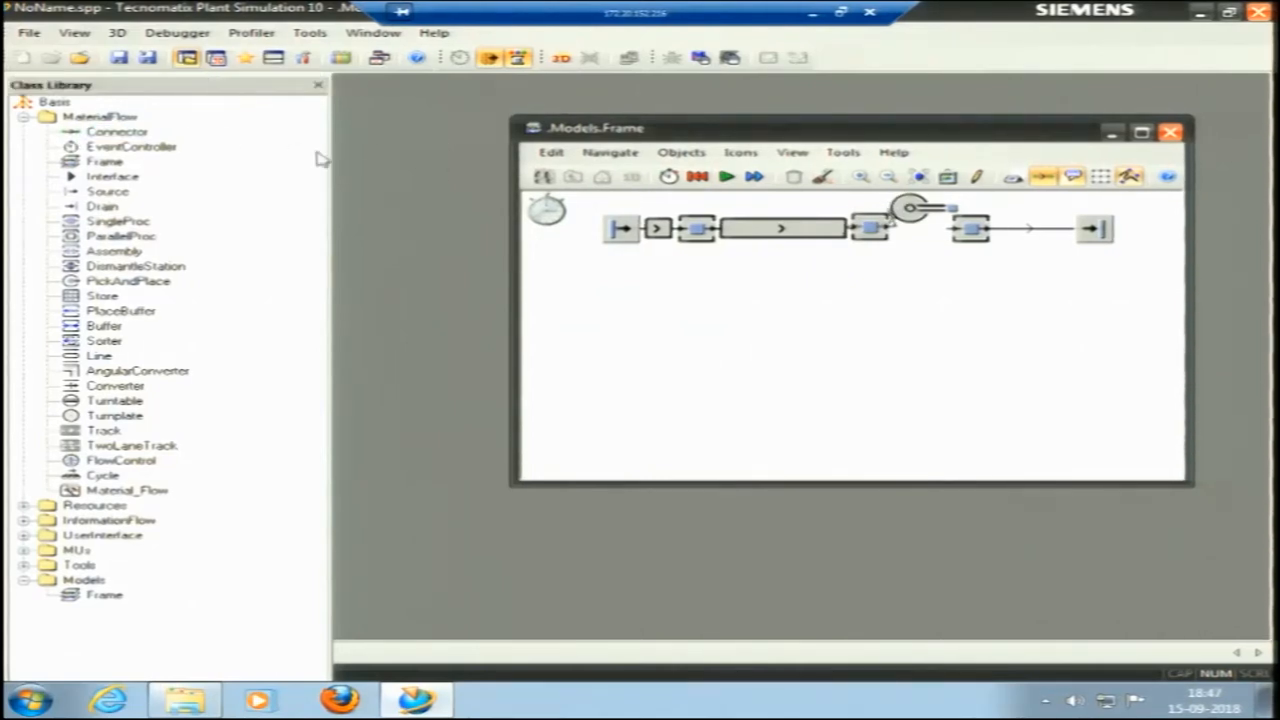
drag(90, 132, 897, 197)
click(972, 228)
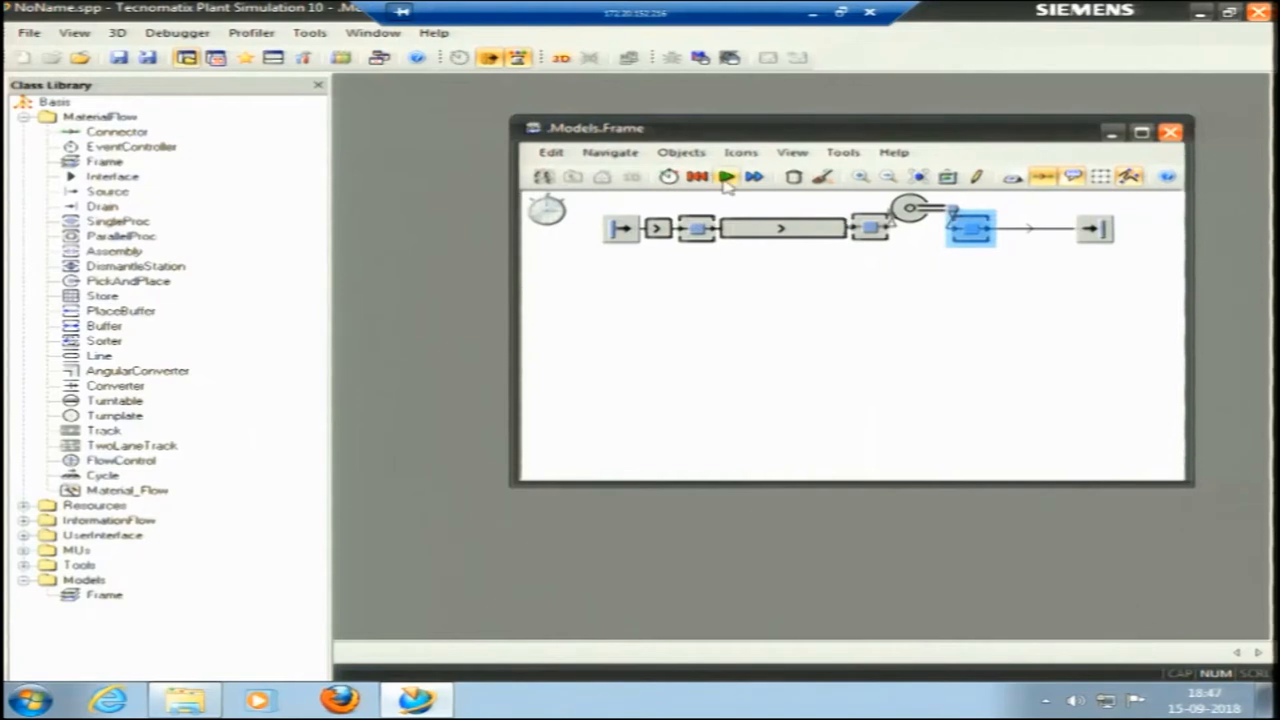
Lower the EventController's simulation speed to about the middle of its range and run the simulation.
double_click(560, 216)
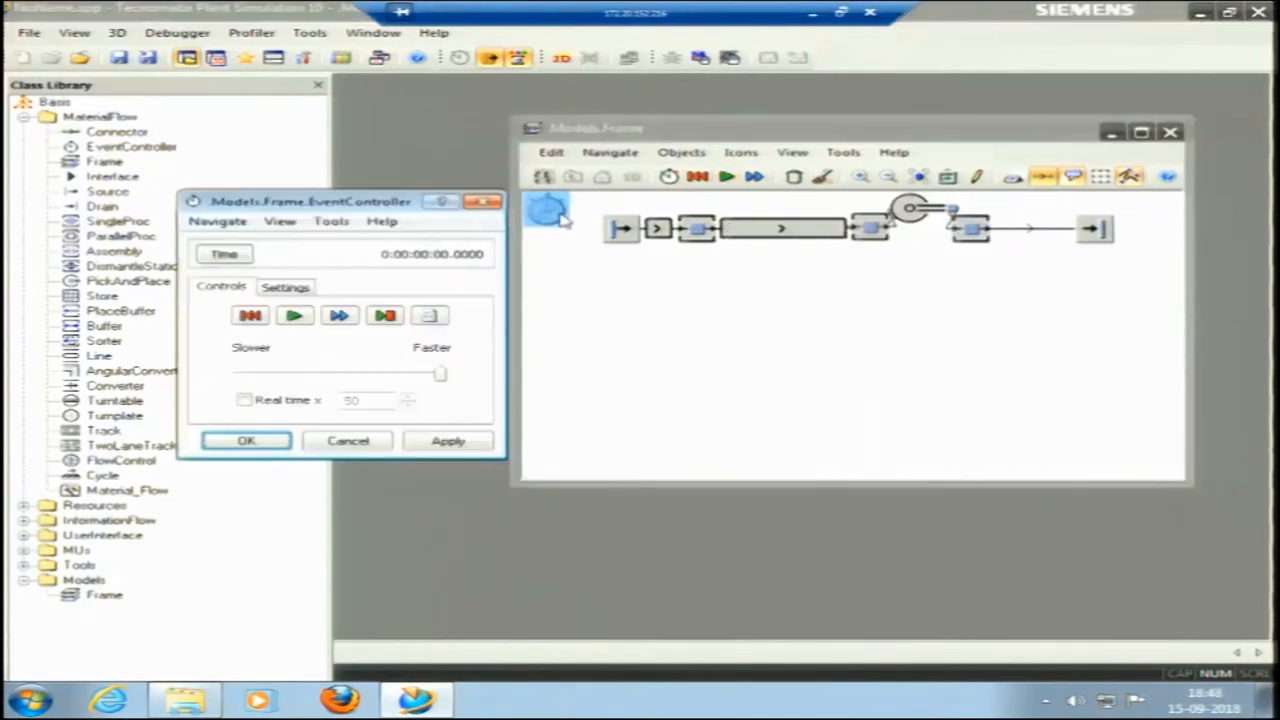
click(323, 374)
click(323, 374)
click(323, 374)
click(293, 321)
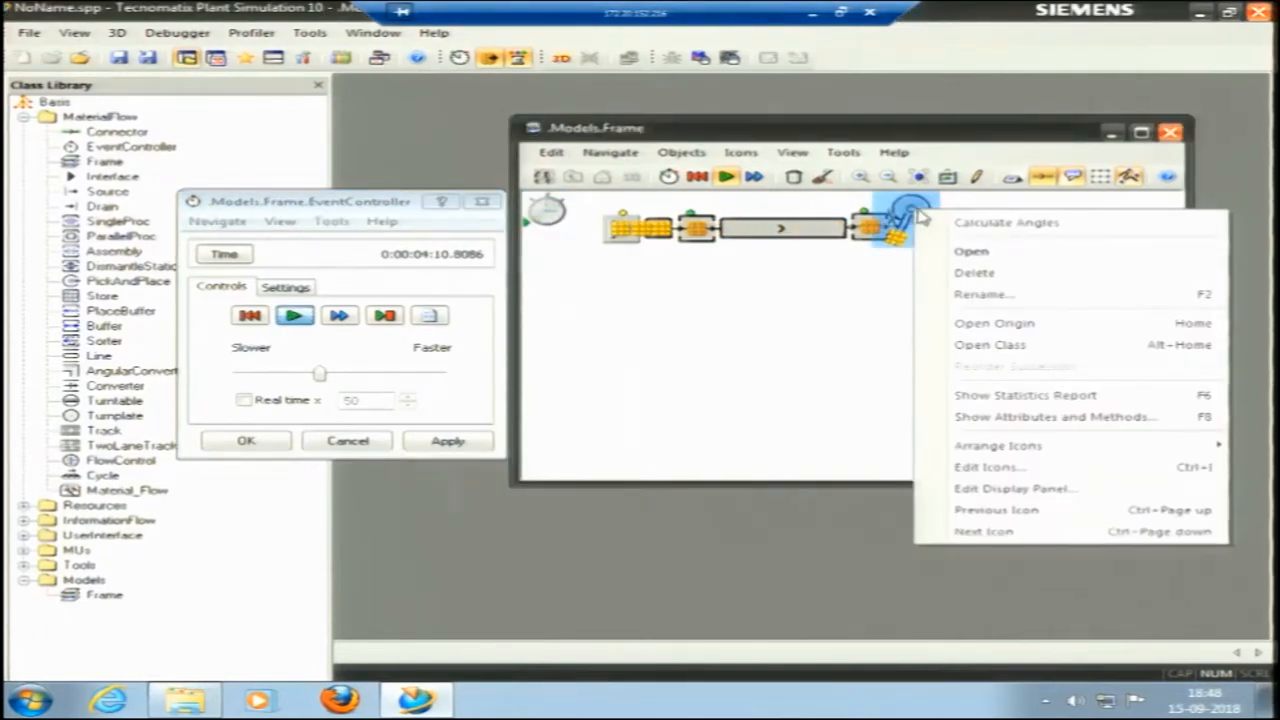
Examine the PickAndPlace object's control settings and its angles table for Drilling and Grinding.
click(968, 251)
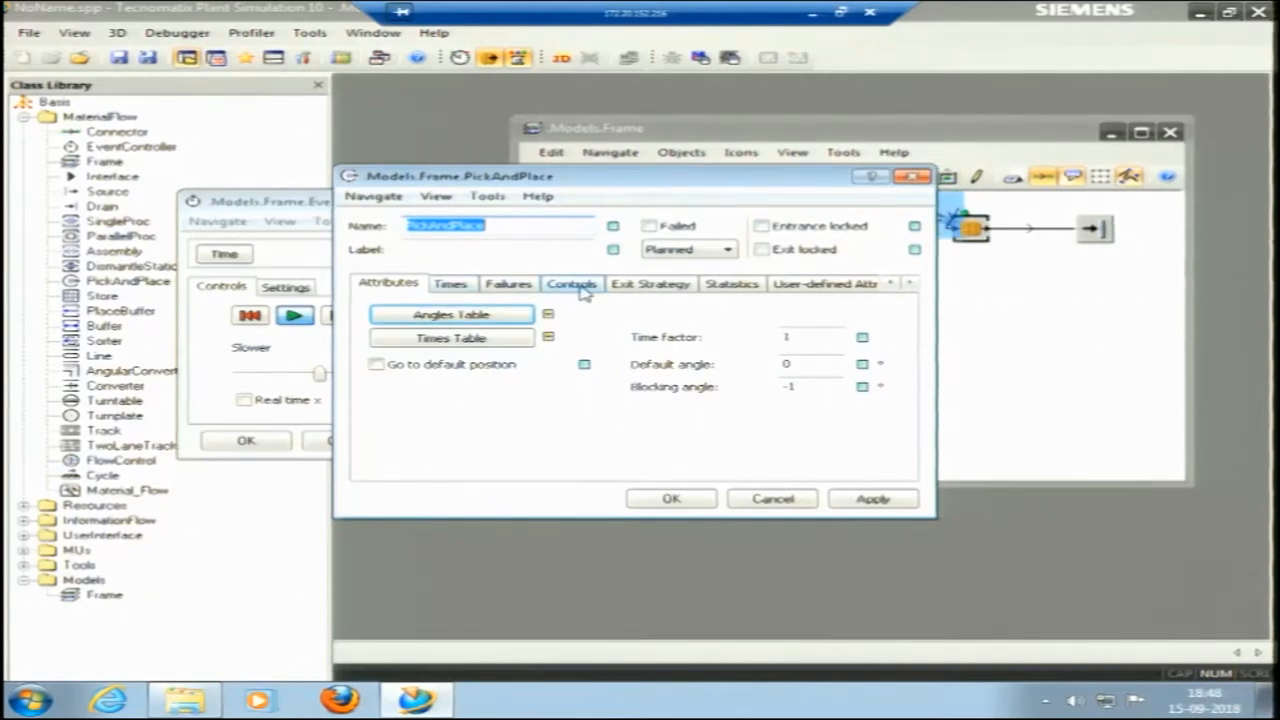
click(583, 289)
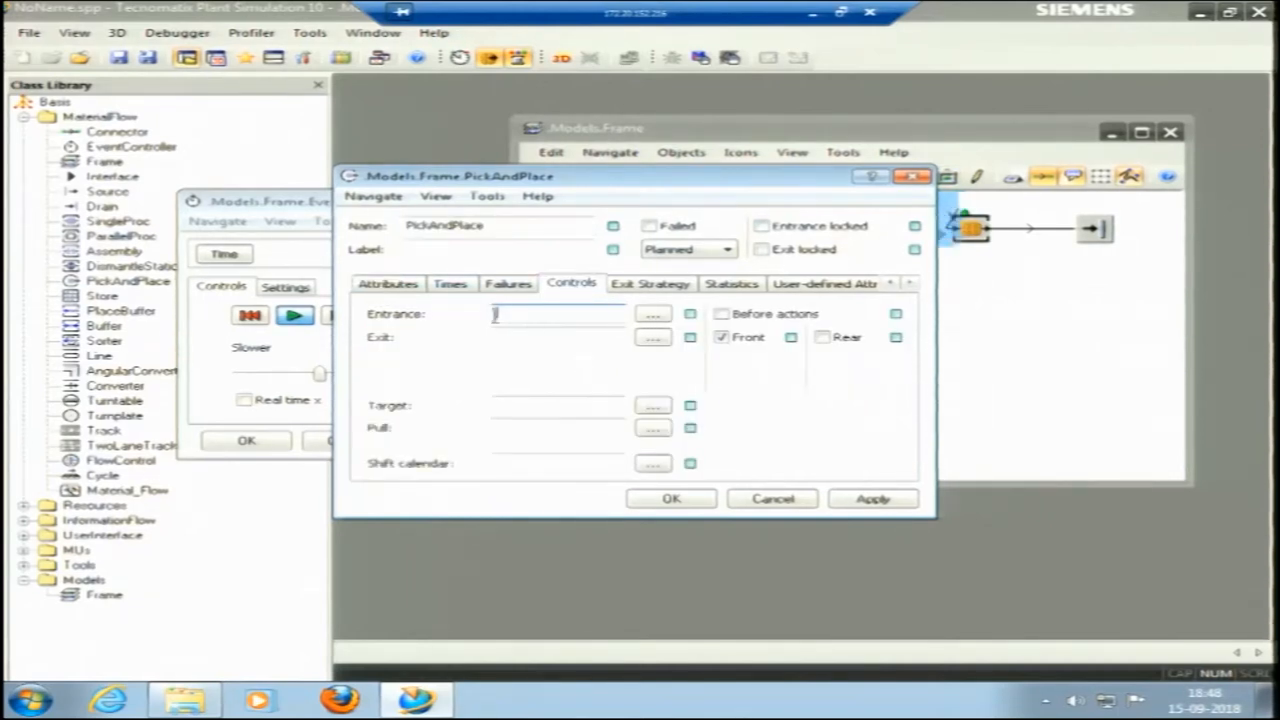
click(391, 285)
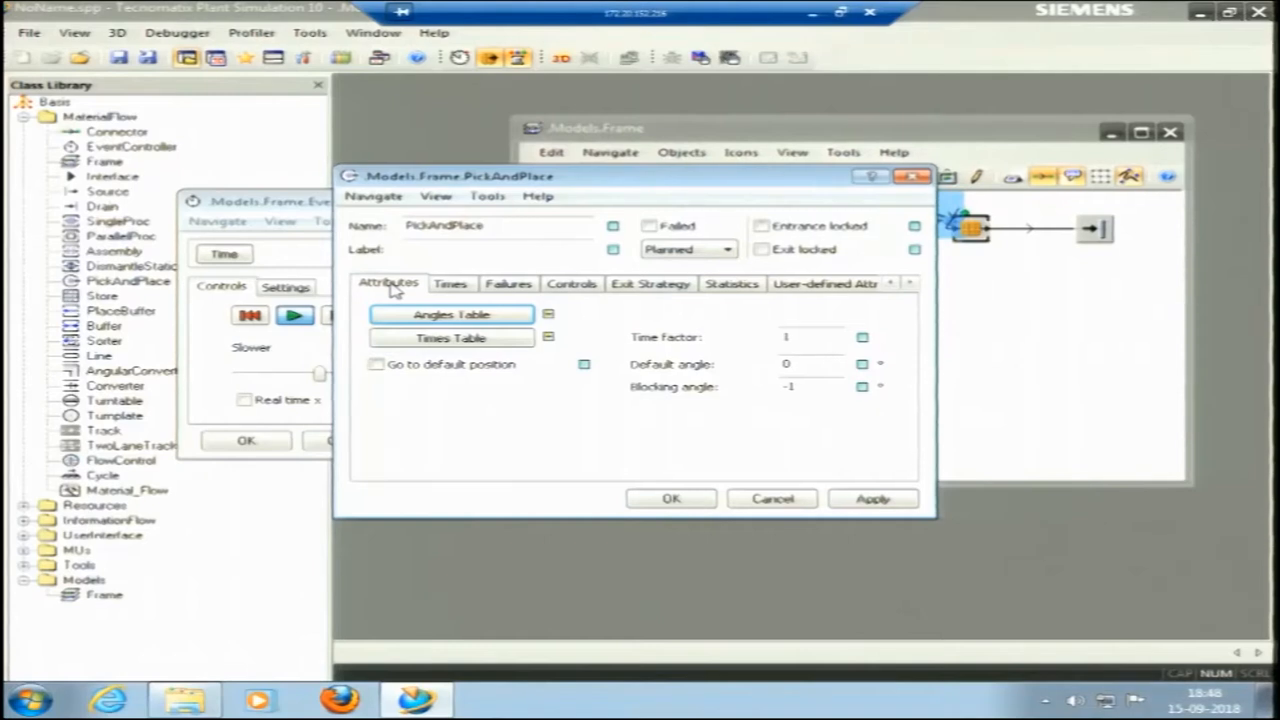
click(436, 316)
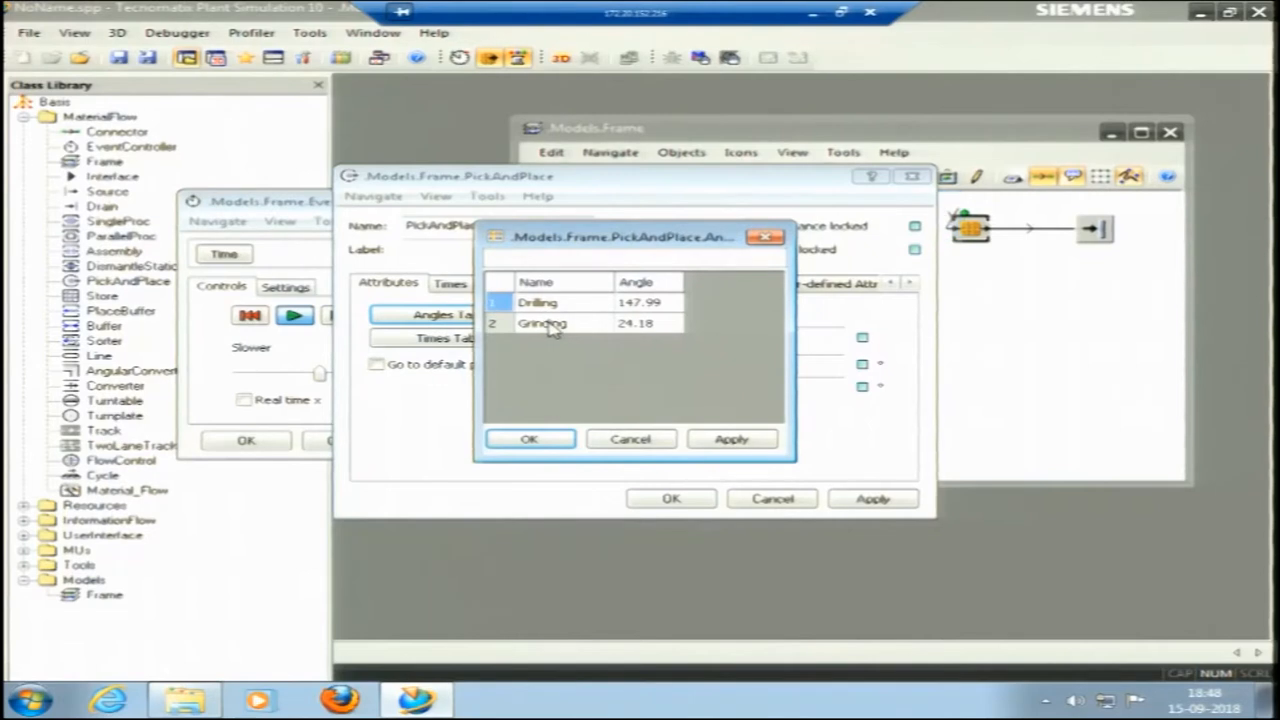
click(766, 238)
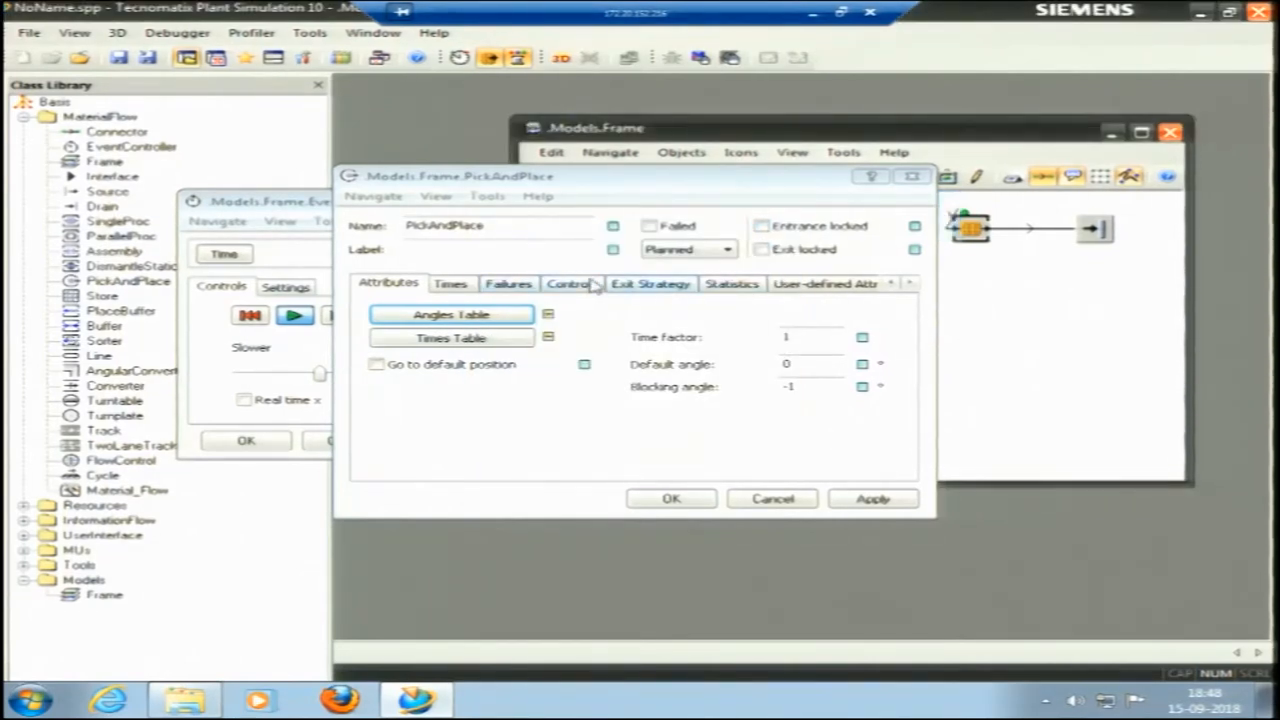
Add an active failure to the PickAndPlace object with 95% availability and an MTTR of 1:00, related to SimulationTime.
click(455, 285)
click(500, 287)
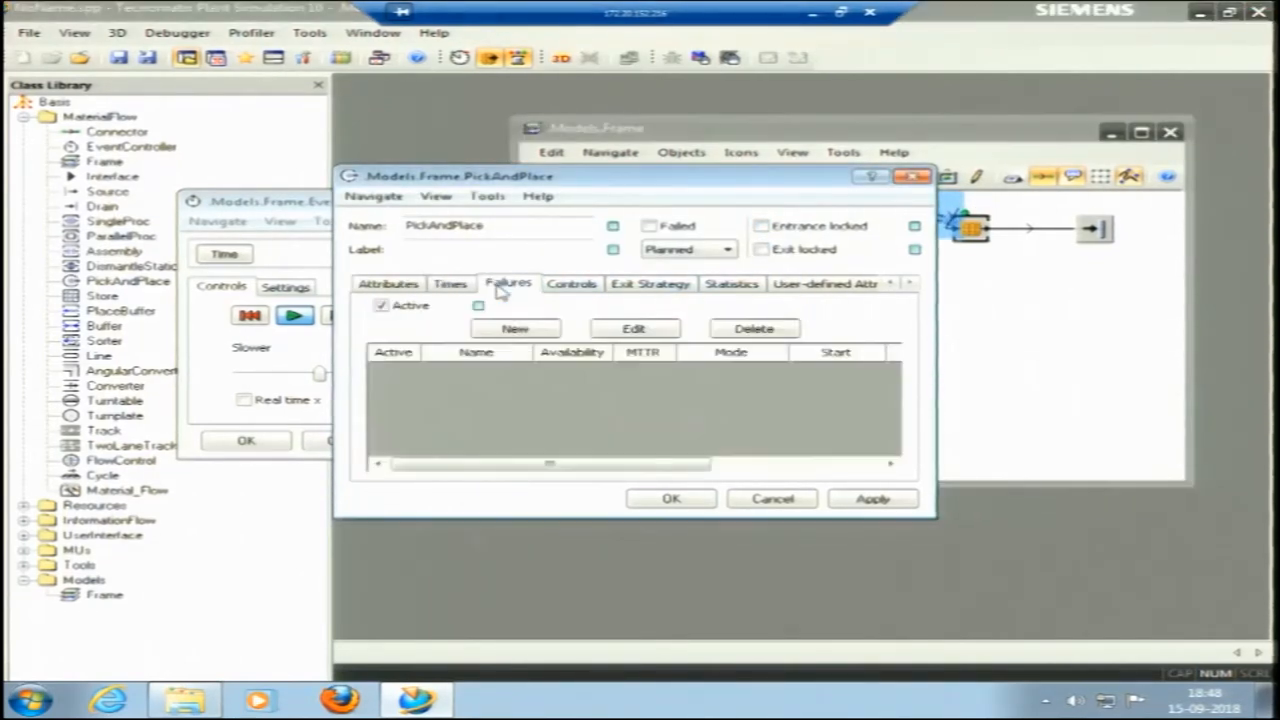
click(540, 333)
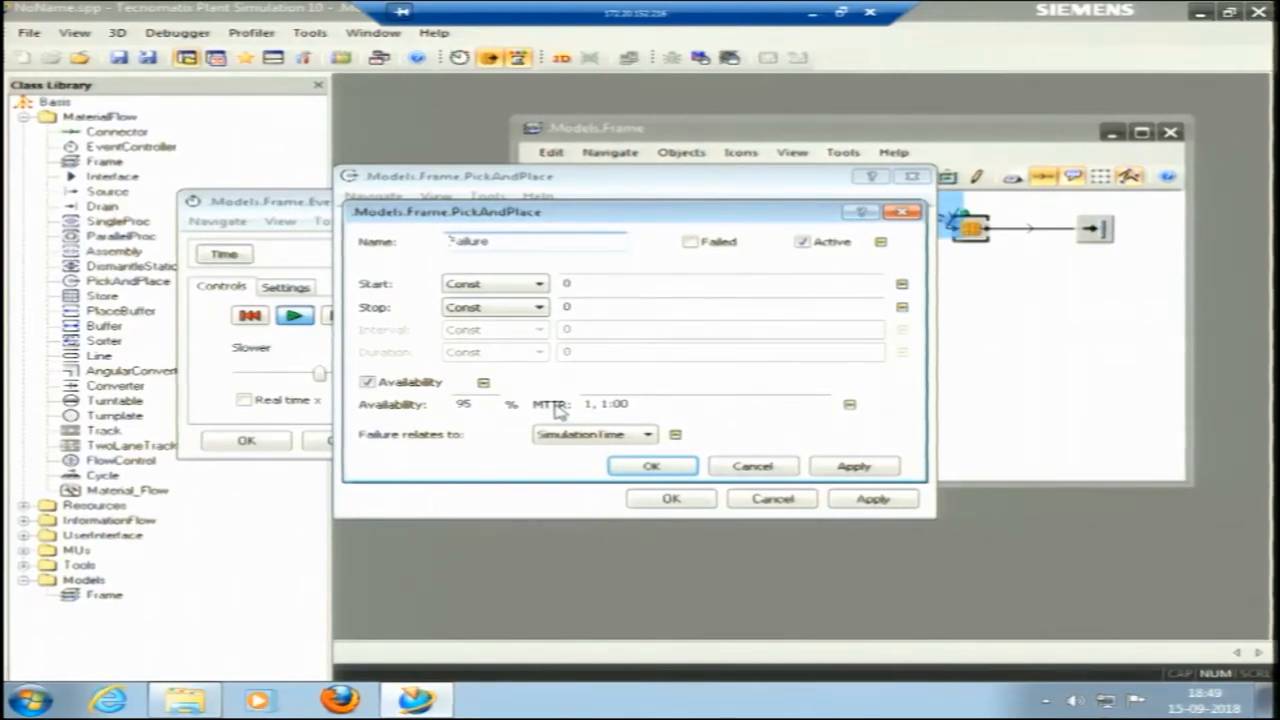
click(590, 404)
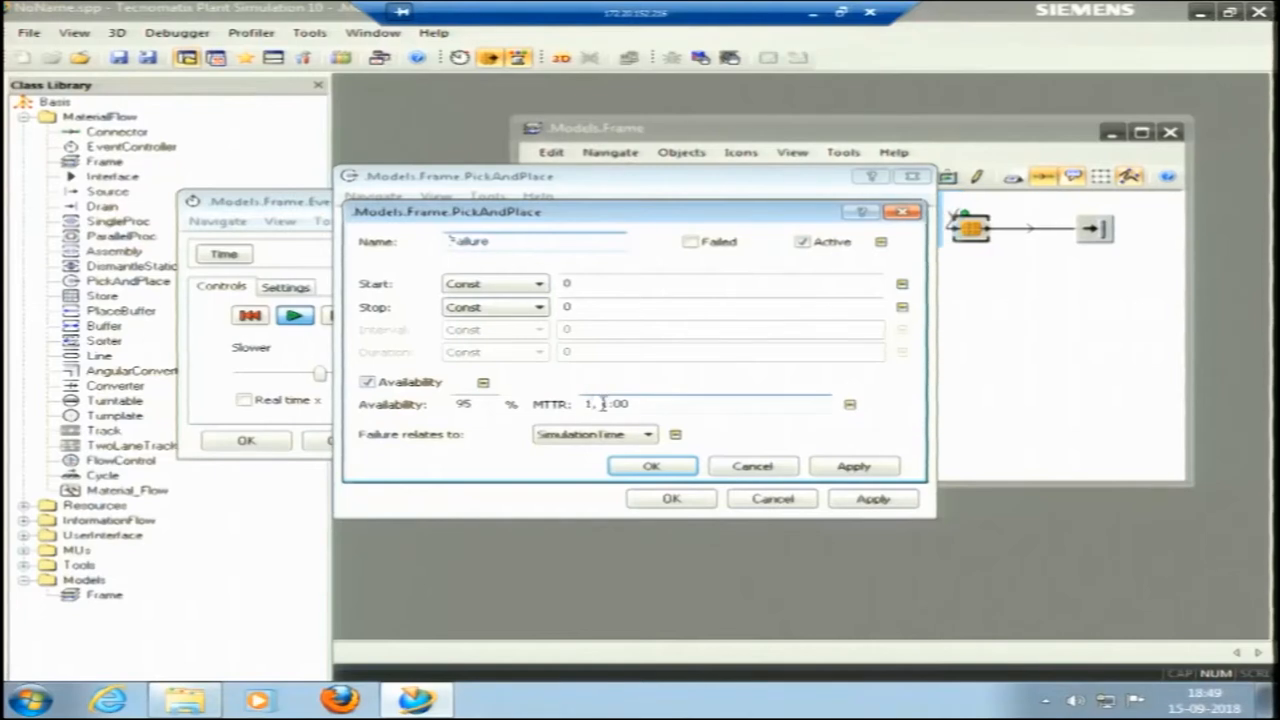
drag(598, 404, 637, 405)
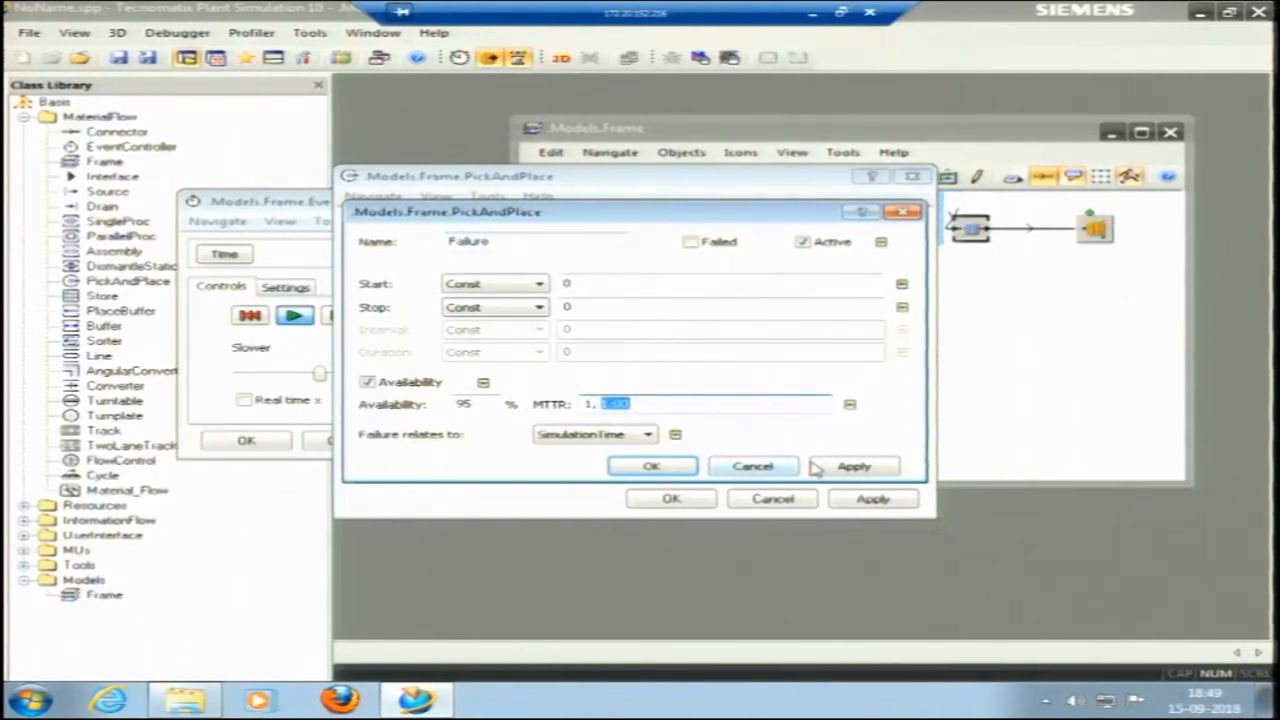
click(651, 467)
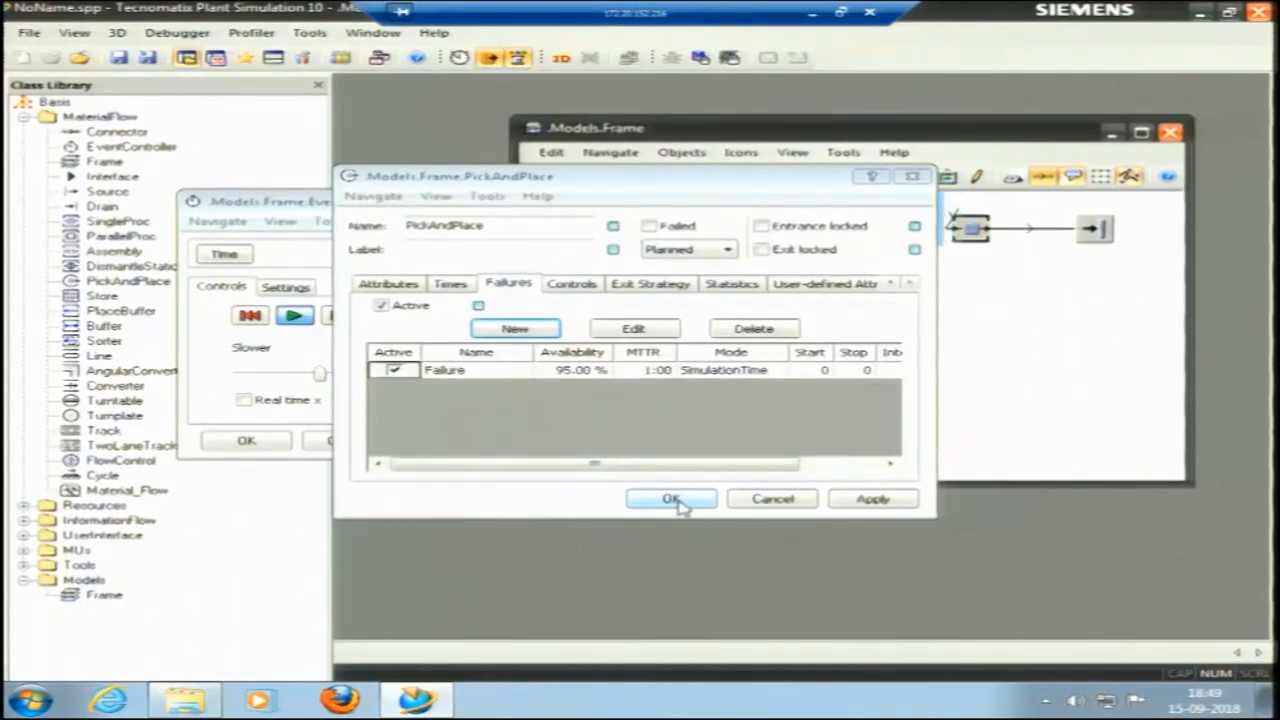
click(672, 499)
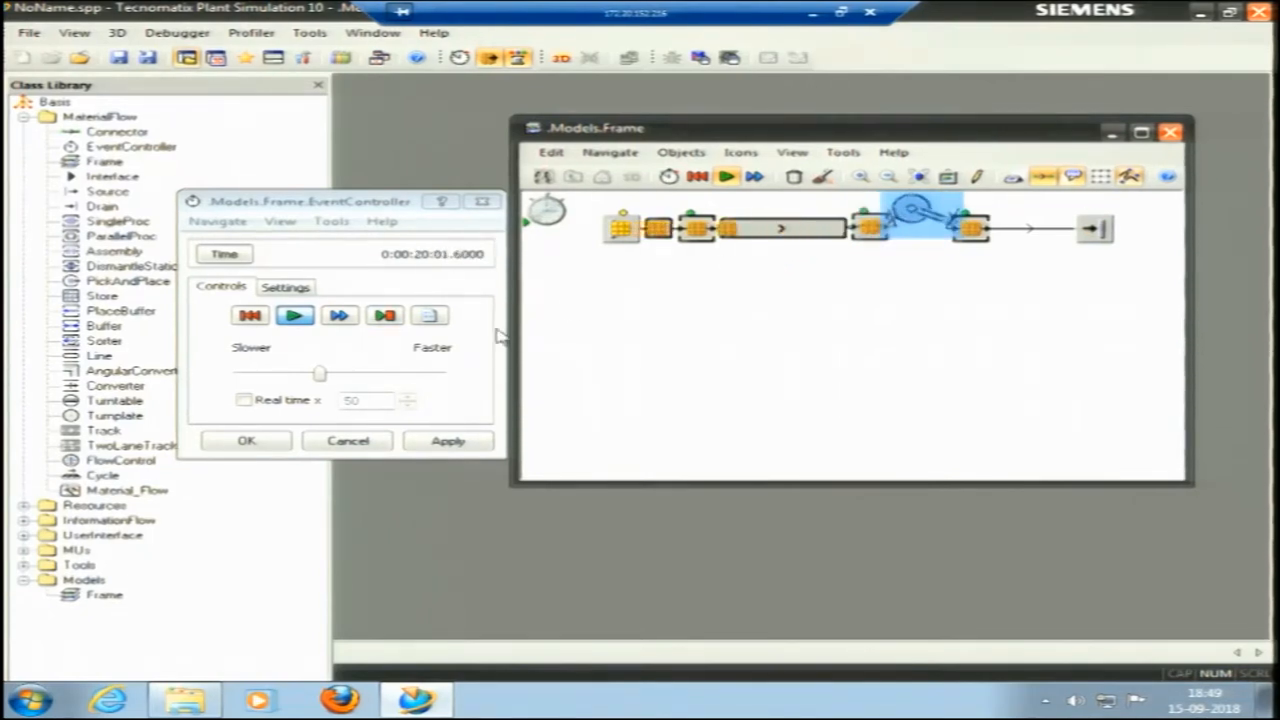
Reset the simulation and show the object names and the grid in the frame.
click(251, 316)
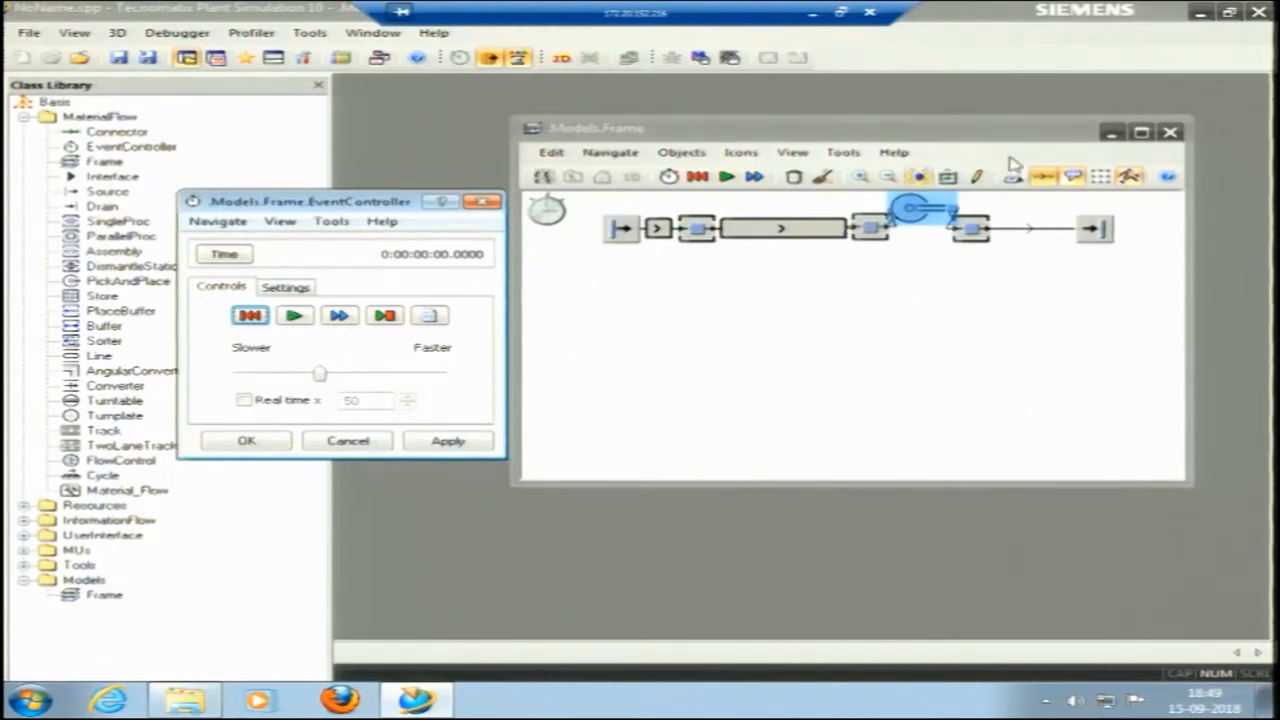
click(1013, 177)
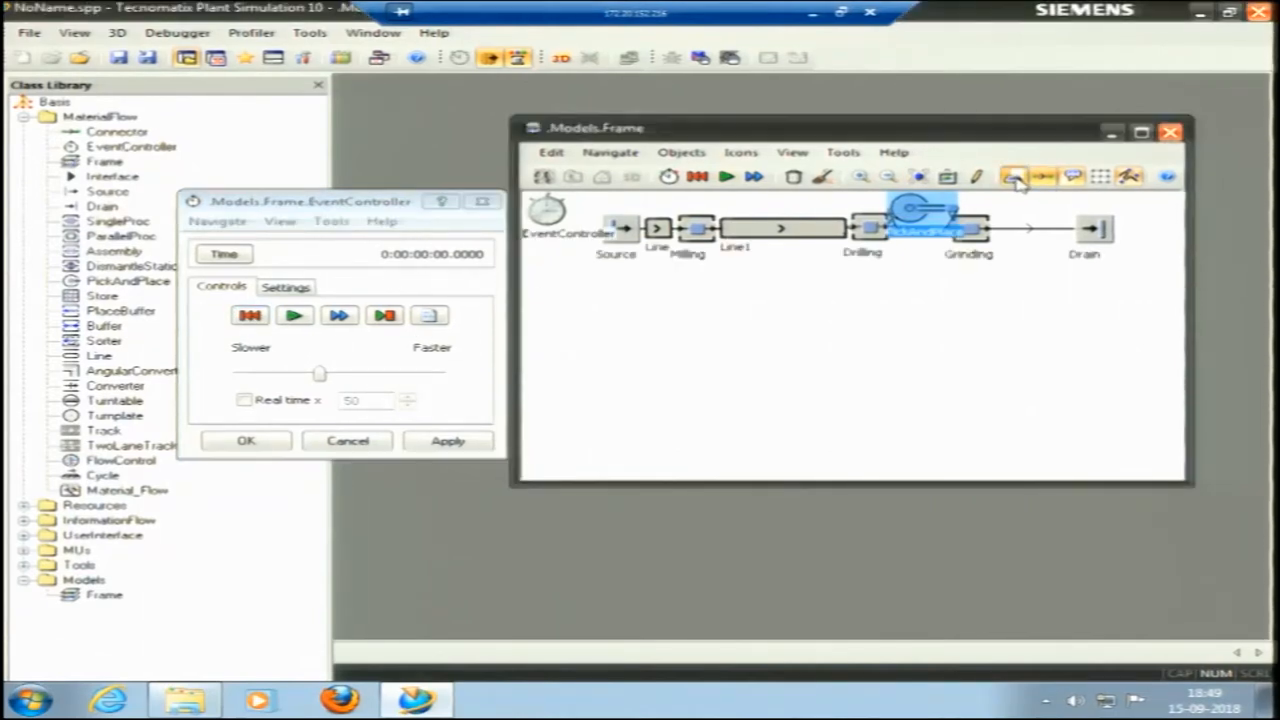
click(1100, 177)
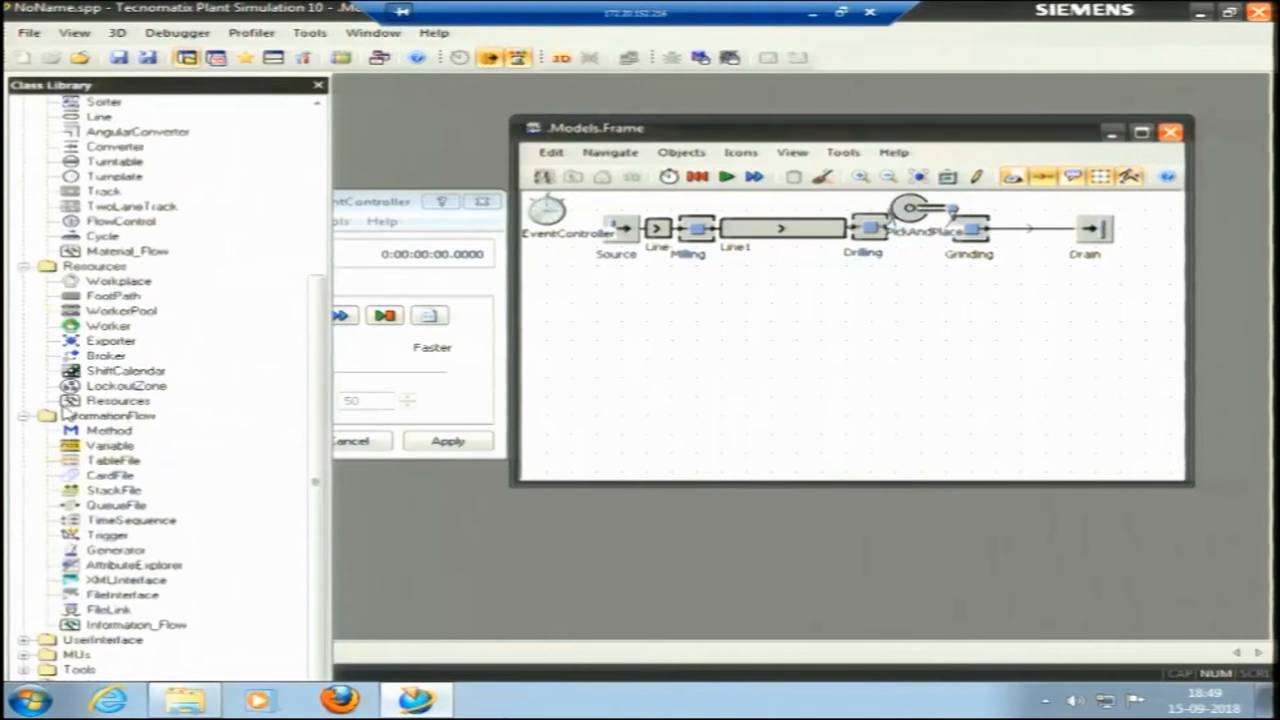
Expand the Resources, InformationFlow and UserInterface folders of the Class Library to show their objects.
scroll(63, 407, up, 5)
click(24, 506)
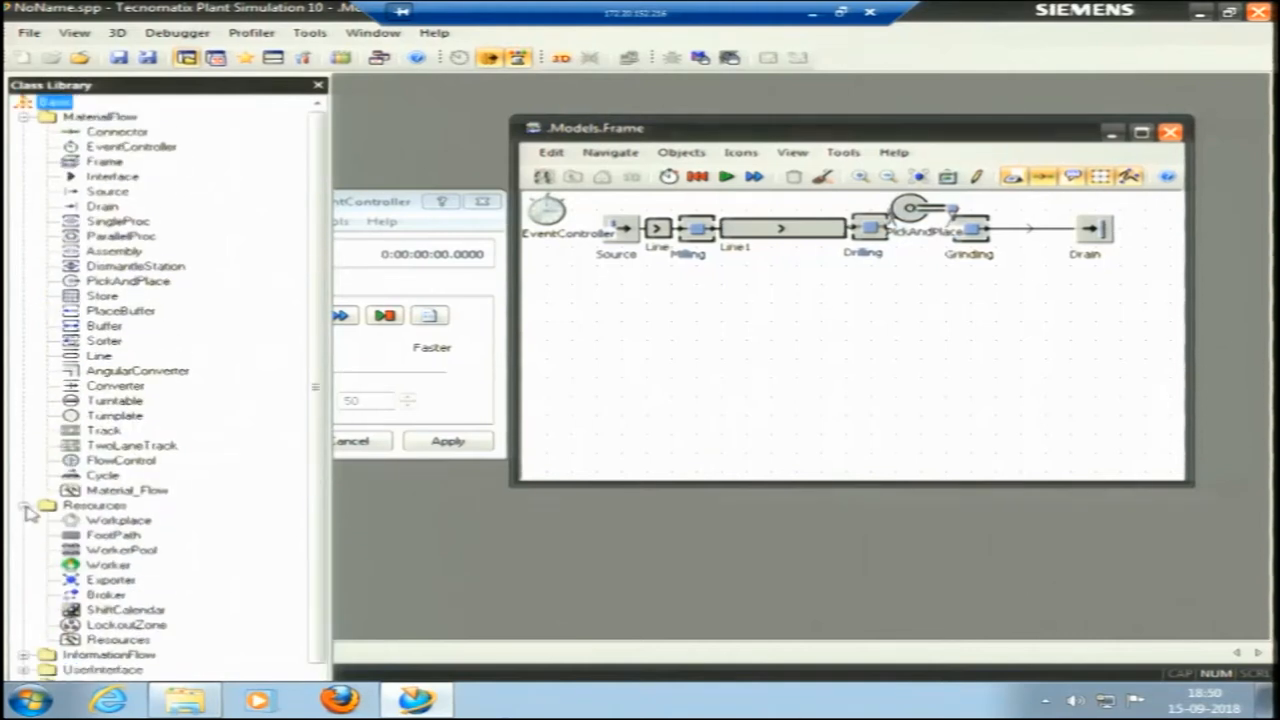
scroll(88, 528, down, 1)
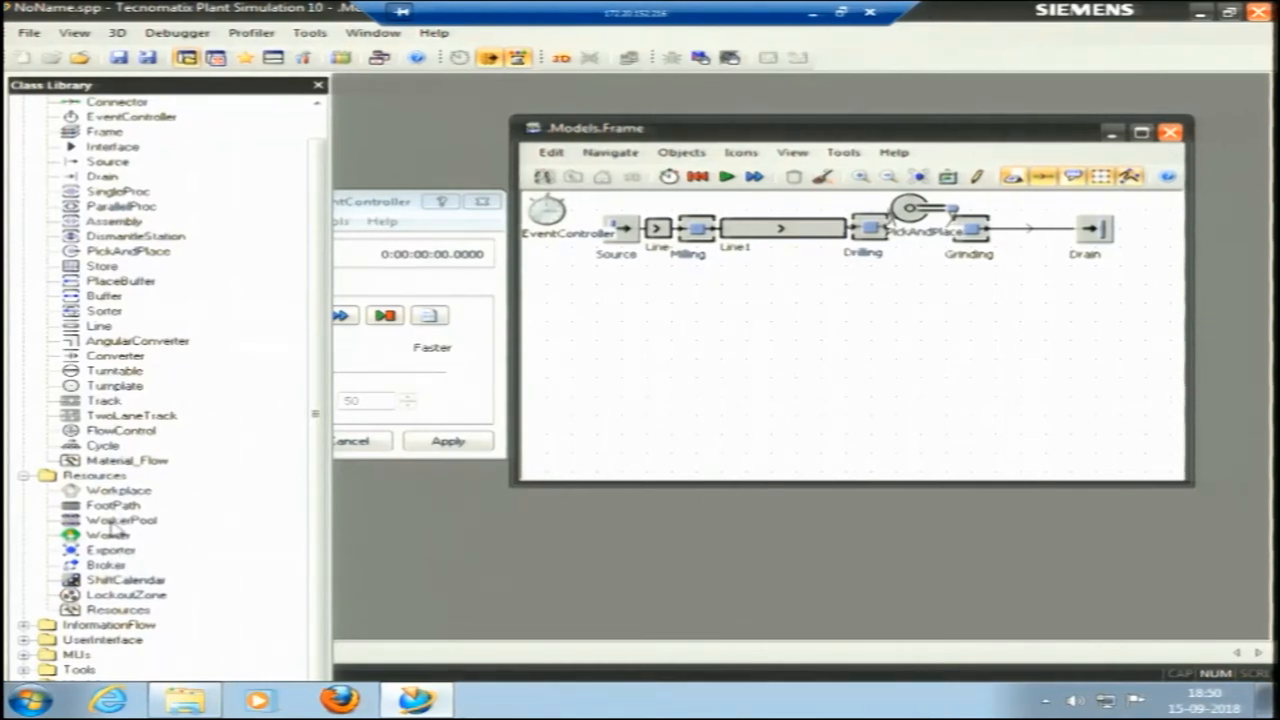
click(24, 625)
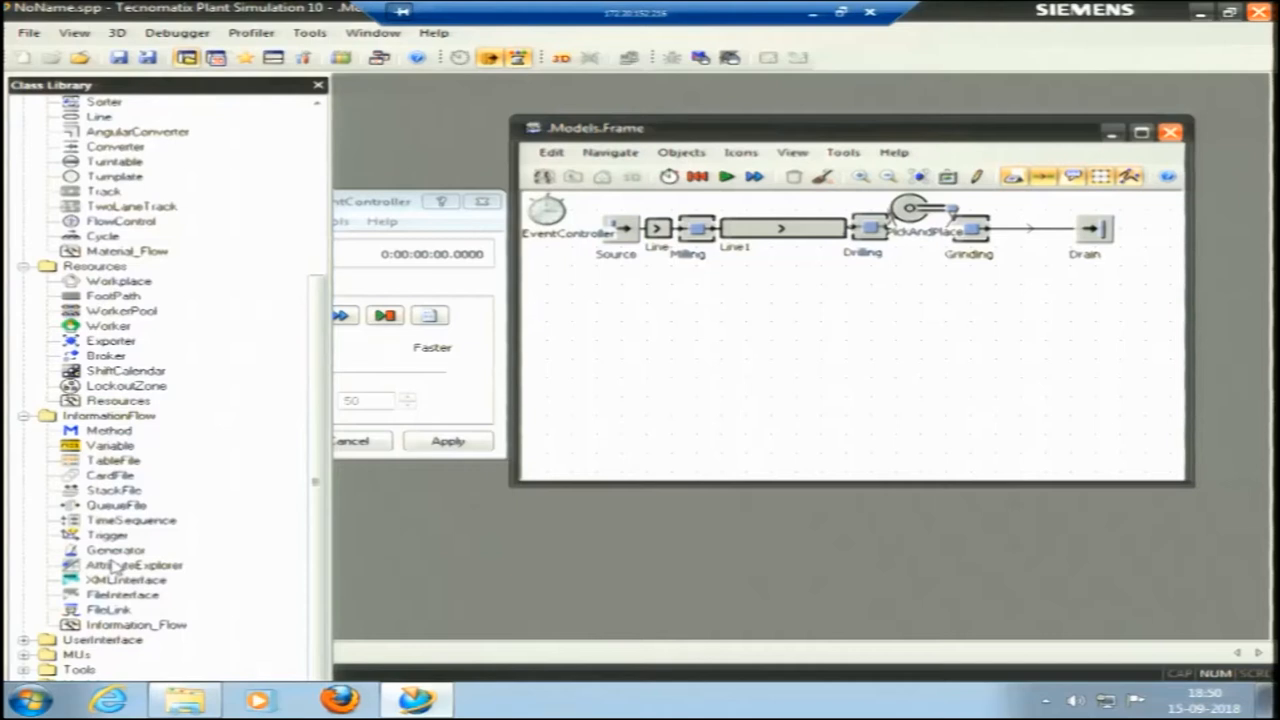
click(24, 640)
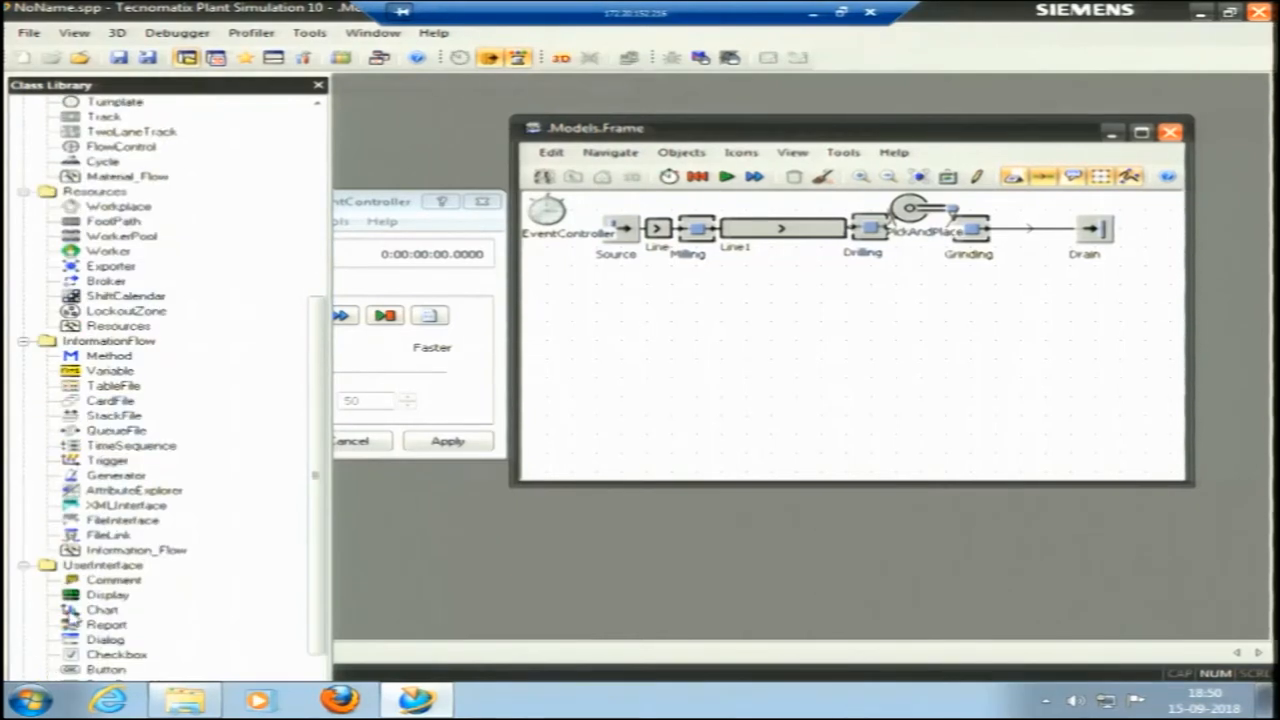
scroll(80, 605, down, 1)
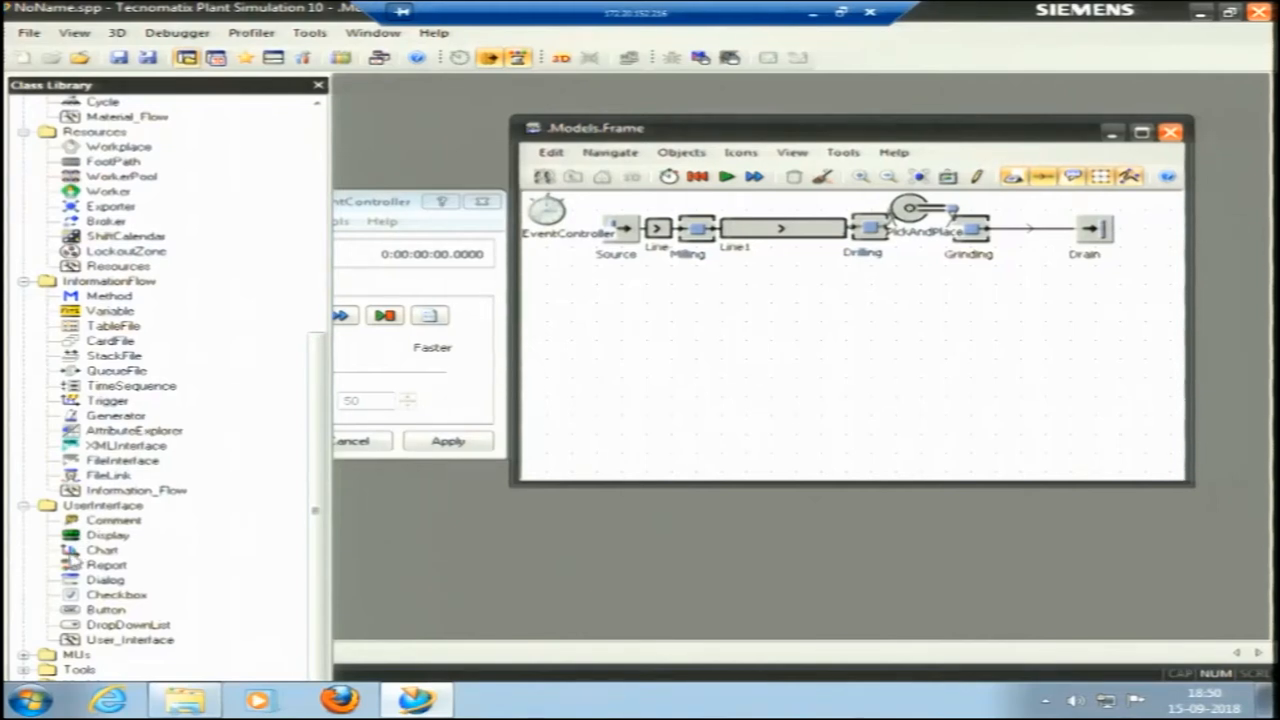
Place a Report and a Chart object in the frame below the Drain, with the Chart above the Report.
drag(72, 570, 1118, 360)
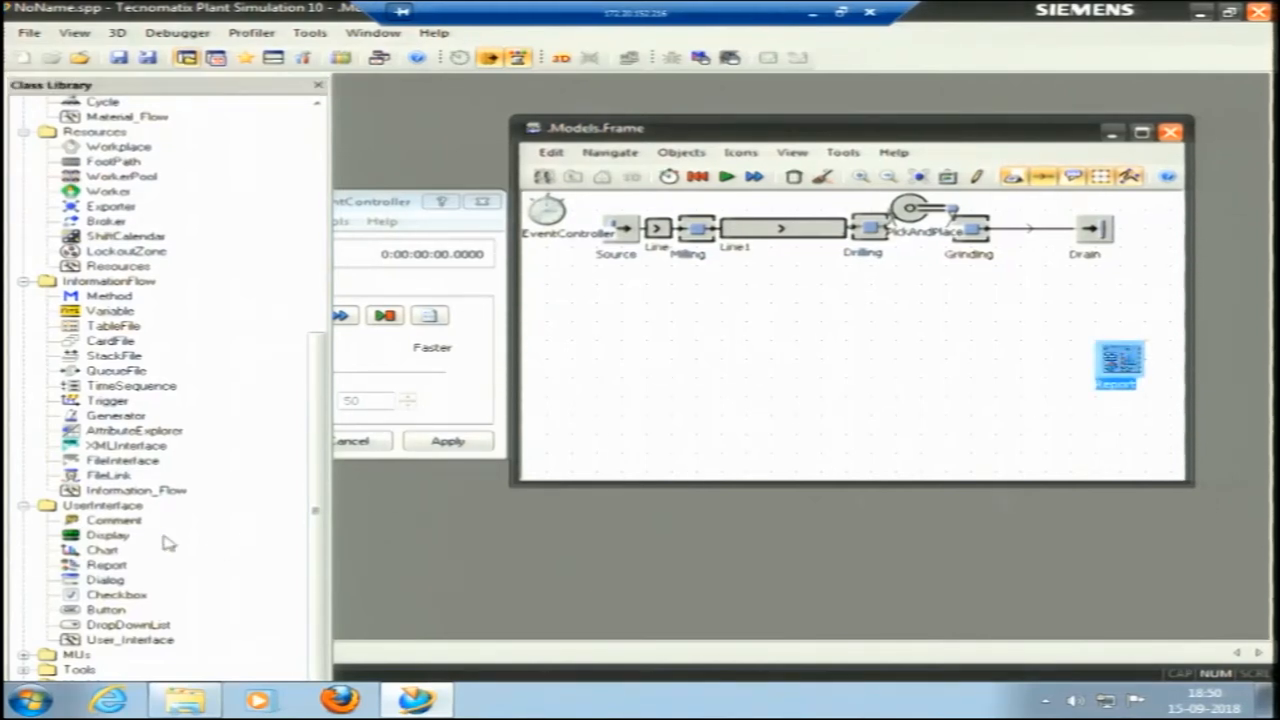
drag(88, 550, 1136, 318)
click(1080, 368)
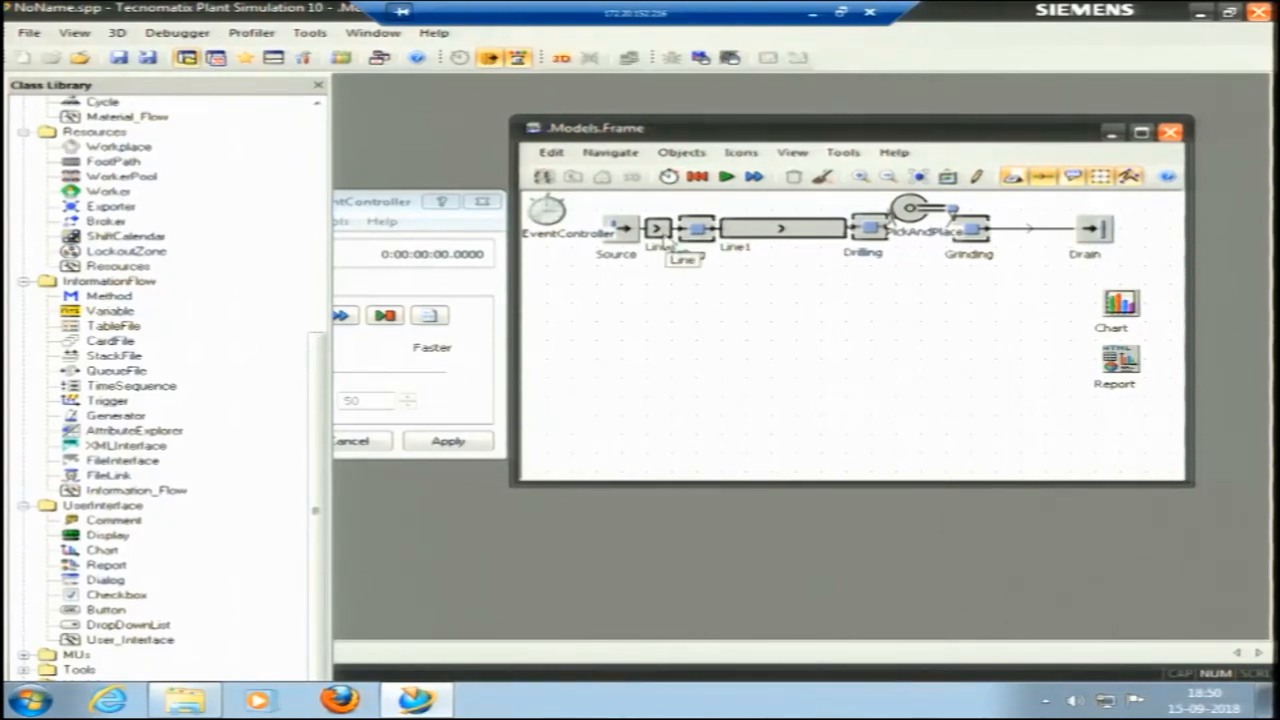
Add the Milling, Drilling and Grinding stations to the Chart object as its data sources.
drag(706, 236, 1128, 312)
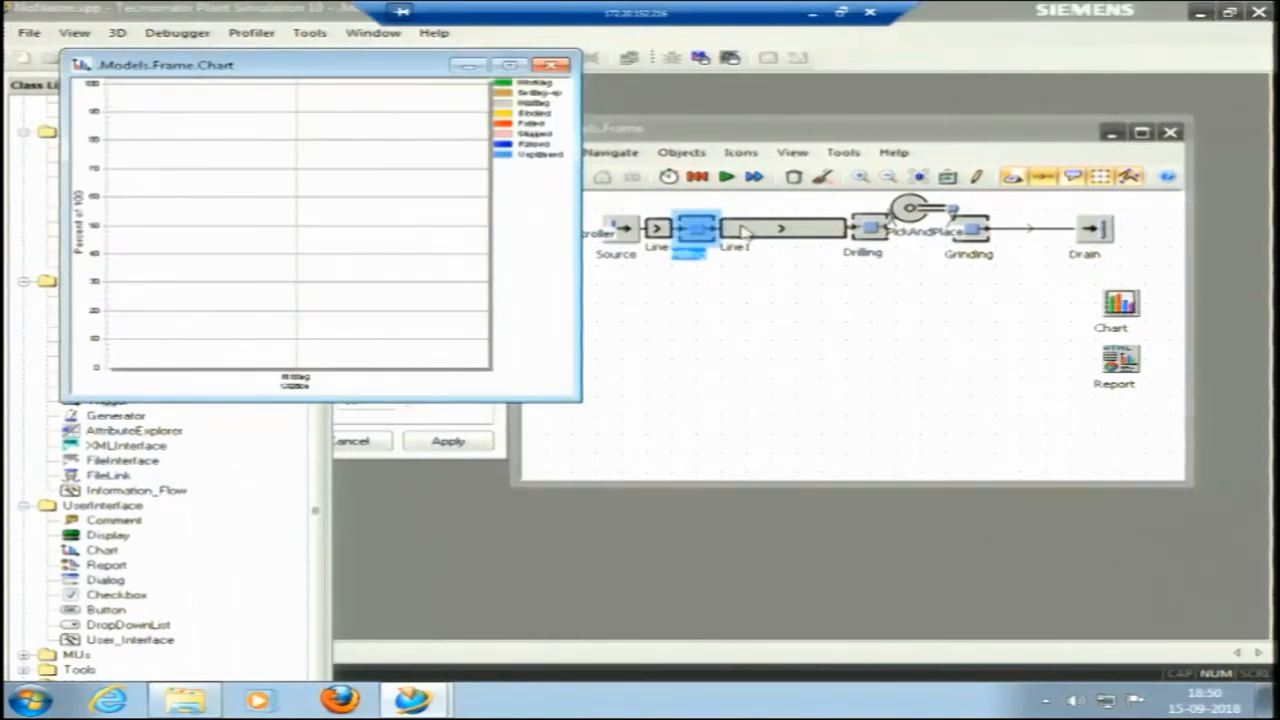
drag(876, 232, 1130, 314)
drag(876, 232, 1125, 312)
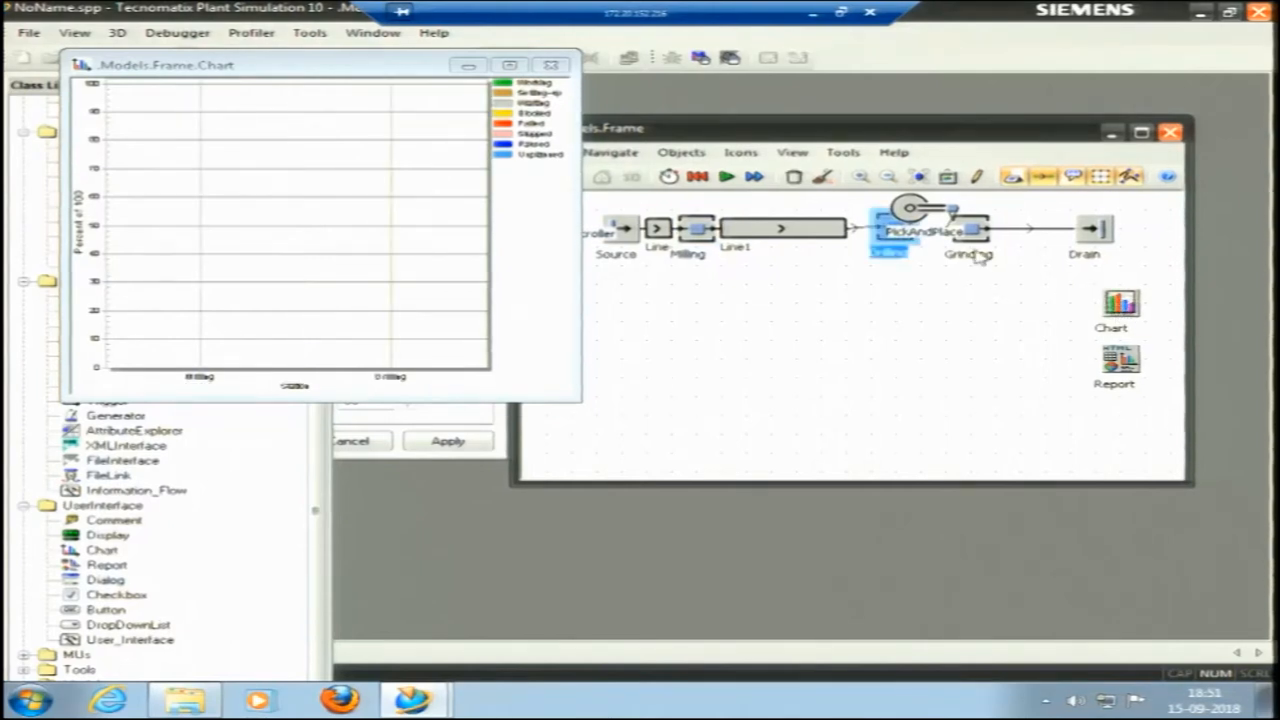
drag(972, 232, 1125, 310)
click(997, 312)
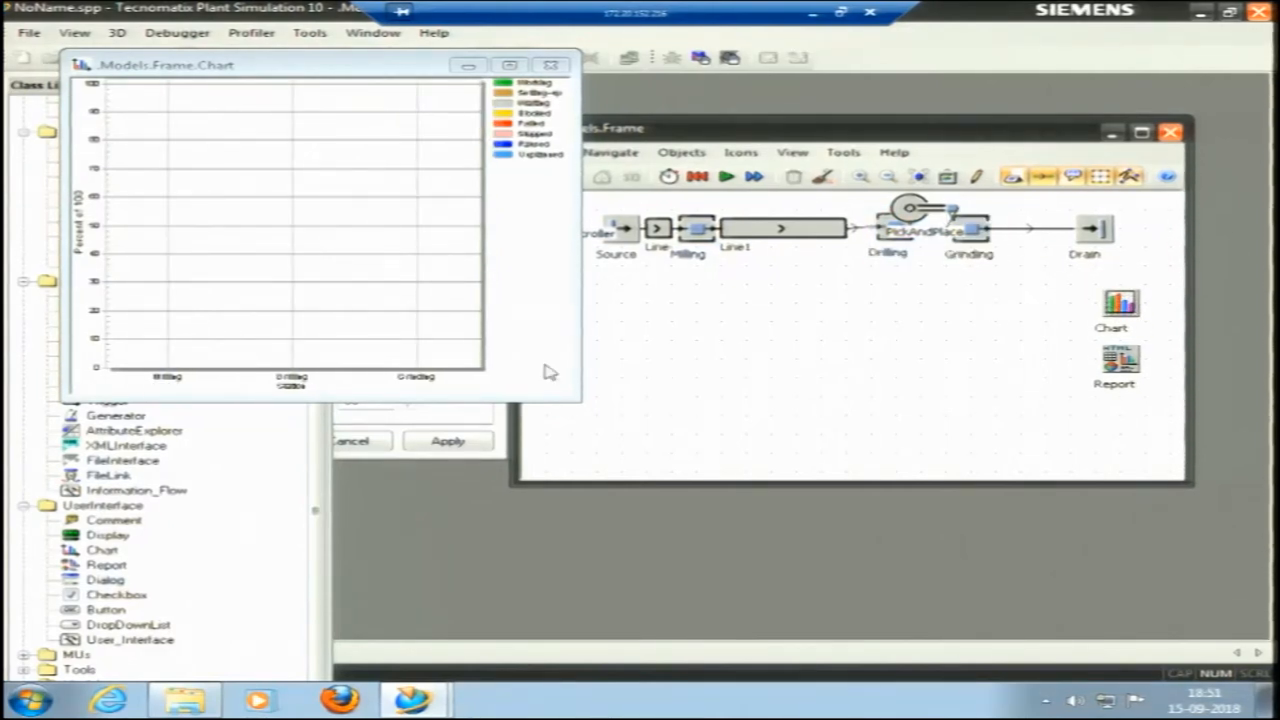
Move the chart window below the station line and view its legend and station axis at full size.
drag(366, 49, 670, 343)
click(793, 332)
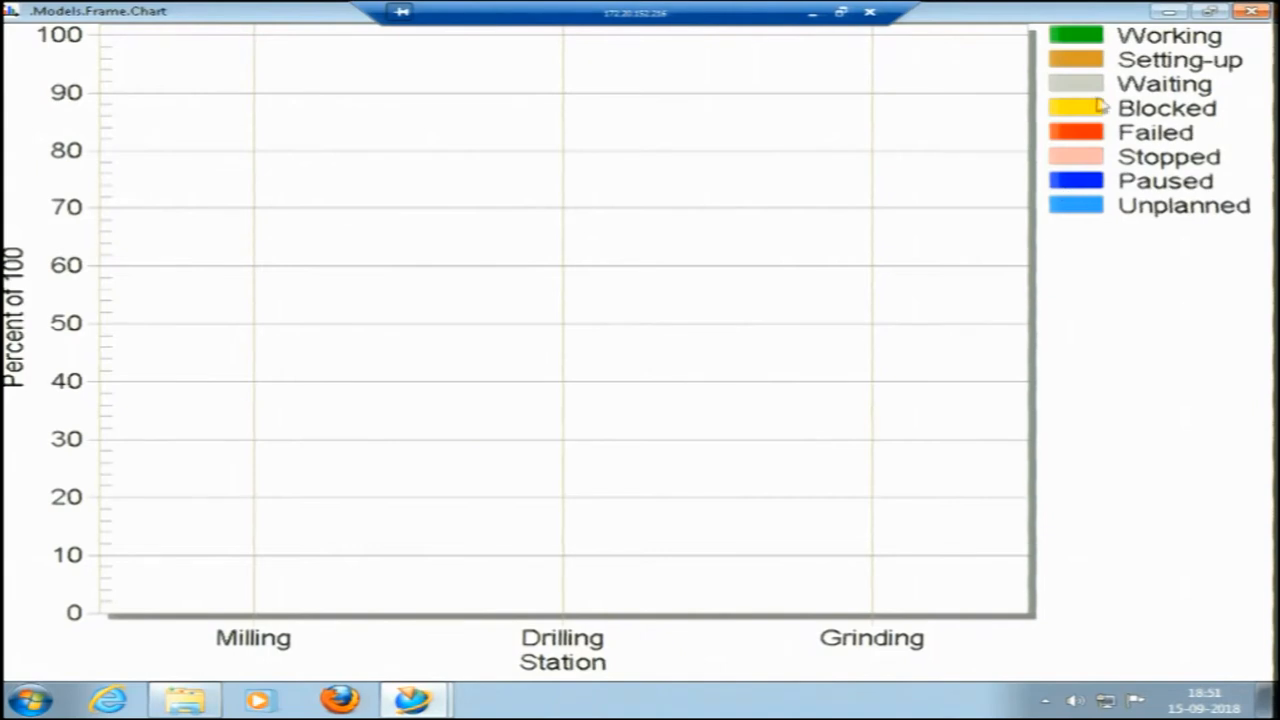
click(1209, 12)
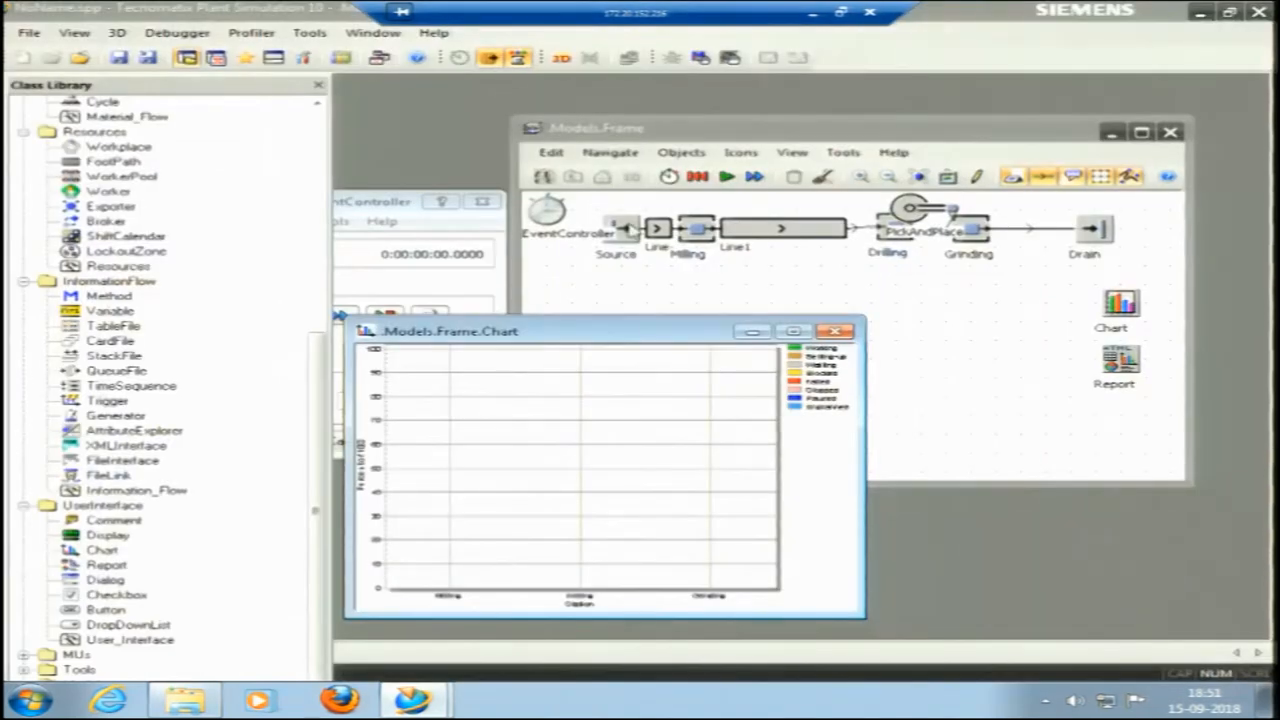
Start the simulation, reset it, raise the EventController's speed to nearly the fastest setting and run it again.
click(727, 177)
click(727, 177)
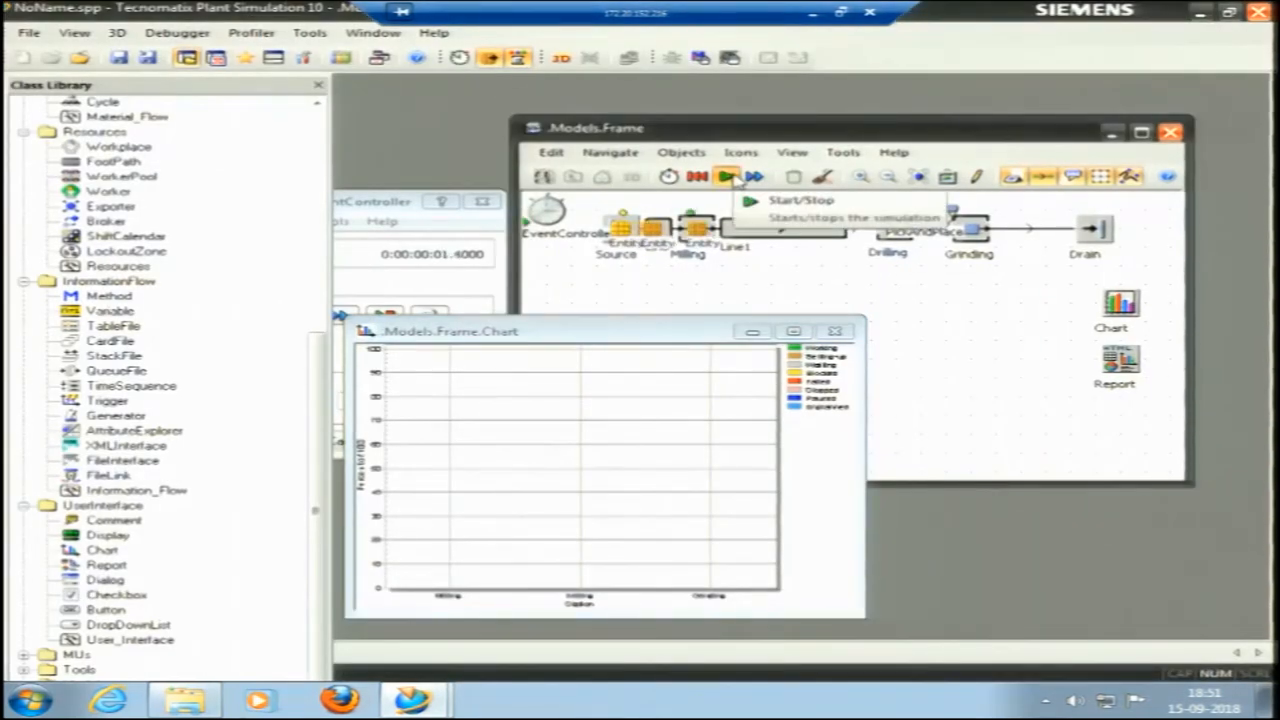
click(383, 203)
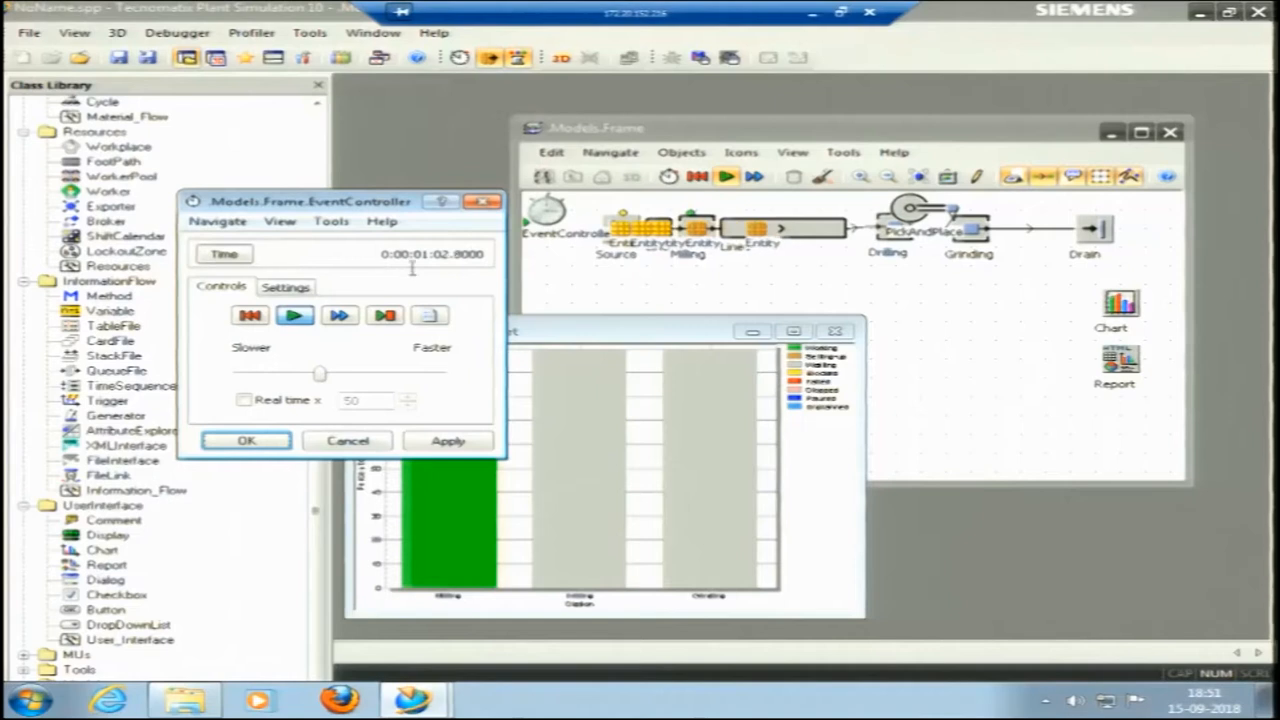
click(250, 316)
drag(320, 373, 440, 373)
click(295, 316)
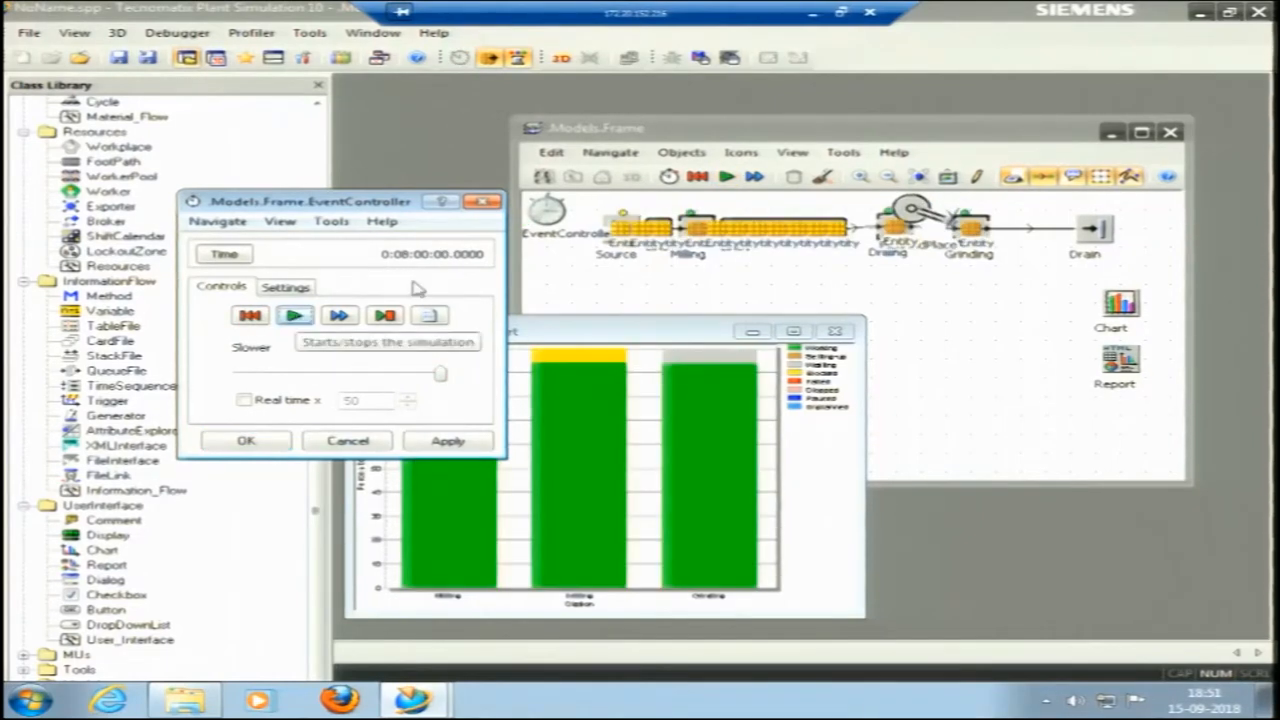
Examine the chart's working, blocked and waiting shares for Milling, Drilling and Grinding at full size.
double_click(578, 335)
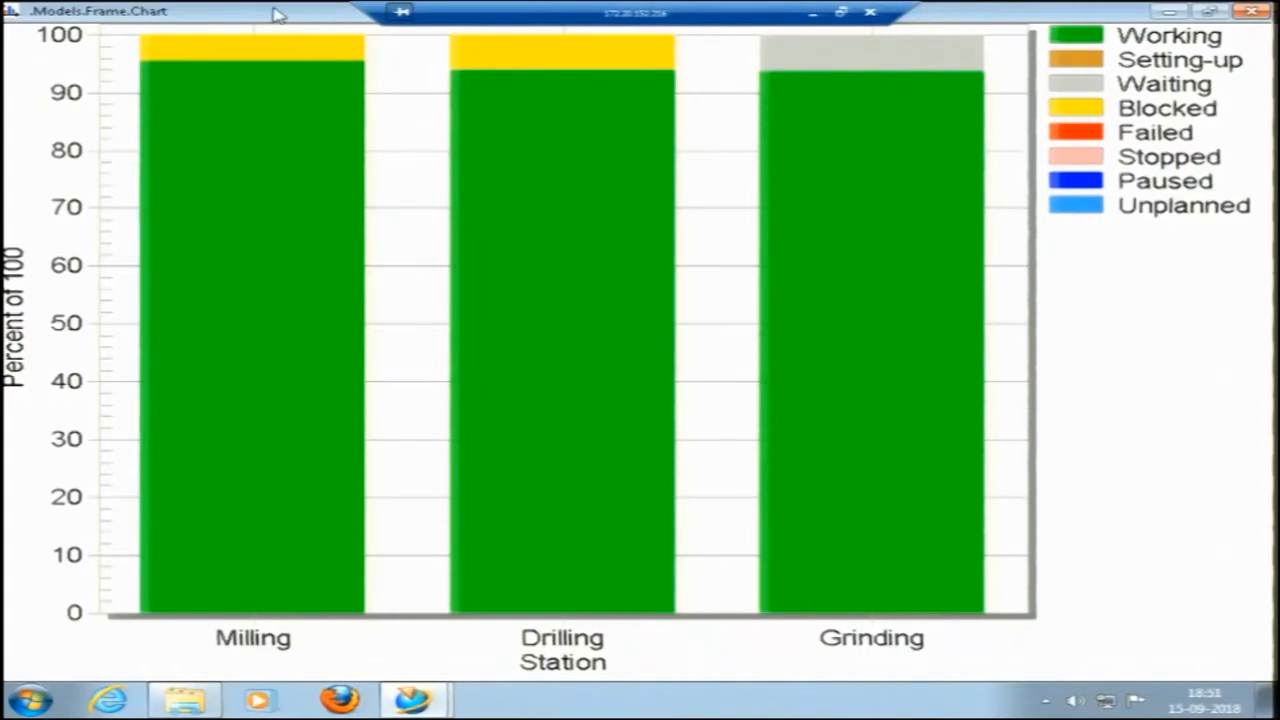
click(1220, 11)
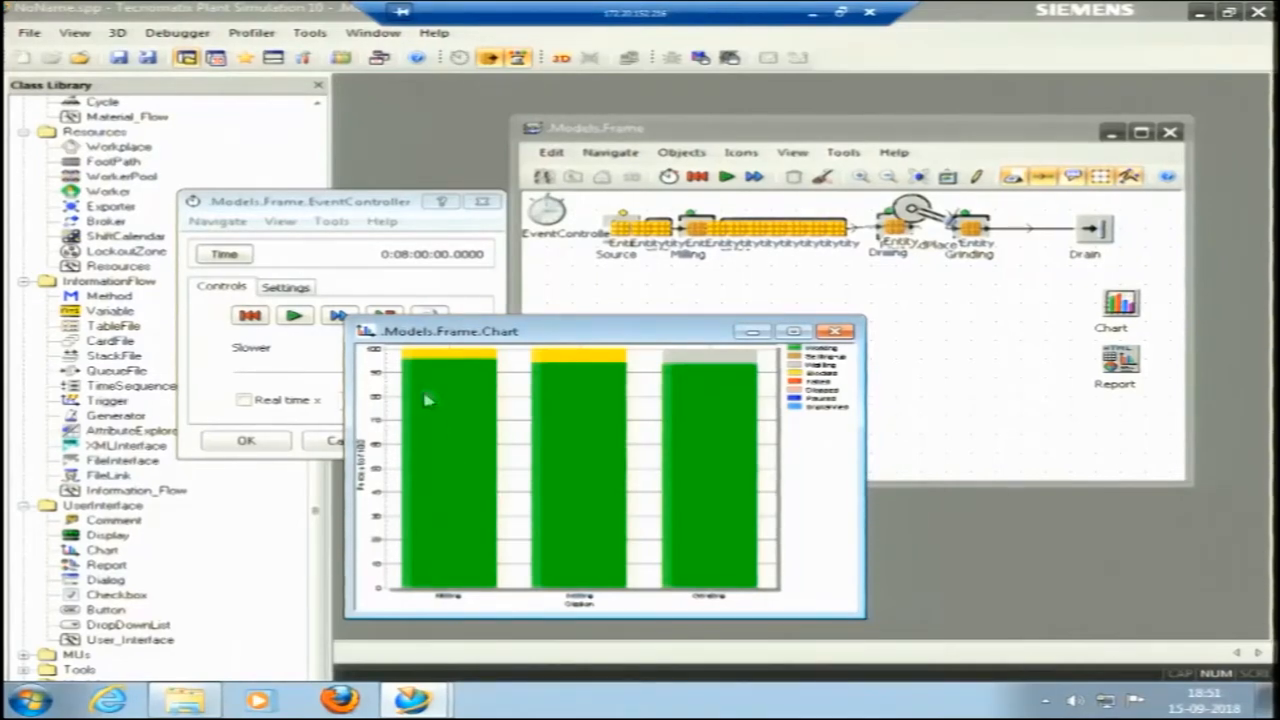
click(795, 331)
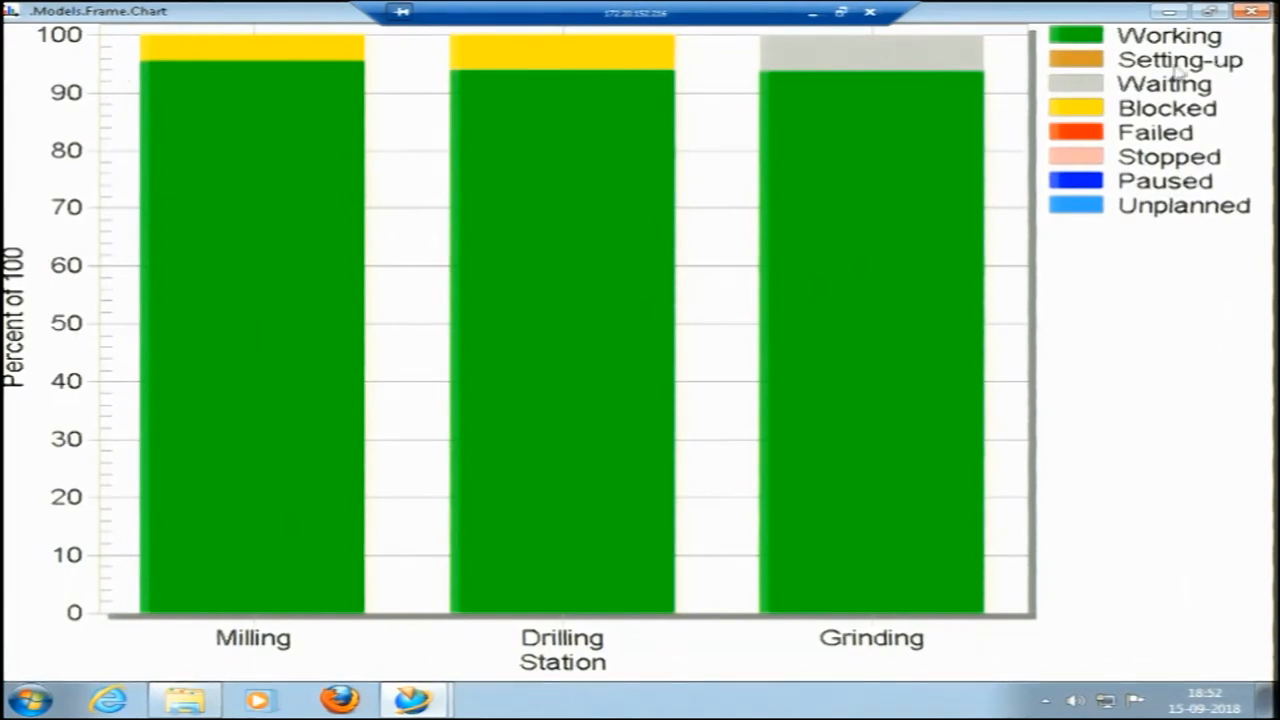
click(1210, 11)
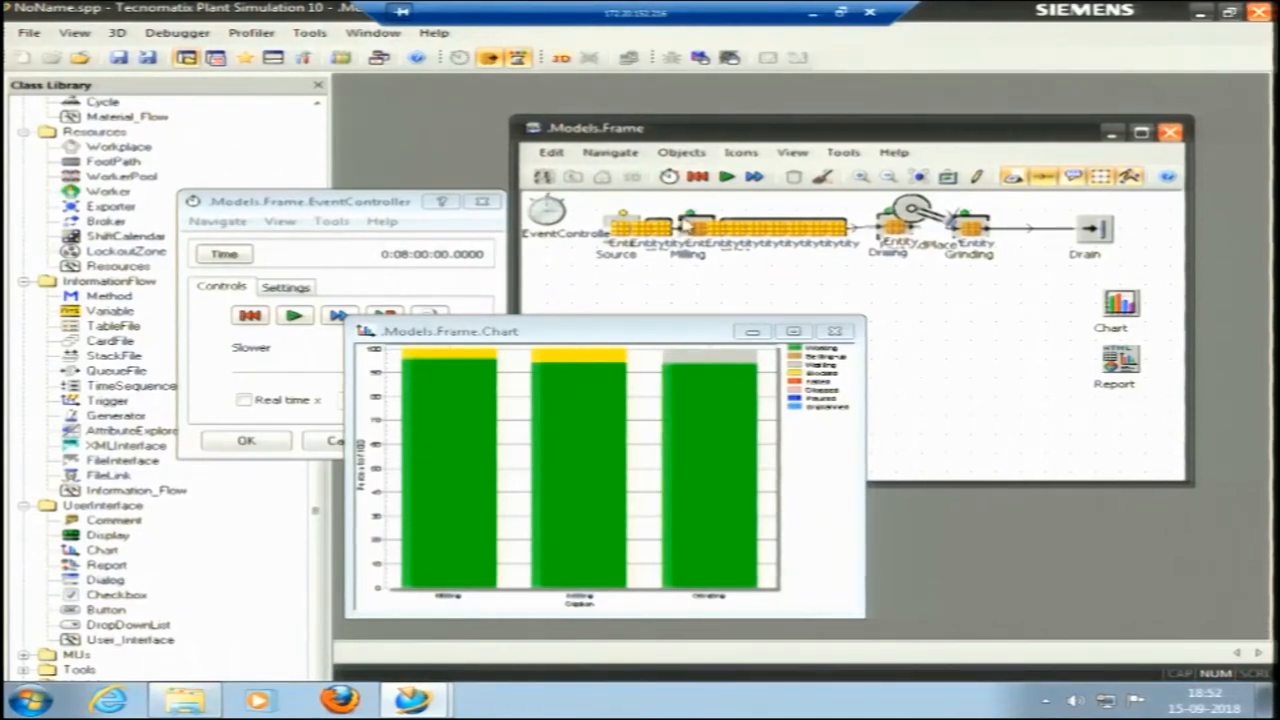
Examine the resource statistics of the Milling station and close its dialog without changes.
right_click(686, 223)
click(752, 233)
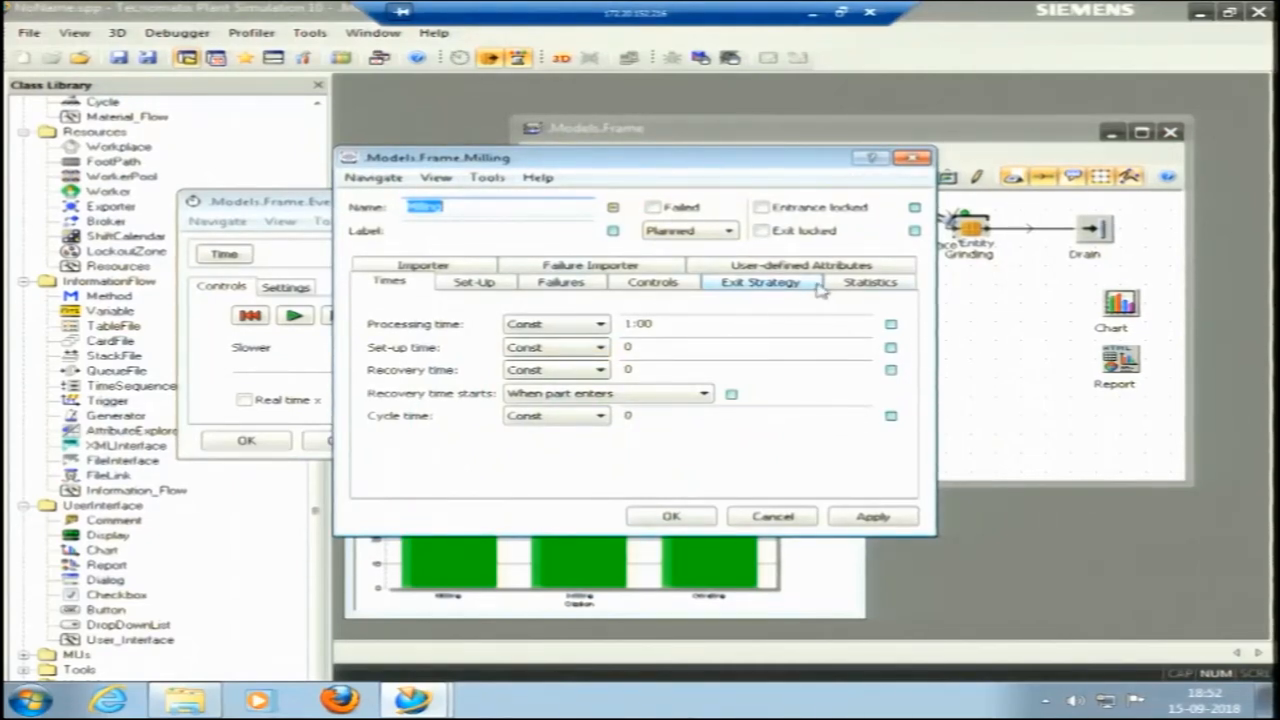
click(853, 286)
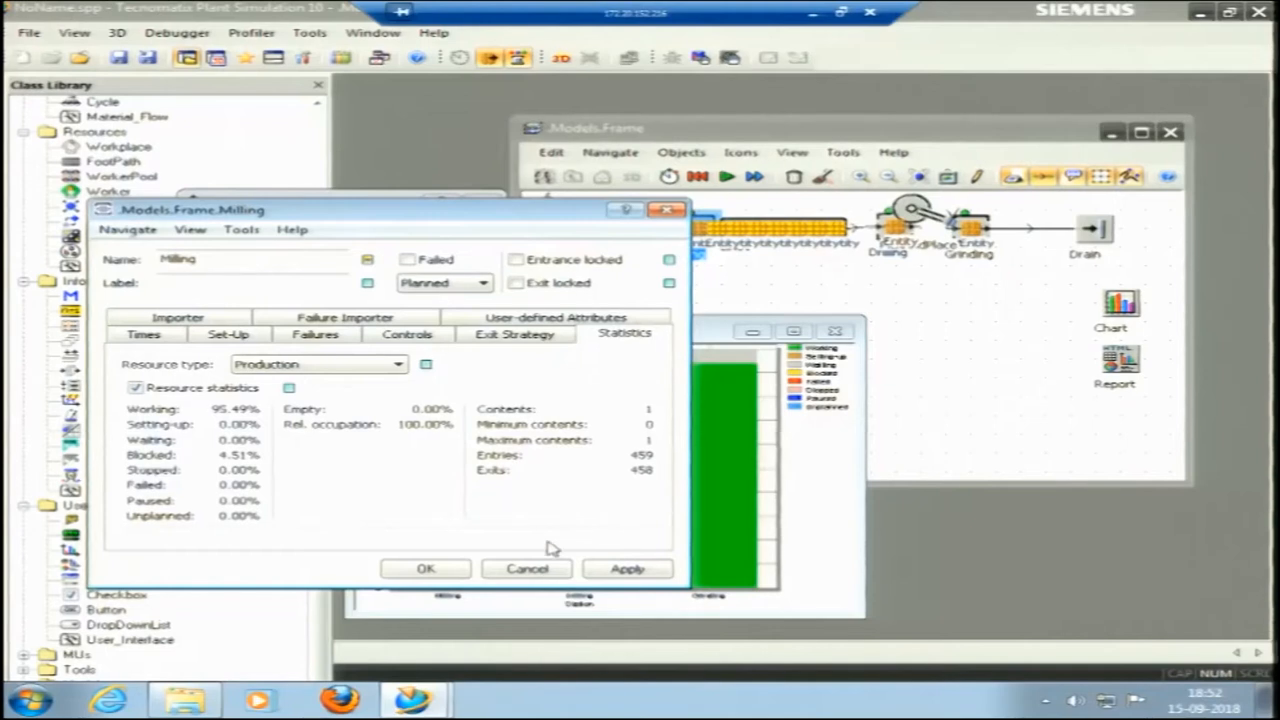
click(526, 572)
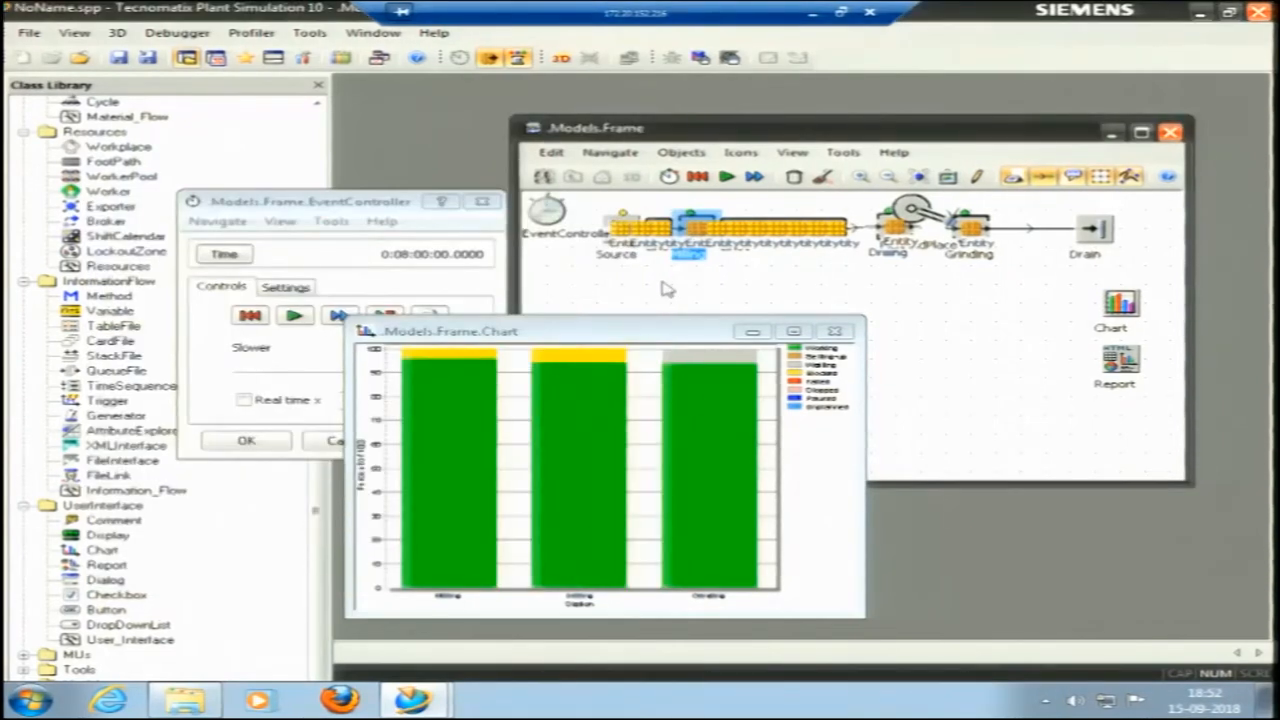
Set the Milling station's existing failure to 80% availability with an MTTR of 1:00.
right_click(698, 238)
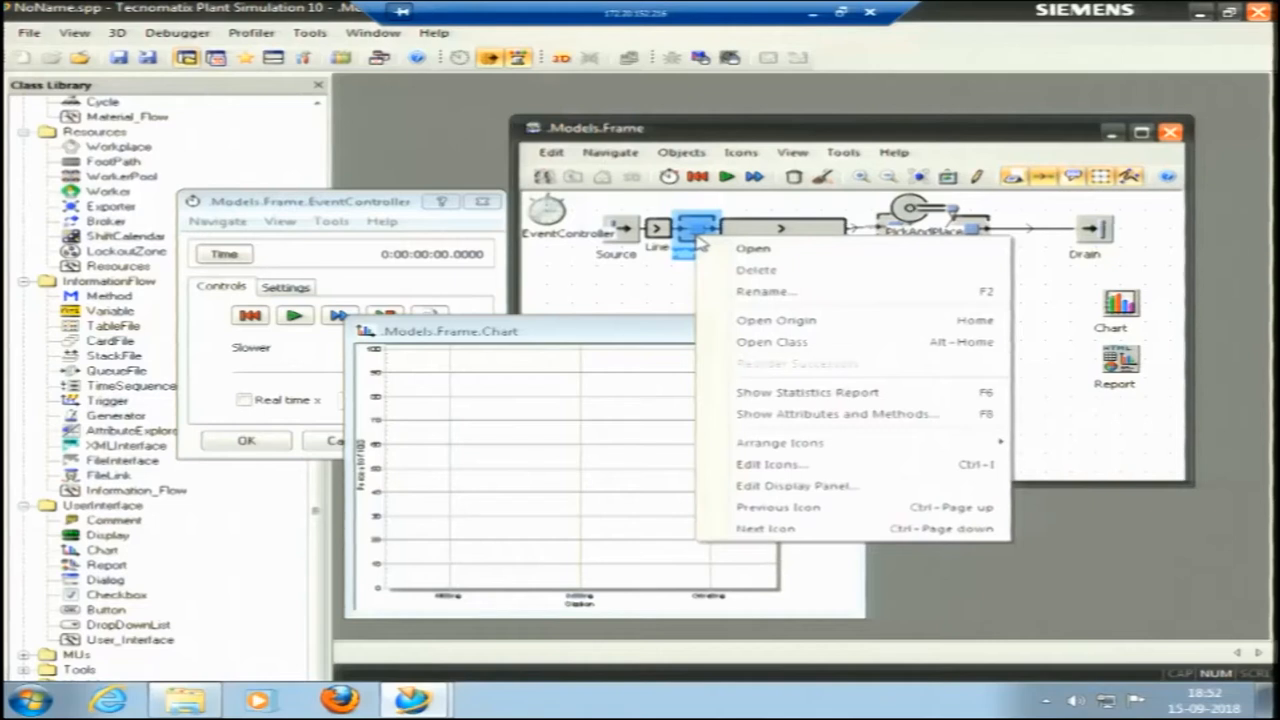
click(758, 252)
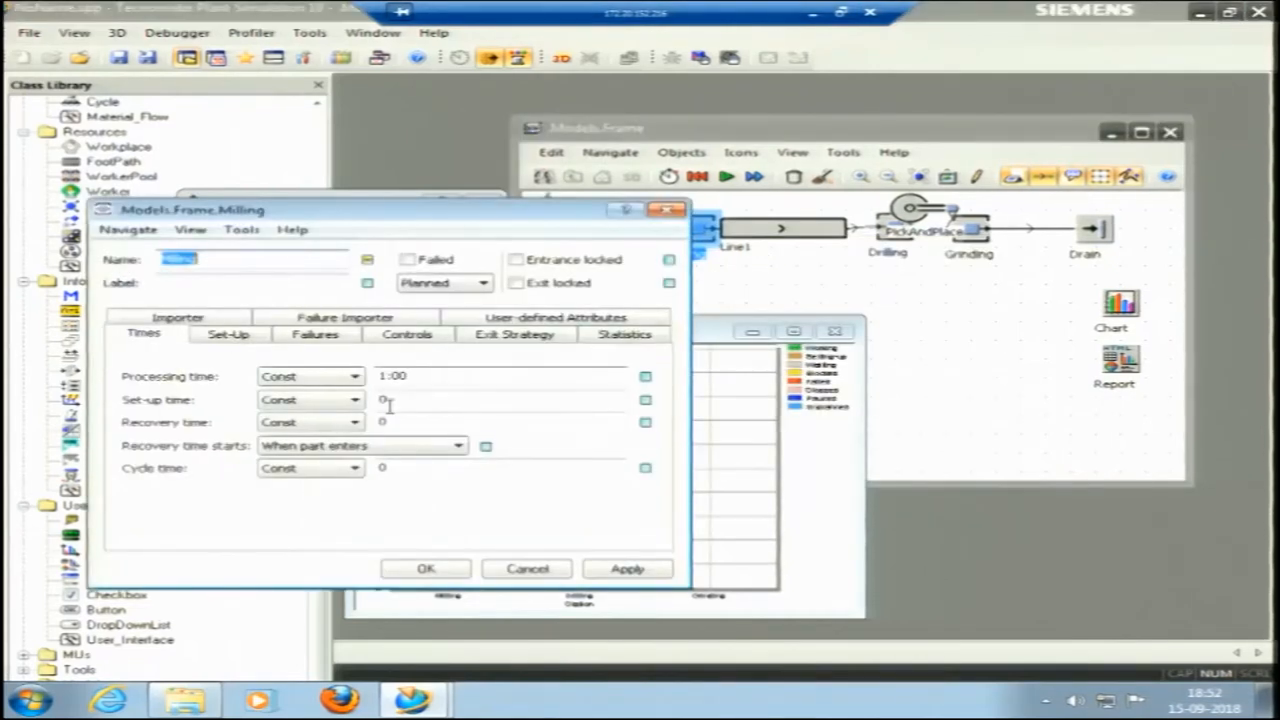
click(310, 336)
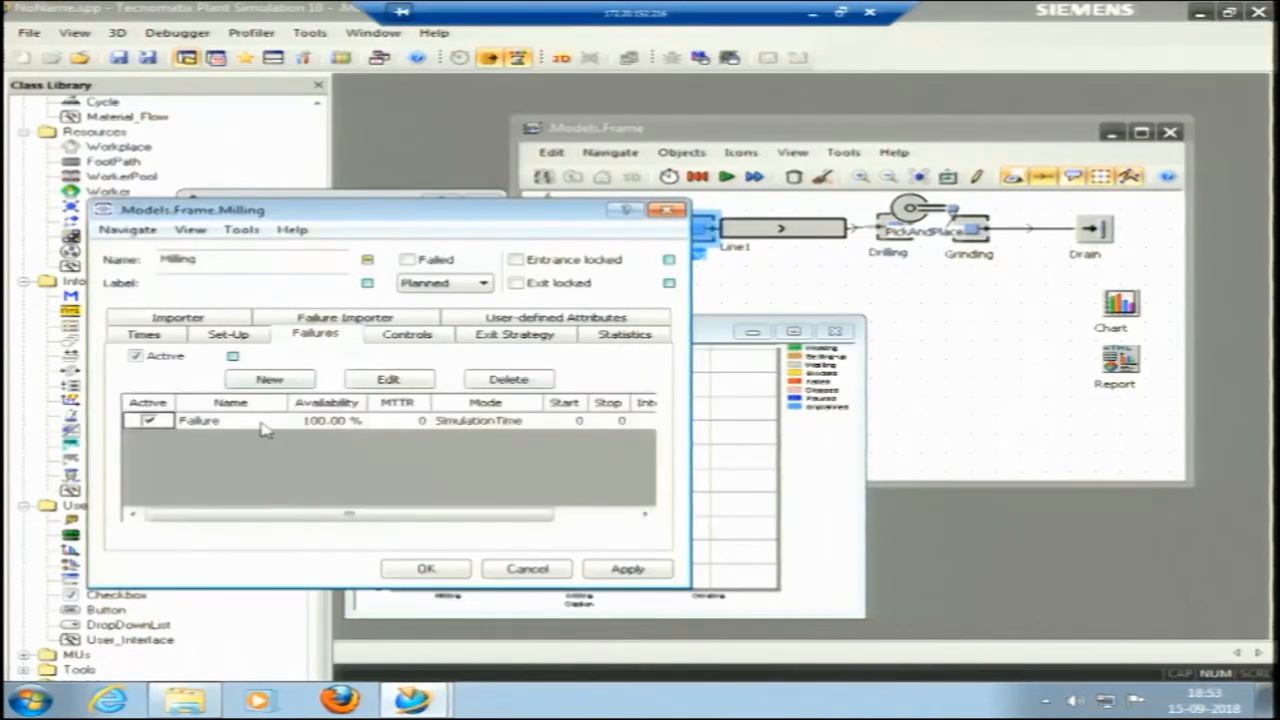
double_click(321, 428)
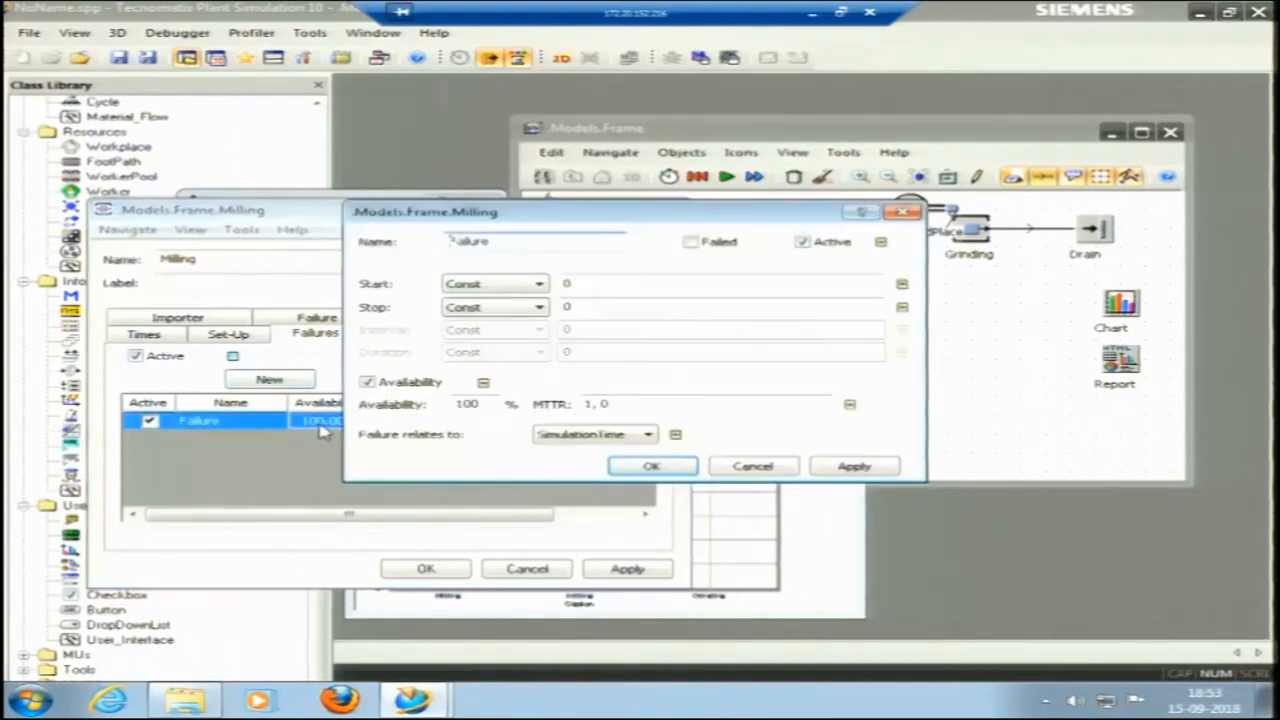
double_click(477, 404)
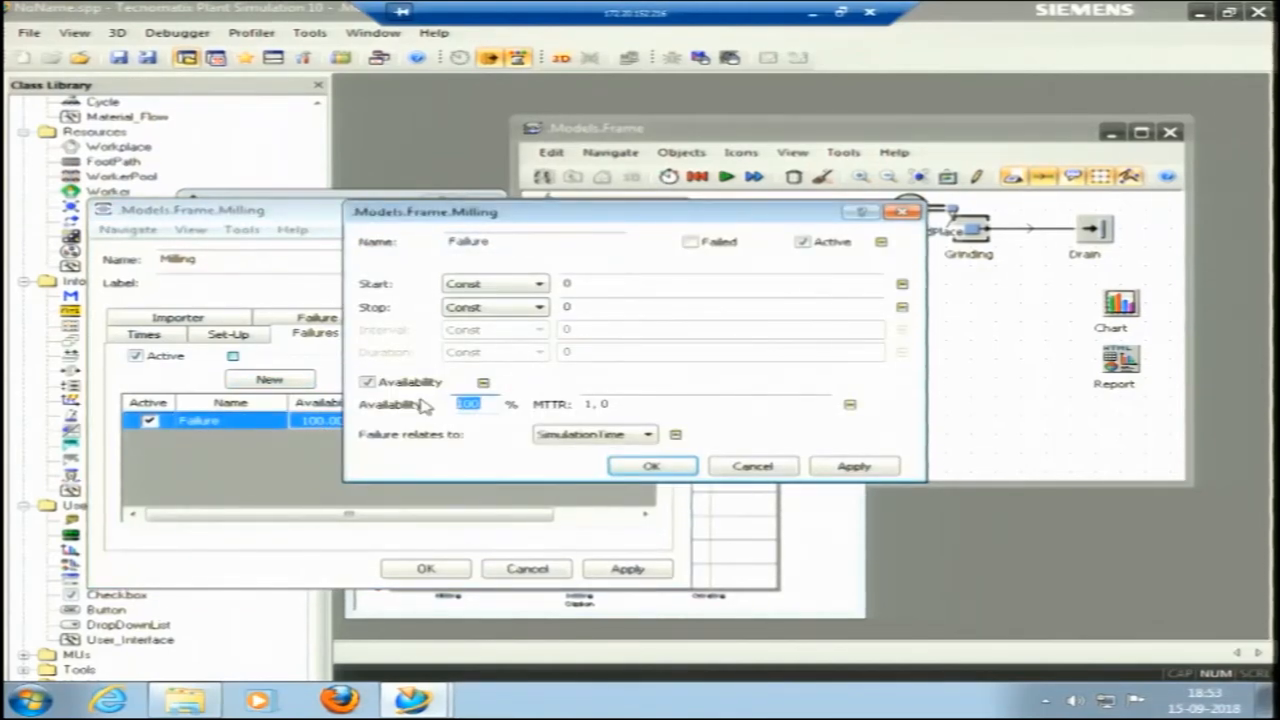
text(8)
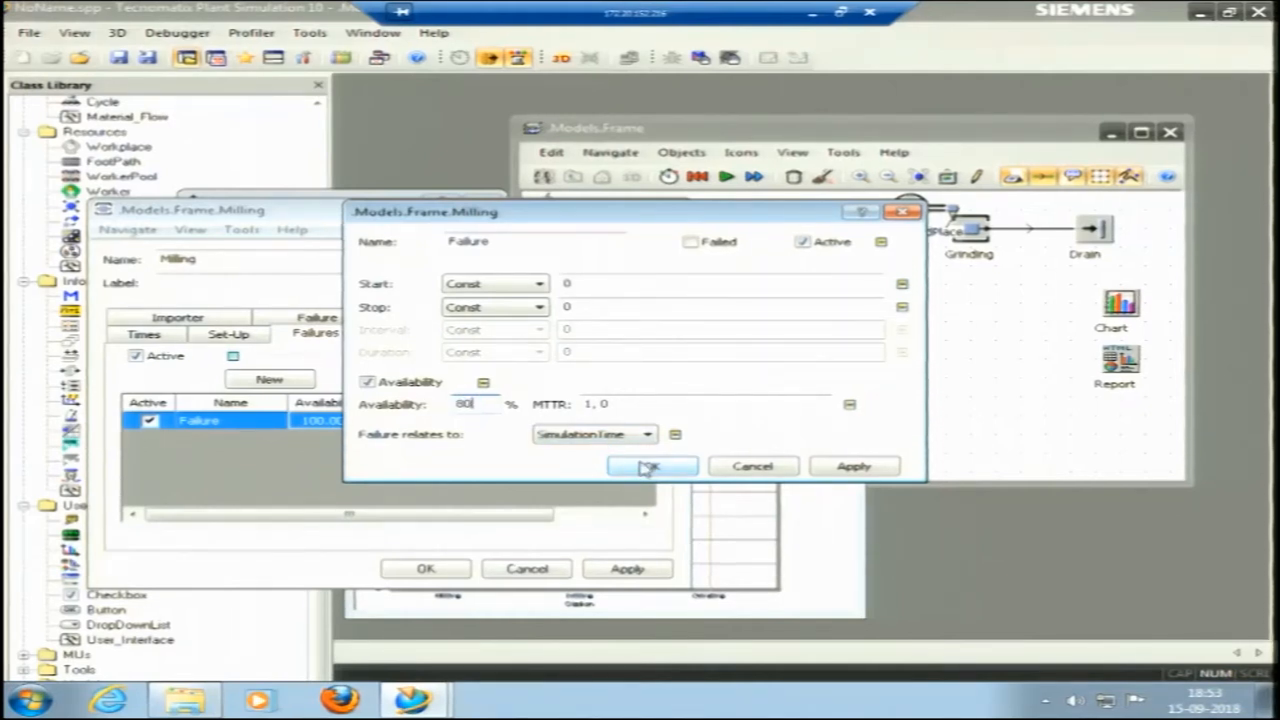
text(0)
click(829, 474)
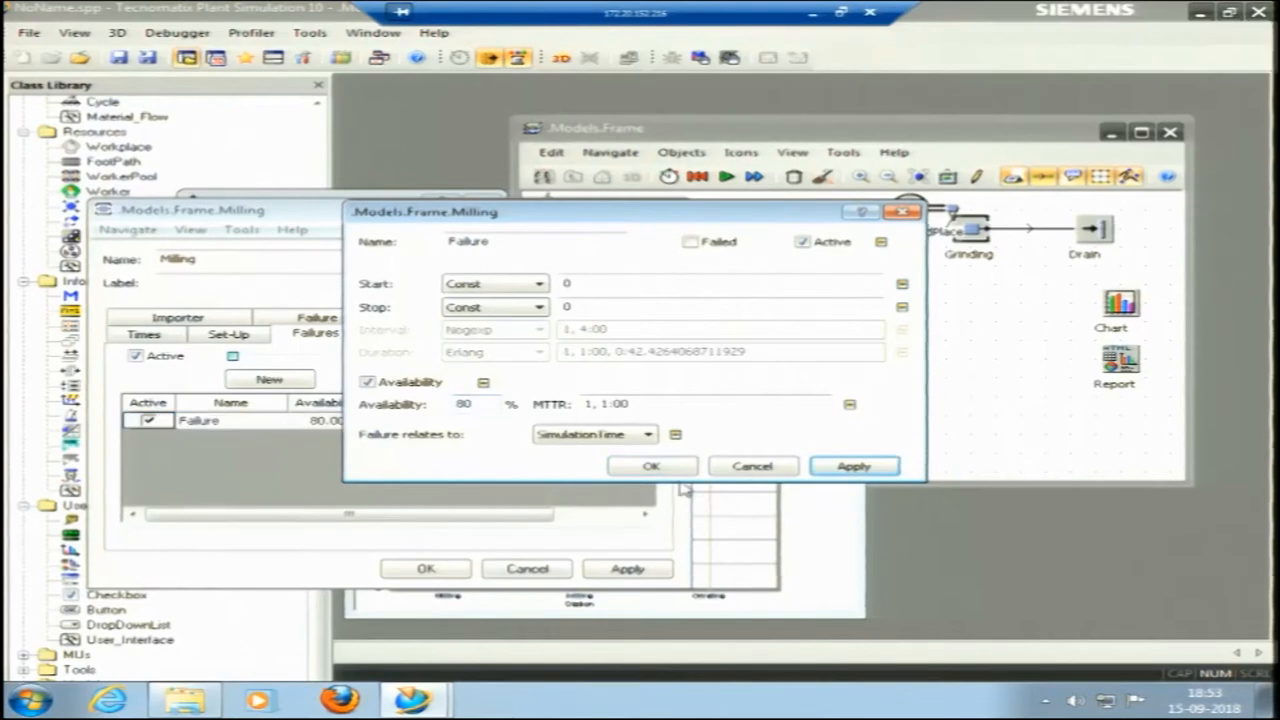
click(651, 467)
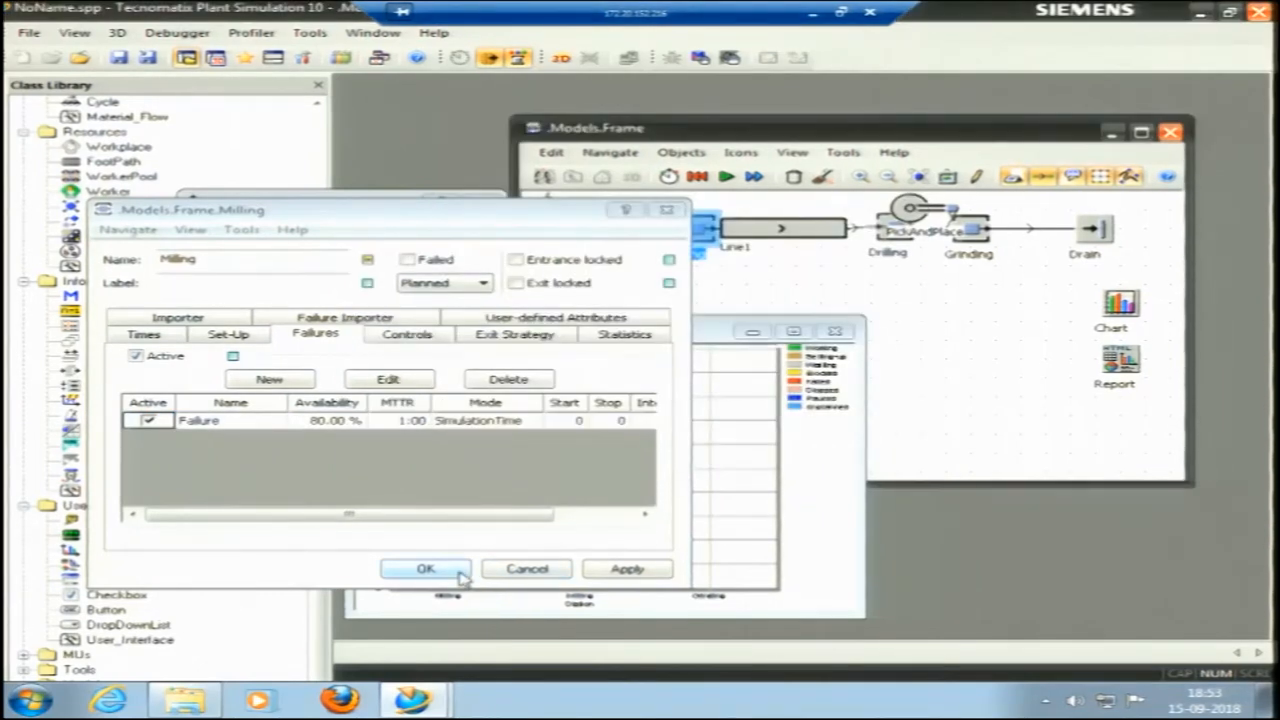
click(425, 568)
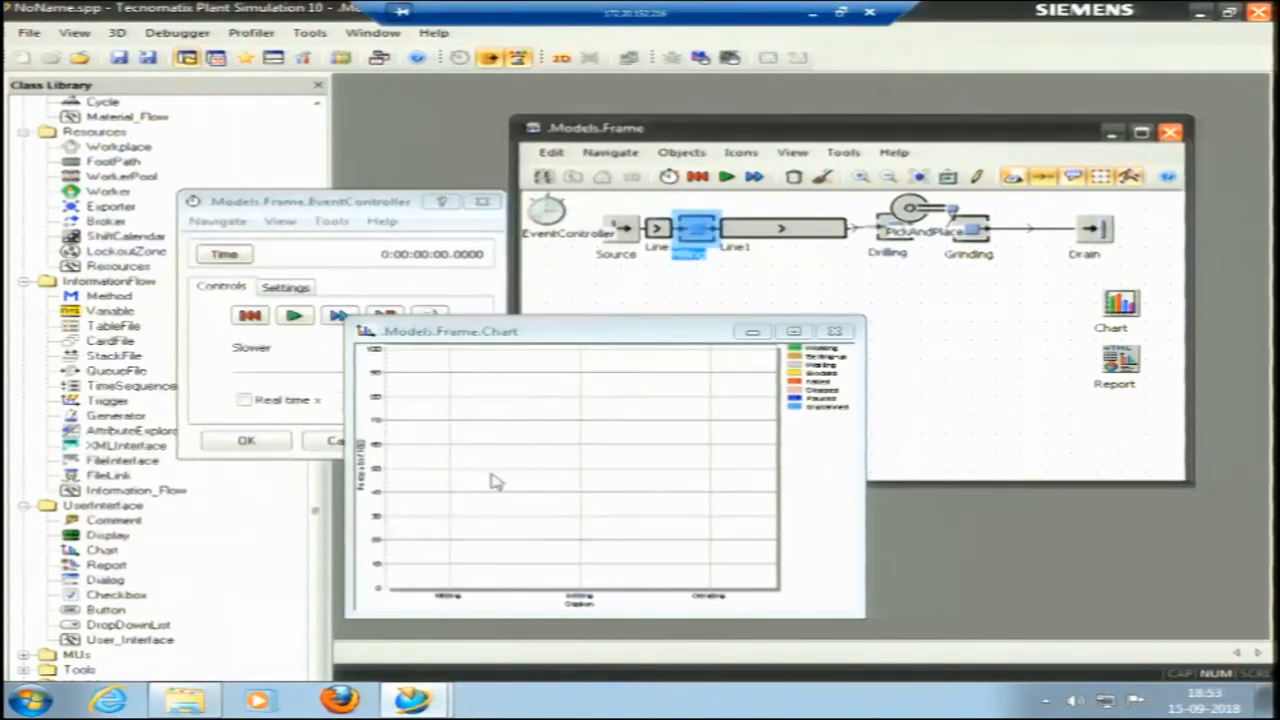
Reset and rerun the simulation, and examine the chart's failed, waiting and blocked shares at full size.
click(250, 316)
click(293, 315)
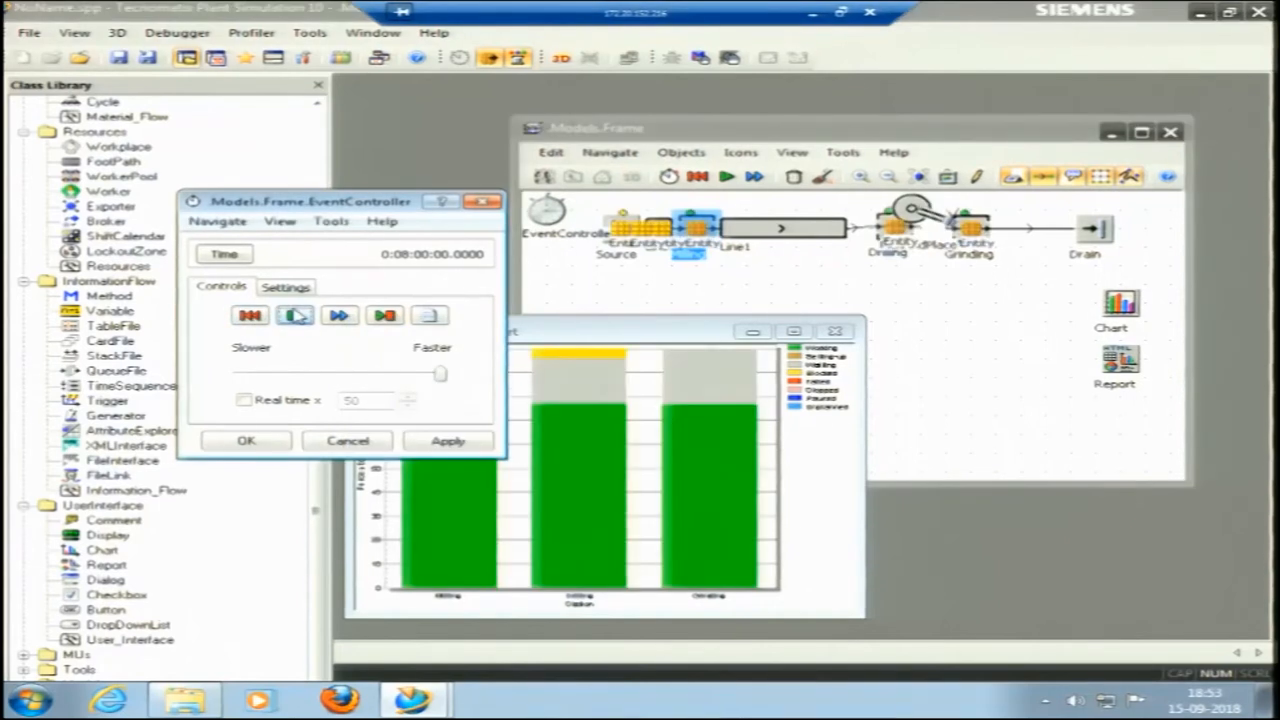
click(541, 331)
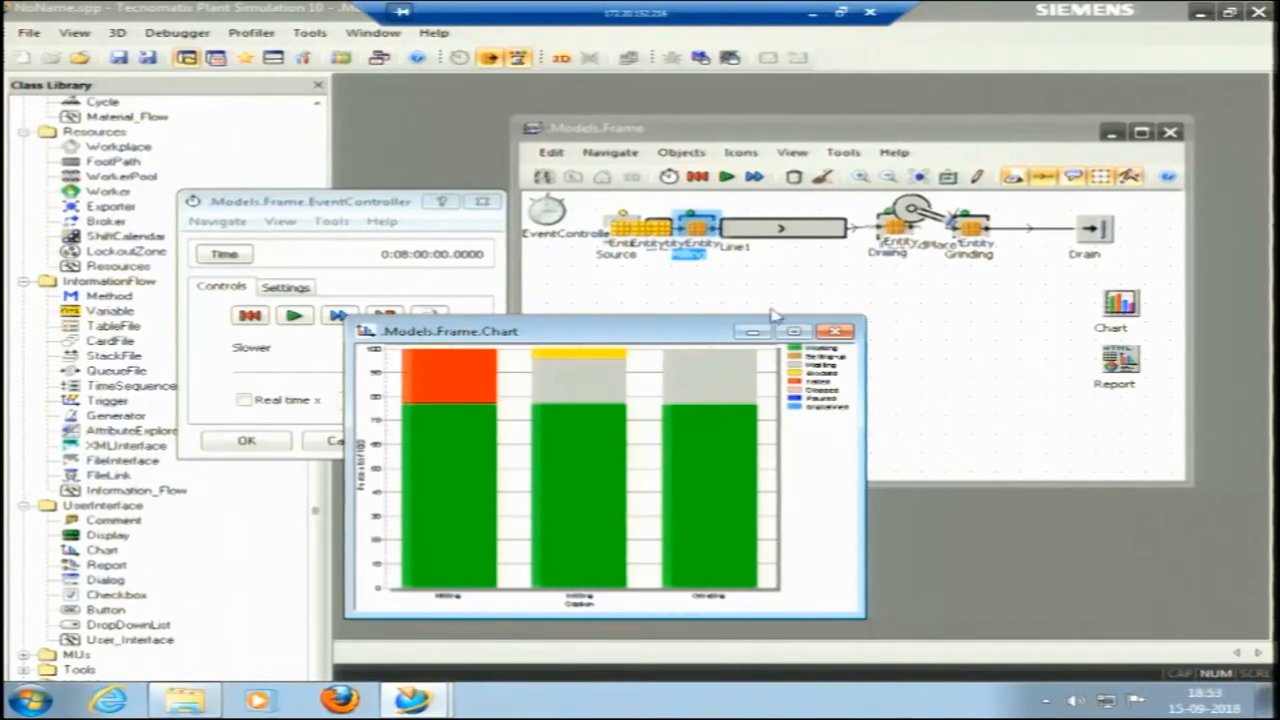
click(793, 332)
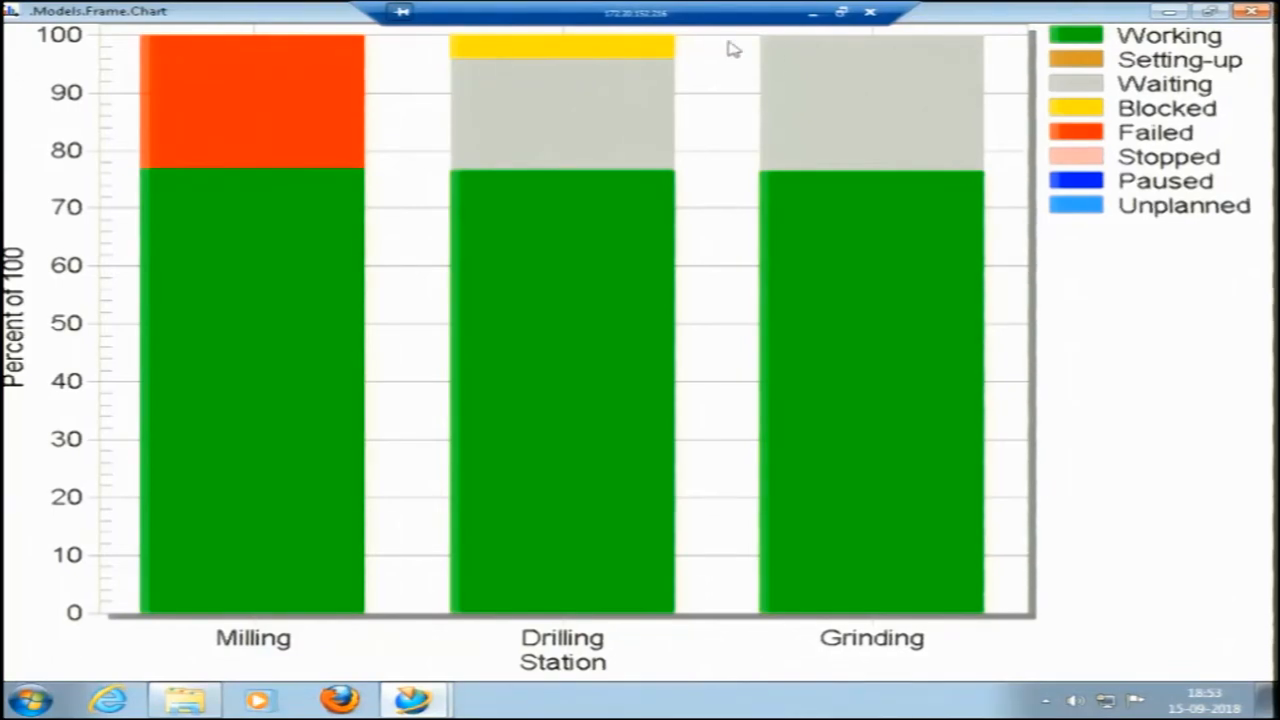
double_click(806, 58)
click(914, 175)
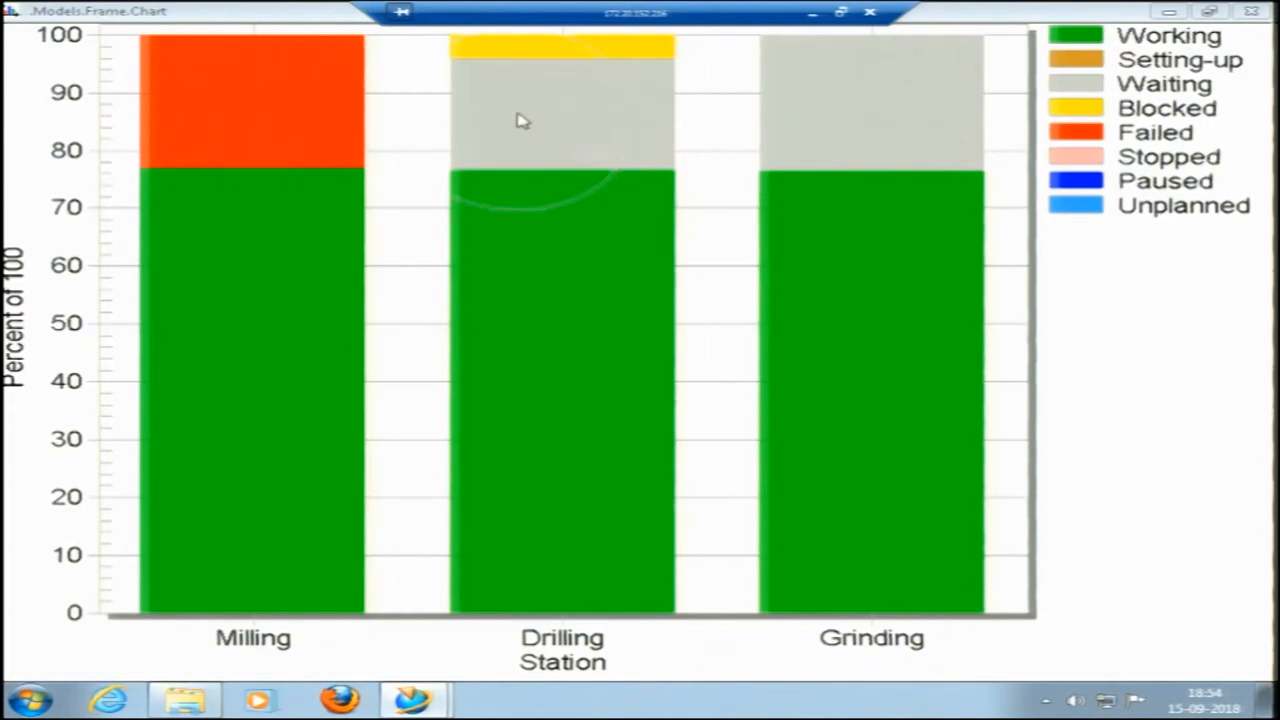
Compare the Milling, Drilling and Grinding shares in the enlarged chart and restore the chart window to its smaller size.
key(ctrl)
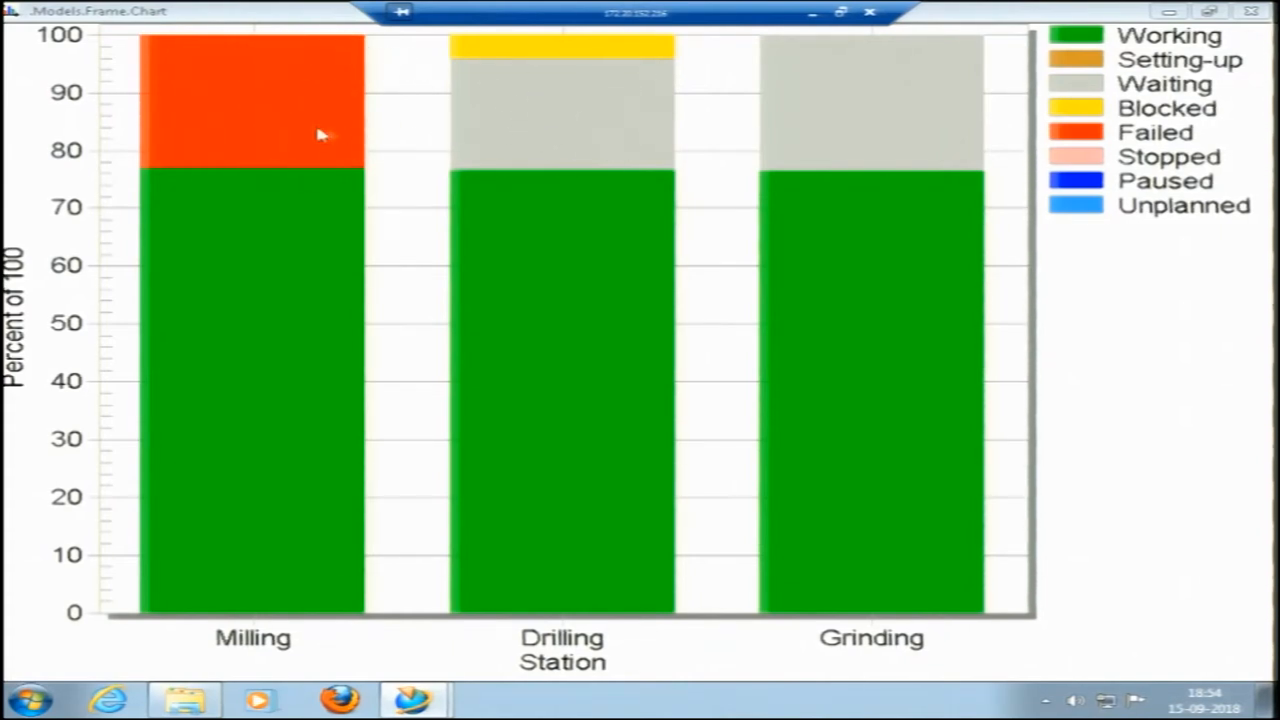
key(ctrl)
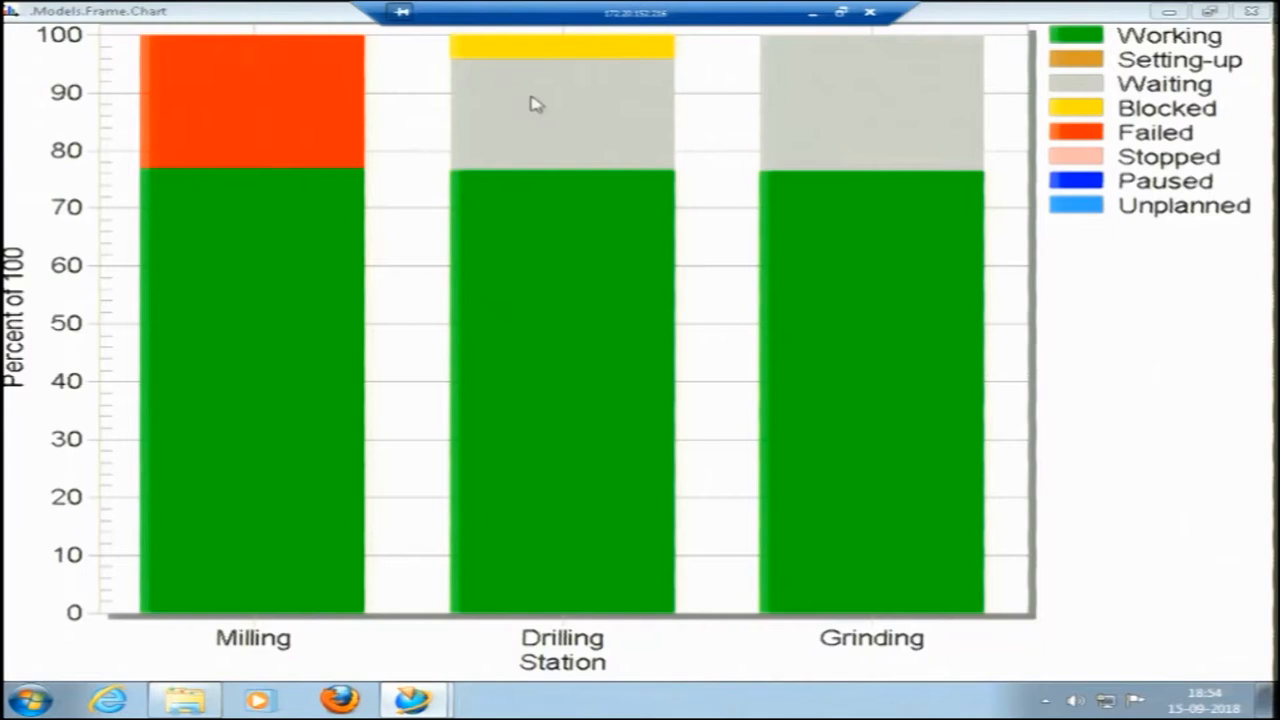
click(1209, 11)
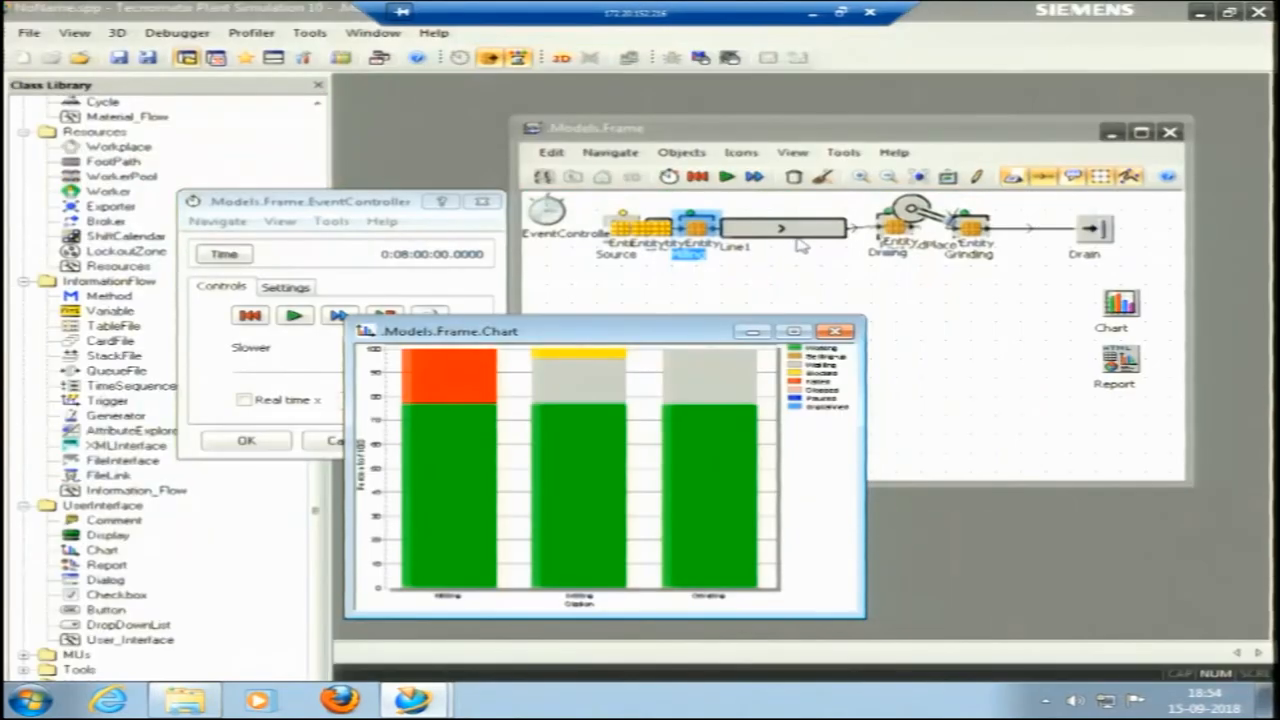
Examine the Drilling station's resource statistics side by side with the chart and close its dialog without changes.
right_click(897, 218)
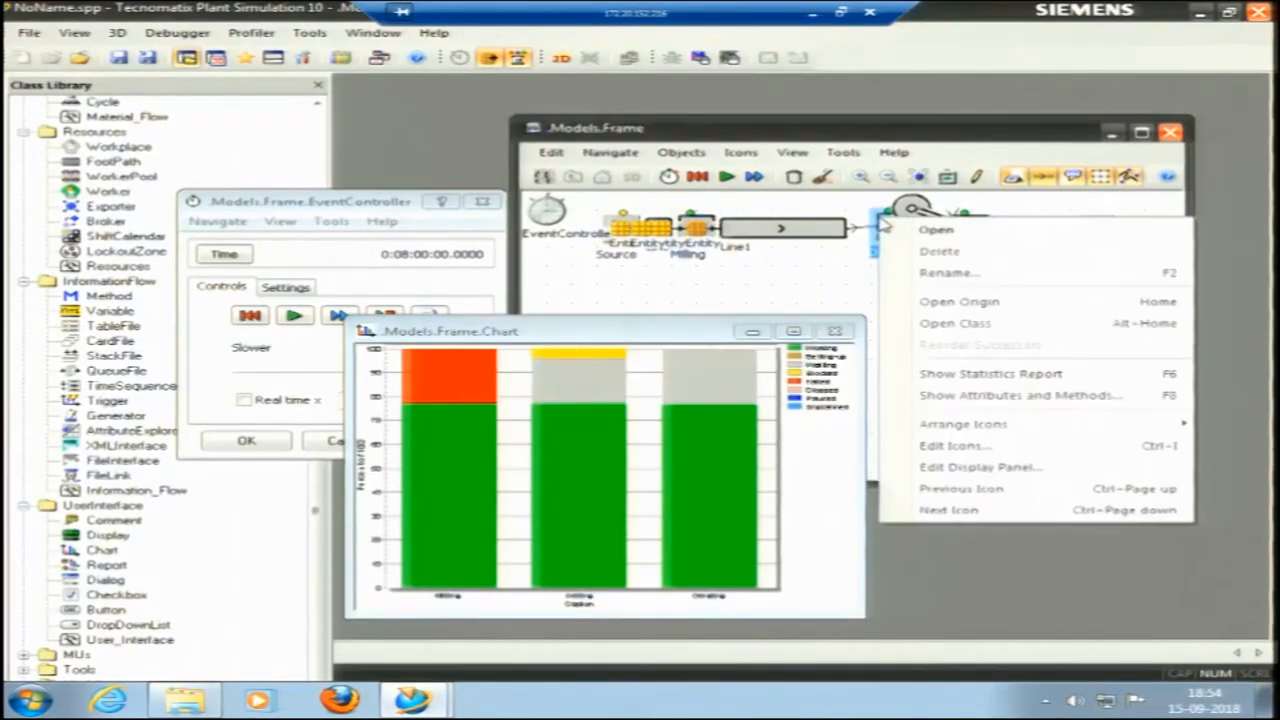
click(917, 230)
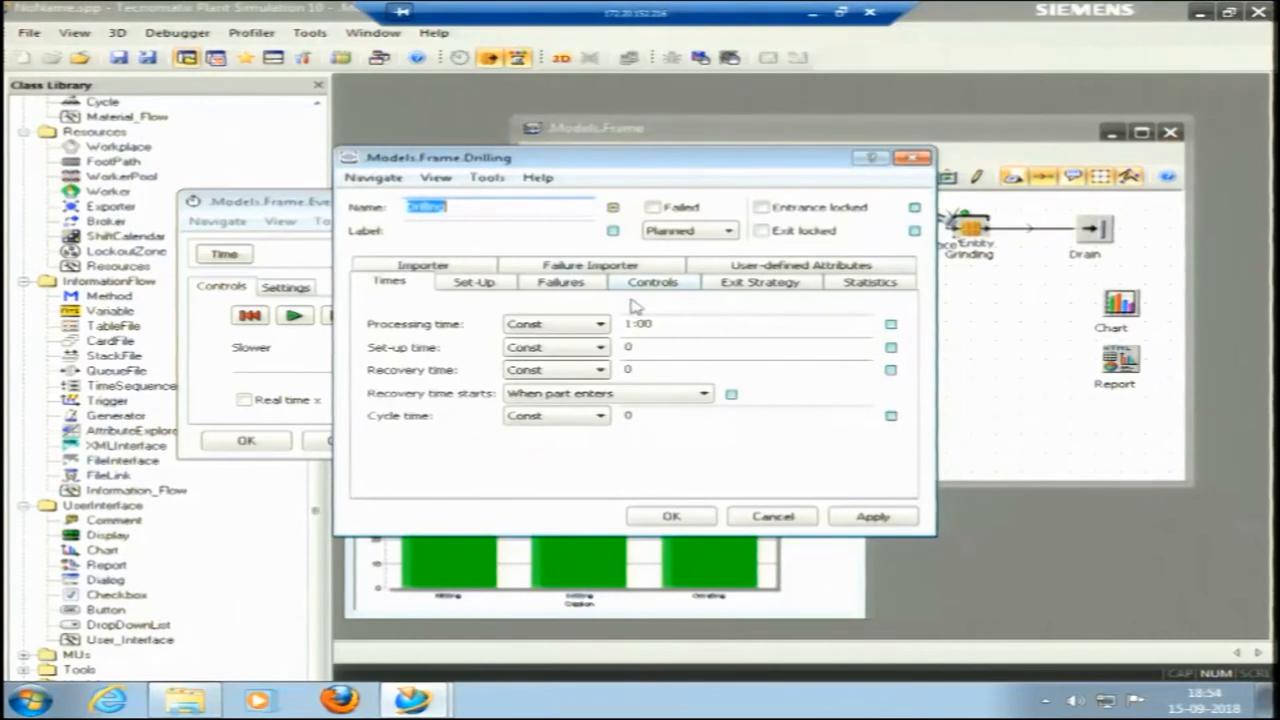
click(850, 284)
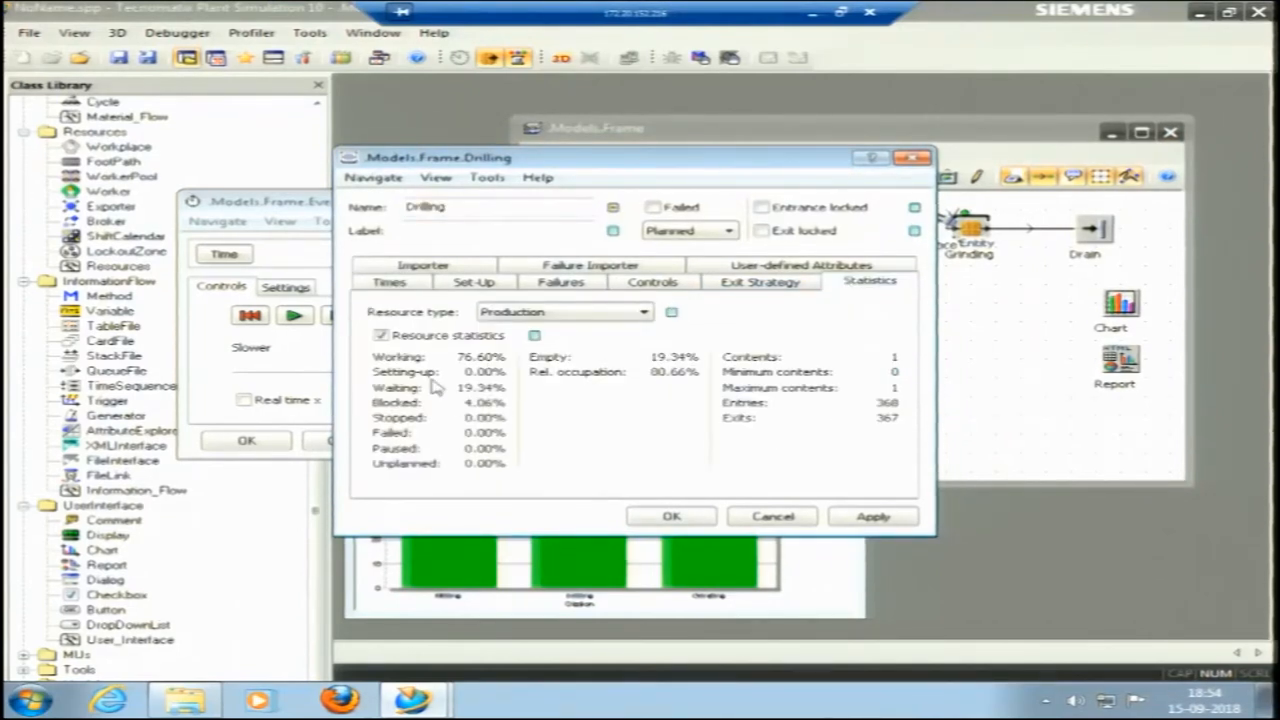
drag(560, 165, 910, 186)
drag(565, 328, 350, 242)
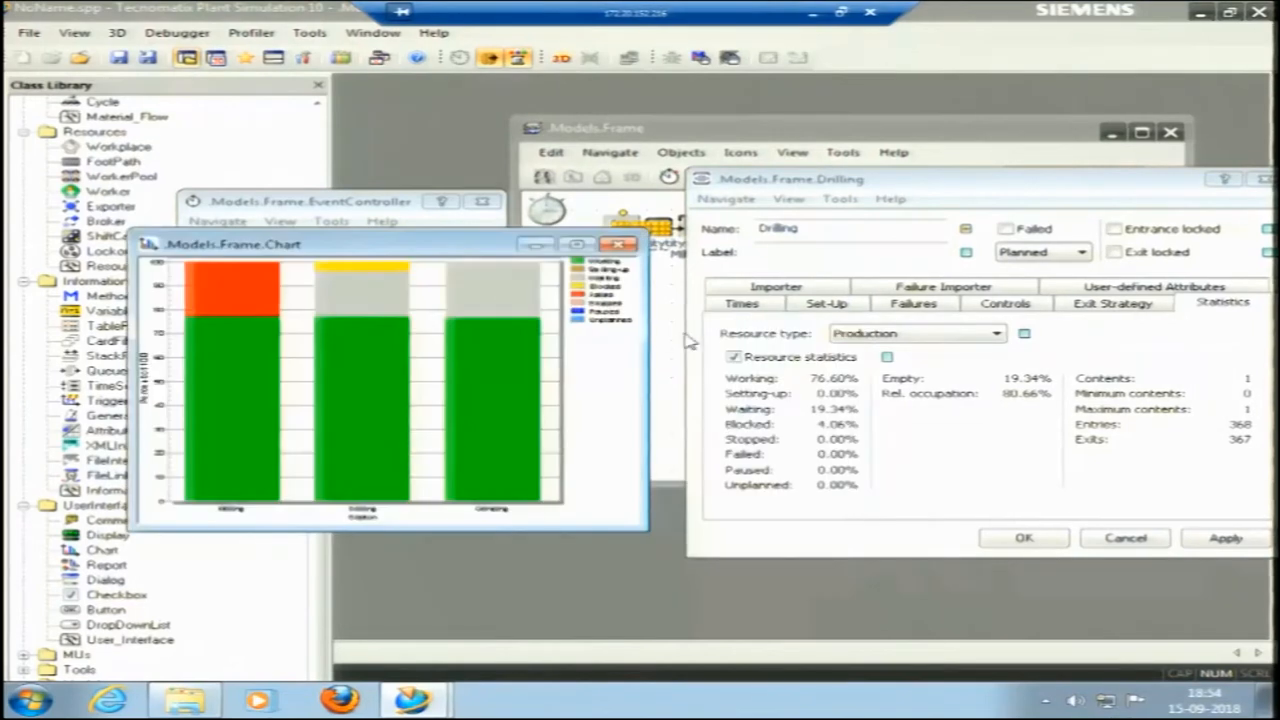
click(822, 388)
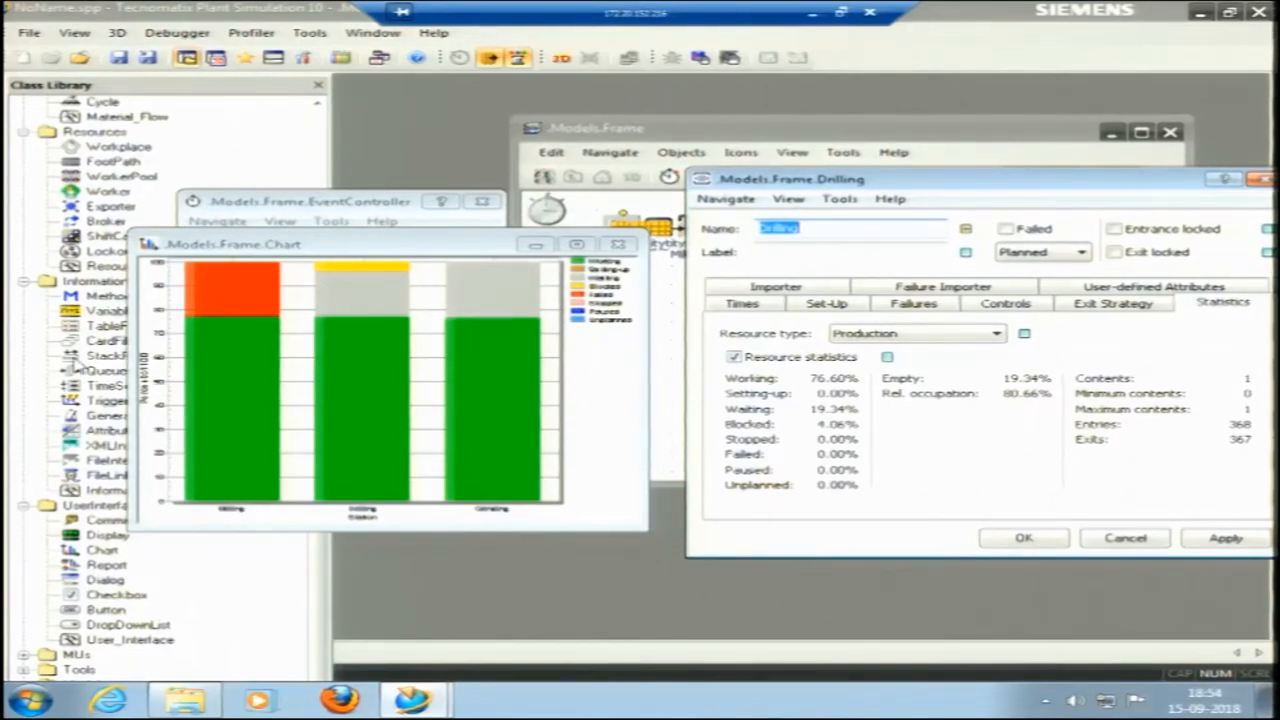
click(220, 178)
scroll(222, 179, up, 8)
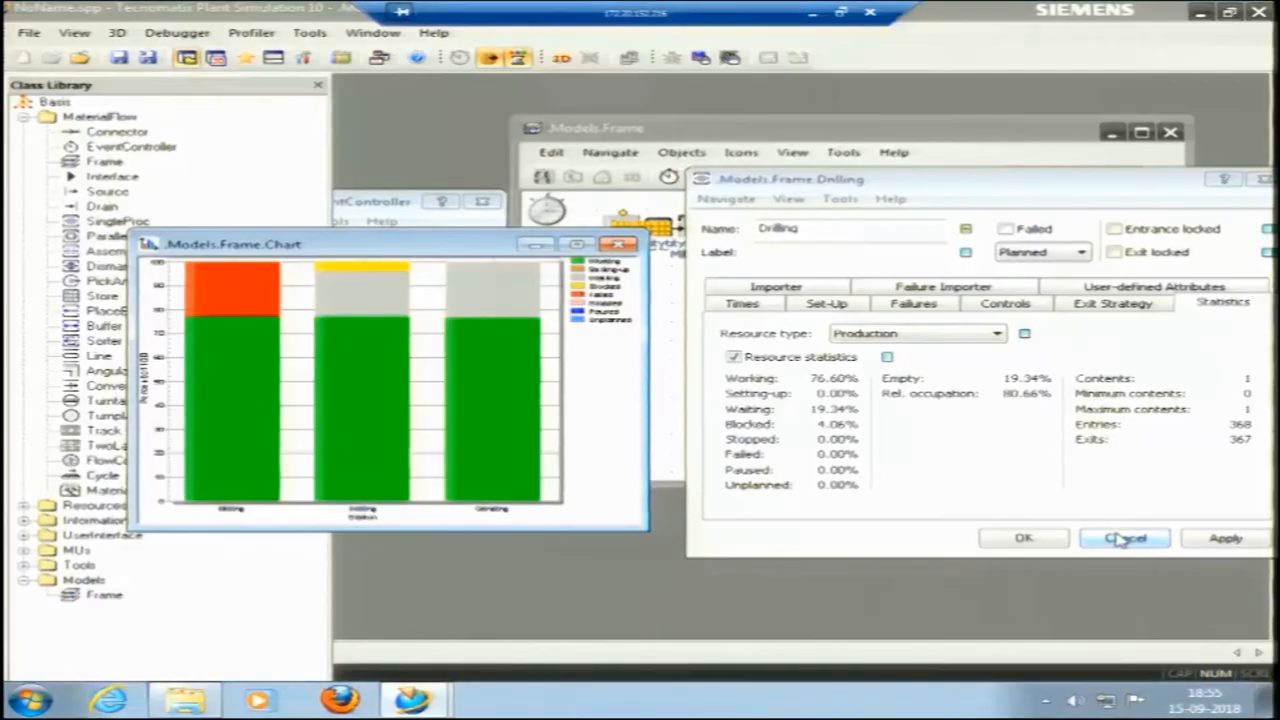
click(1120, 540)
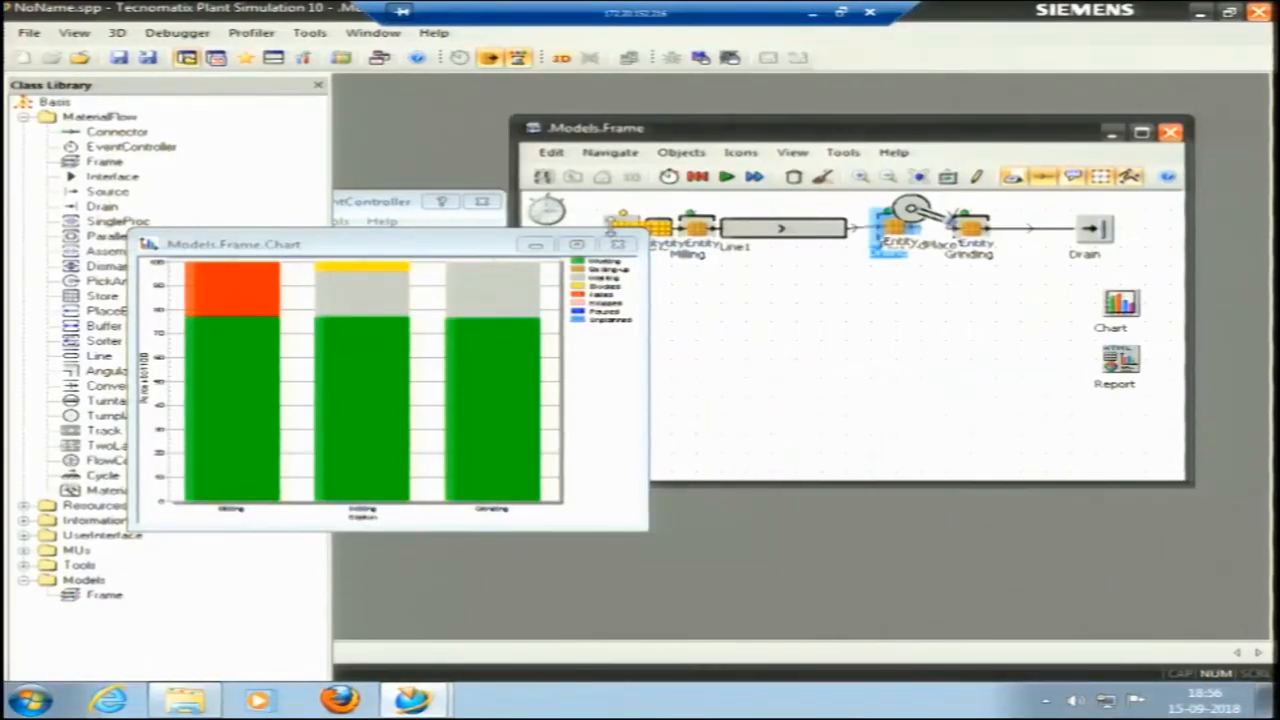
Close the chart, reset the simulation, and move the EventController and model frame windows clear of the Class Library.
click(628, 244)
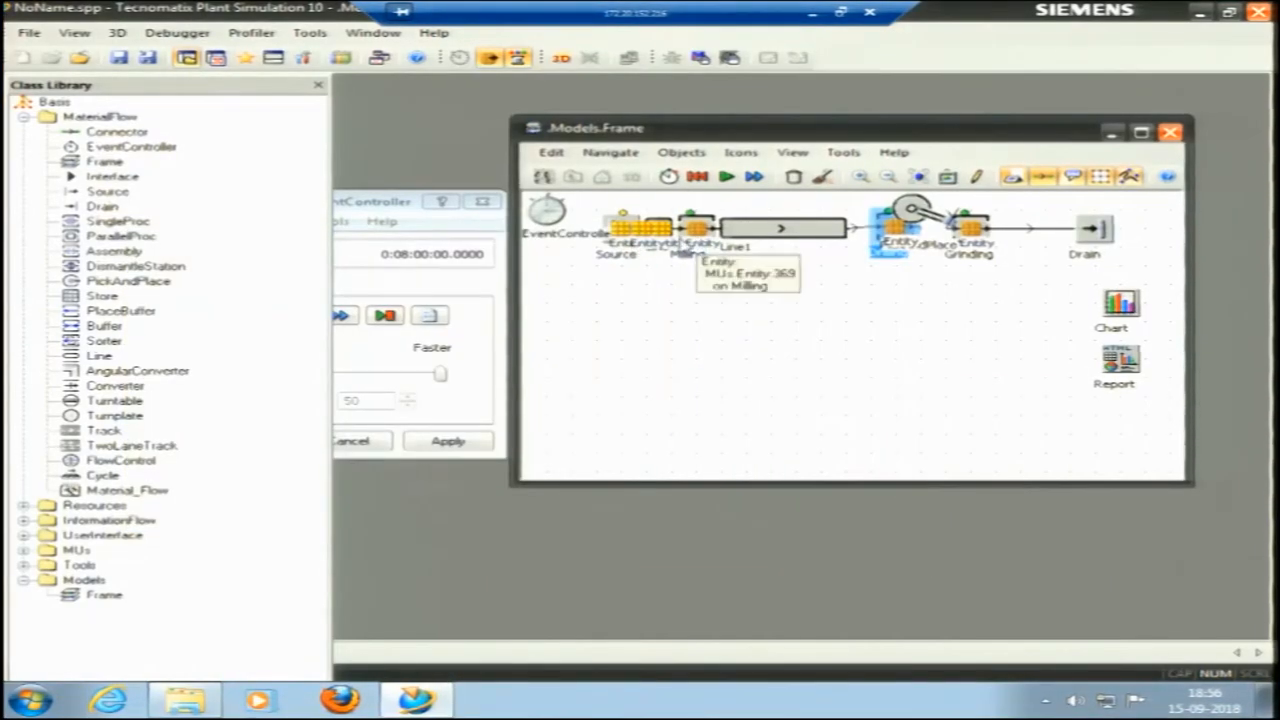
click(695, 175)
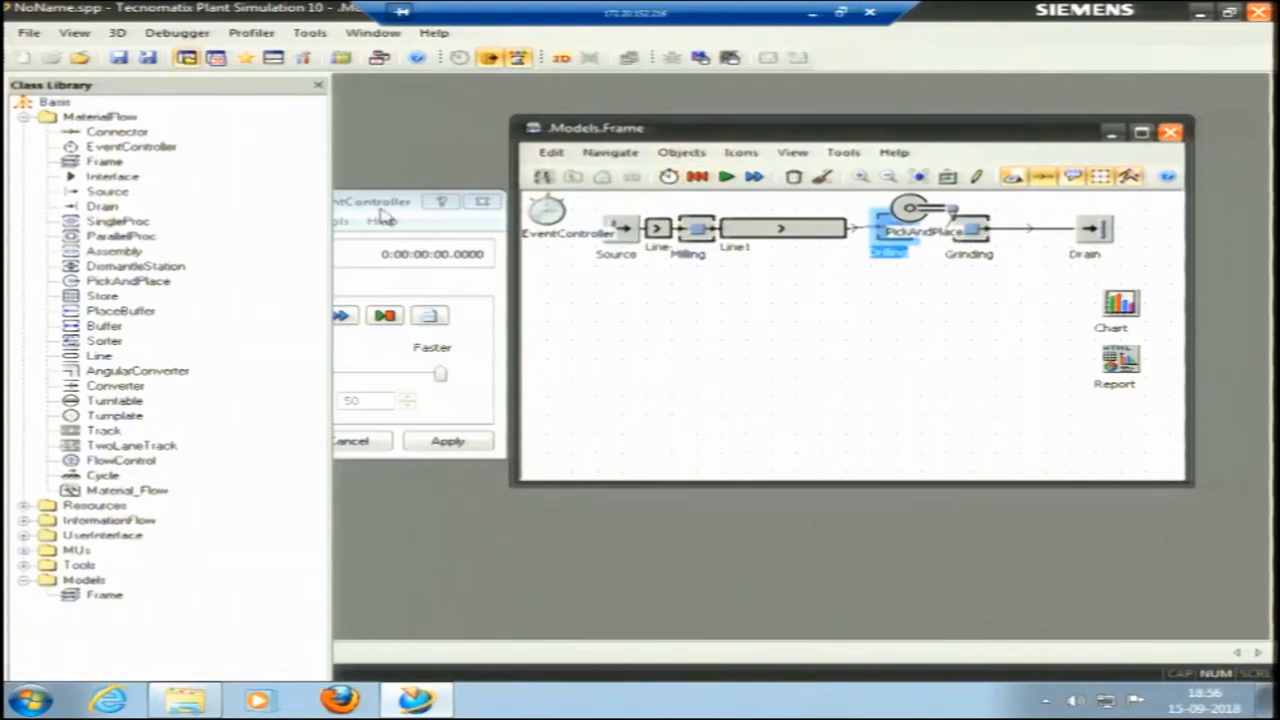
click(410, 222)
drag(380, 203, 956, 384)
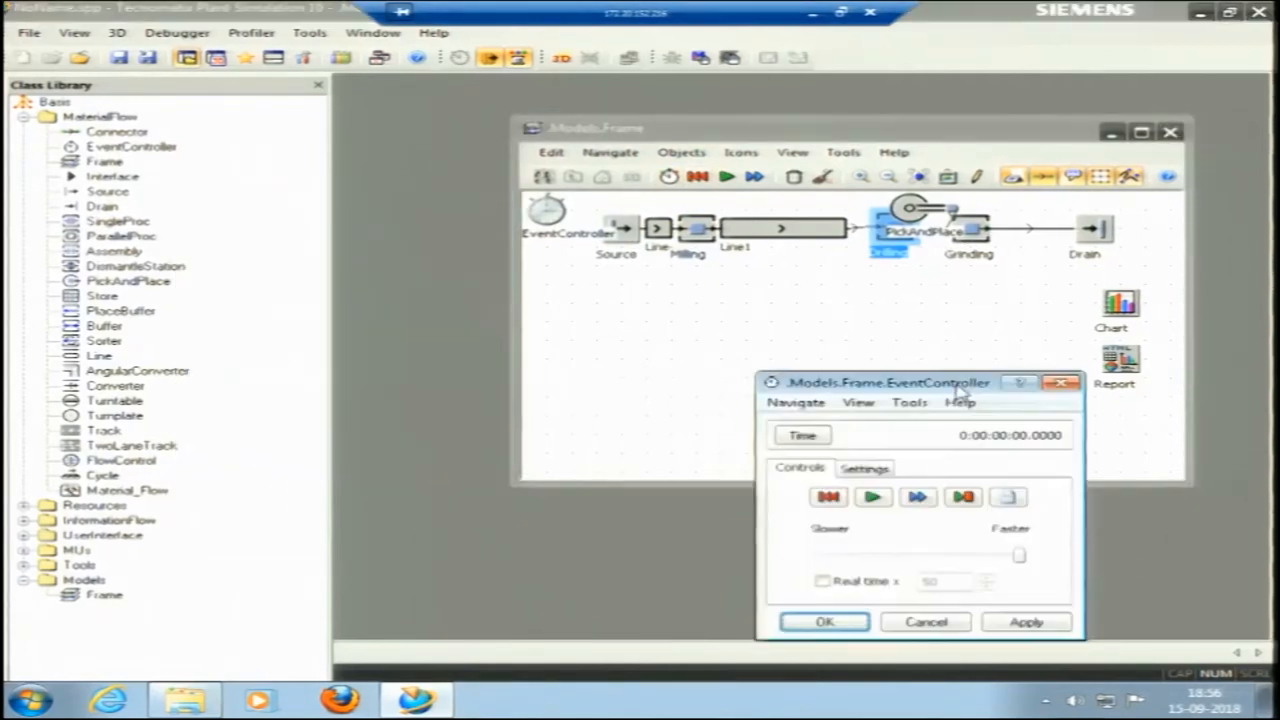
drag(822, 137, 804, 109)
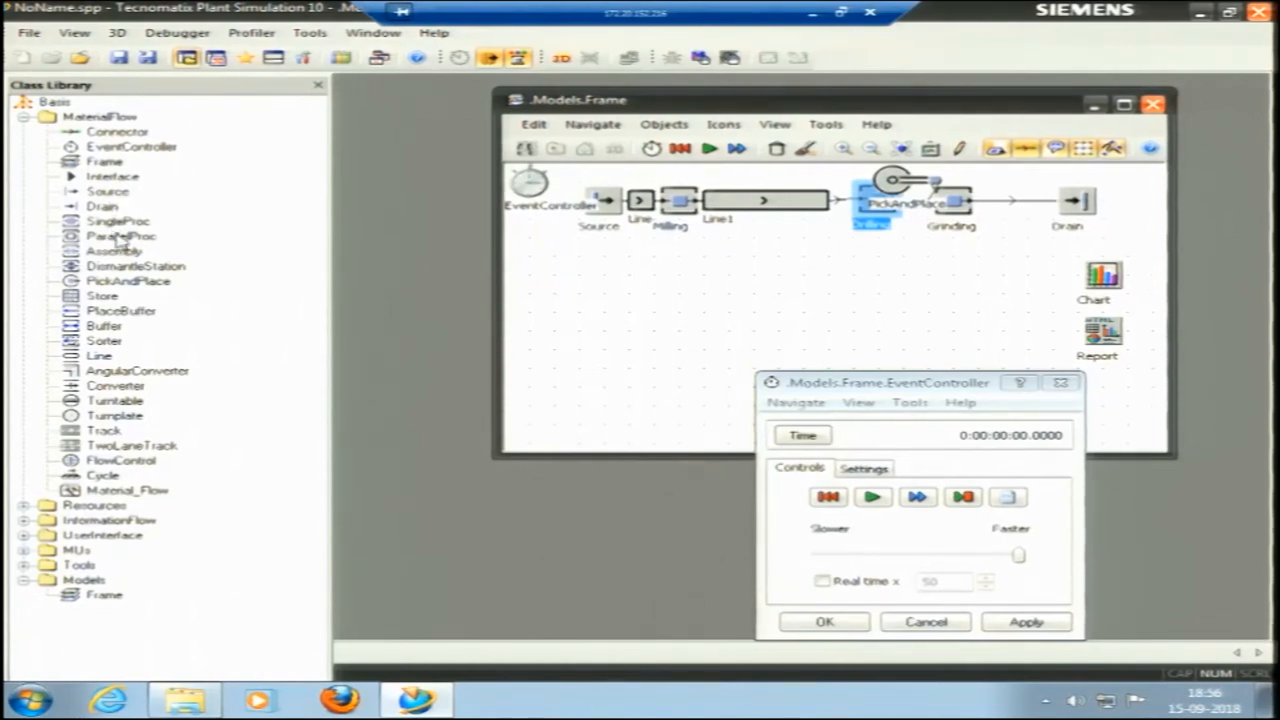
Insert a ParallelProc in the empty area below the line and set its X-dimension to 3 and Y-dimension to 1.
drag(118, 240, 621, 304)
right_click(621, 304)
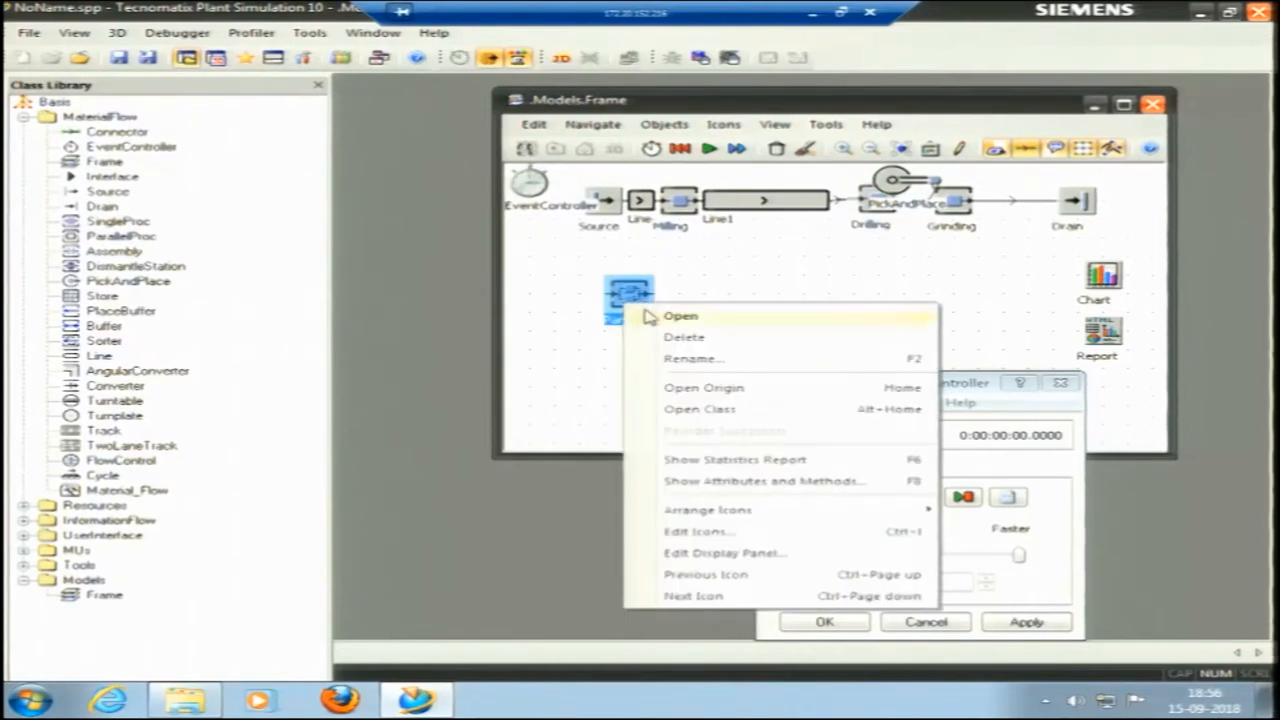
click(648, 316)
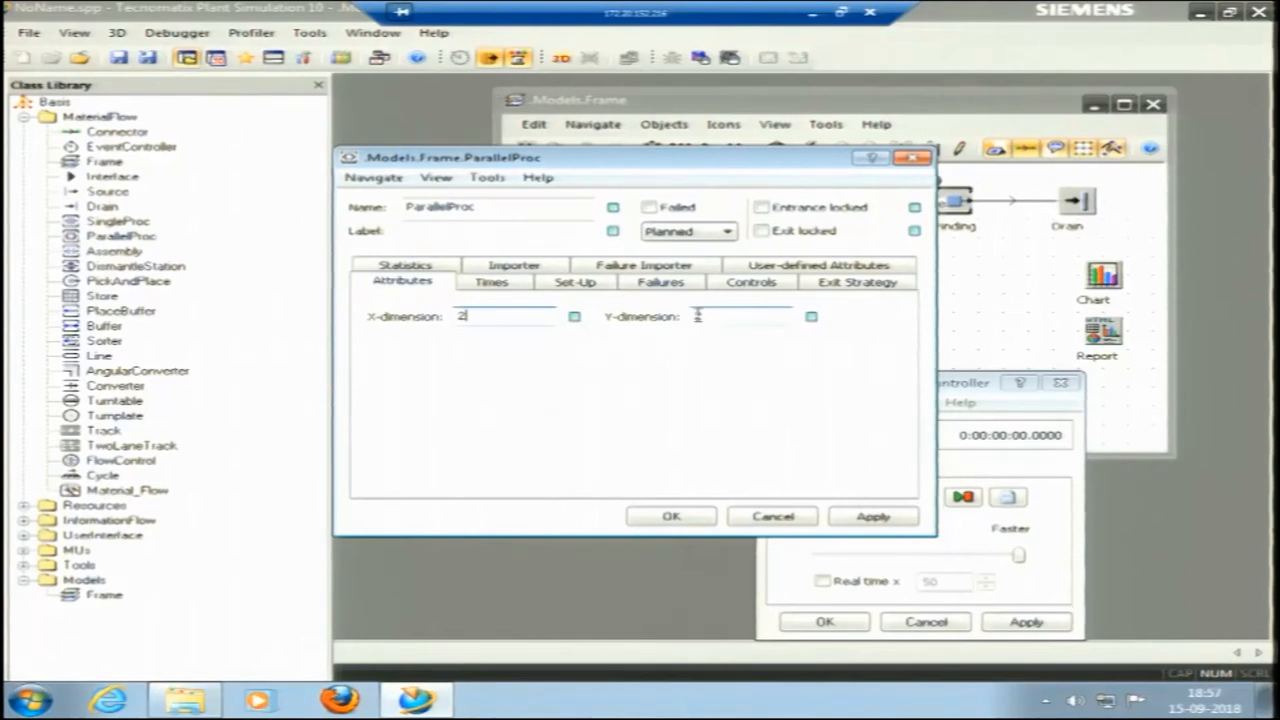
click(506, 284)
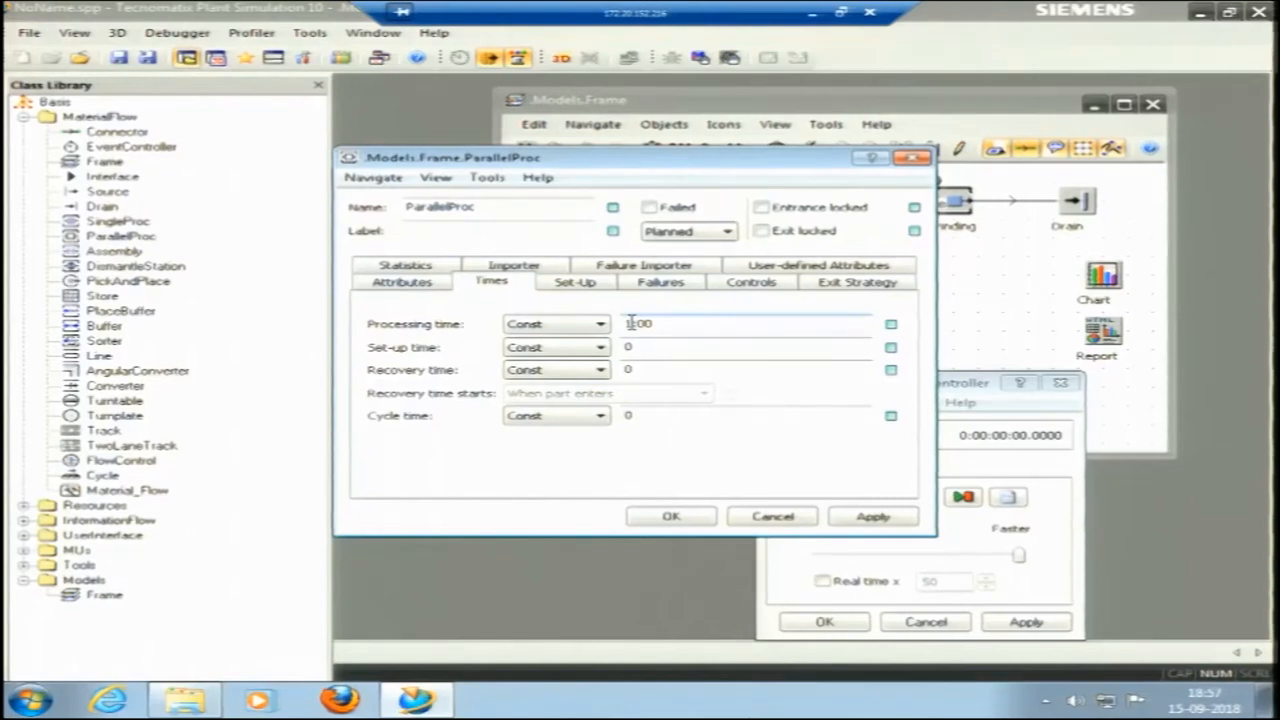
click(402, 283)
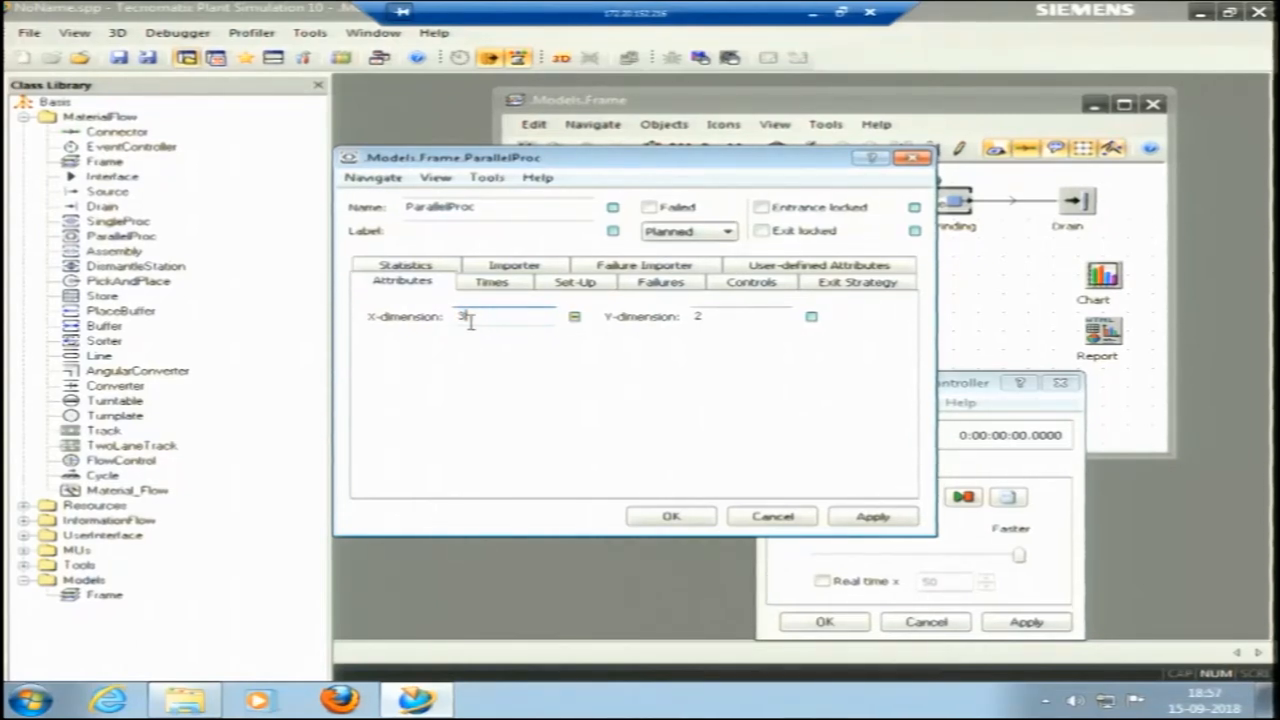
click(703, 316)
text(1)
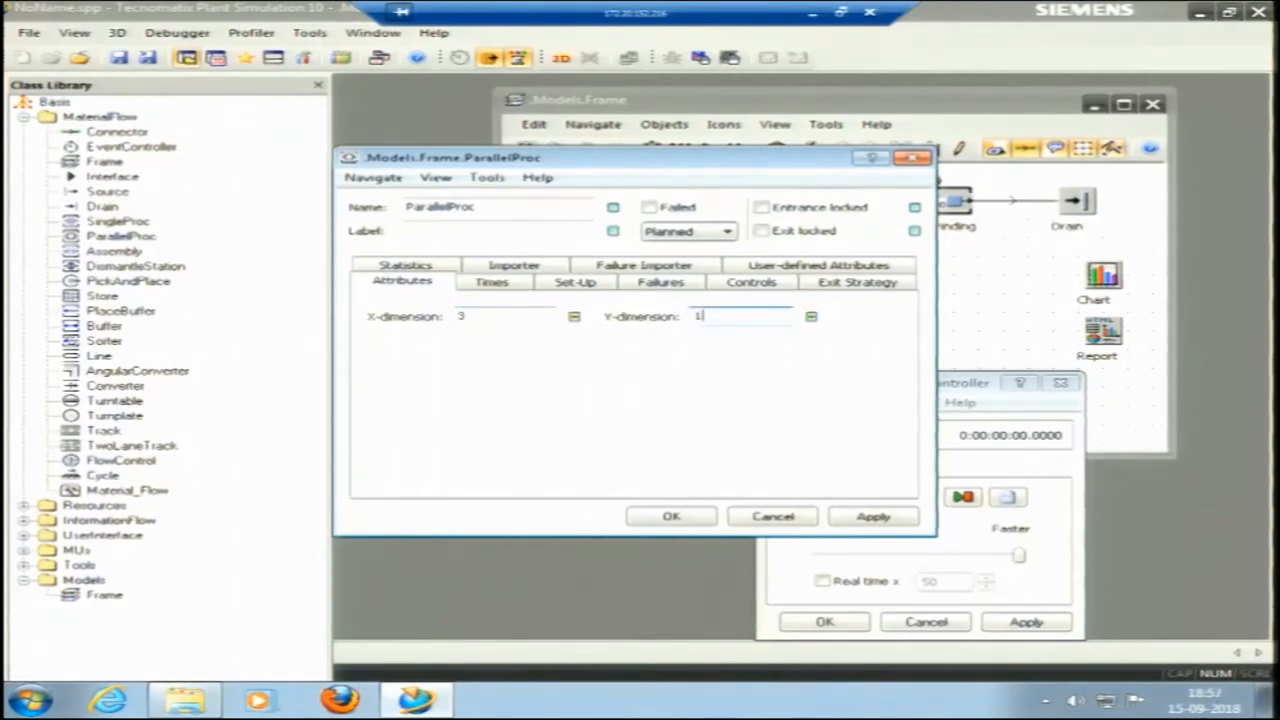
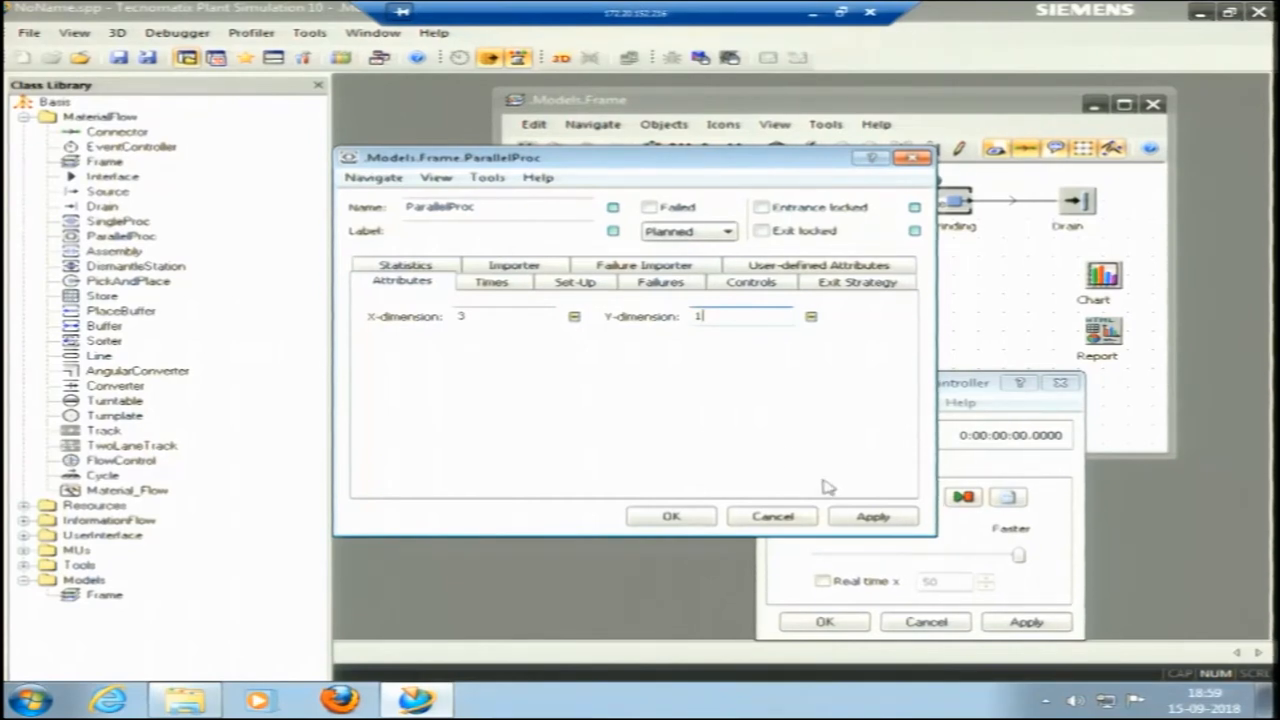
Close the ParallelProc dialog without applying and delete the ParallelProc from the model frame.
click(775, 518)
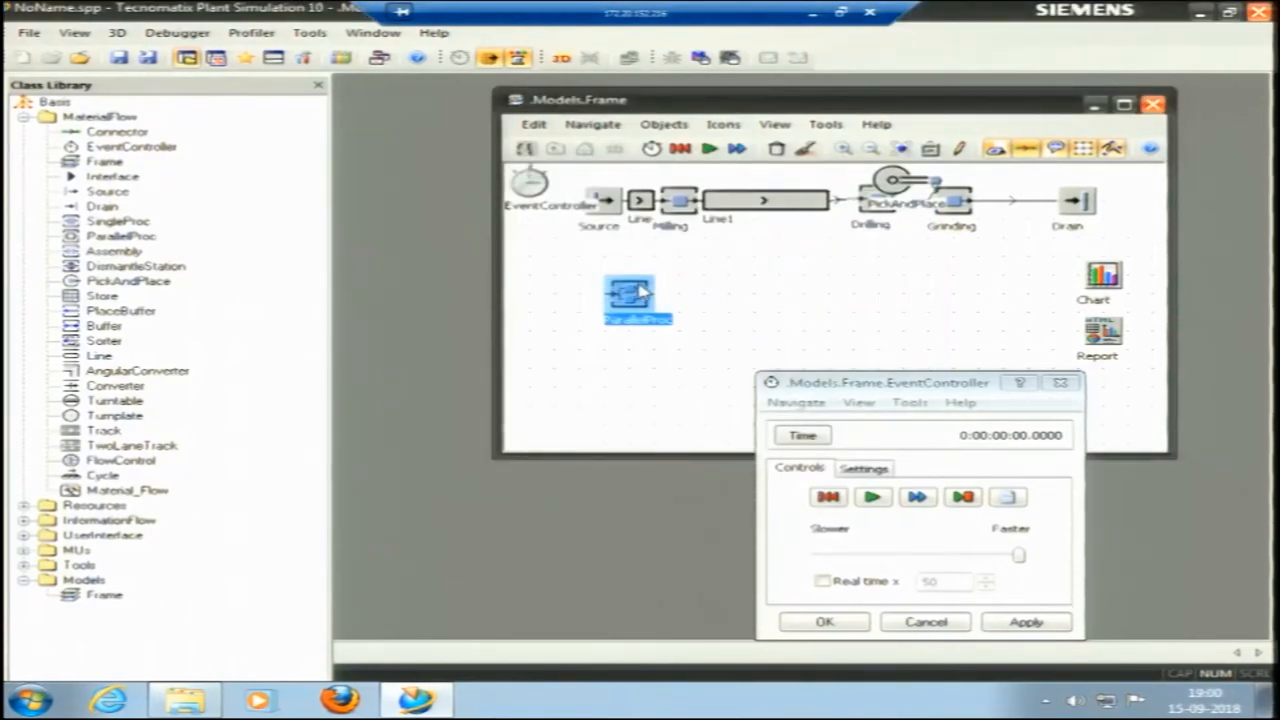
click(640, 345)
click(636, 316)
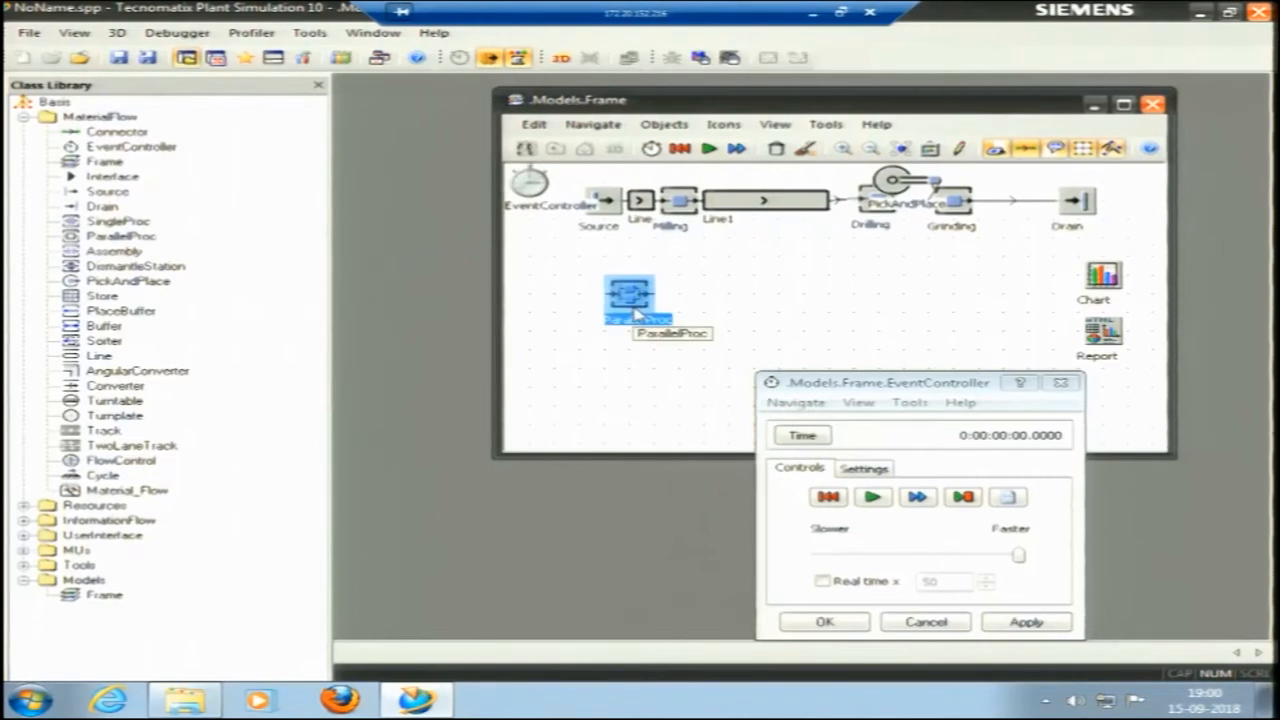
key(Delete)
click(576, 394)
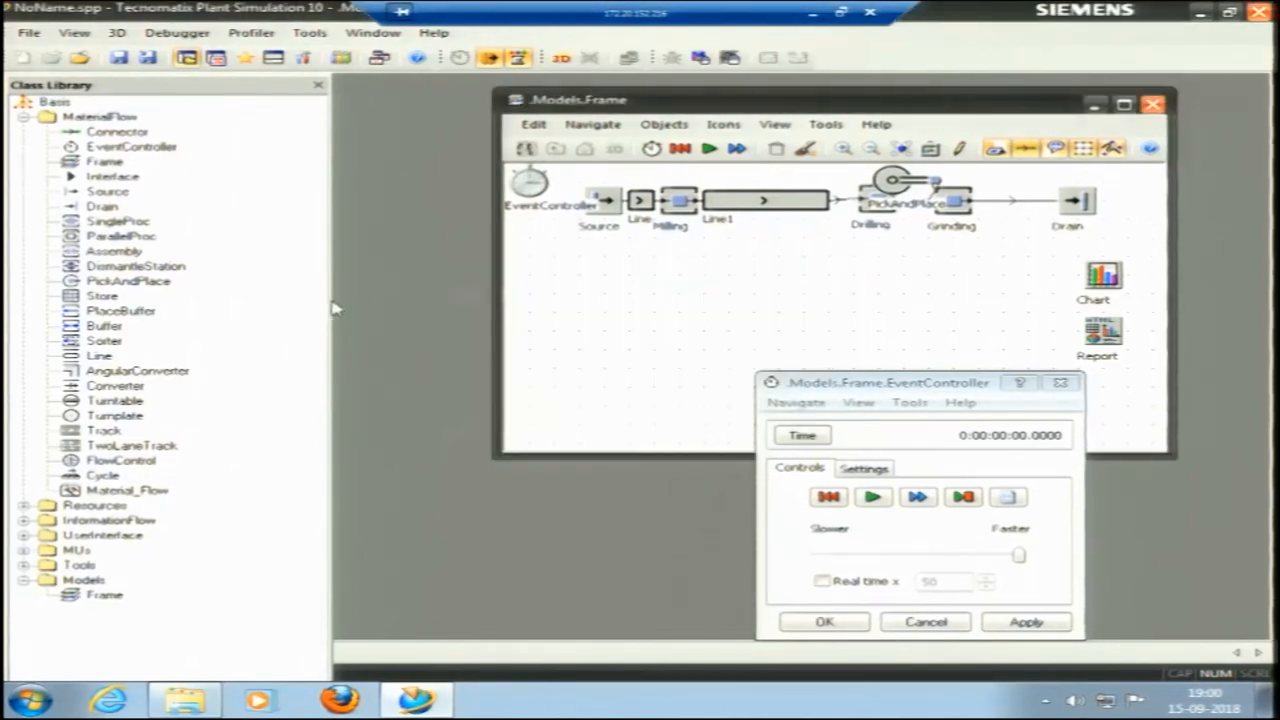
Duplicate the whole production line from Source to Drain and place the copy directly below the original line.
click(90, 256)
click(622, 264)
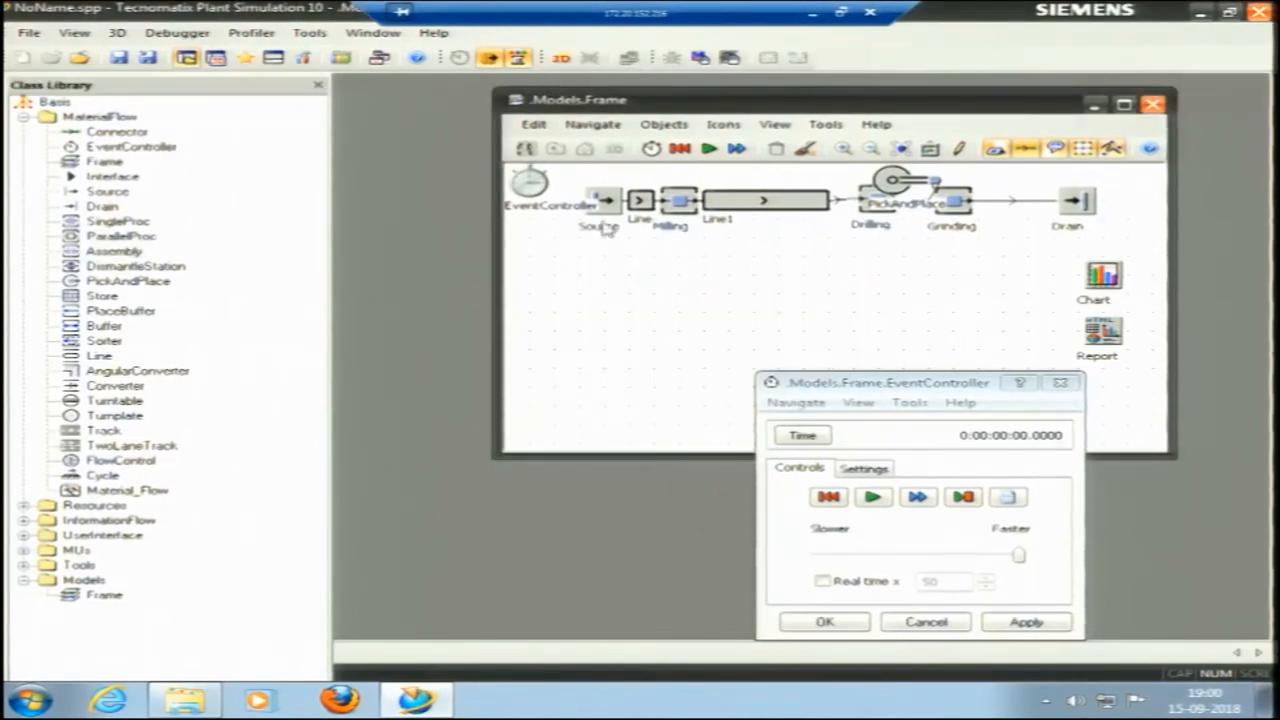
drag(614, 182, 1138, 238)
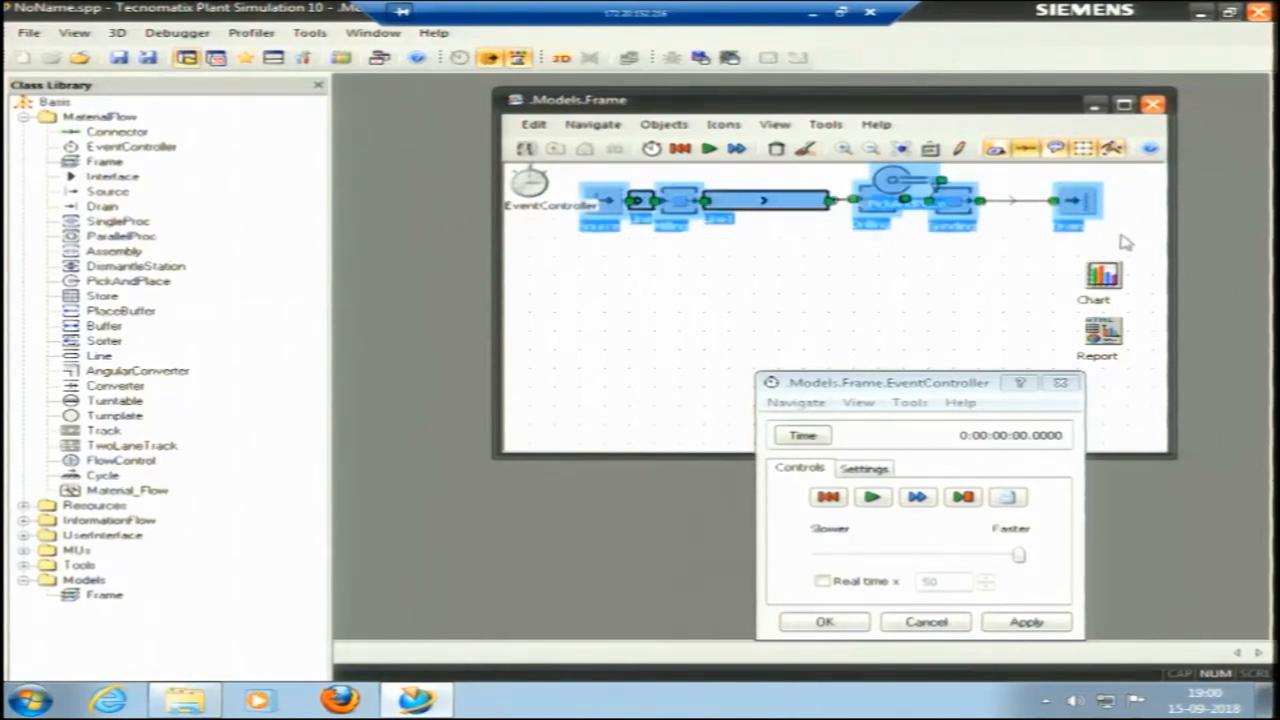
key(ctrl+v)
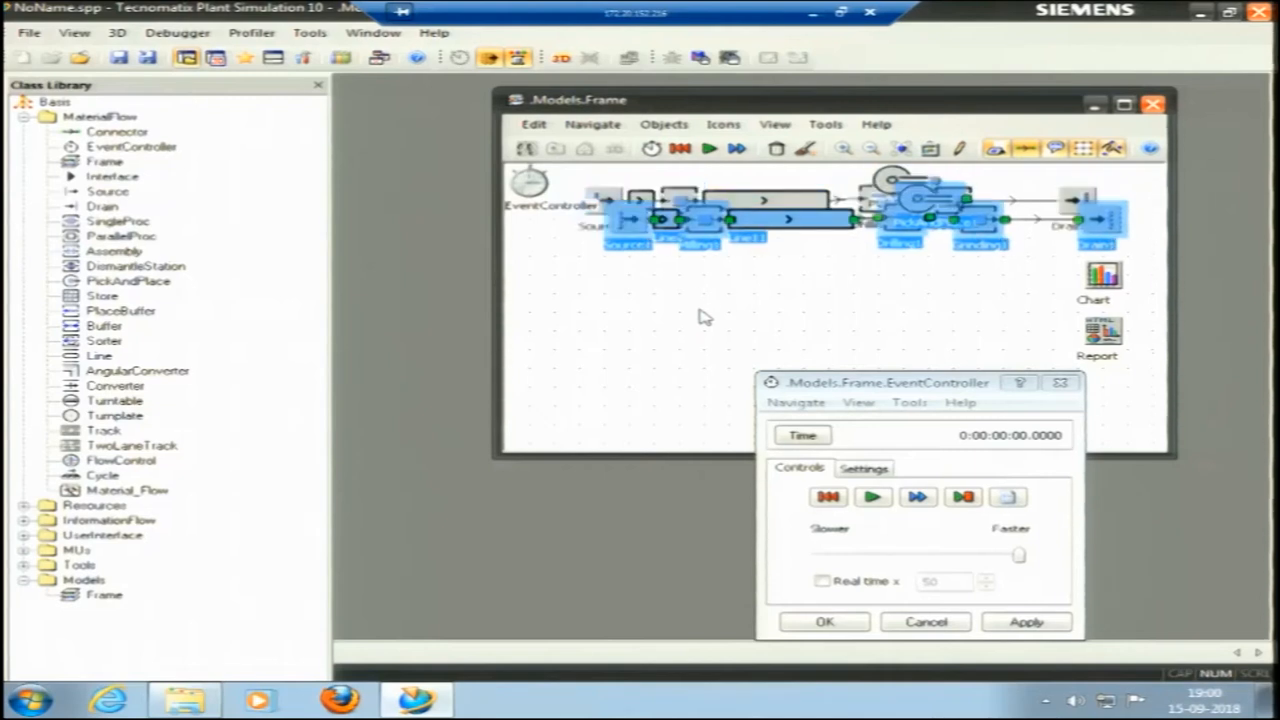
drag(763, 221, 760, 276)
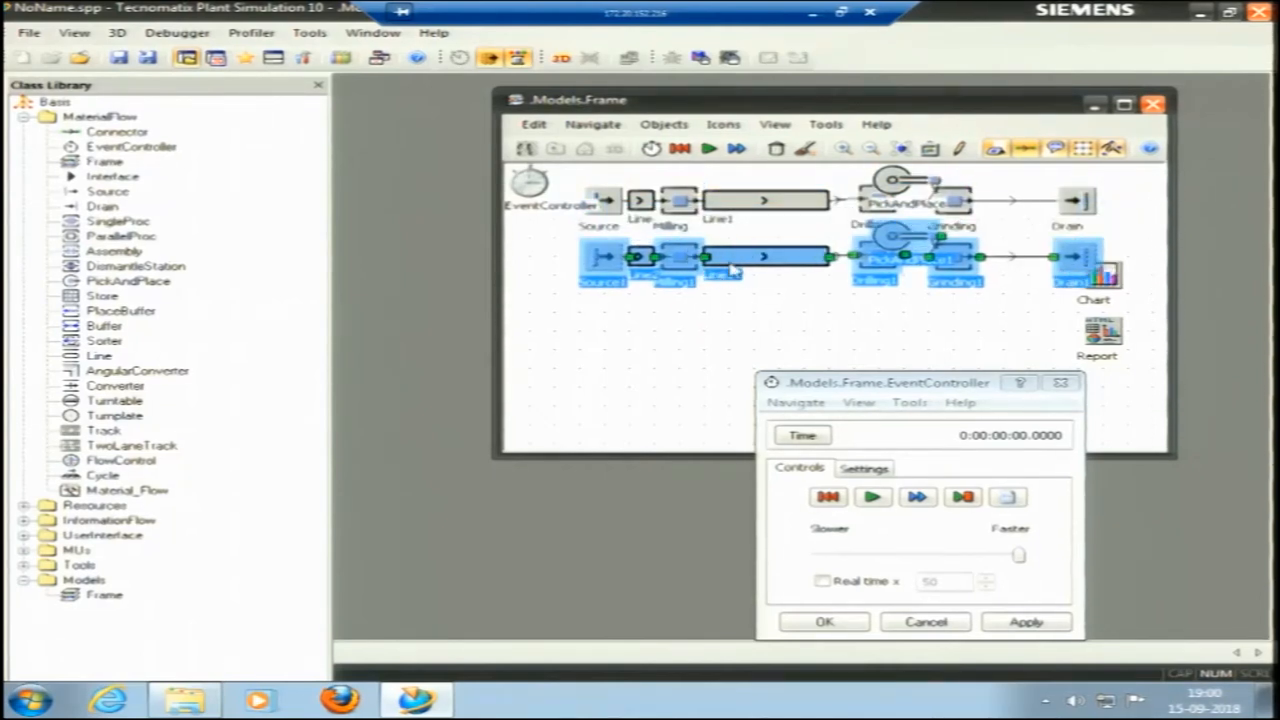
click(831, 307)
Delete the duplicated Drain at the end of the lower line.
click(1076, 257)
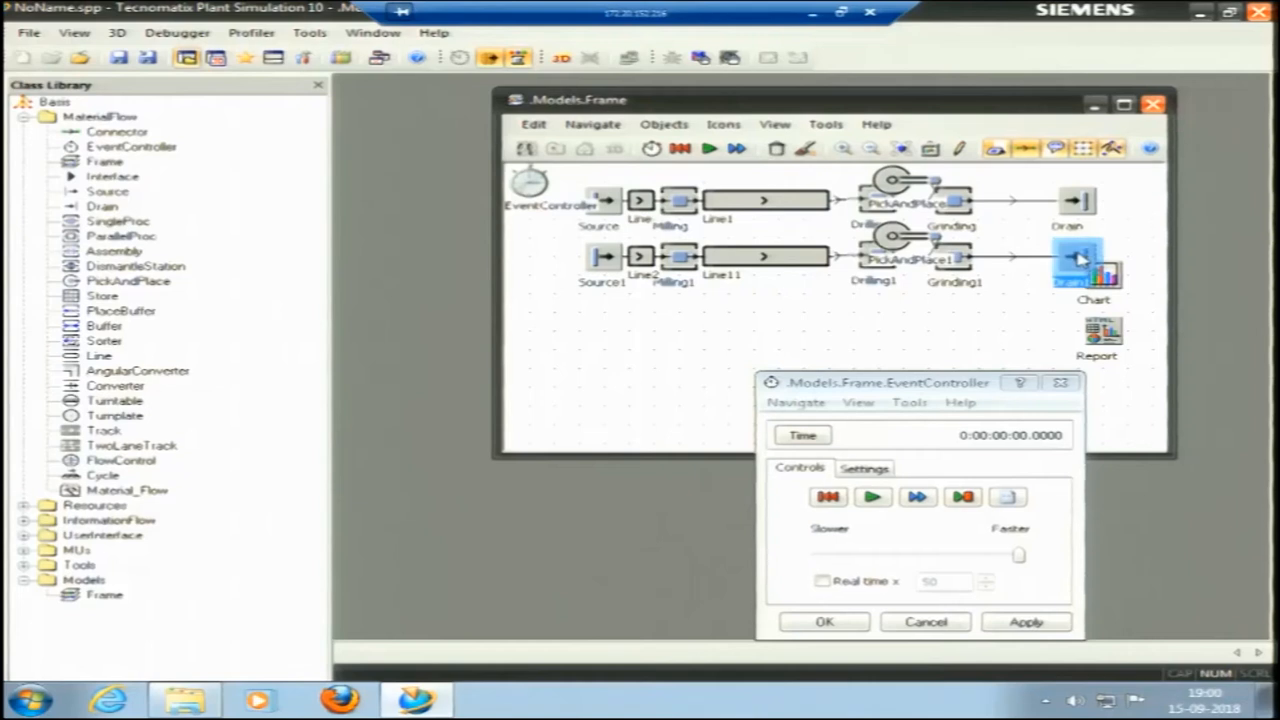
key(Delete)
click(562, 399)
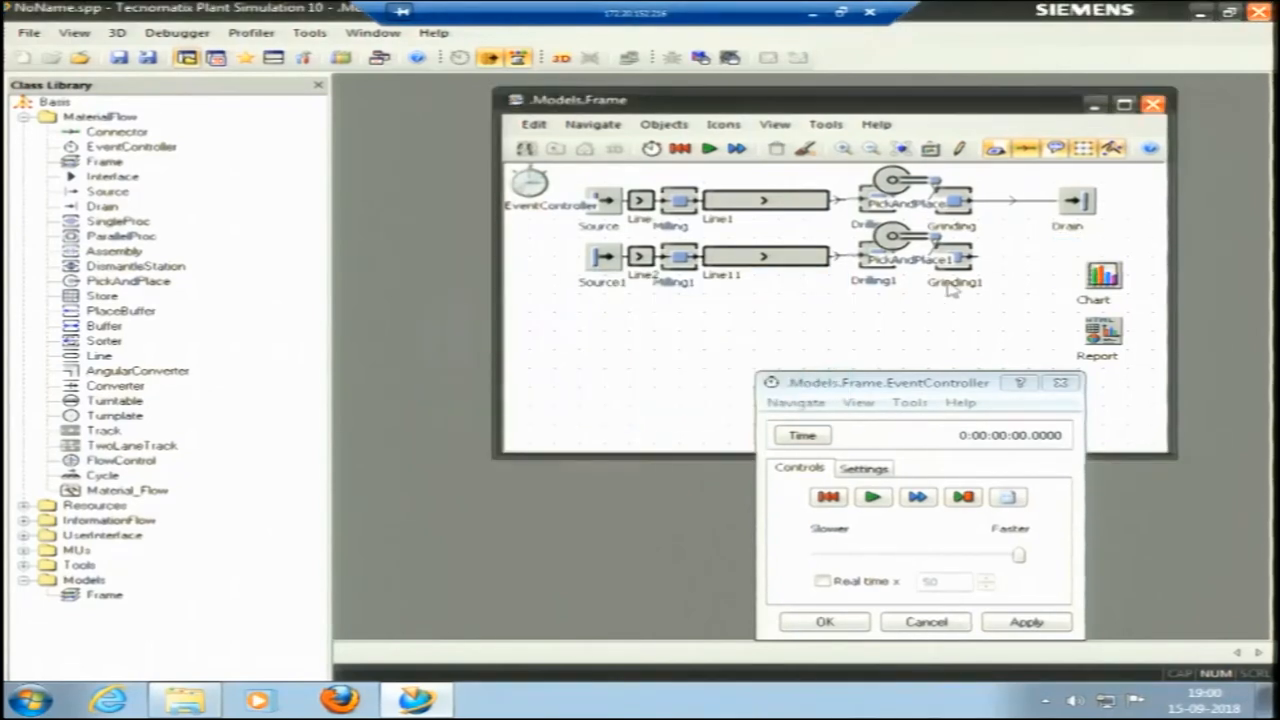
Move the remaining Drain outward between the two lines and delete its connector from the upper Grinding station.
drag(1120, 234, 1124, 238)
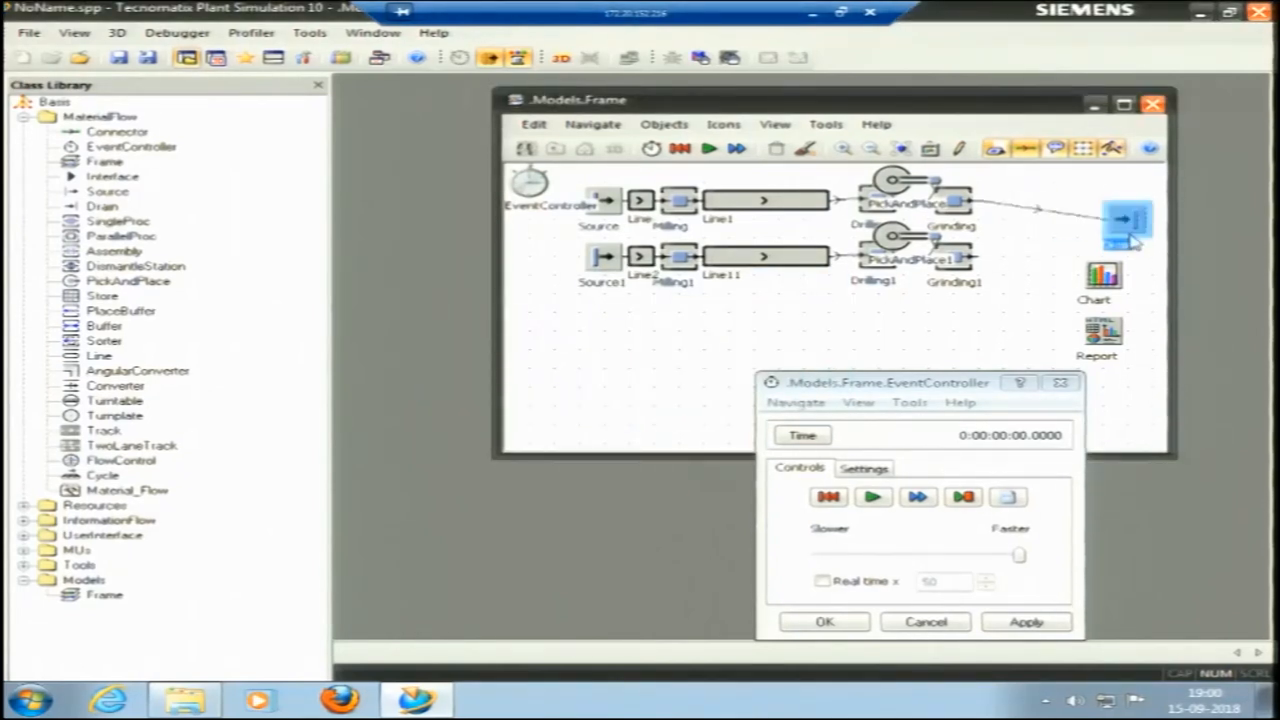
click(1033, 215)
key(Delete)
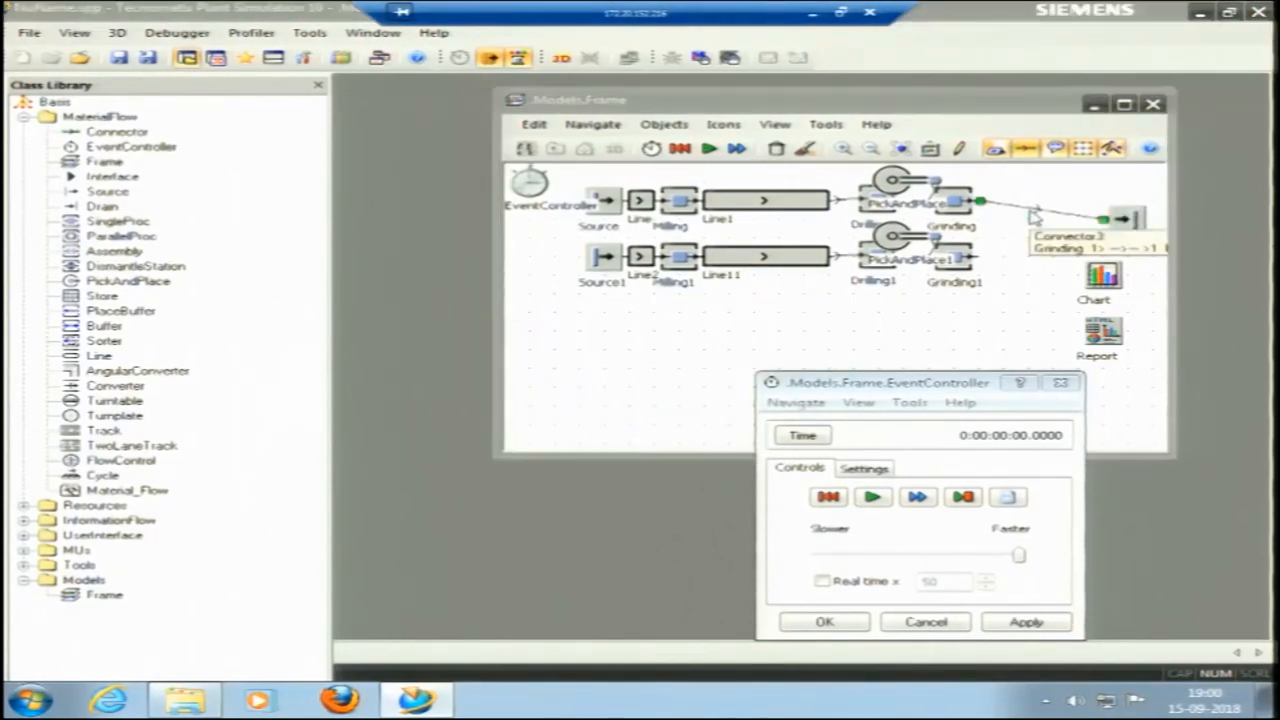
click(557, 400)
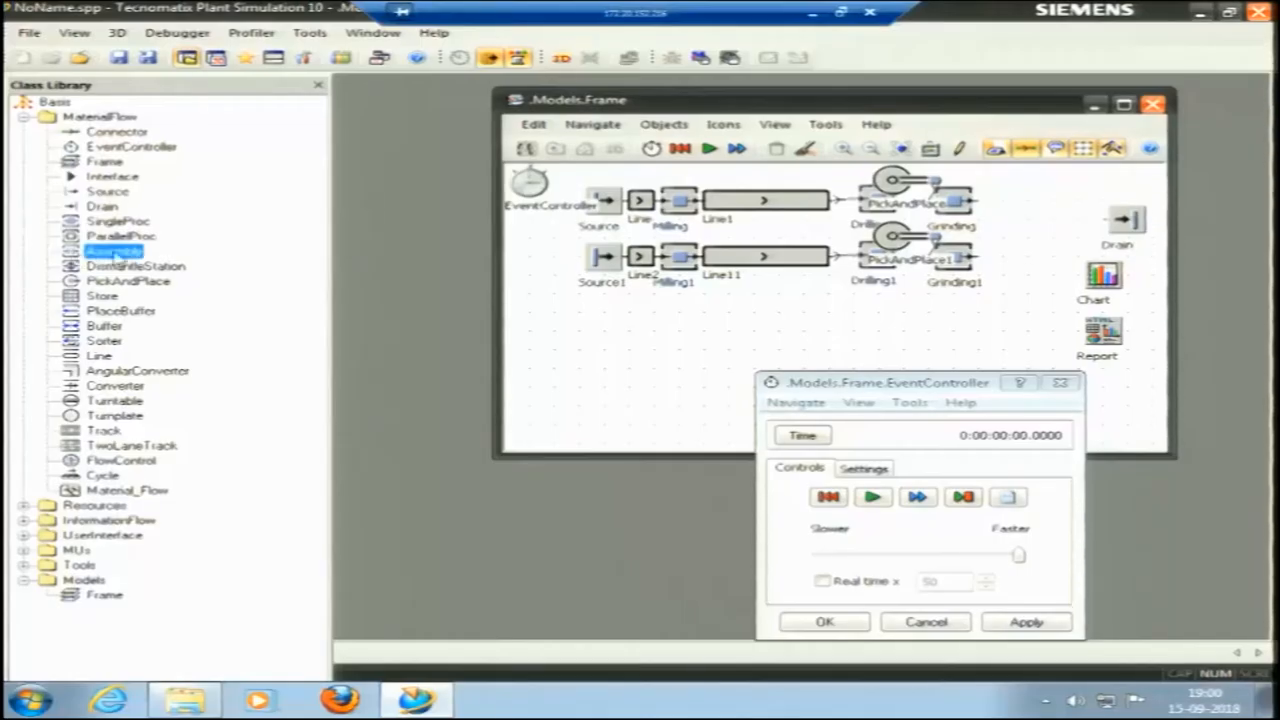
Insert an Assembly station between the two Grinding stations and the Drain, and hide the object names in the frame.
drag(905, 245, 1005, 222)
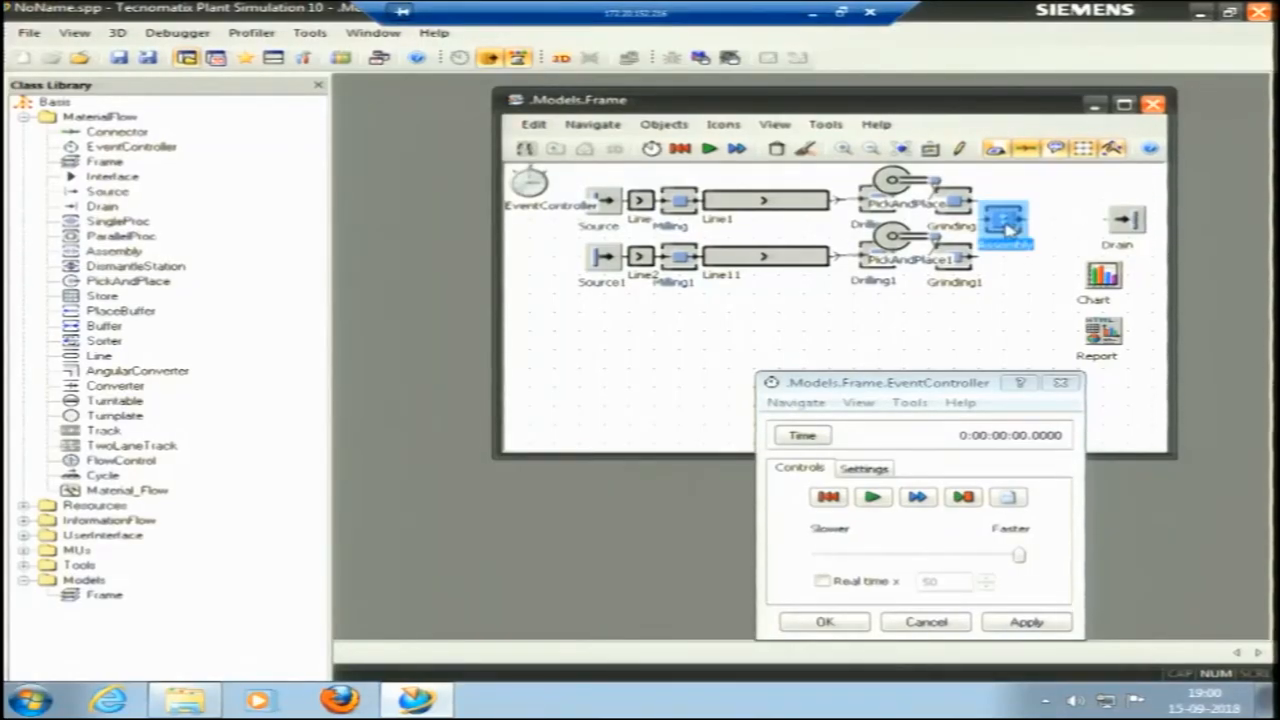
click(995, 148)
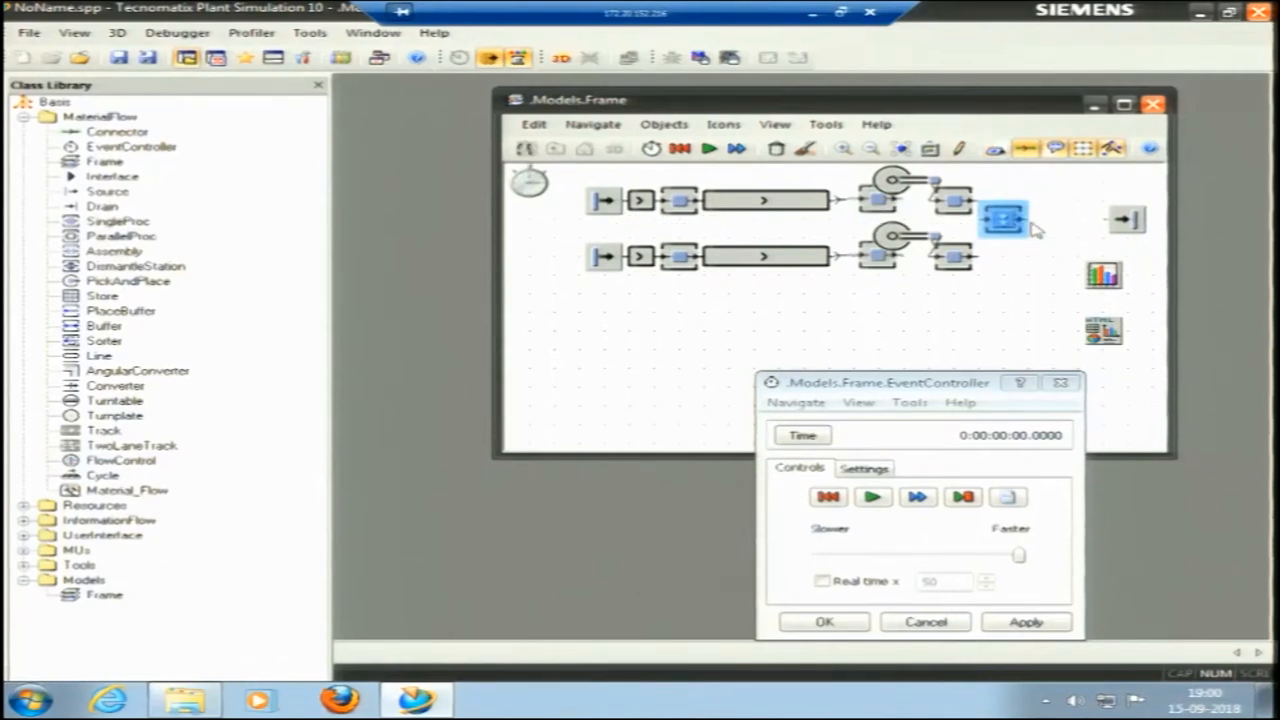
drag(1030, 232, 1055, 232)
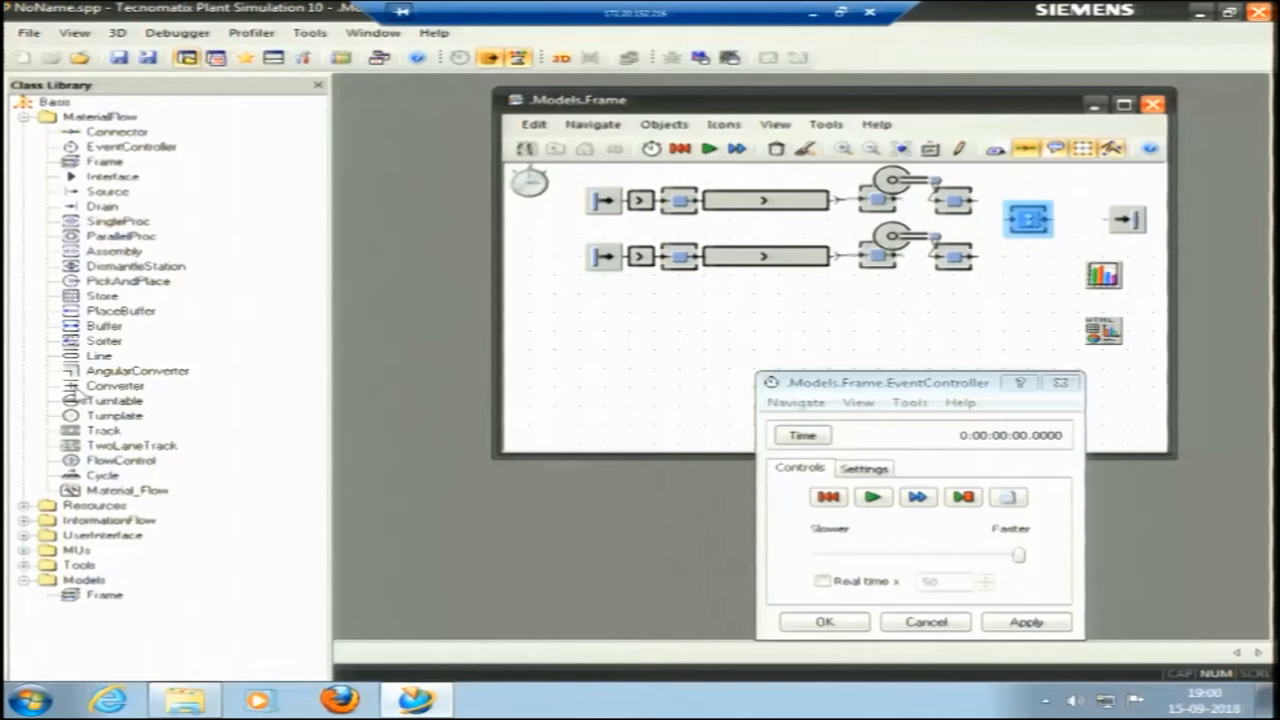
Add a Line after the upper Grinding station, move the Assembly beside the Drain, and extend the Line's end to the Assembly.
drag(97, 356, 960, 215)
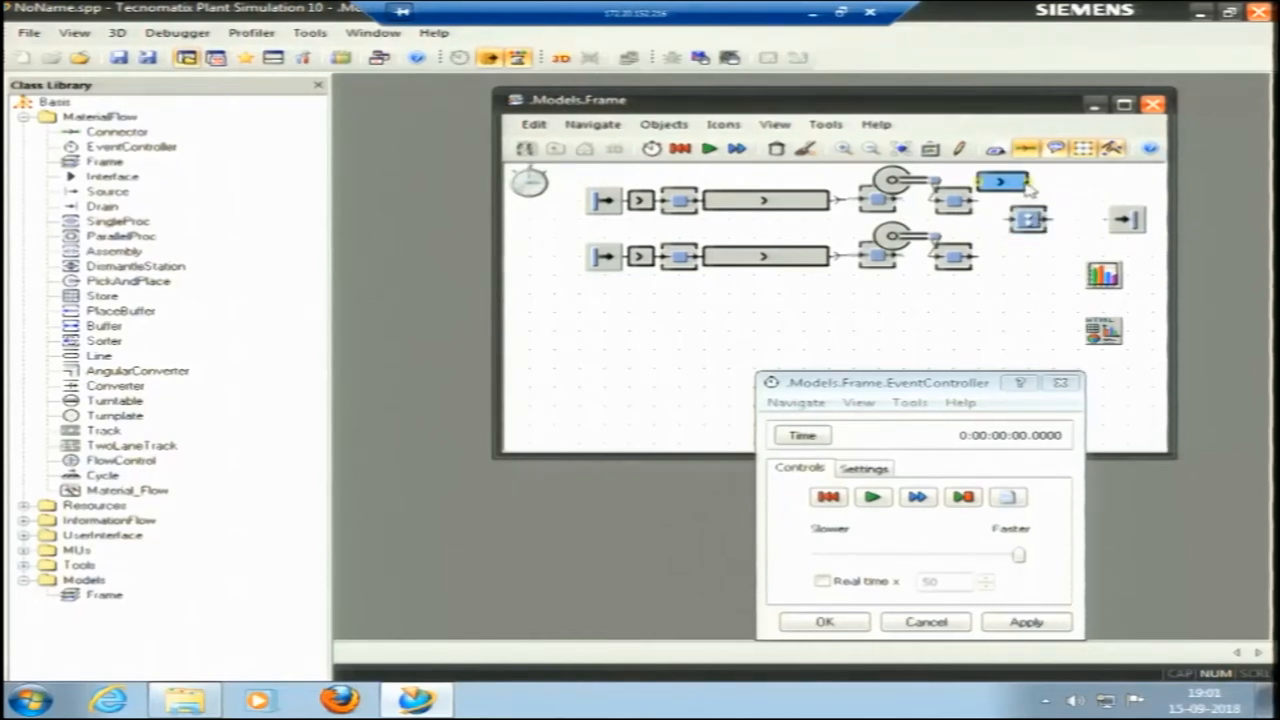
click(1052, 238)
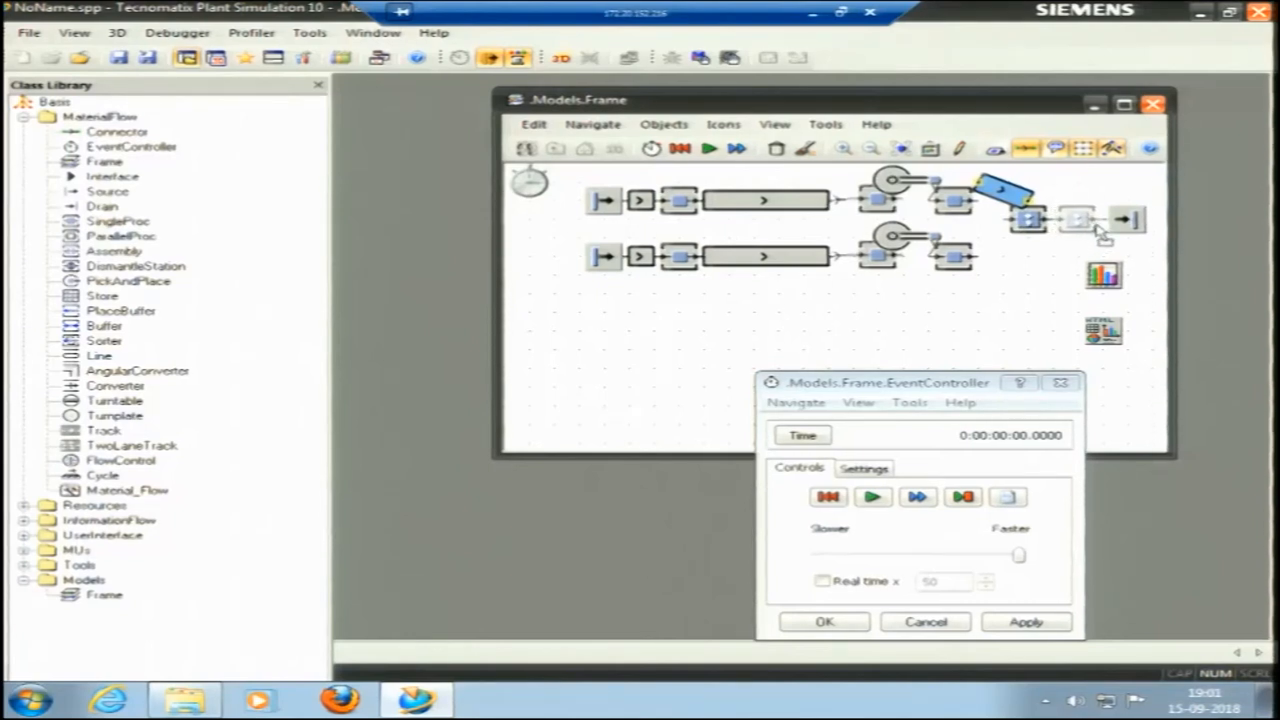
drag(1097, 227, 1097, 227)
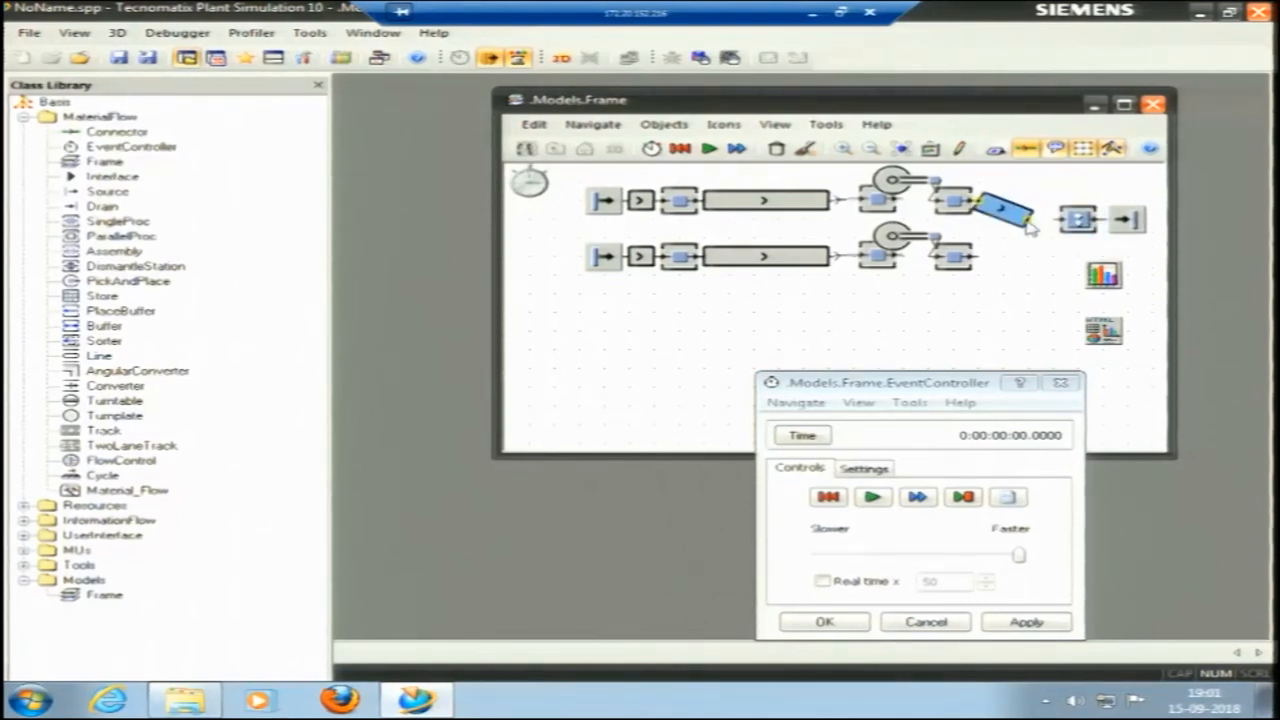
click(1040, 234)
click(1028, 205)
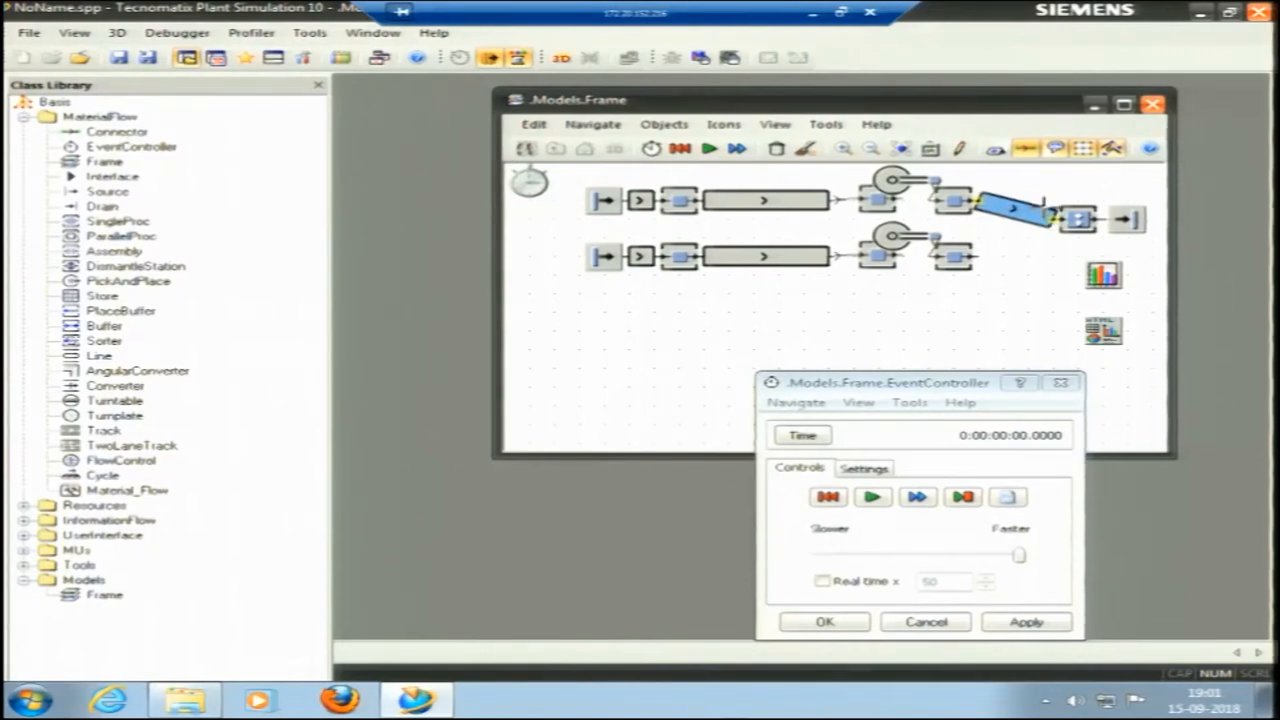
click(1057, 216)
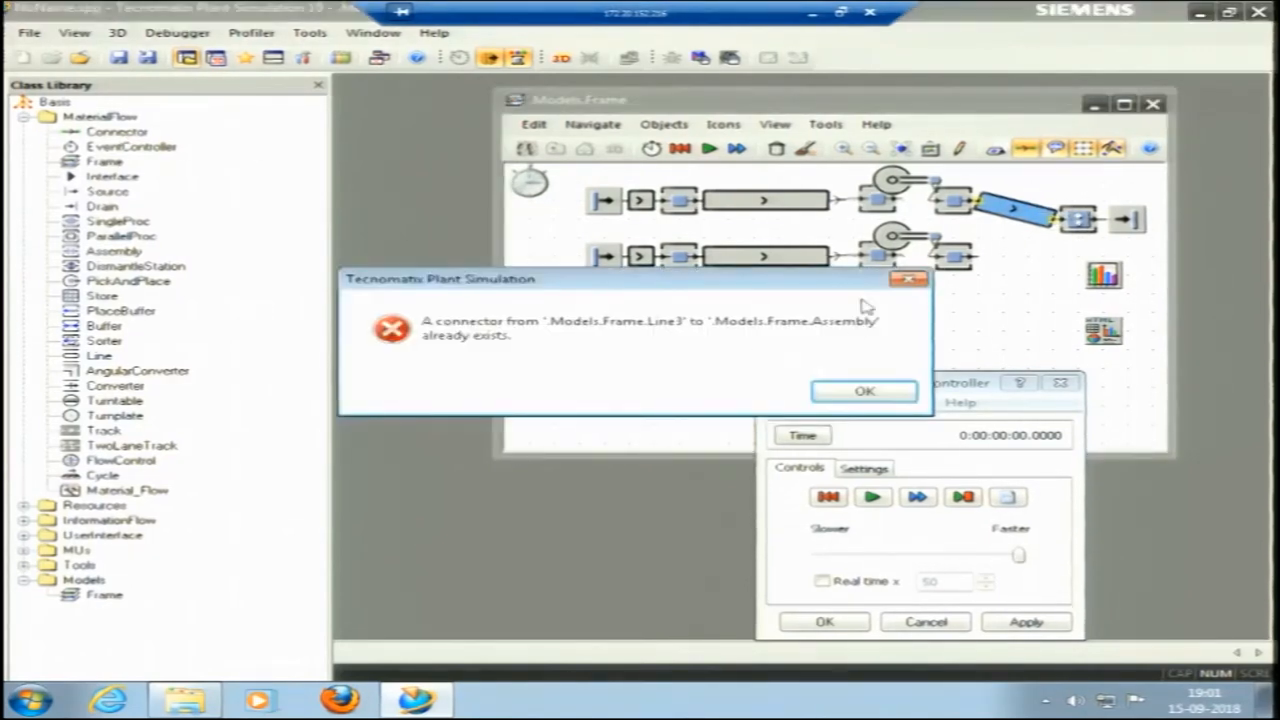
click(860, 392)
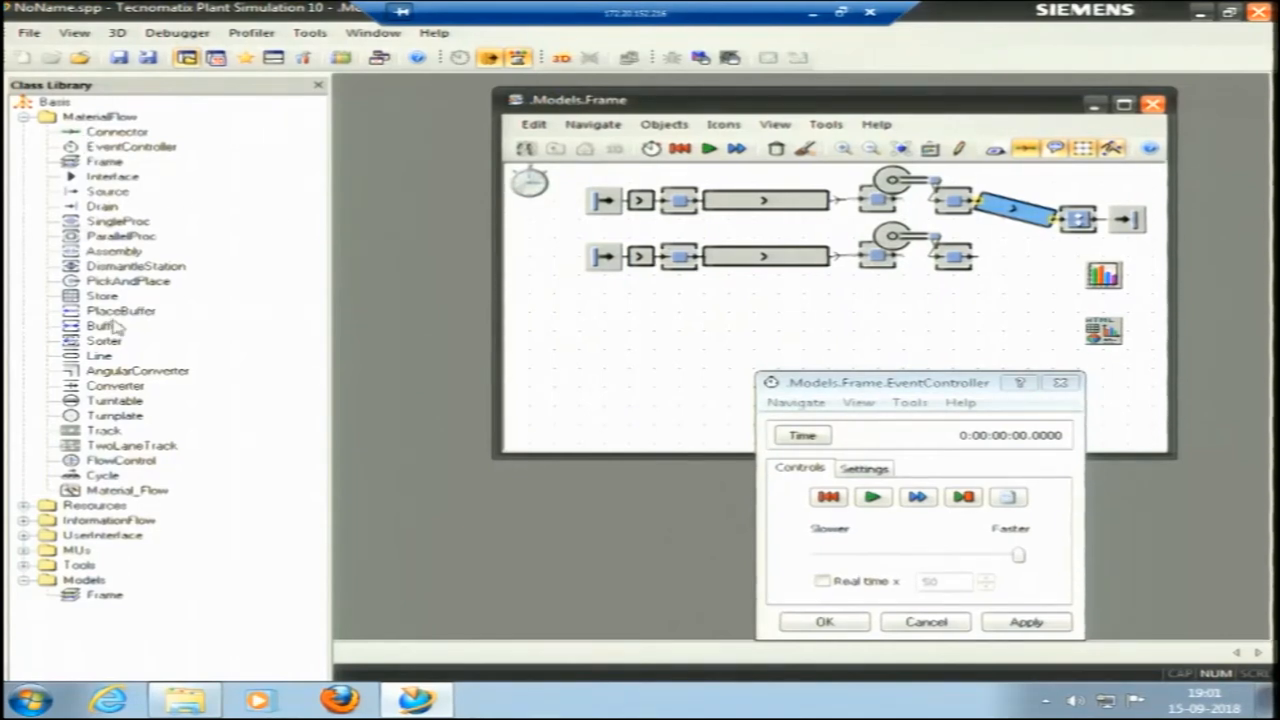
Add another Line after the lower Grinding station and angle its end up to the Assembly.
drag(90, 355, 958, 262)
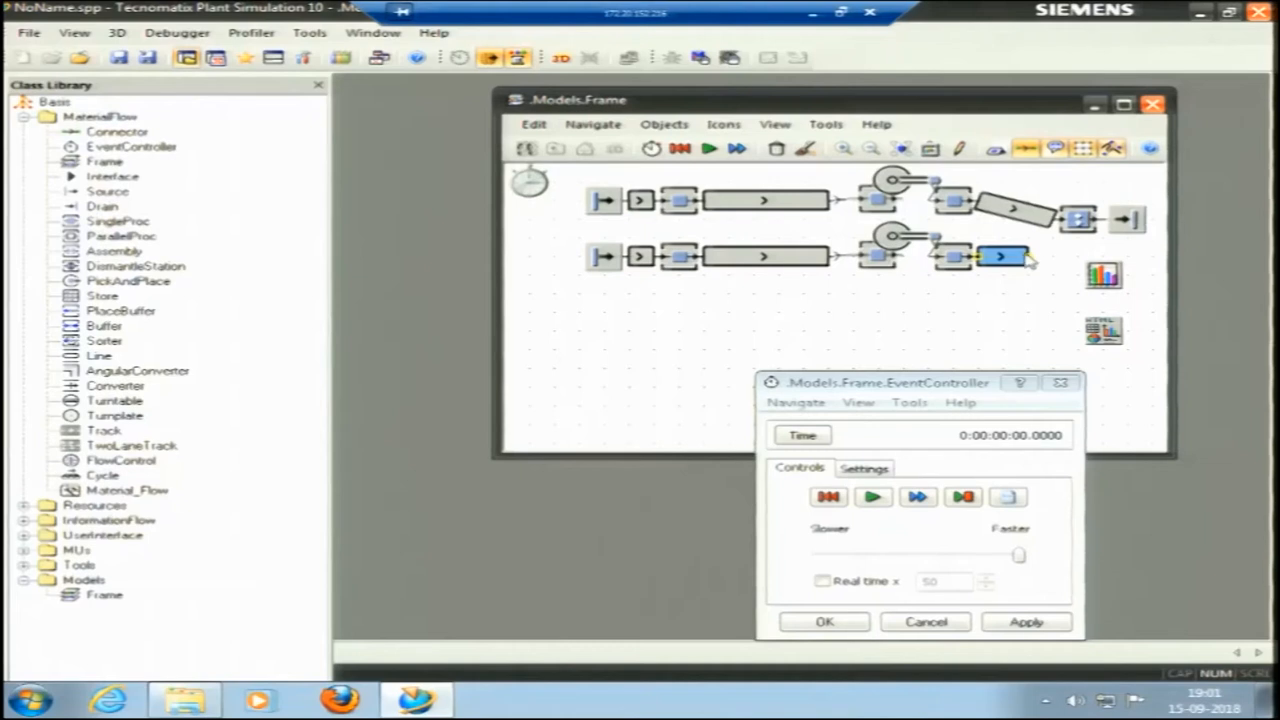
click(1053, 226)
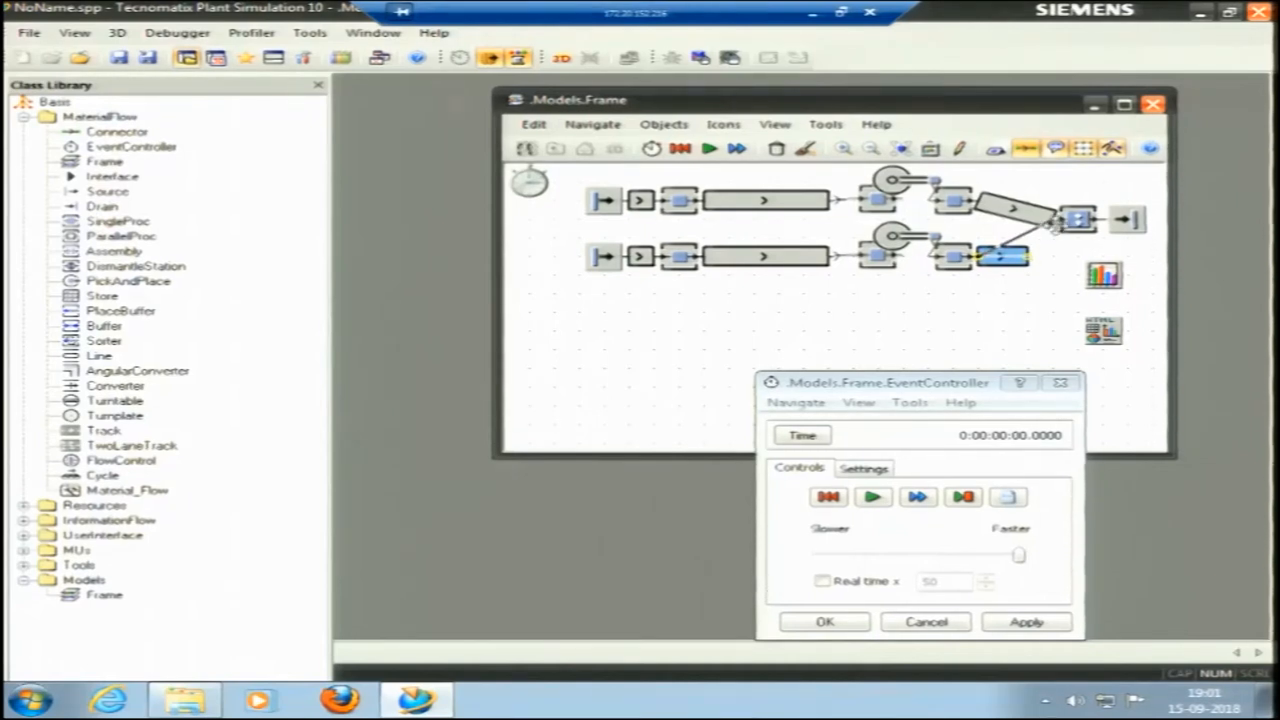
click(1057, 257)
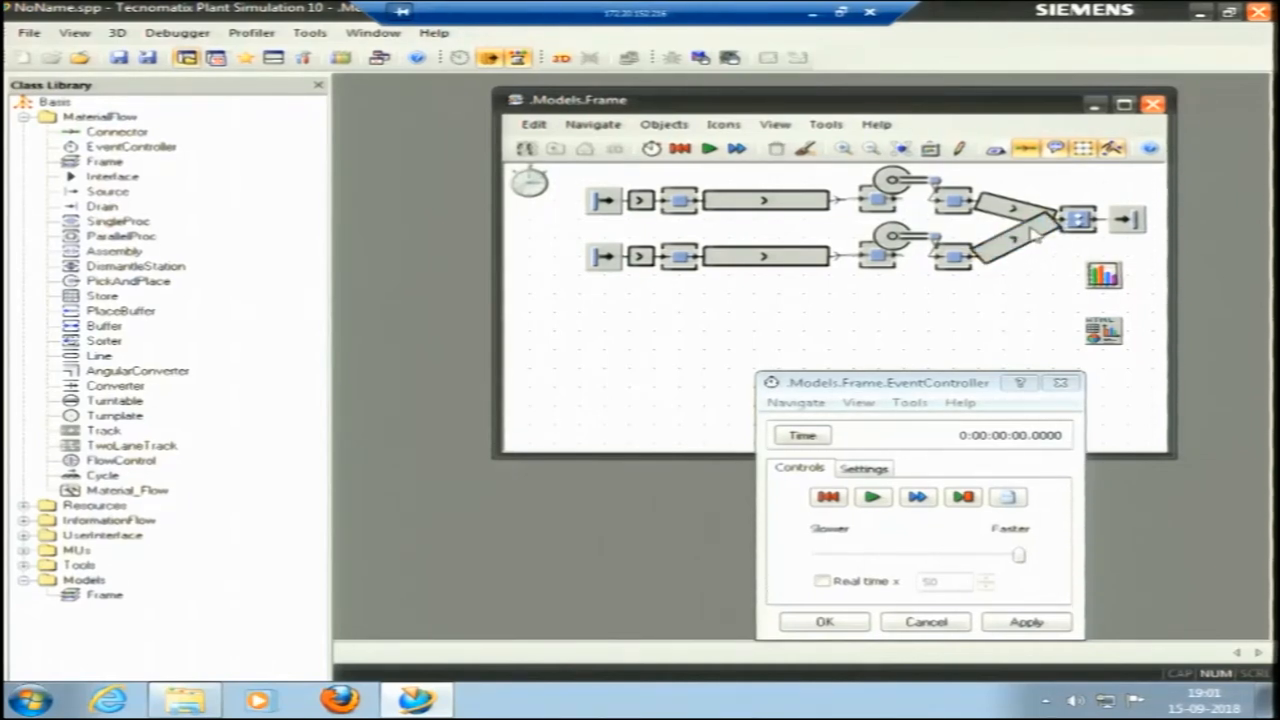
click(1030, 229)
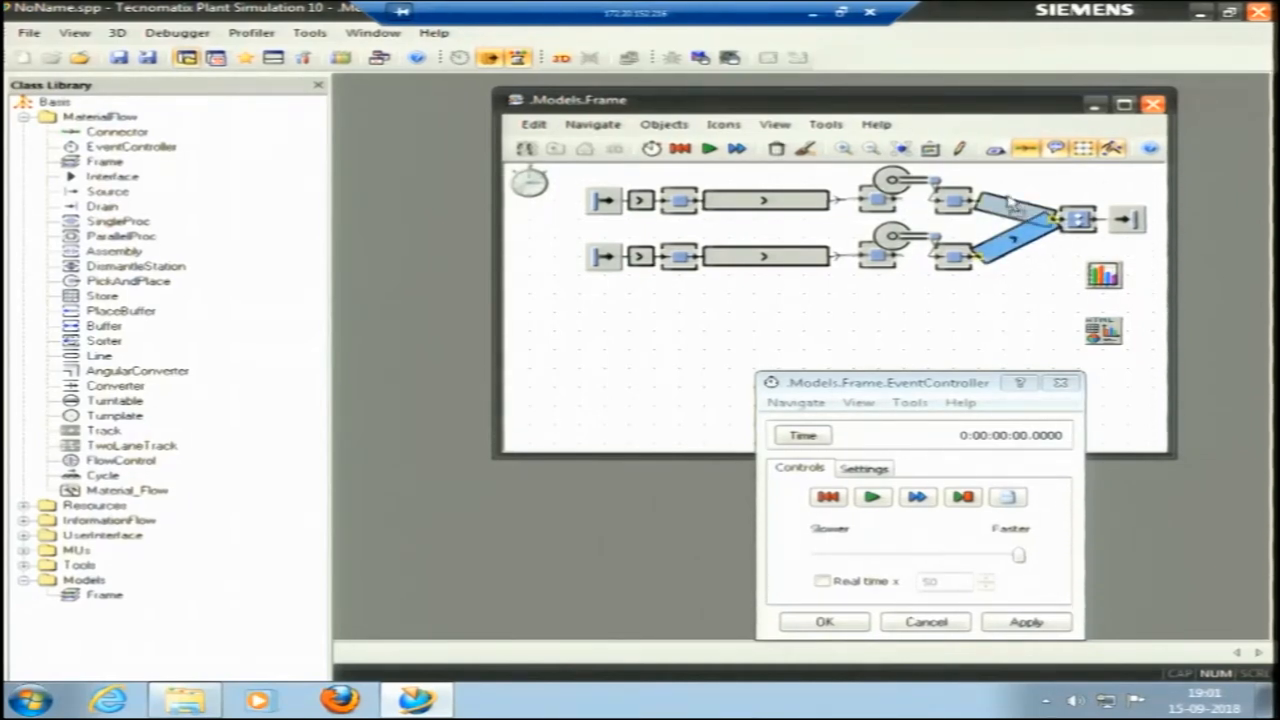
Try to connect the lower Grinding station to its outgoing Line with a Connector.
click(86, 134)
drag(81, 132, 985, 250)
click(988, 250)
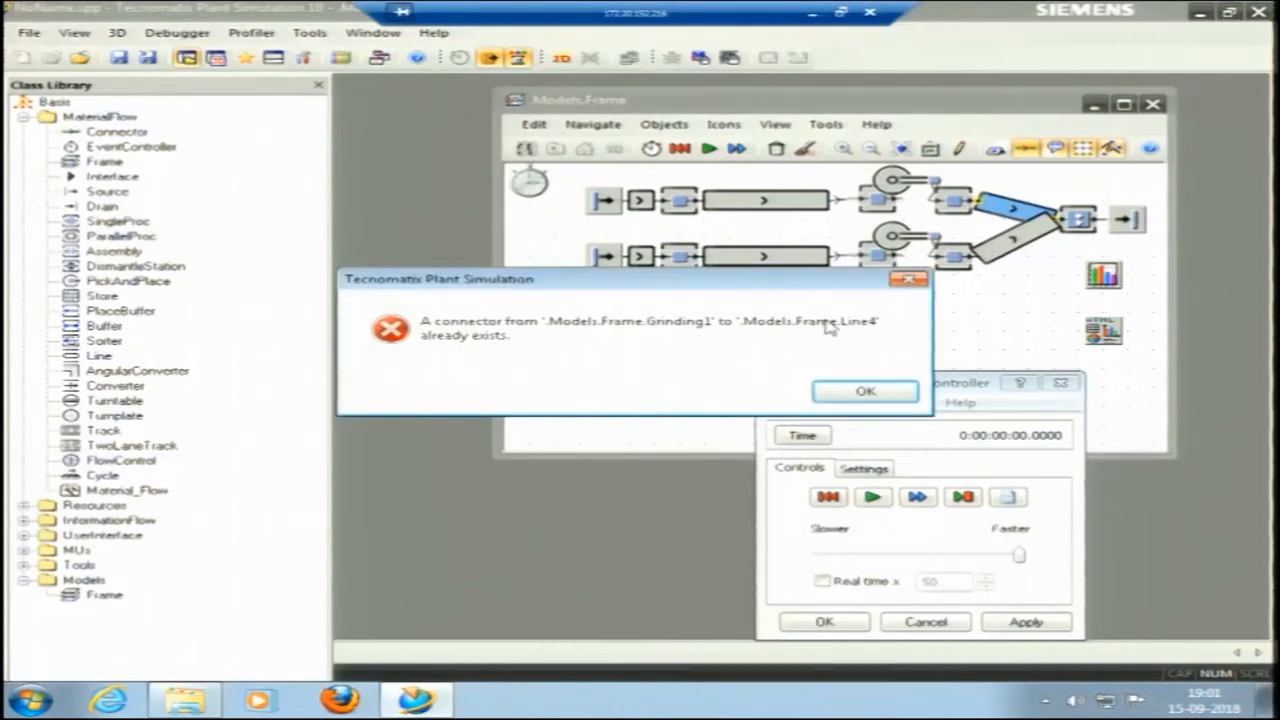
click(908, 279)
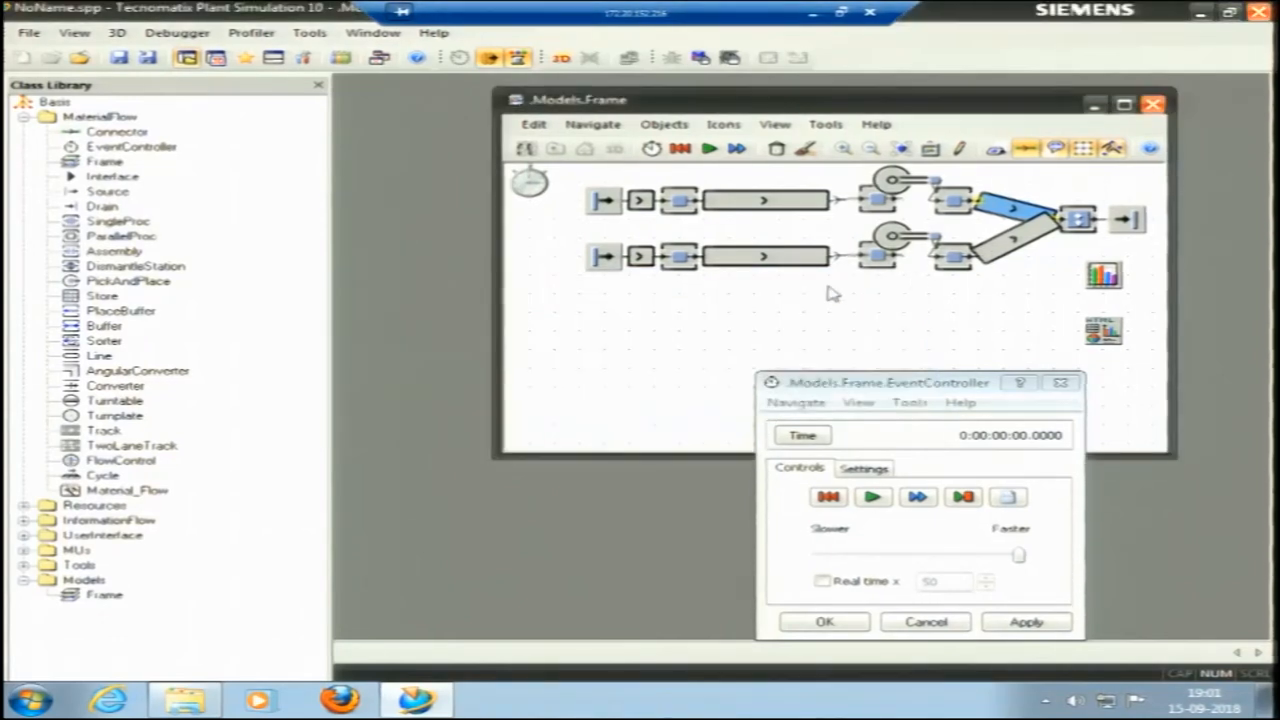
Run the simulation with both lines feeding the Assembly station.
click(707, 149)
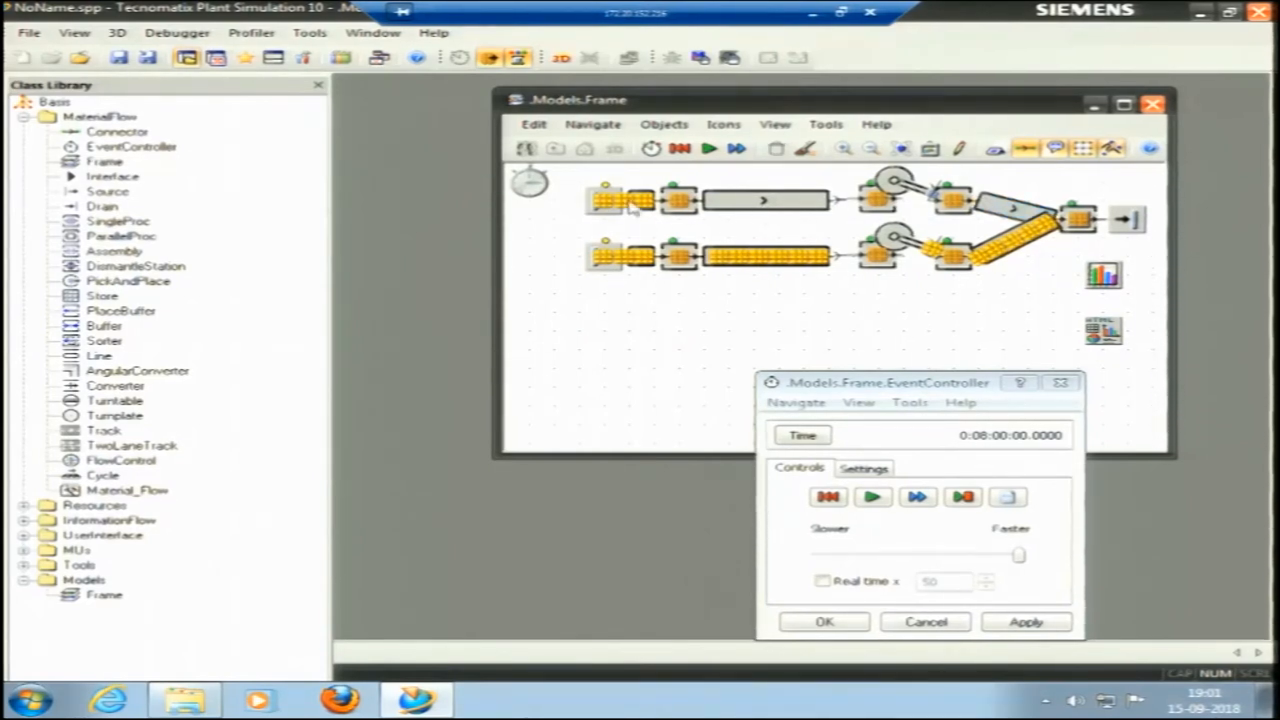
key(ctrl)
key(ctrl)
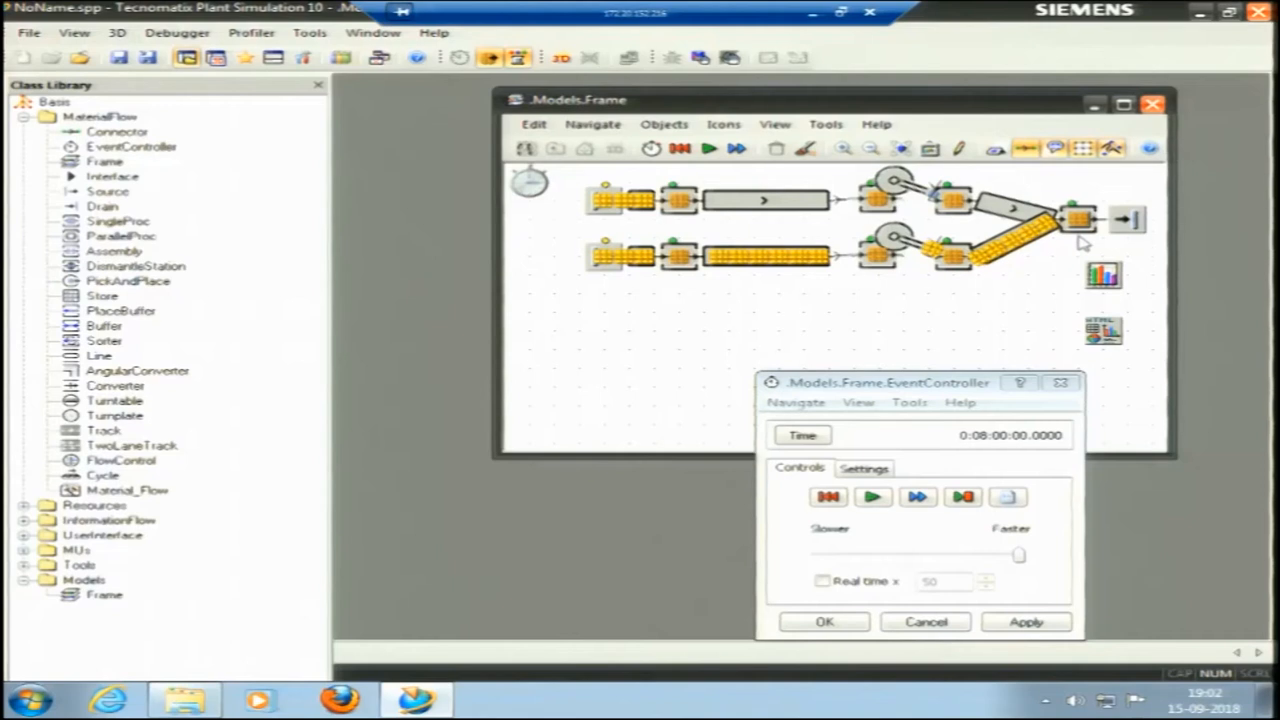
Insert a Store in the empty area of the frame below the two lines.
click(90, 268)
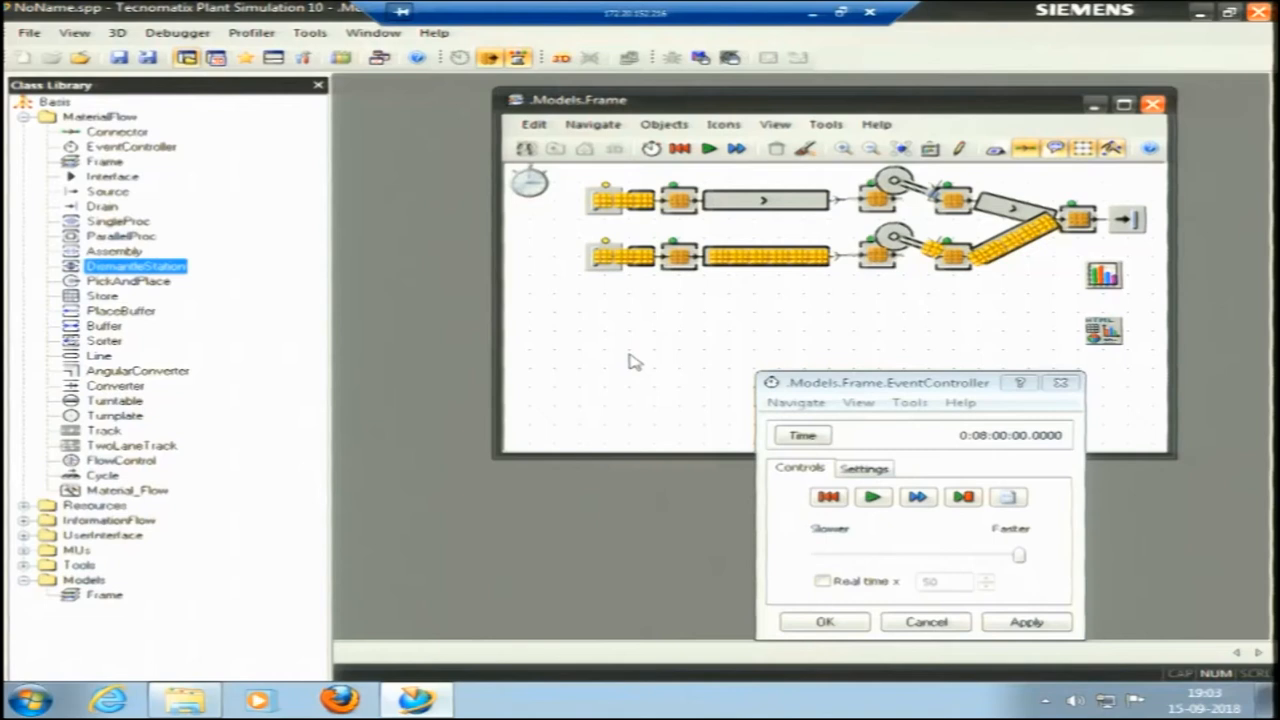
click(80, 283)
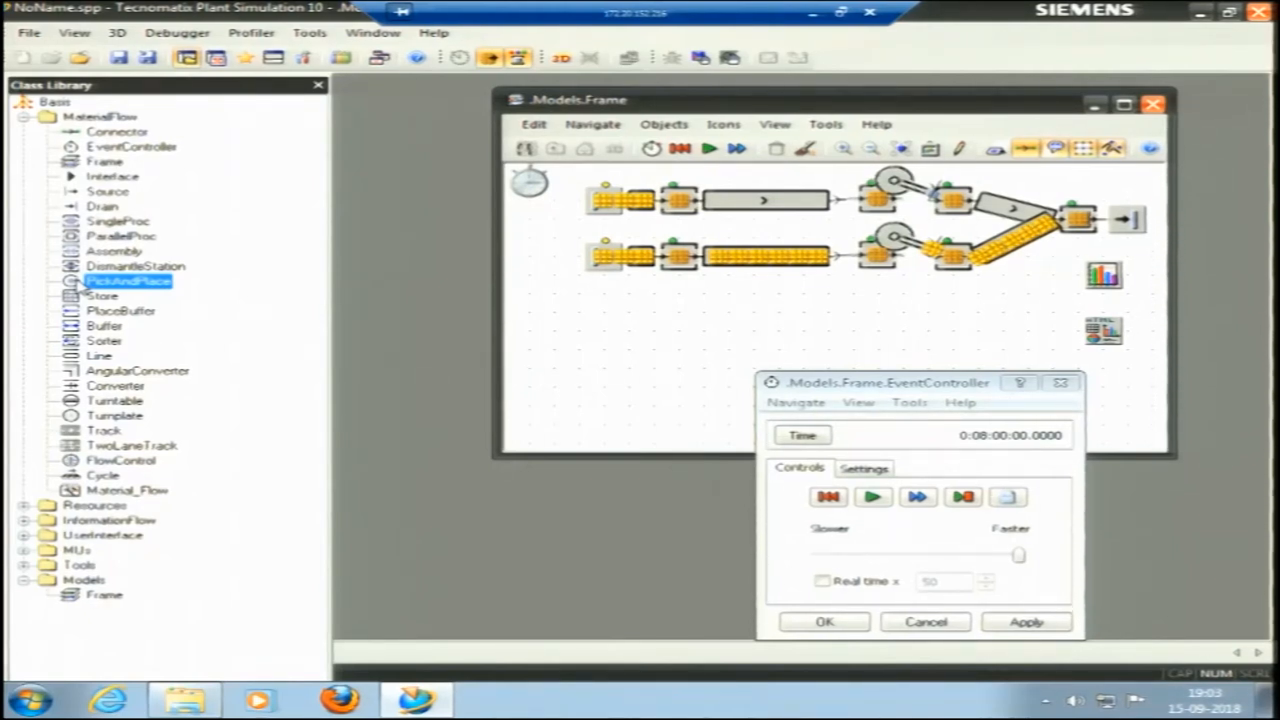
click(72, 298)
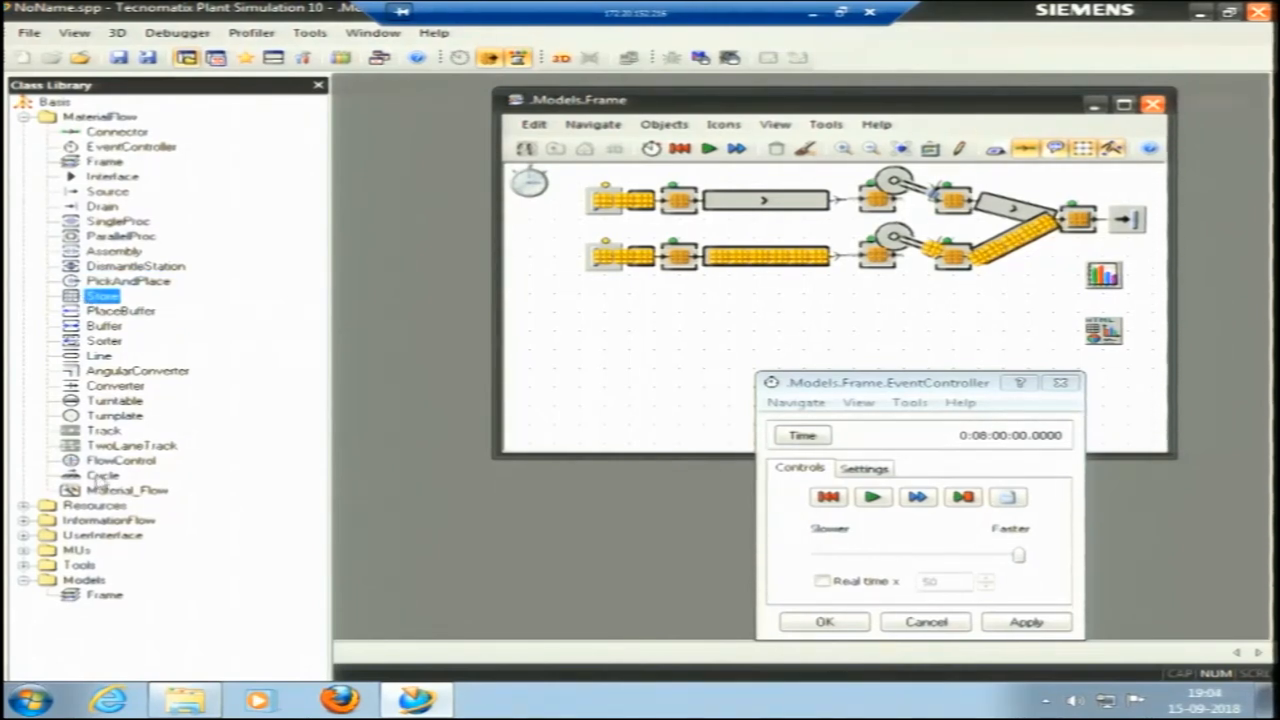
right_click(82, 301)
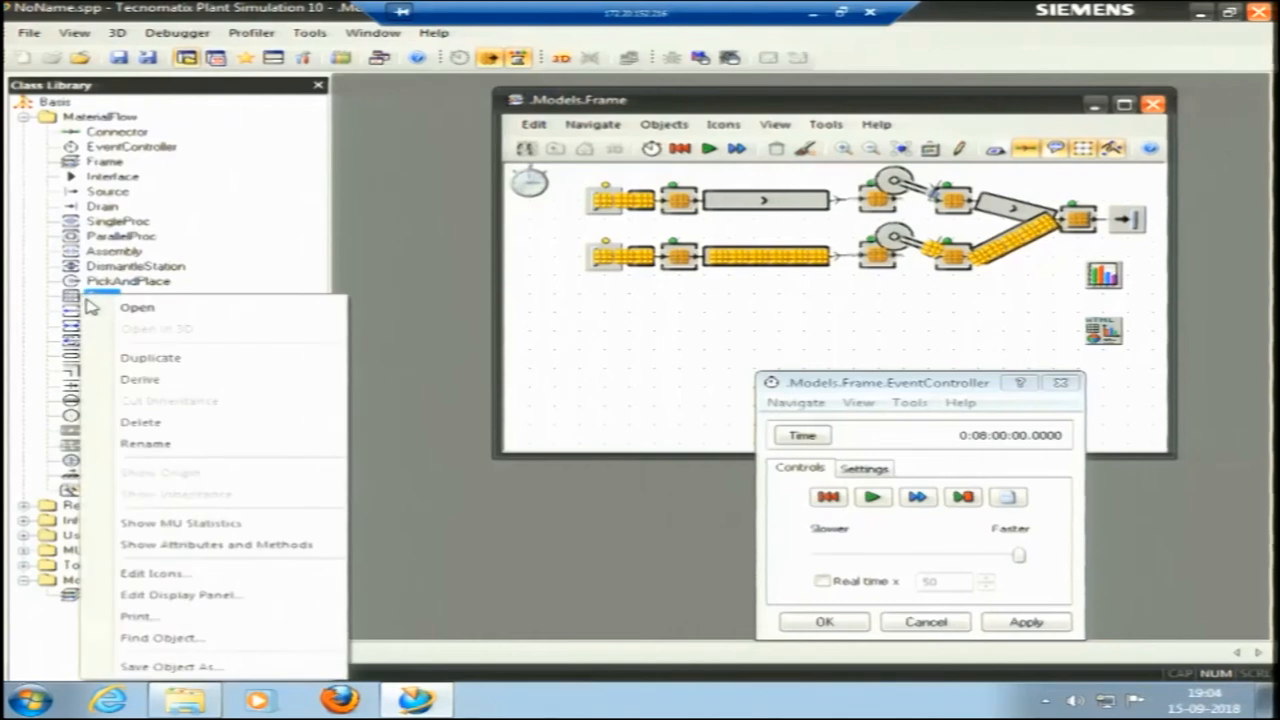
drag(68, 297, 684, 370)
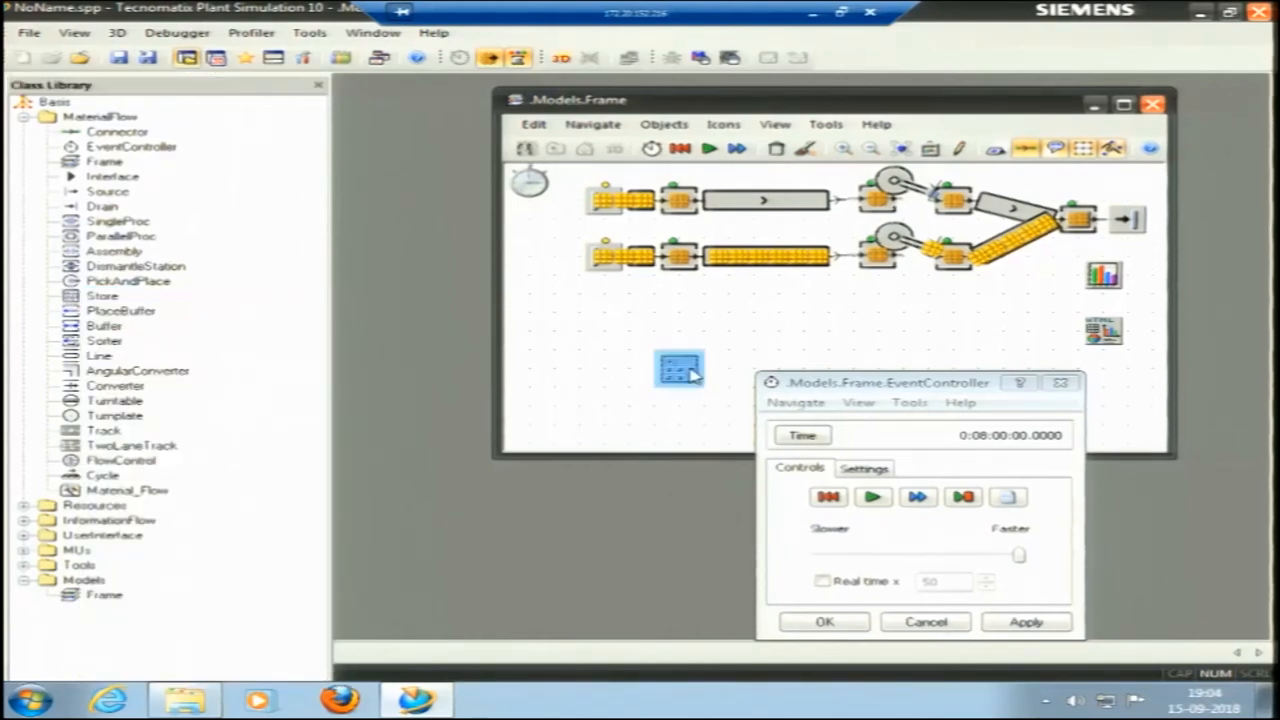
click(750, 276)
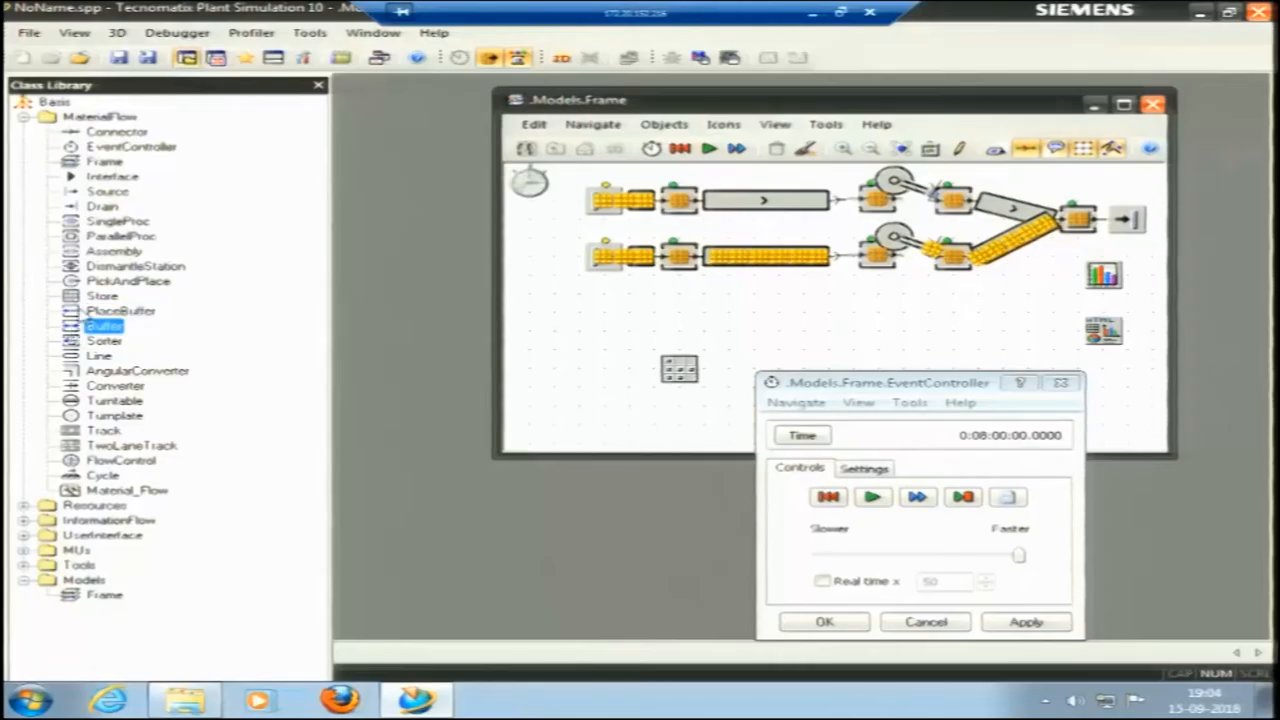
click(100, 296)
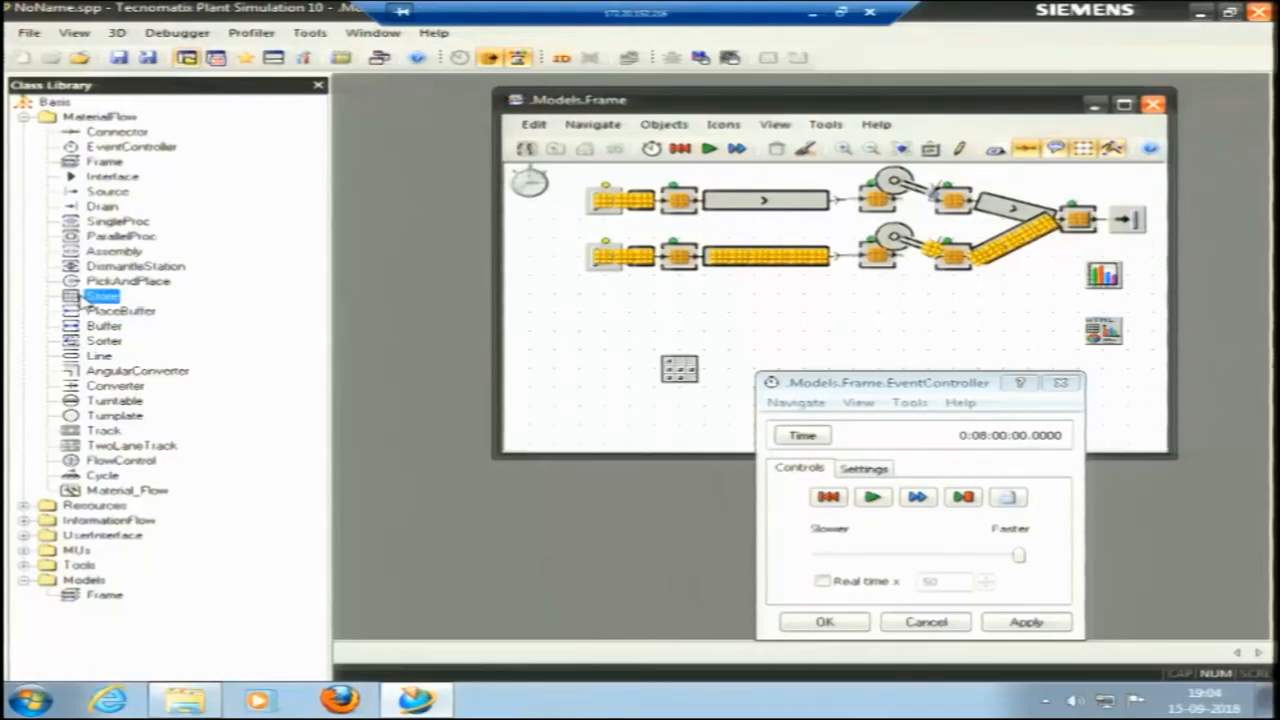
Inspect the Store's X- and Y-dimension attributes and delete the Store from the frame.
right_click(682, 376)
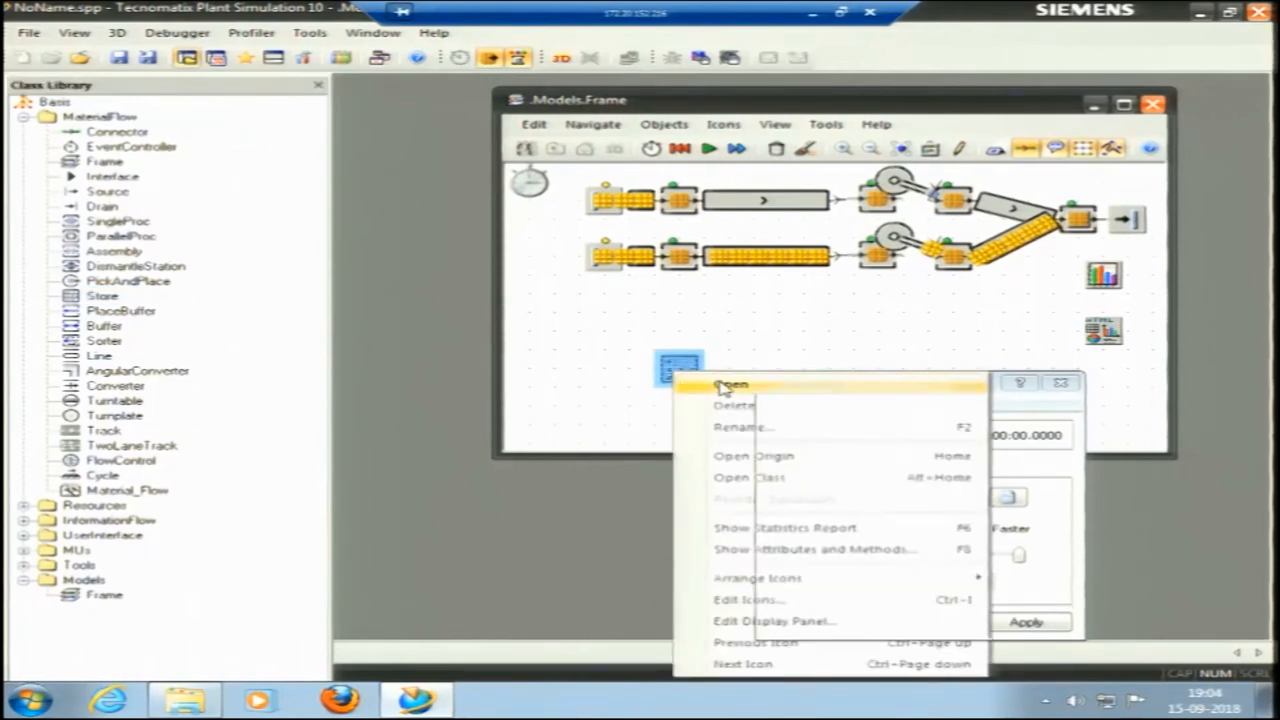
click(722, 384)
click(455, 318)
click(697, 318)
double_click(698, 318)
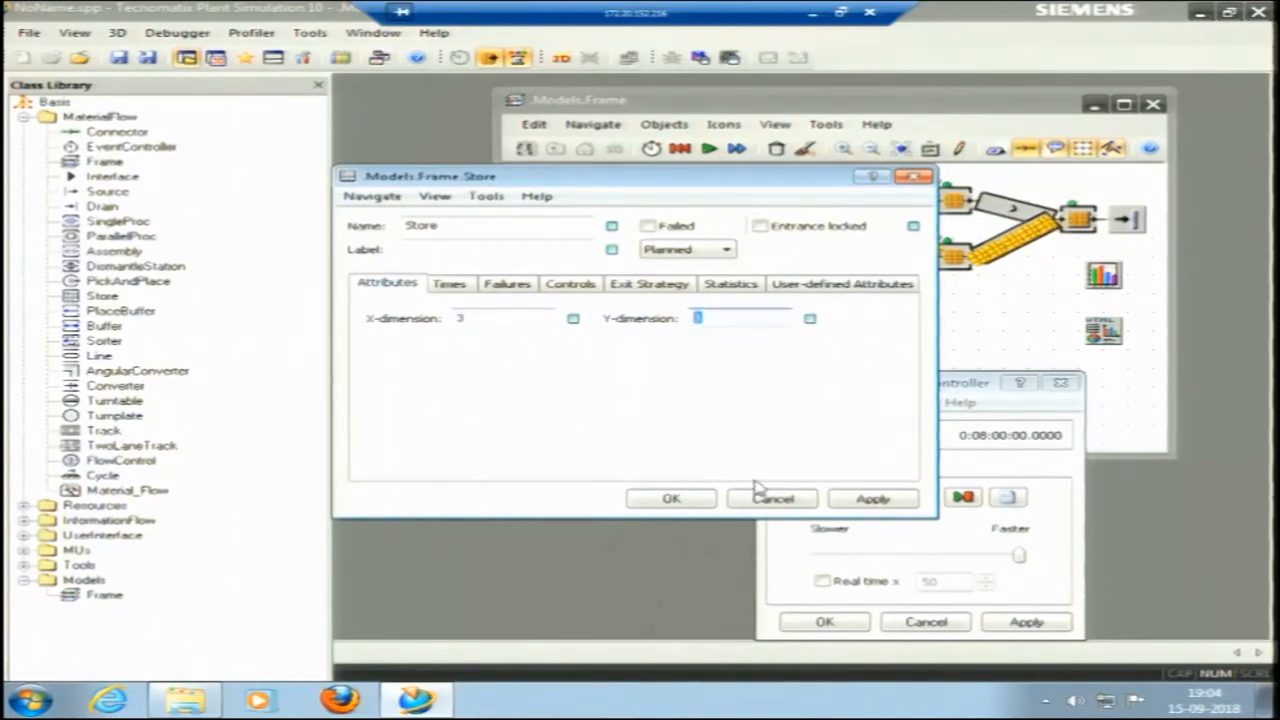
click(884, 500)
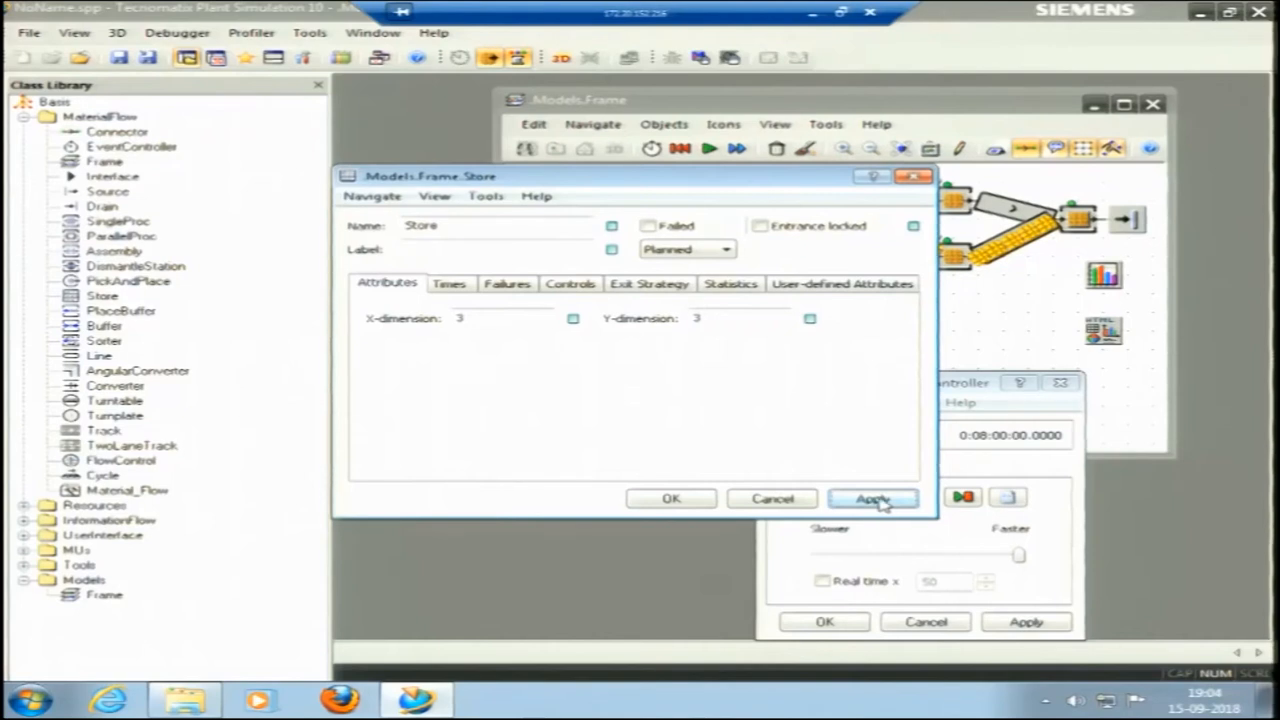
click(671, 499)
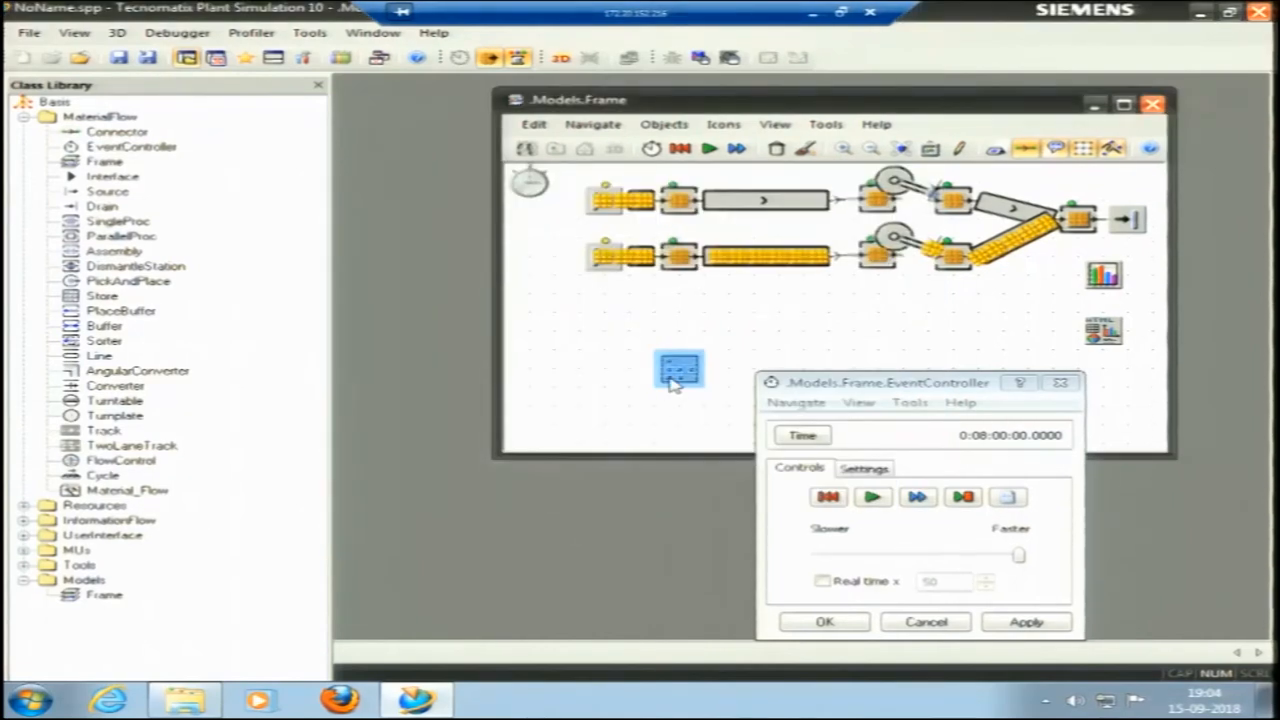
key(Delete)
click(543, 393)
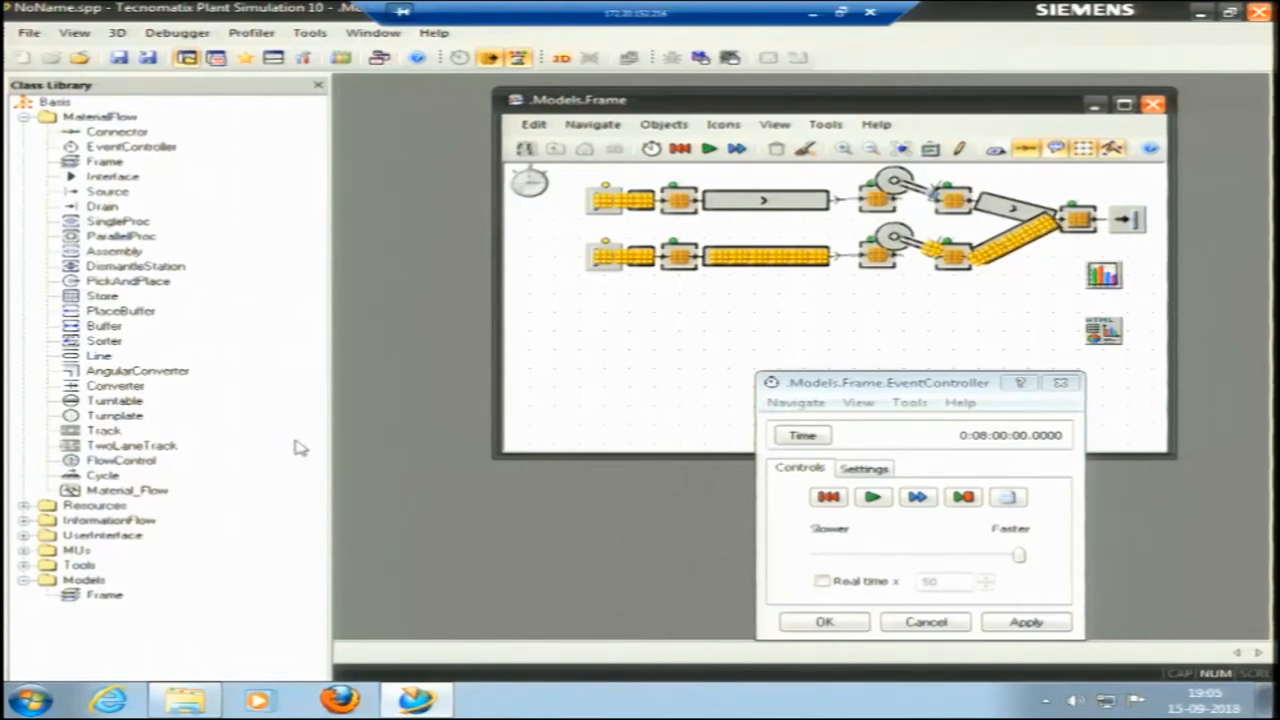
click(121, 313)
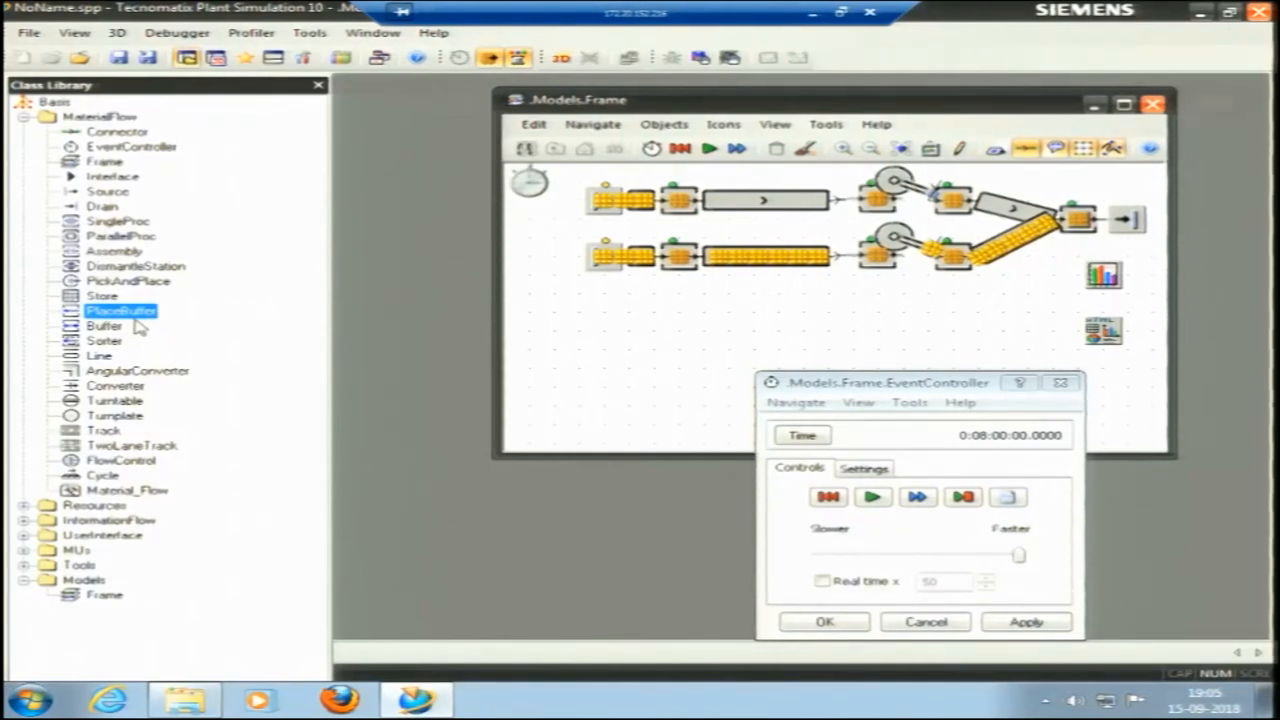
click(112, 327)
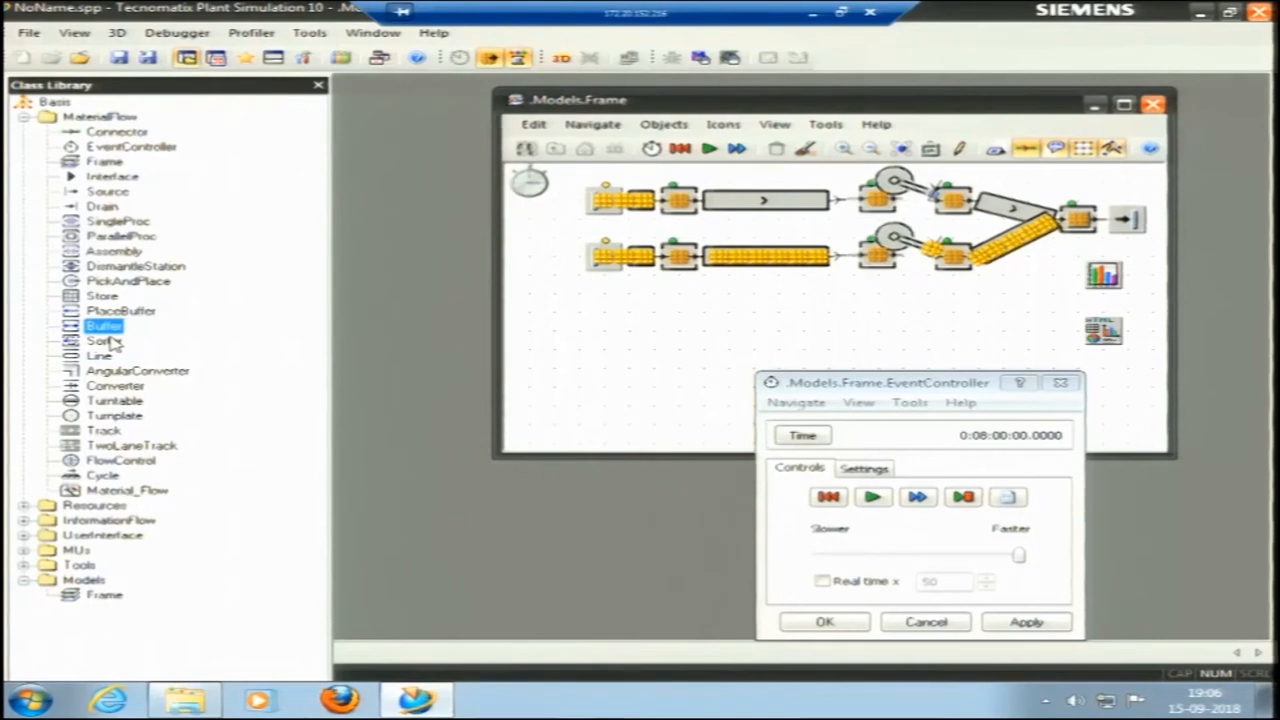
click(106, 342)
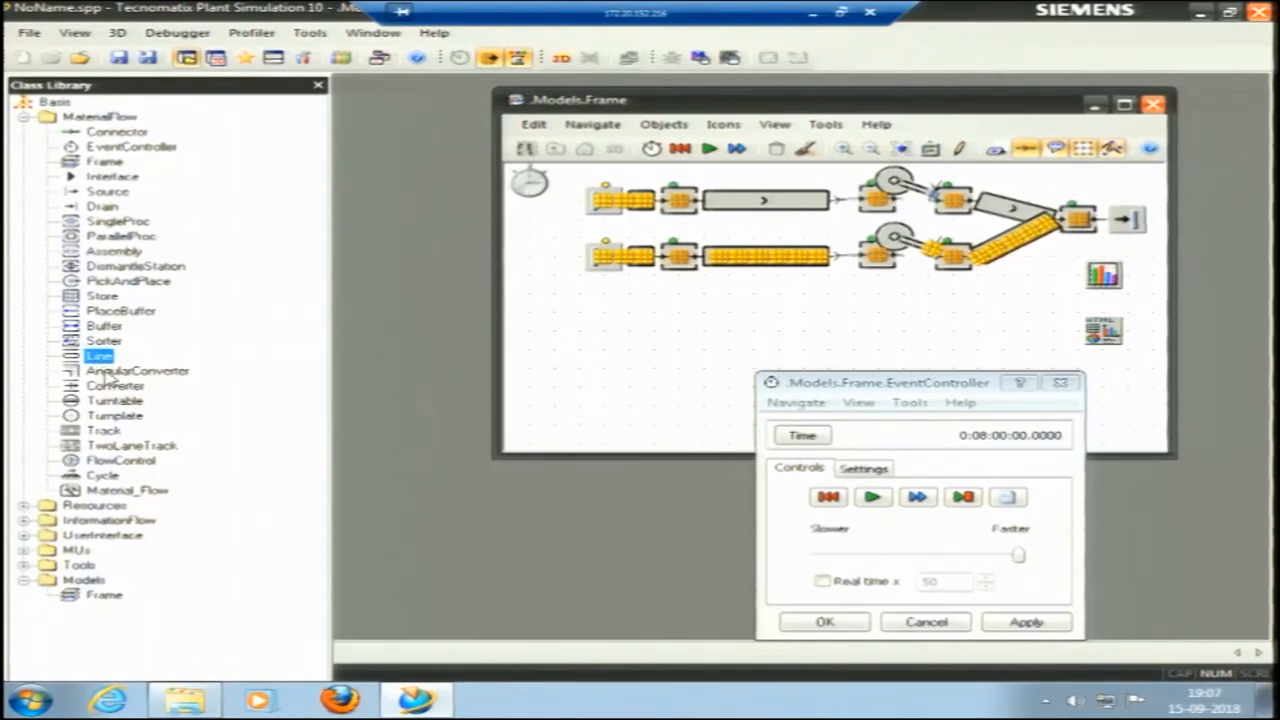
Insert an AngularConverter in the empty area below the two lines and review its length and speed attributes.
click(110, 372)
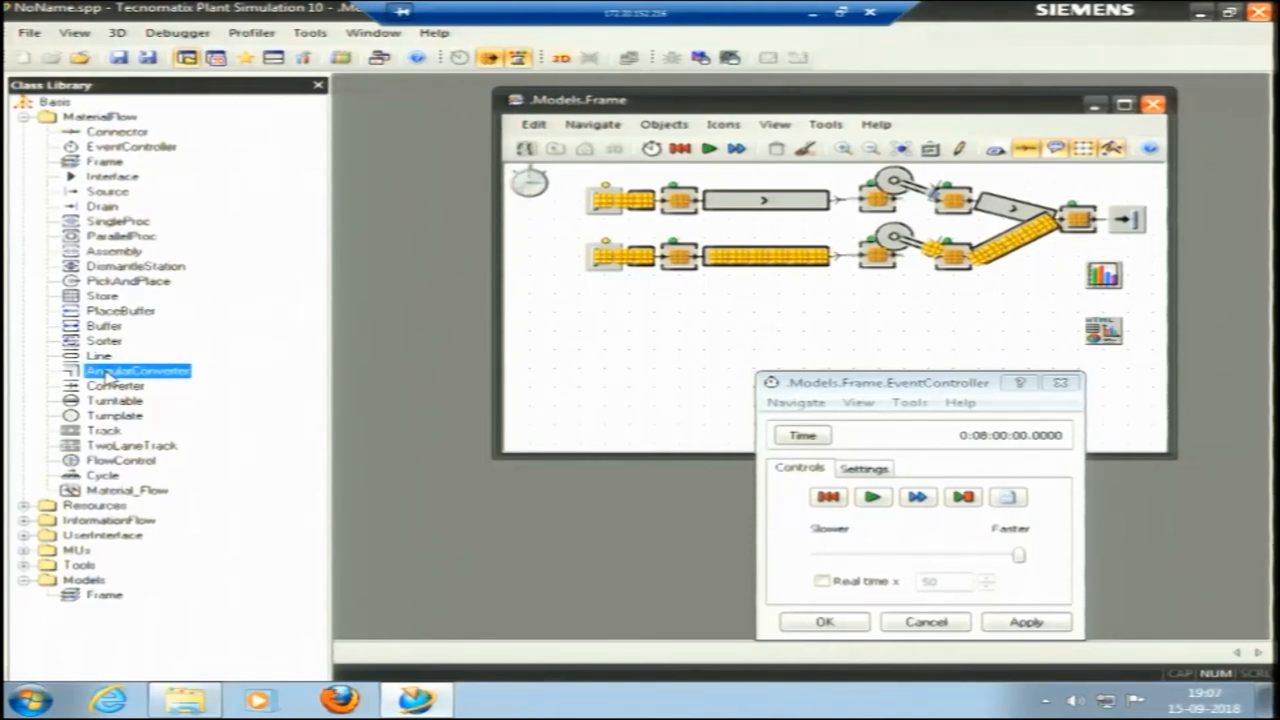
drag(108, 373, 674, 360)
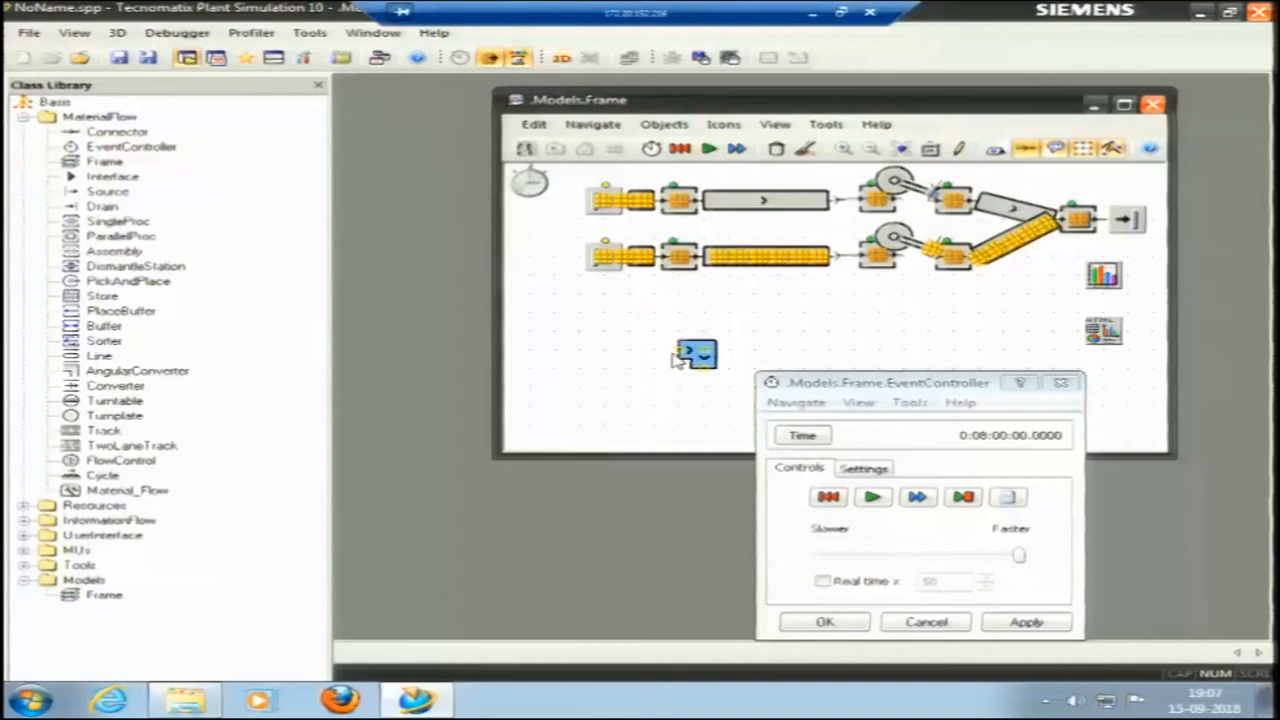
double_click(699, 356)
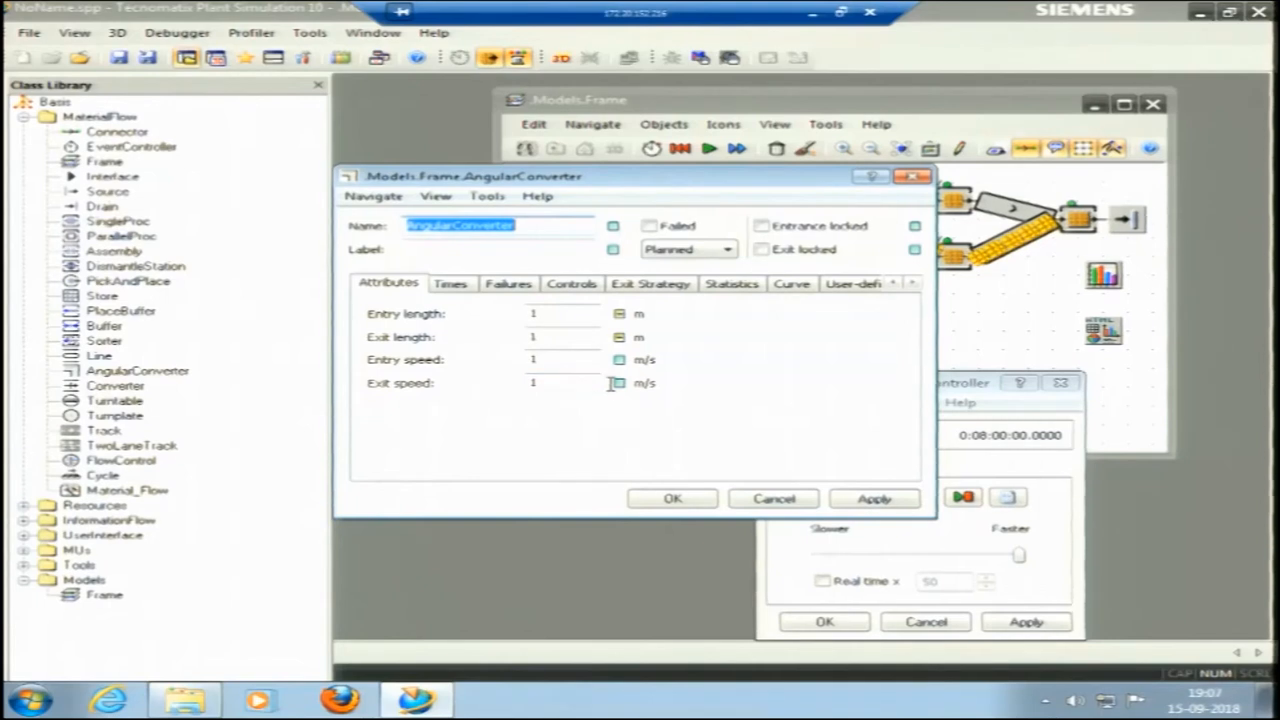
click(911, 177)
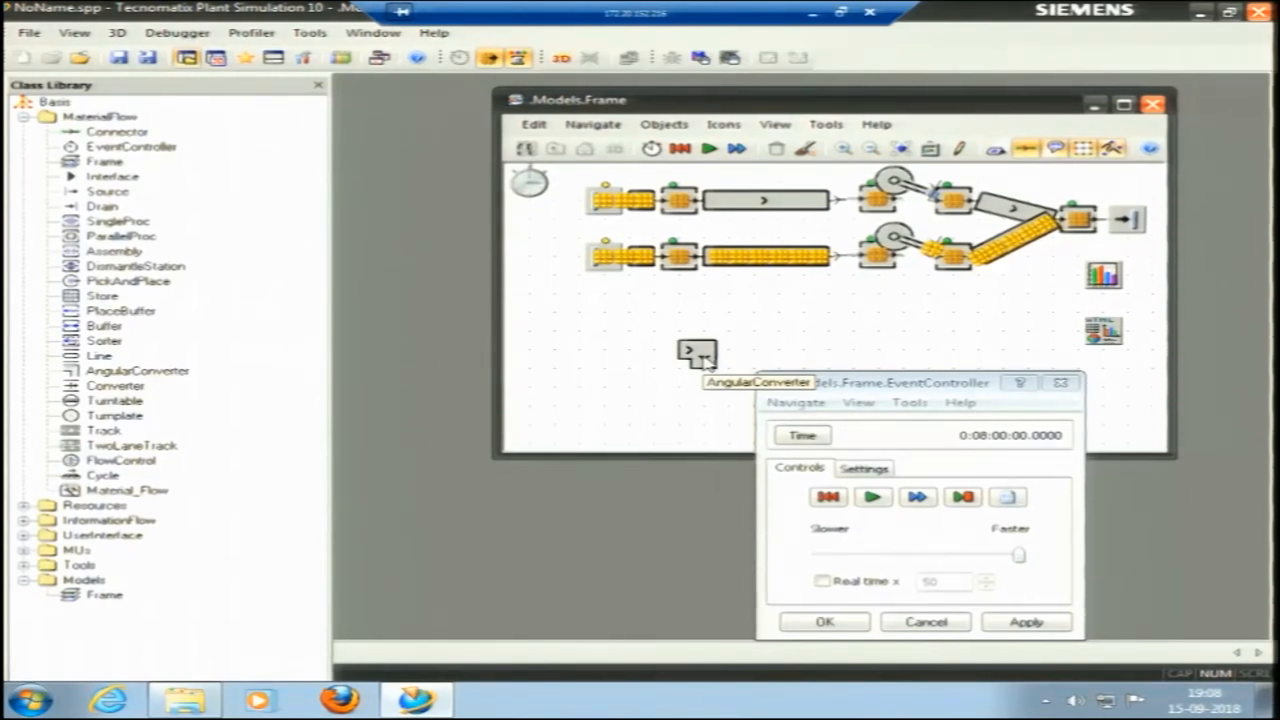
Delete the AngularConverter from the frame.
click(705, 362)
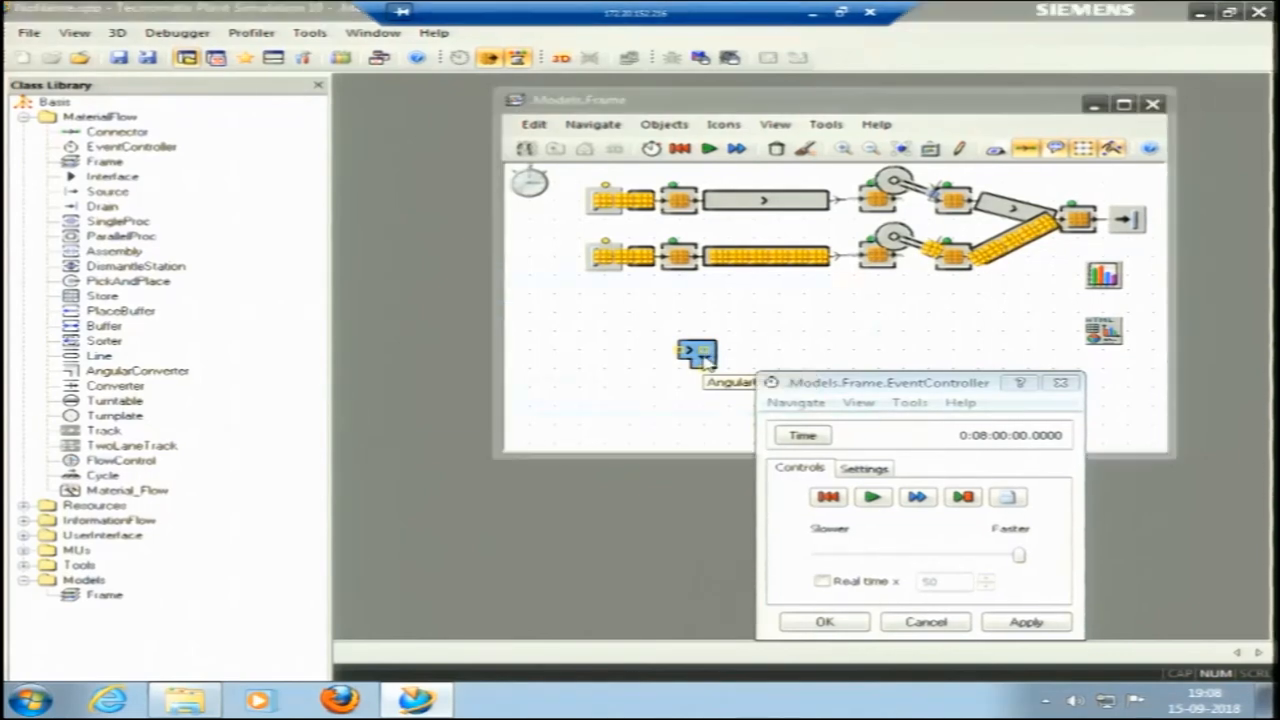
key(Delete)
click(608, 396)
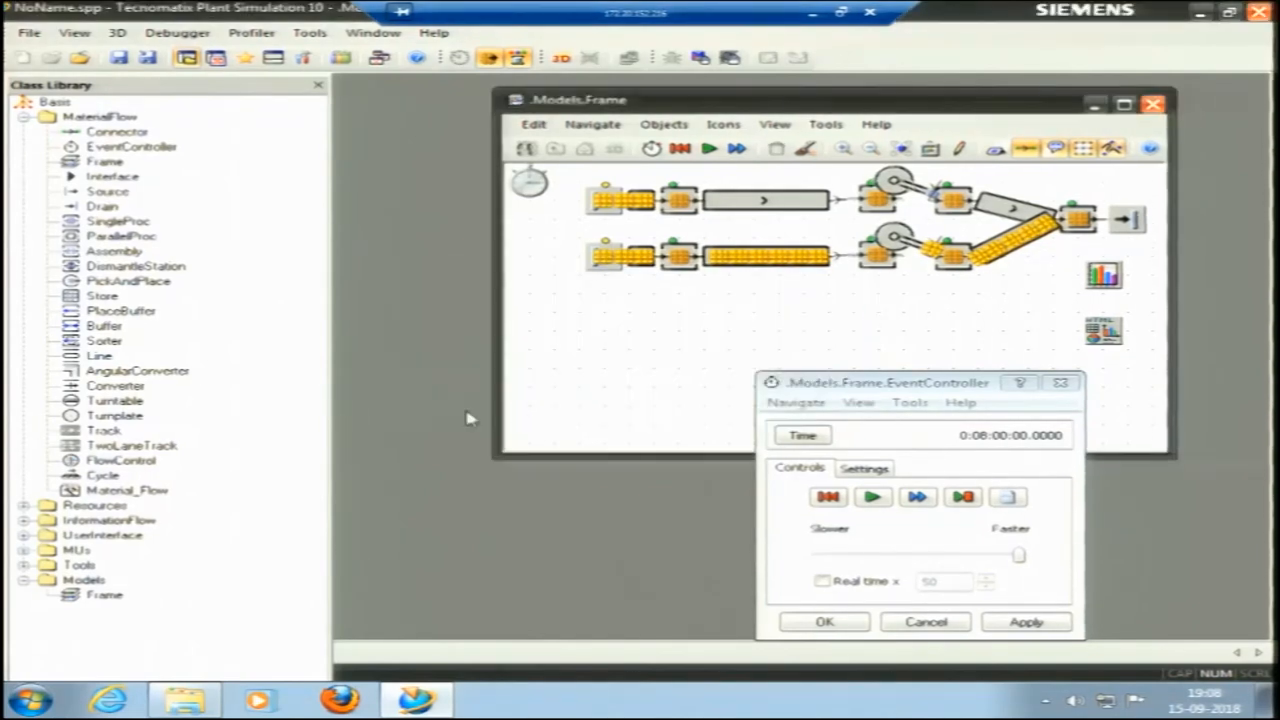
Insert a Turntable in the empty area of the frame below the lower line.
click(116, 388)
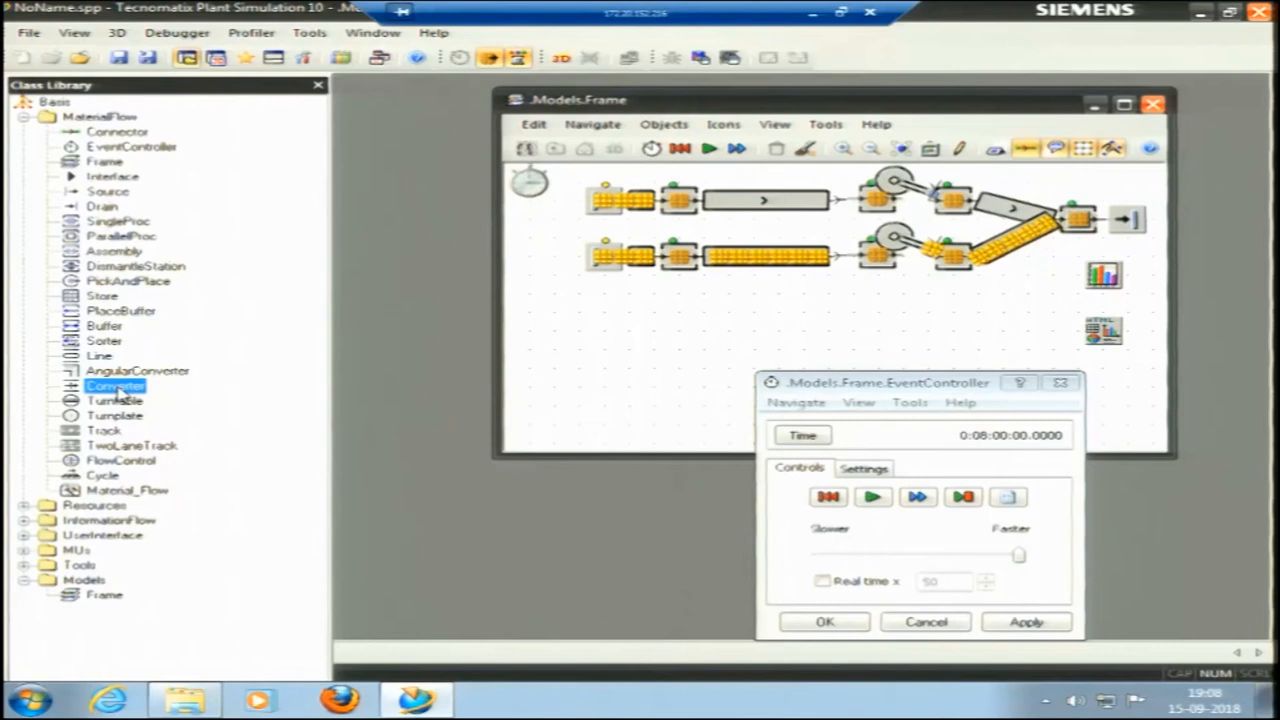
click(116, 400)
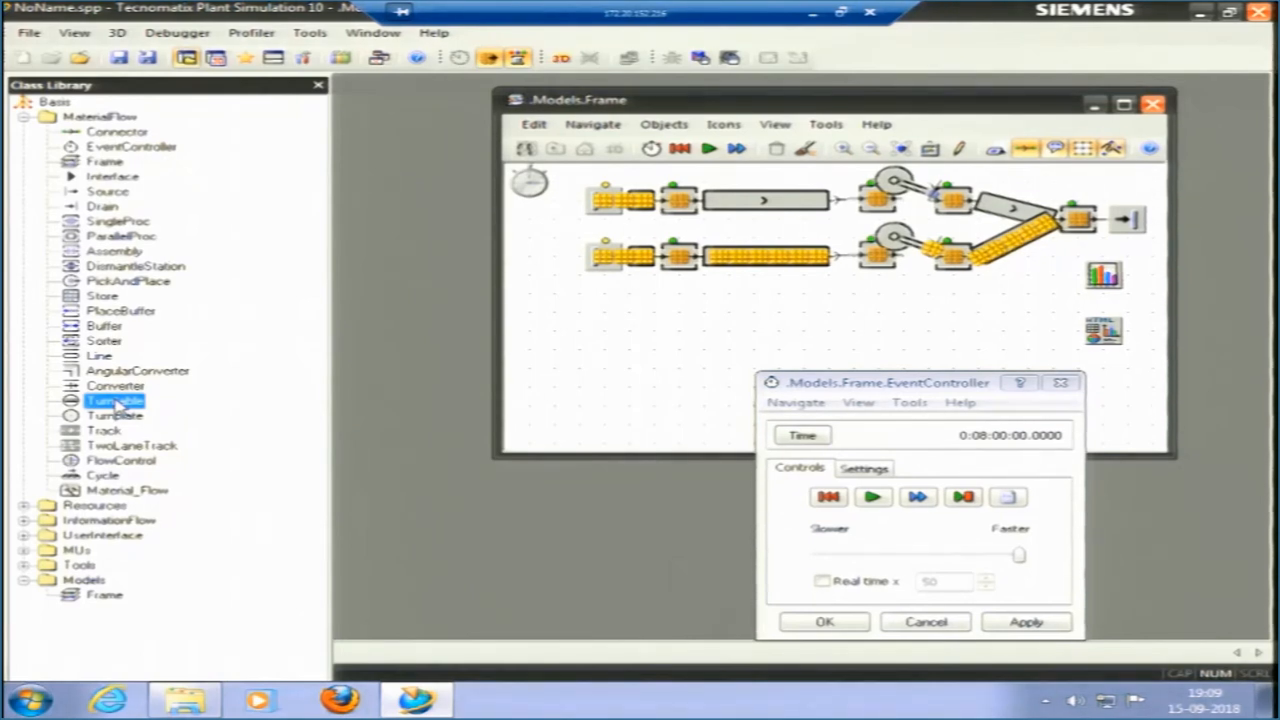
drag(86, 405, 738, 312)
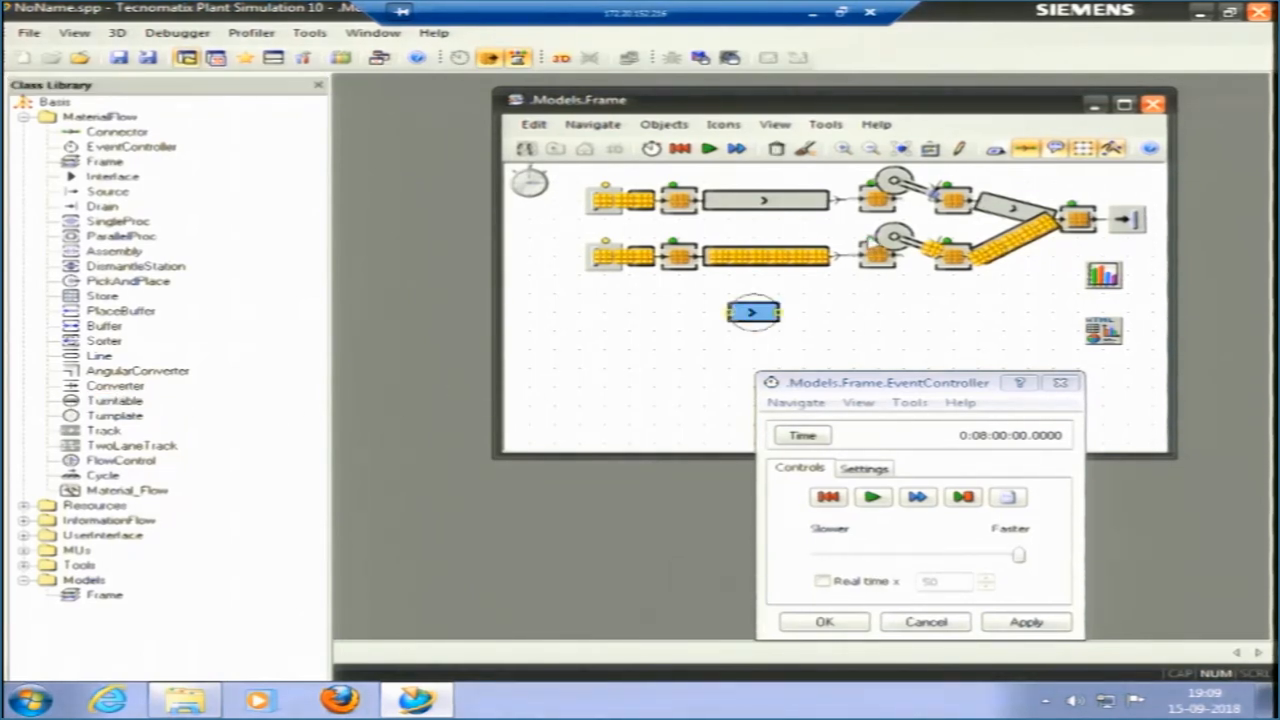
Reset the simulation and delete the PickAndPlace between the upper Drilling and Grinding stations.
click(681, 148)
click(900, 184)
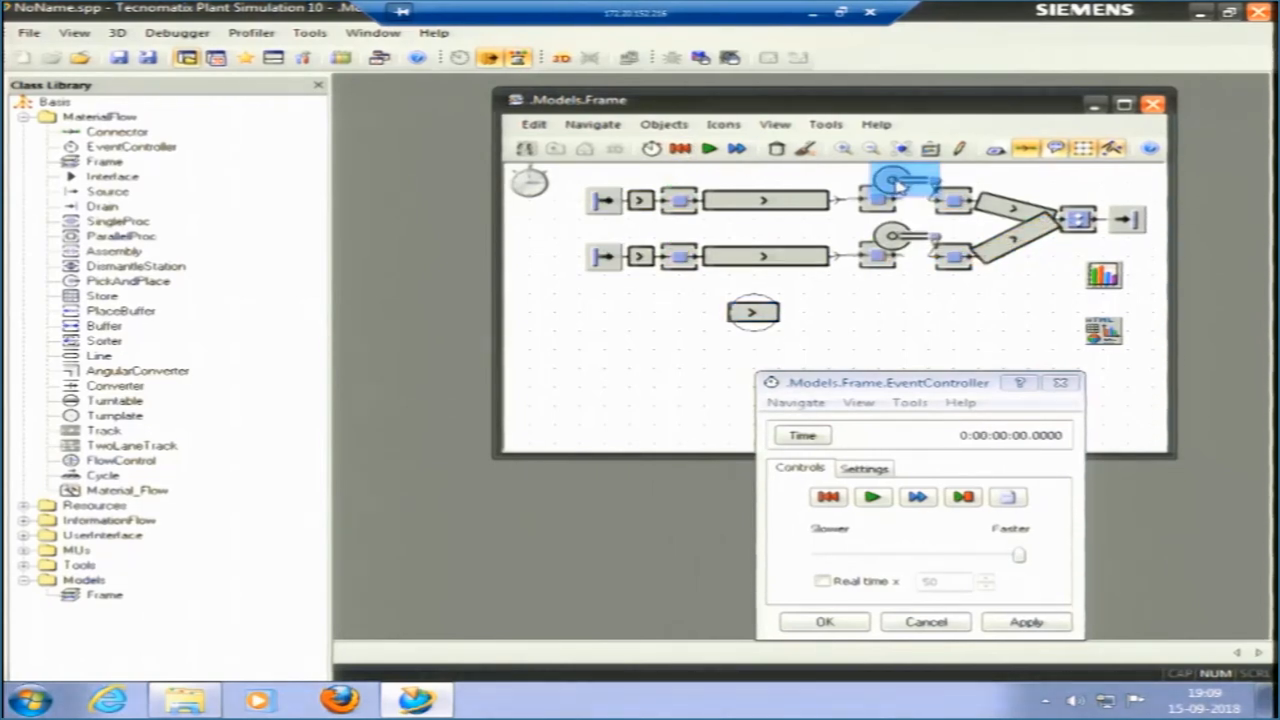
key(Delete)
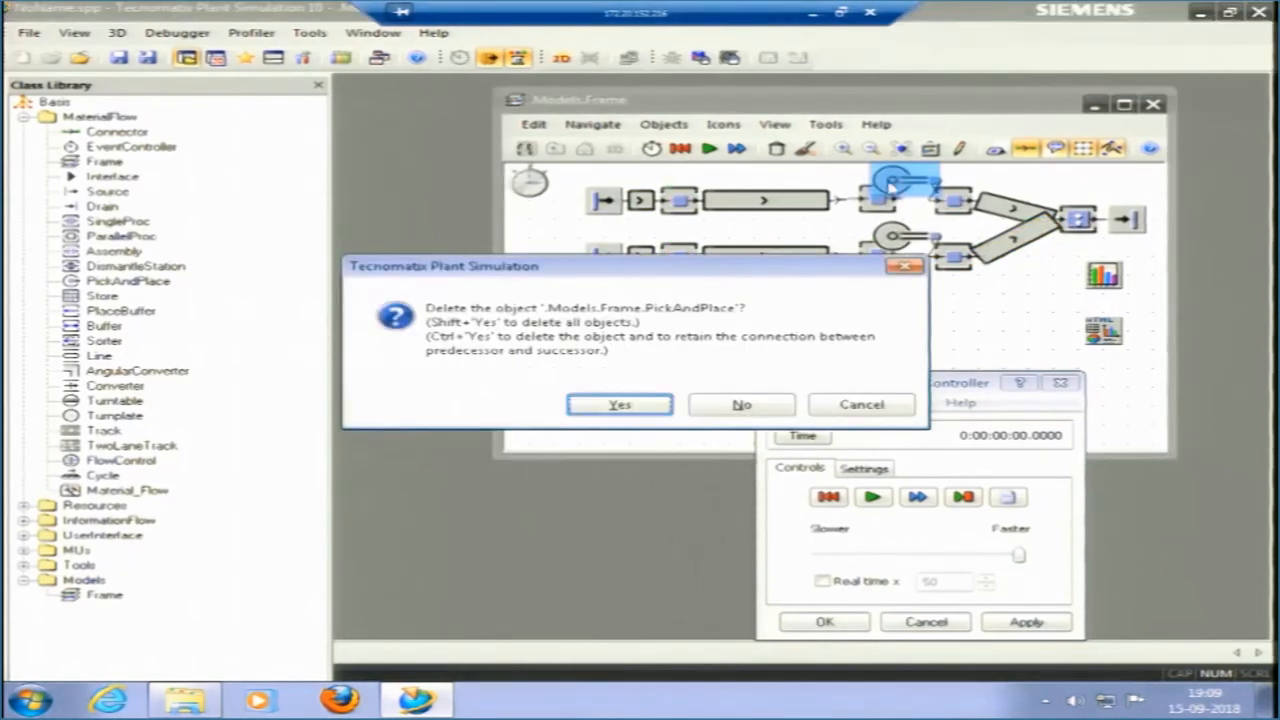
click(645, 408)
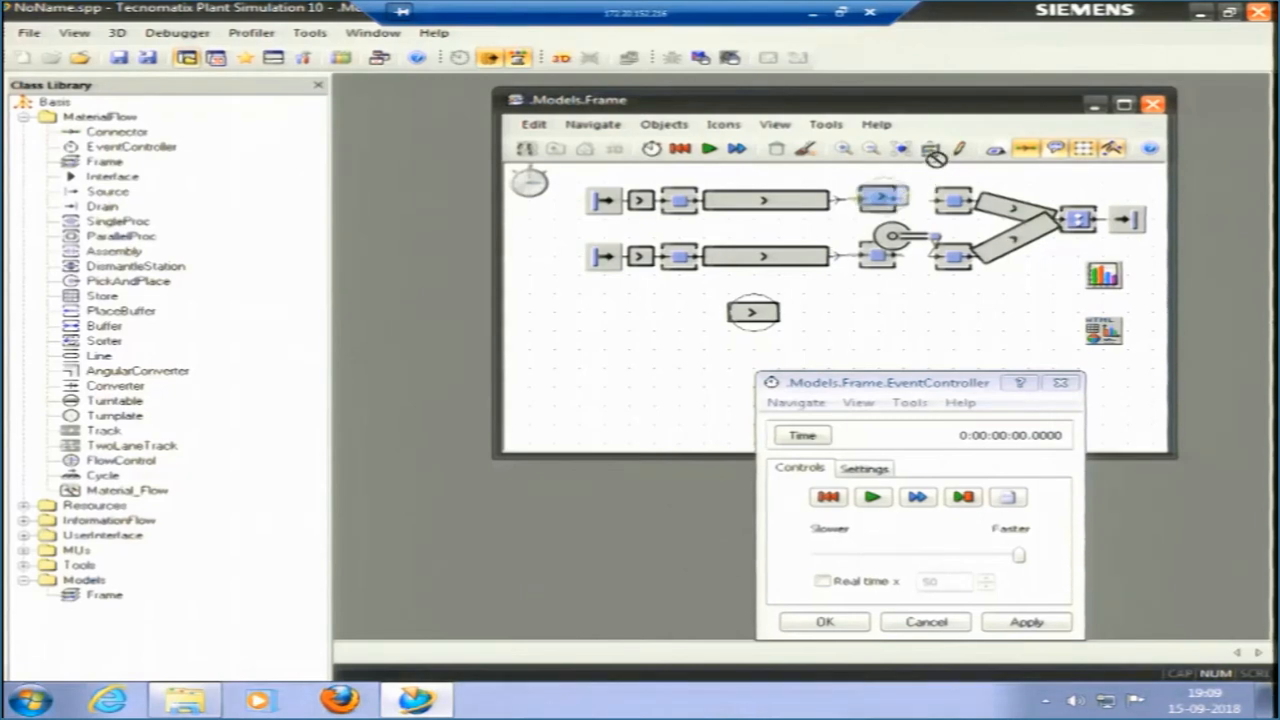
Move the upper Drilling station directly against its incoming Line and park the Turntable above the gap before the upper Grinding station.
drag(948, 152, 855, 256)
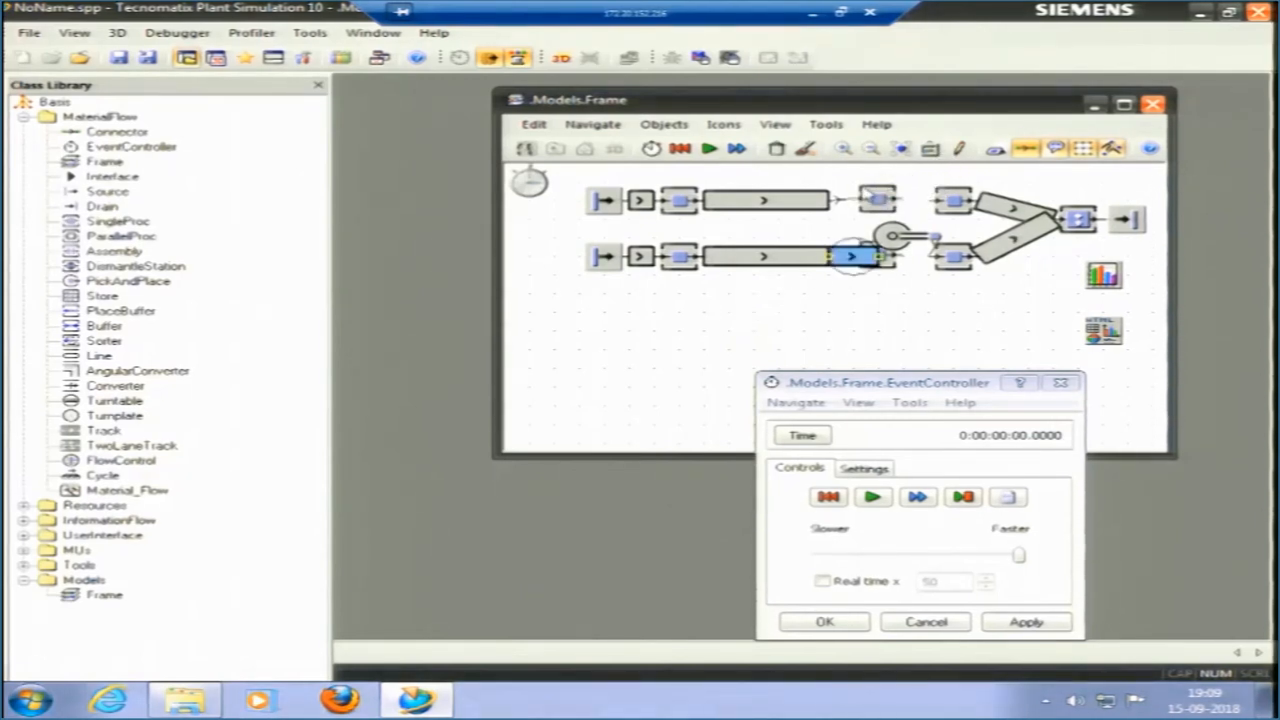
click(851, 206)
drag(889, 202, 903, 256)
drag(914, 173, 912, 168)
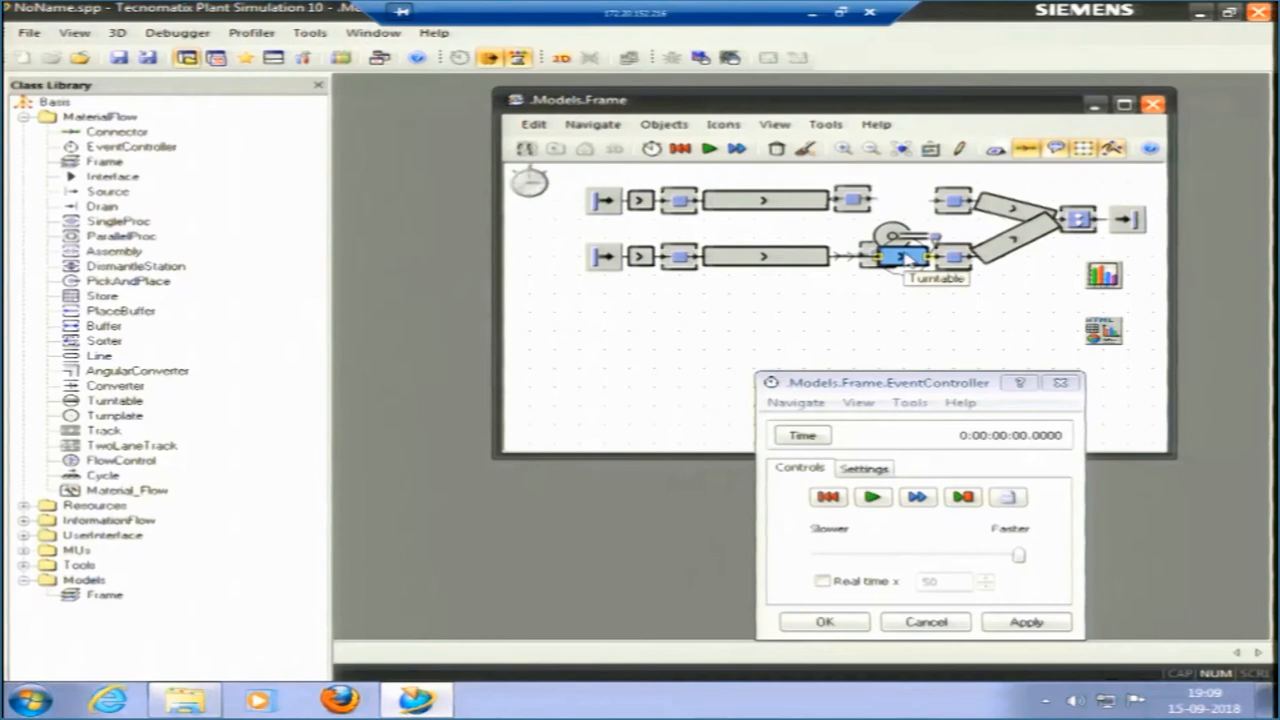
key(Delete)
click(605, 403)
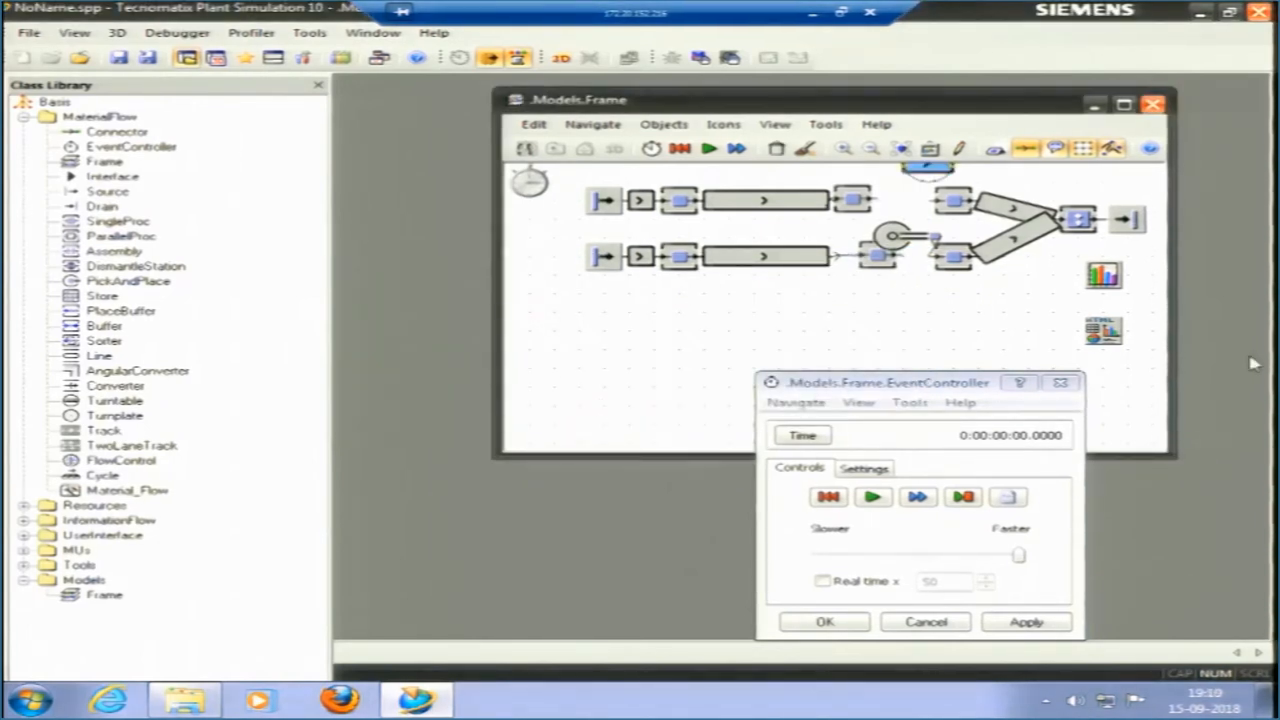
Enlarge the frame window and shift both lines with their chart and report objects down to free space above them.
drag(1172, 453, 1214, 510)
key(ctrl+a)
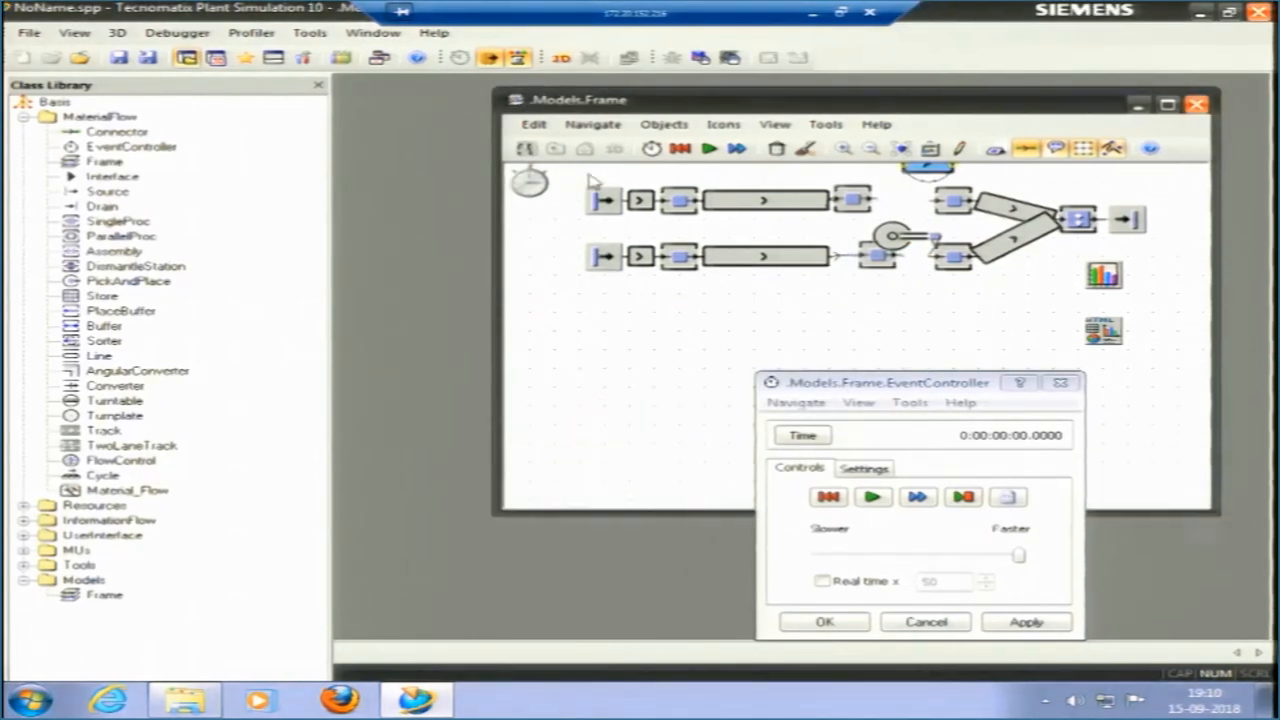
drag(845, 237, 845, 275)
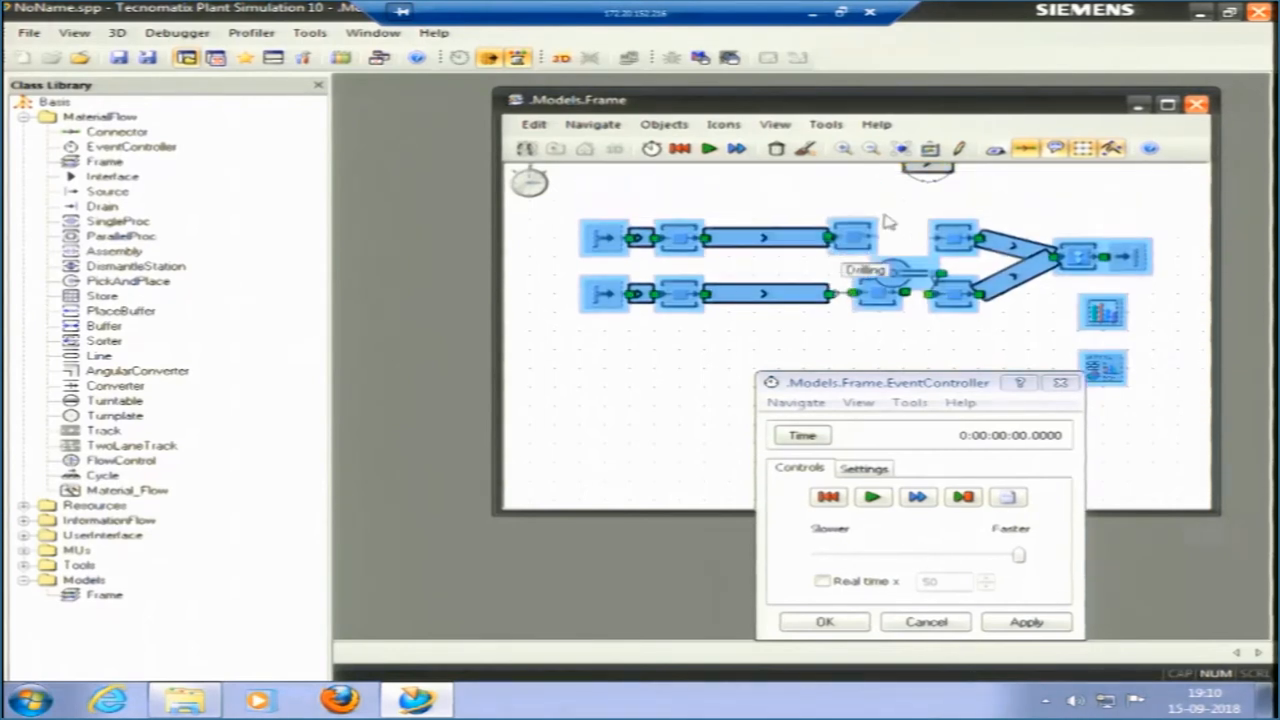
Place the Turntable just above the gap in the upper line and connect Drilling to the Turntable and the Turntable to Grinding.
click(895, 205)
click(895, 205)
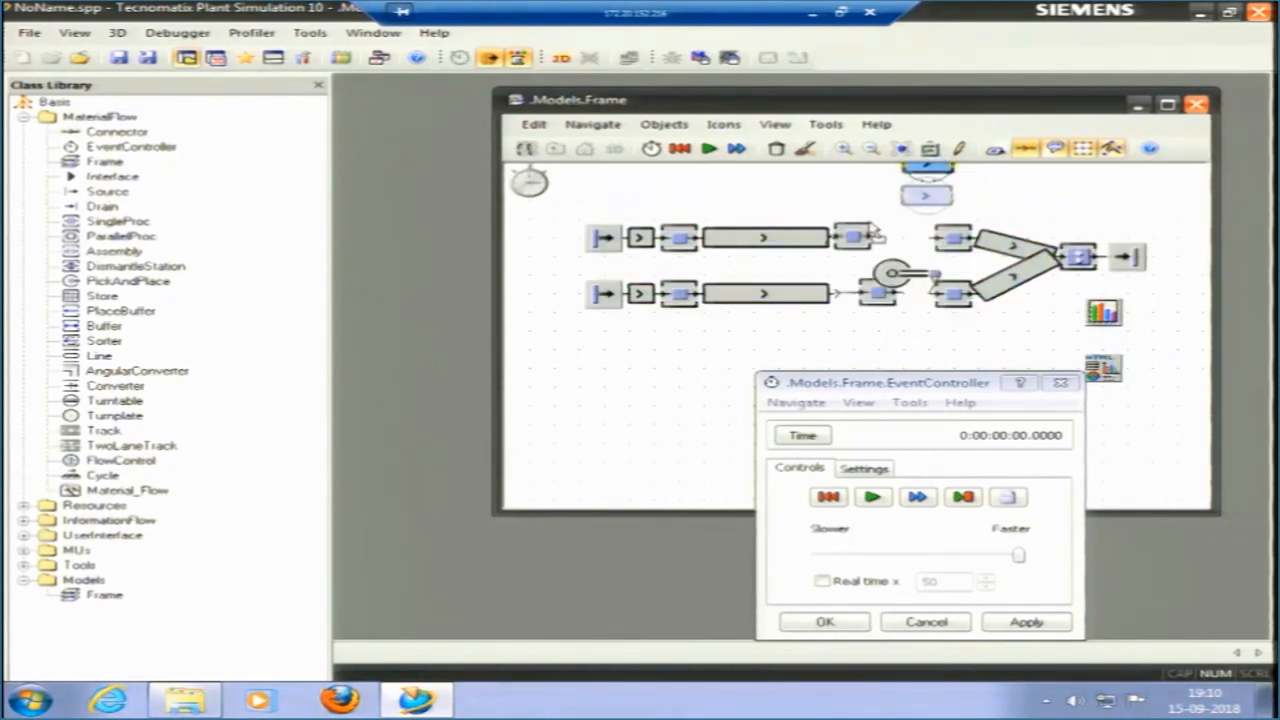
click(95, 131)
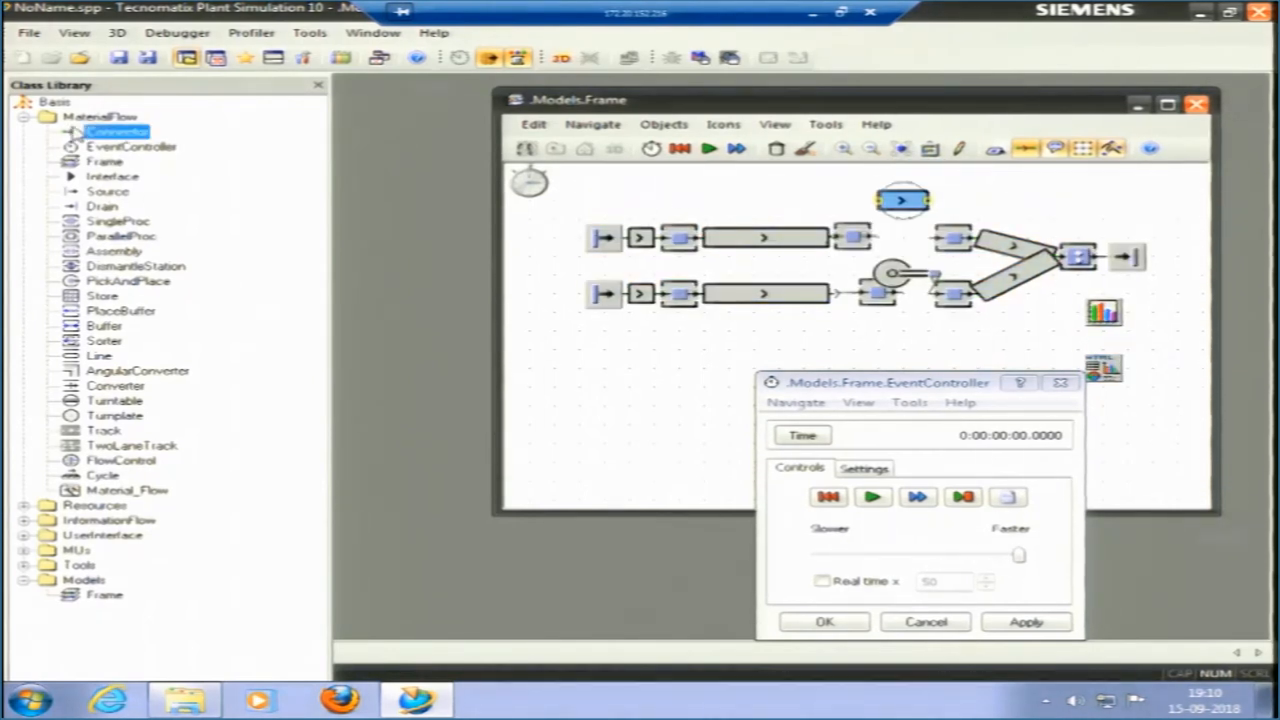
click(858, 229)
click(900, 201)
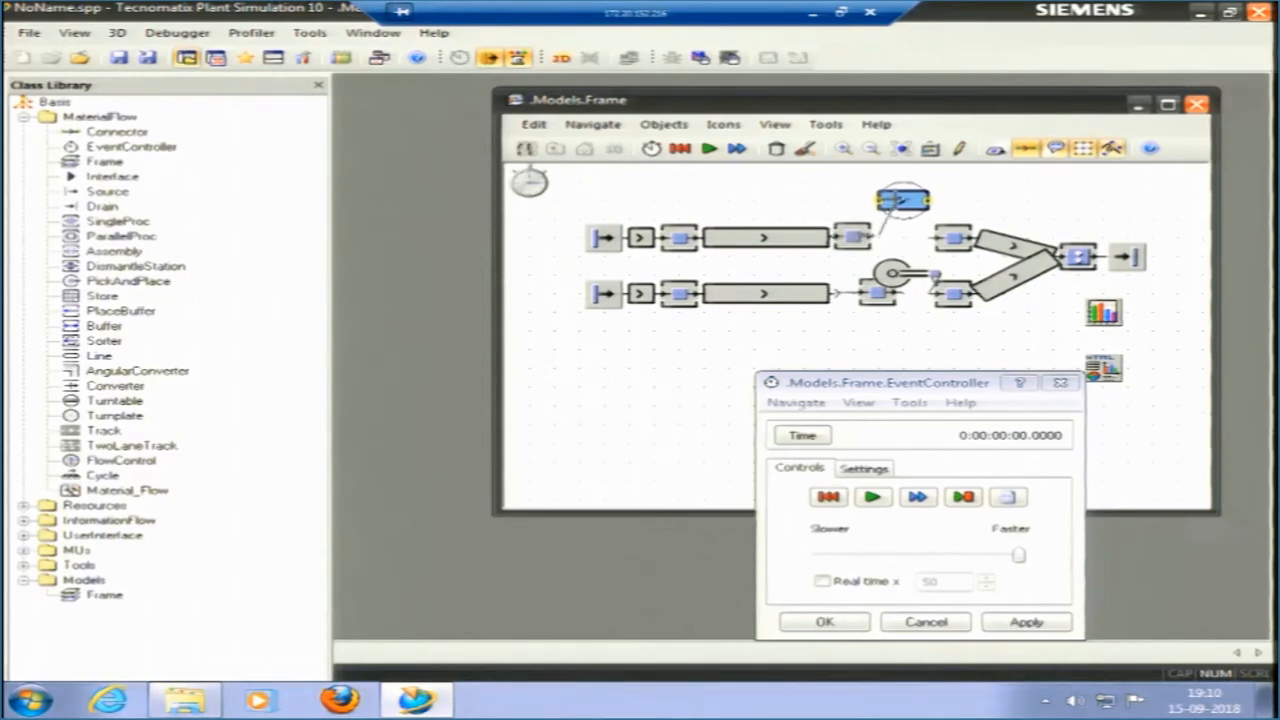
click(90, 132)
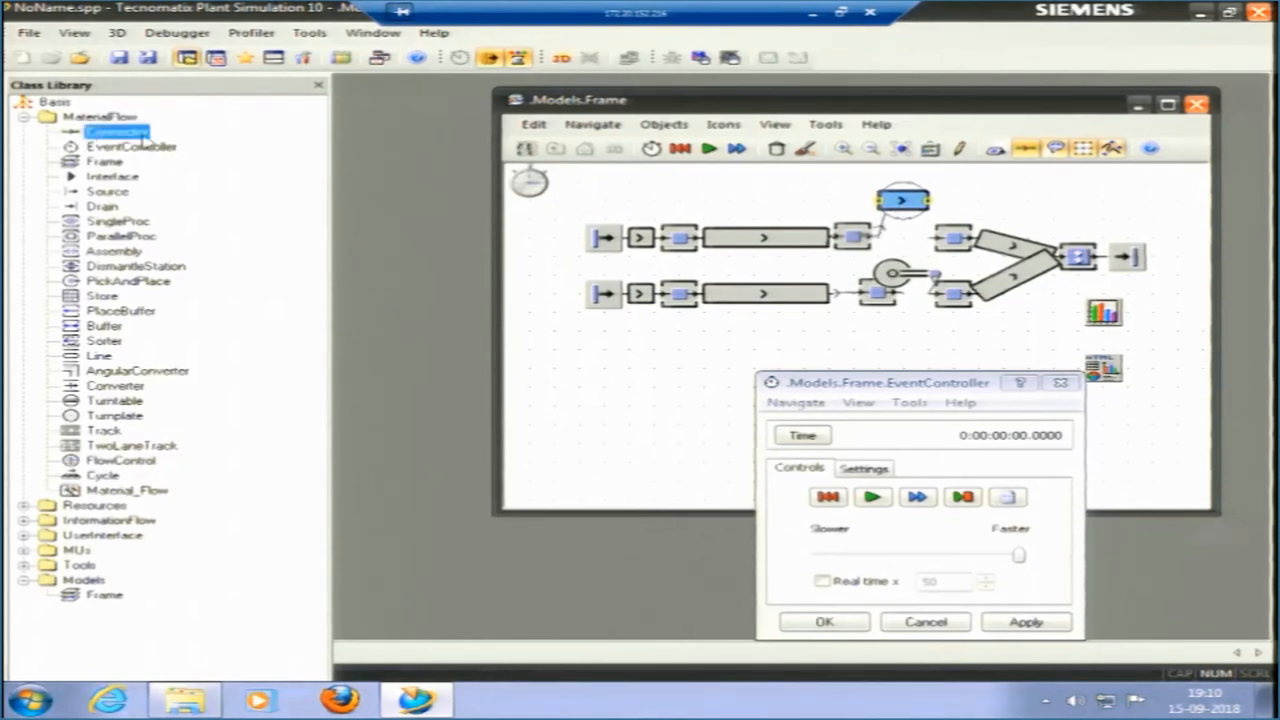
click(953, 237)
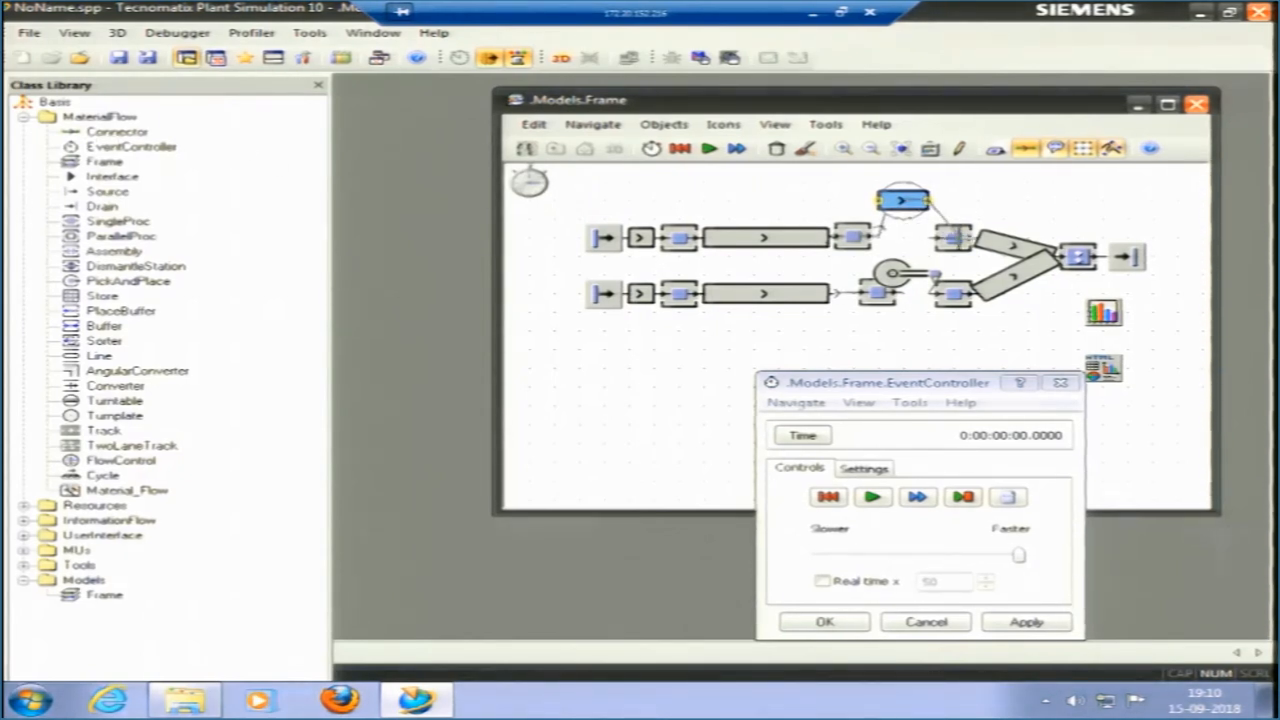
Turn off the grid and fit the Turntable into the gap between the upper Drilling and Grinding stations.
drag(908, 206, 909, 236)
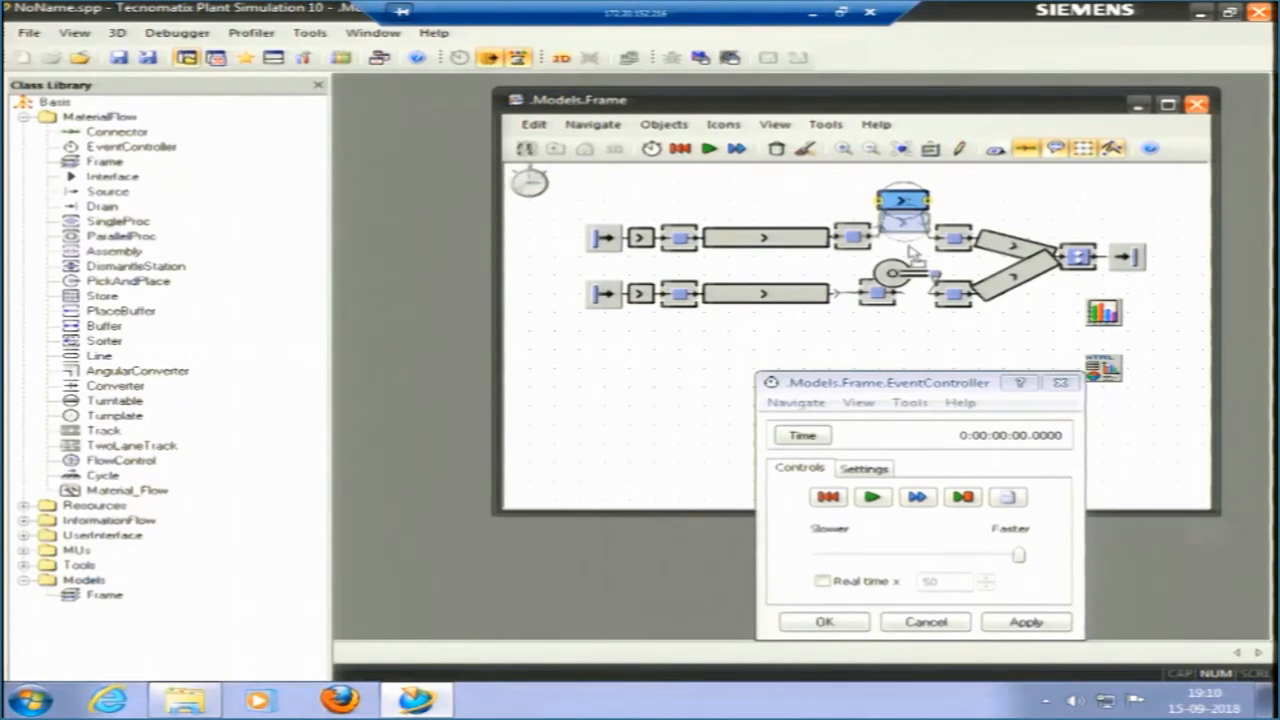
drag(908, 264, 916, 262)
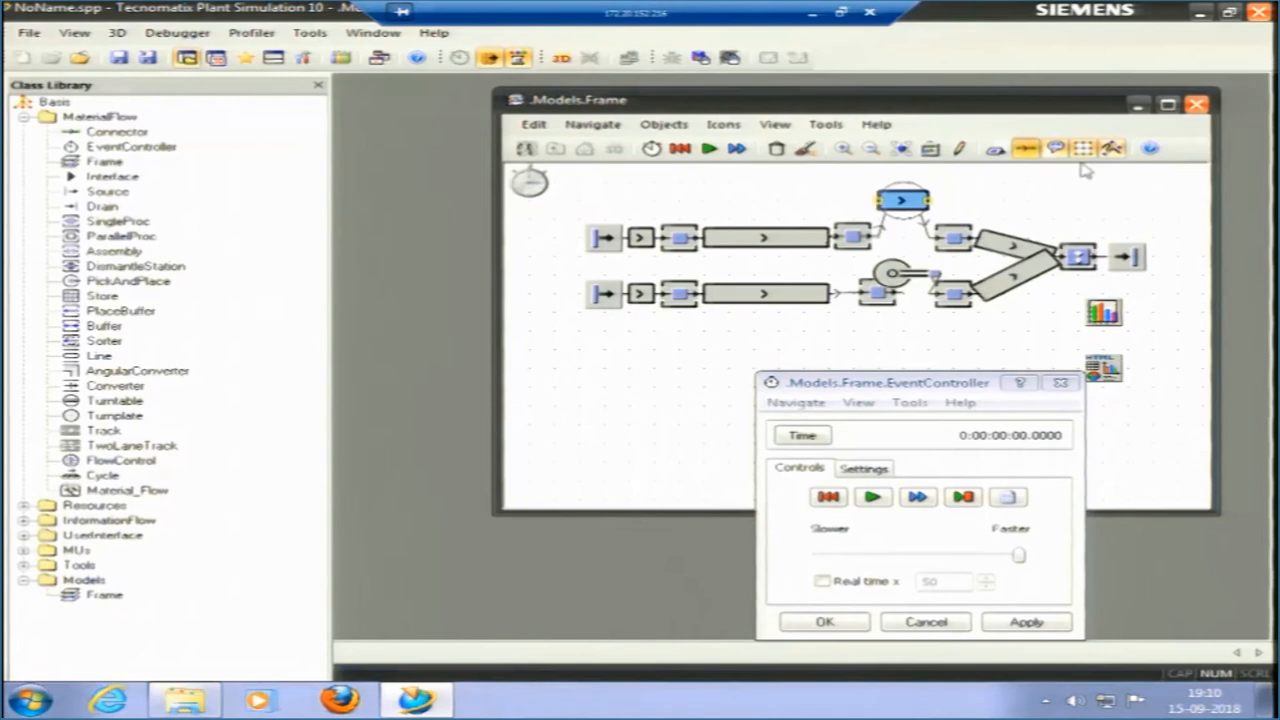
drag(926, 206, 923, 246)
click(1006, 209)
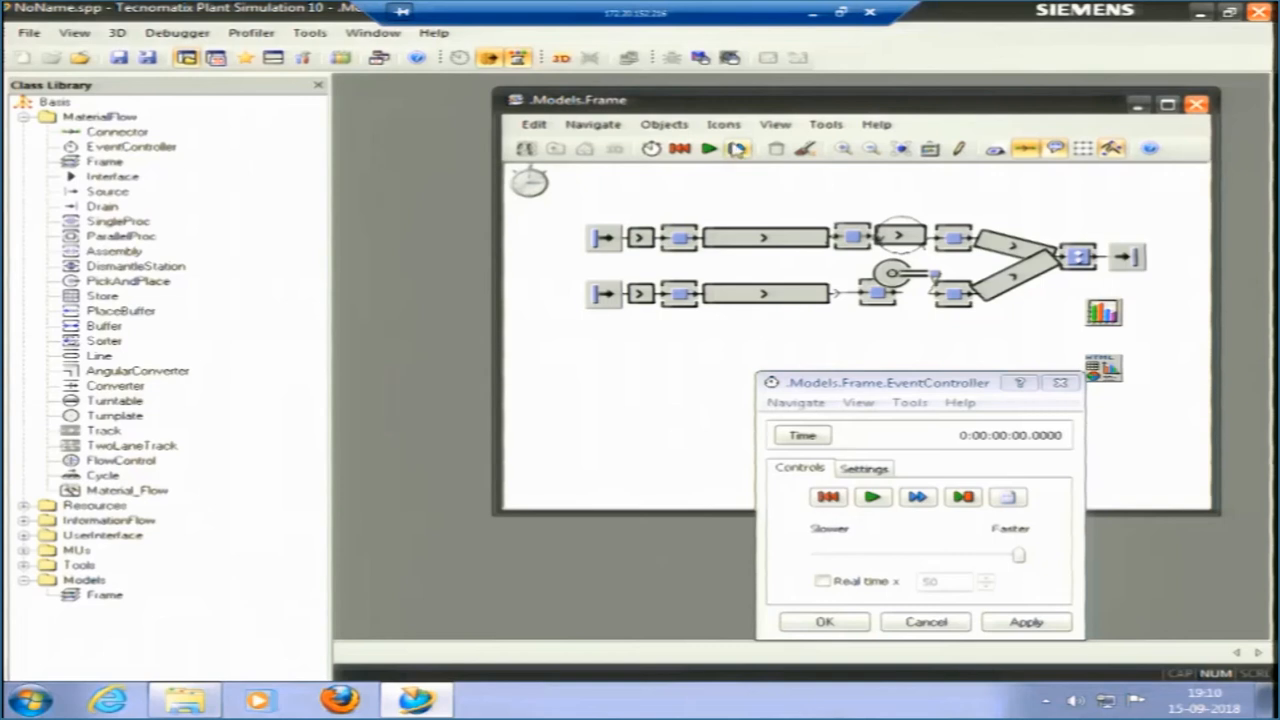
Run the simulation with the Turntable in the upper line and reset it.
click(710, 148)
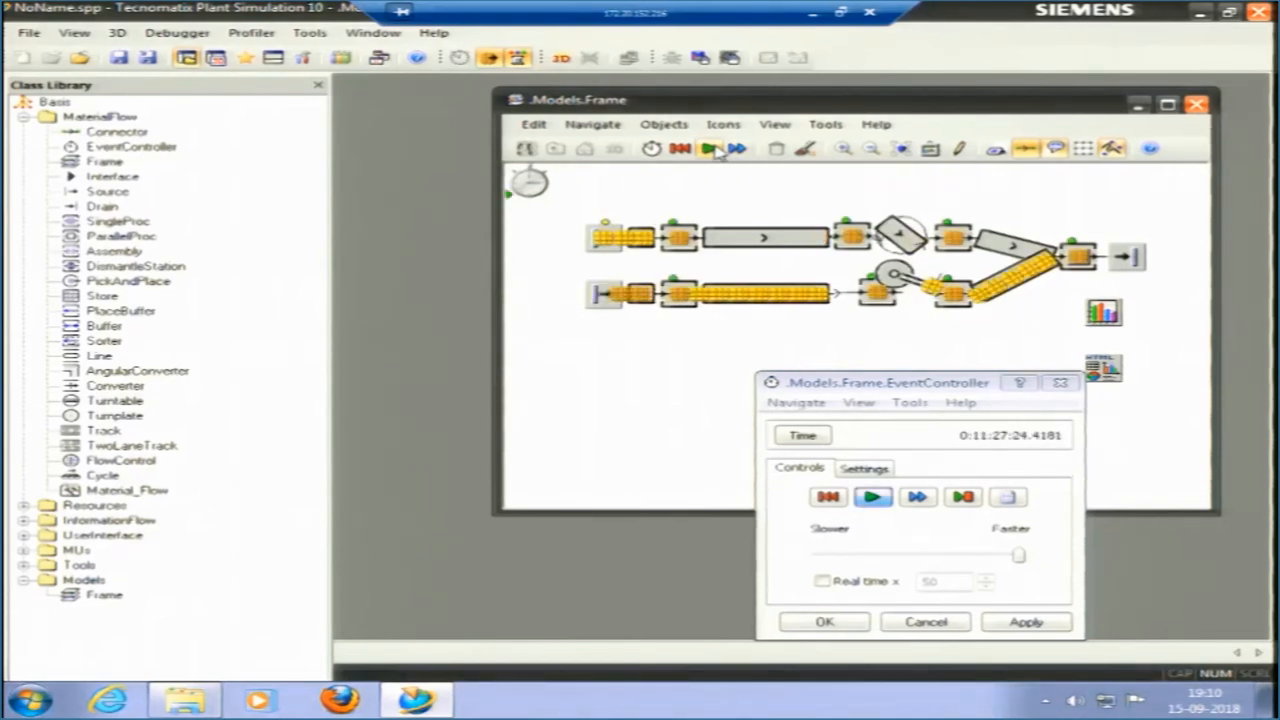
click(840, 500)
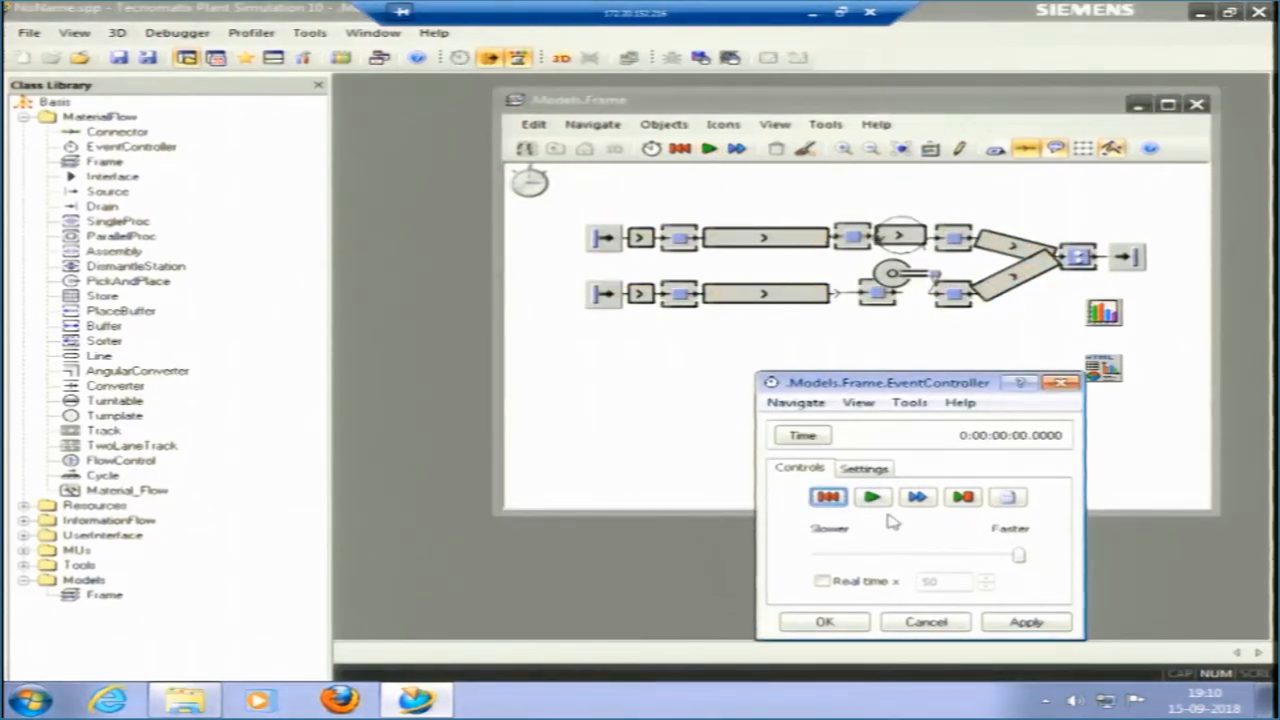
Slow the simulation to about halfway between Slower and Faster and start the run.
click(915, 558)
click(903, 560)
click(873, 497)
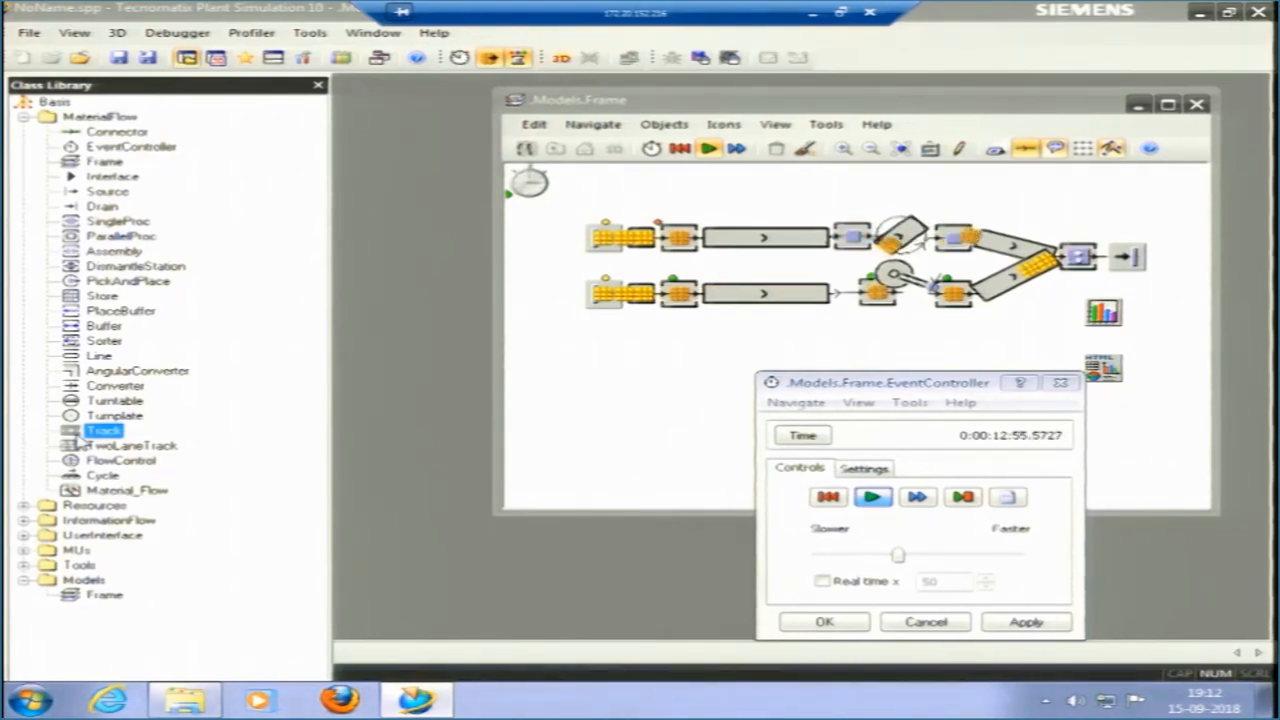
click(92, 448)
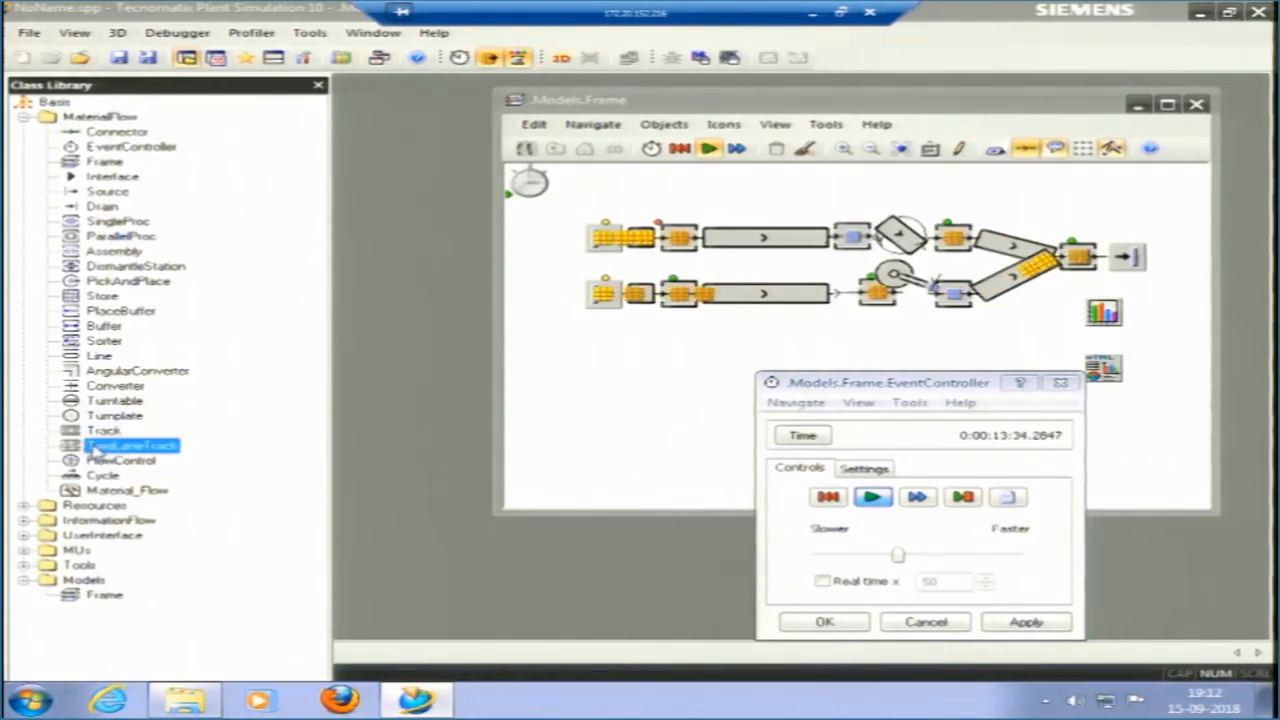
click(92, 432)
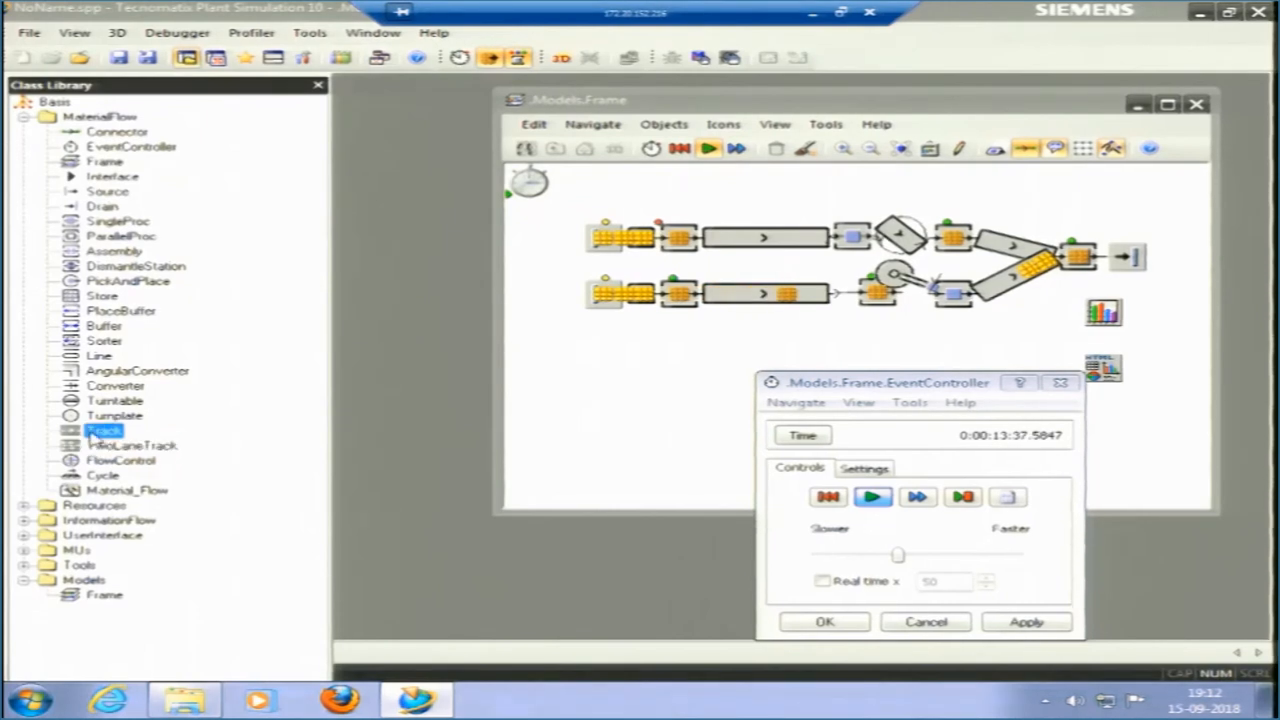
click(96, 450)
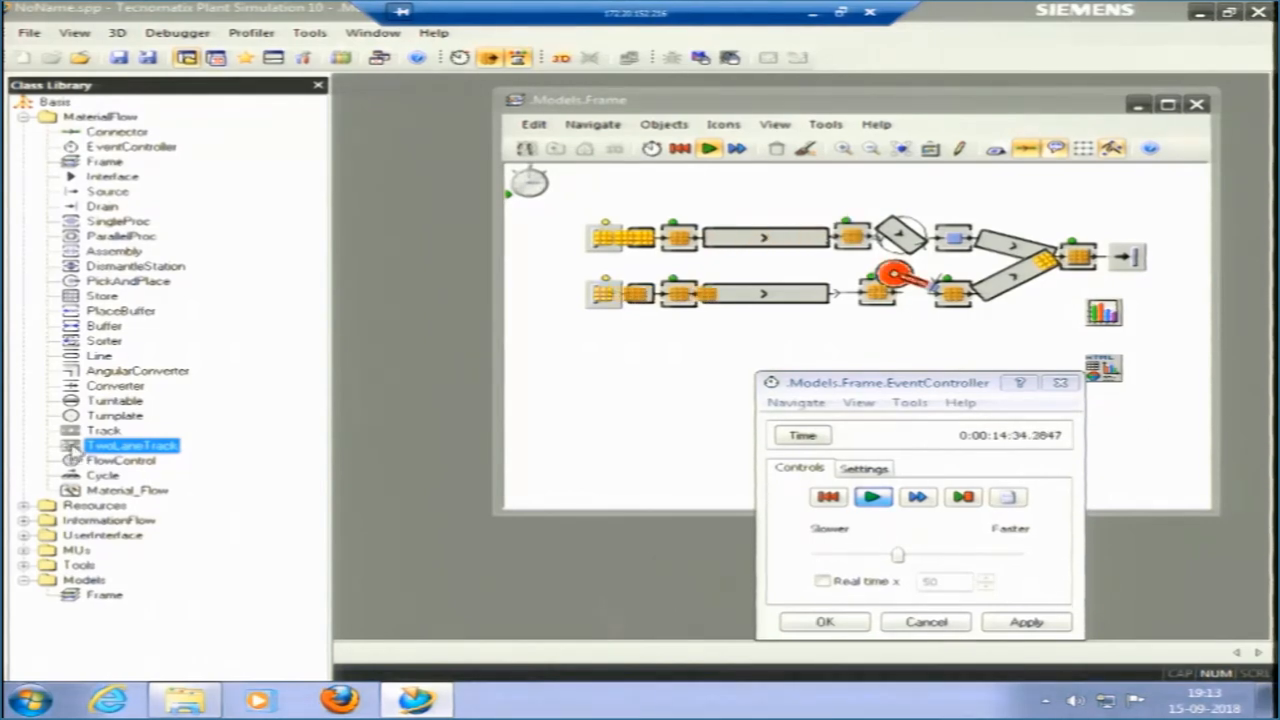
click(88, 462)
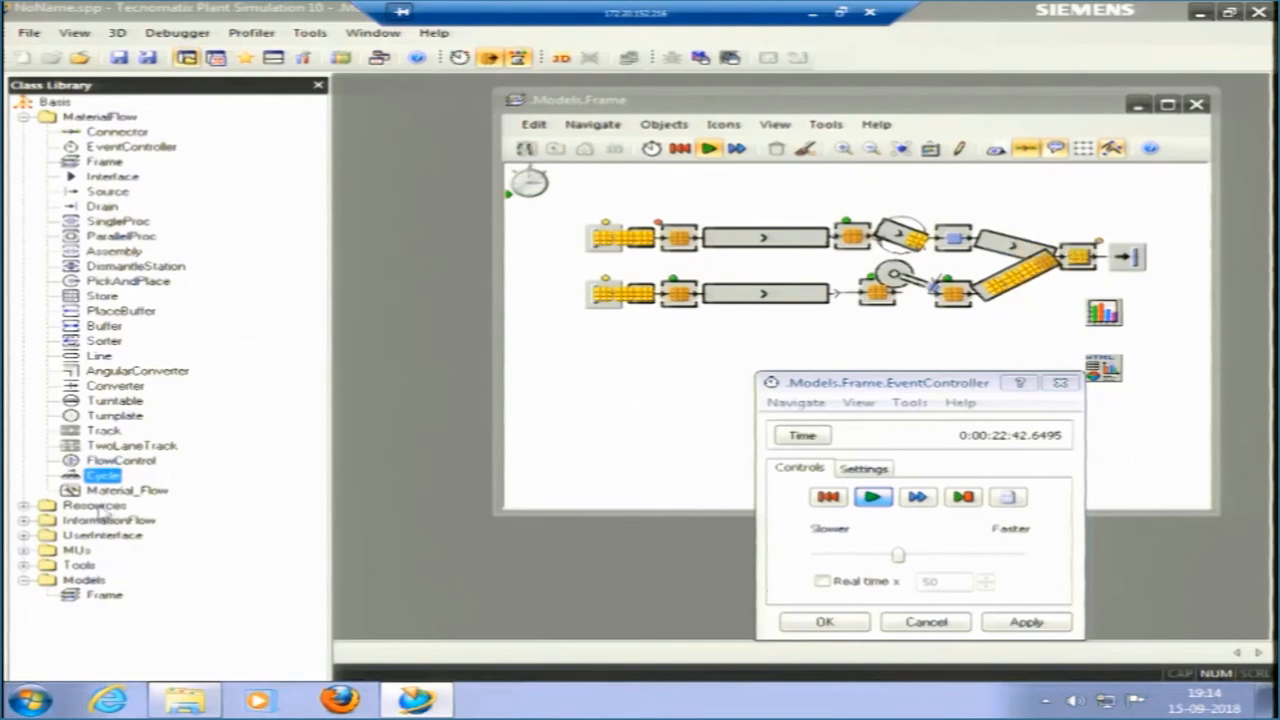
Place one Workplace from the Resources objects above the upper Milling station and another above the upper Drilling station.
double_click(40, 507)
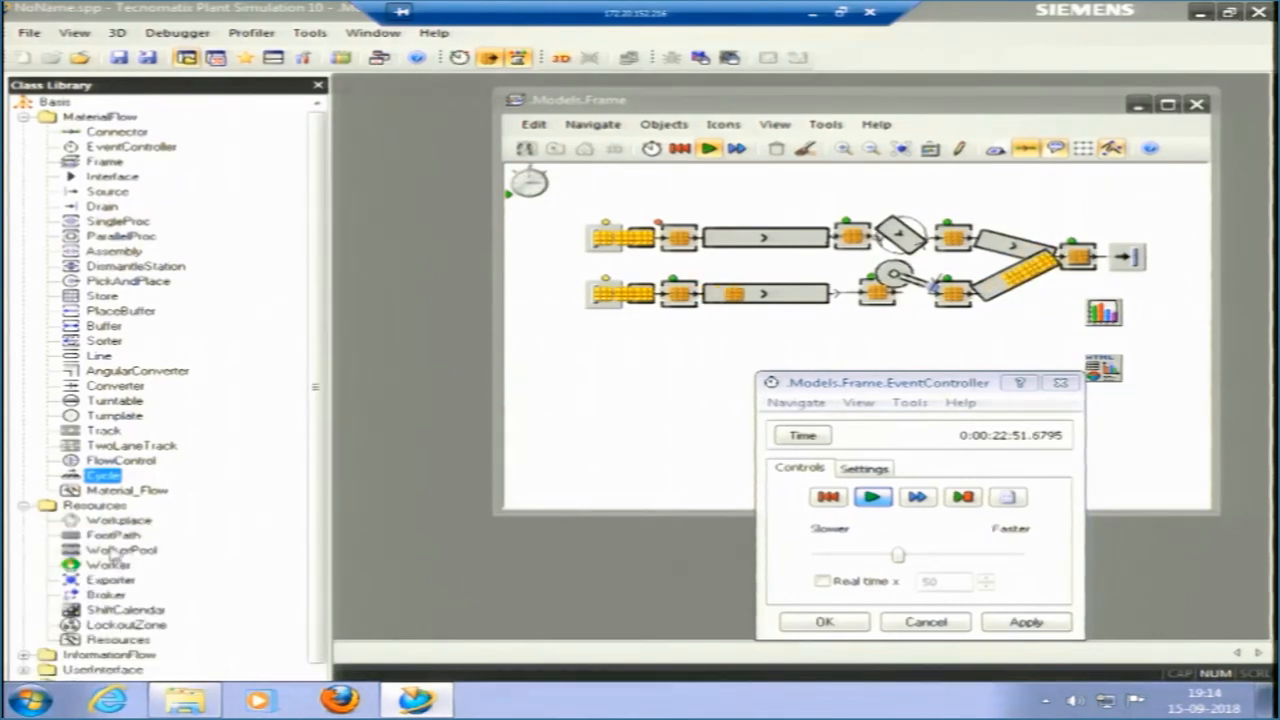
click(115, 521)
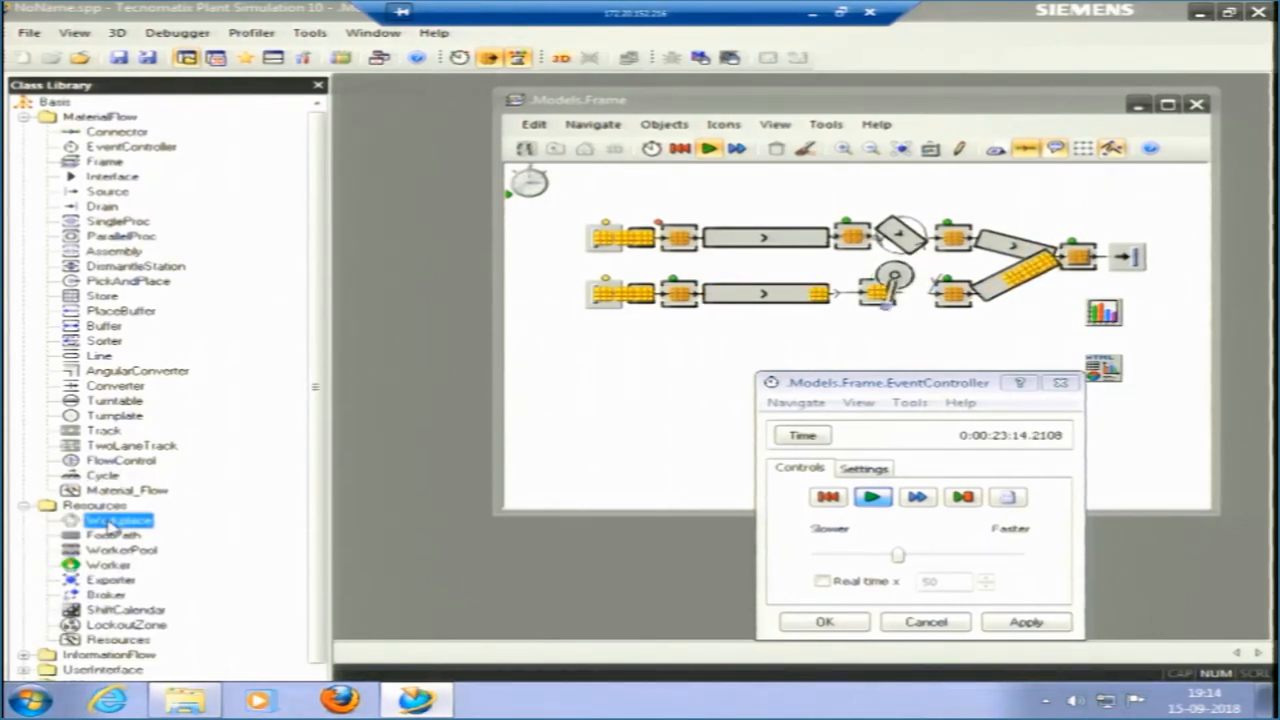
drag(110, 527, 680, 208)
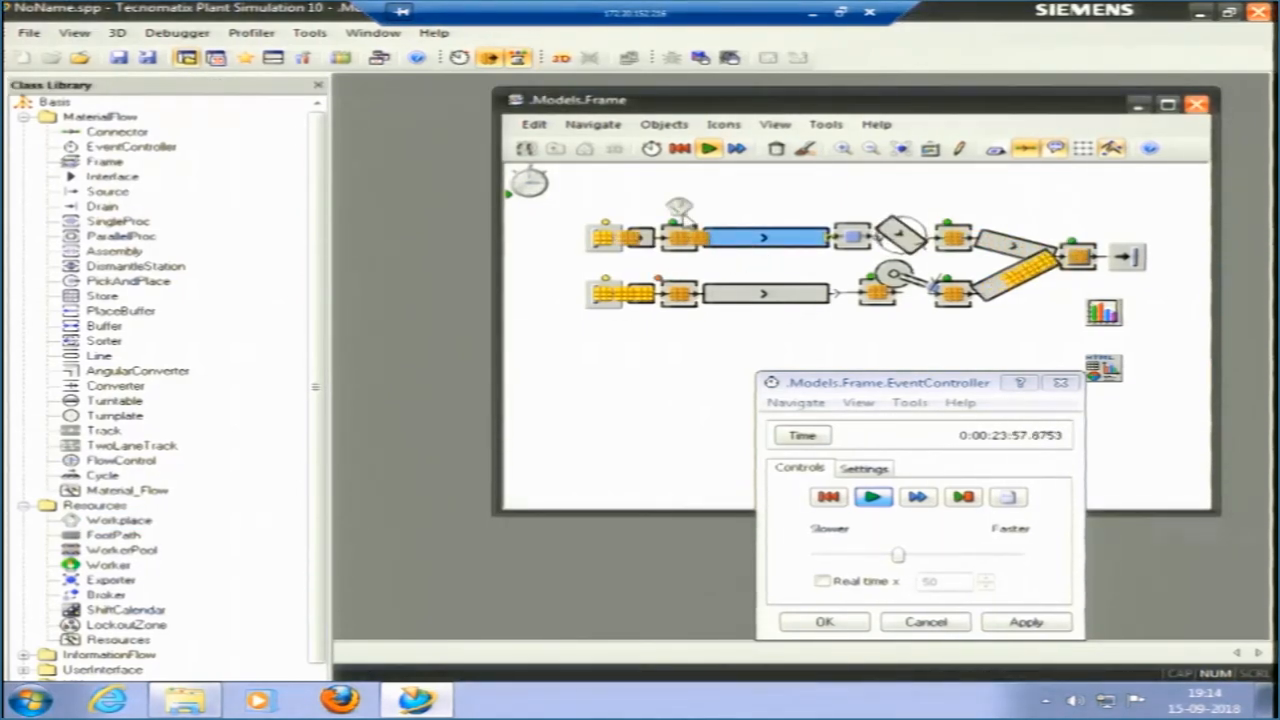
click(684, 233)
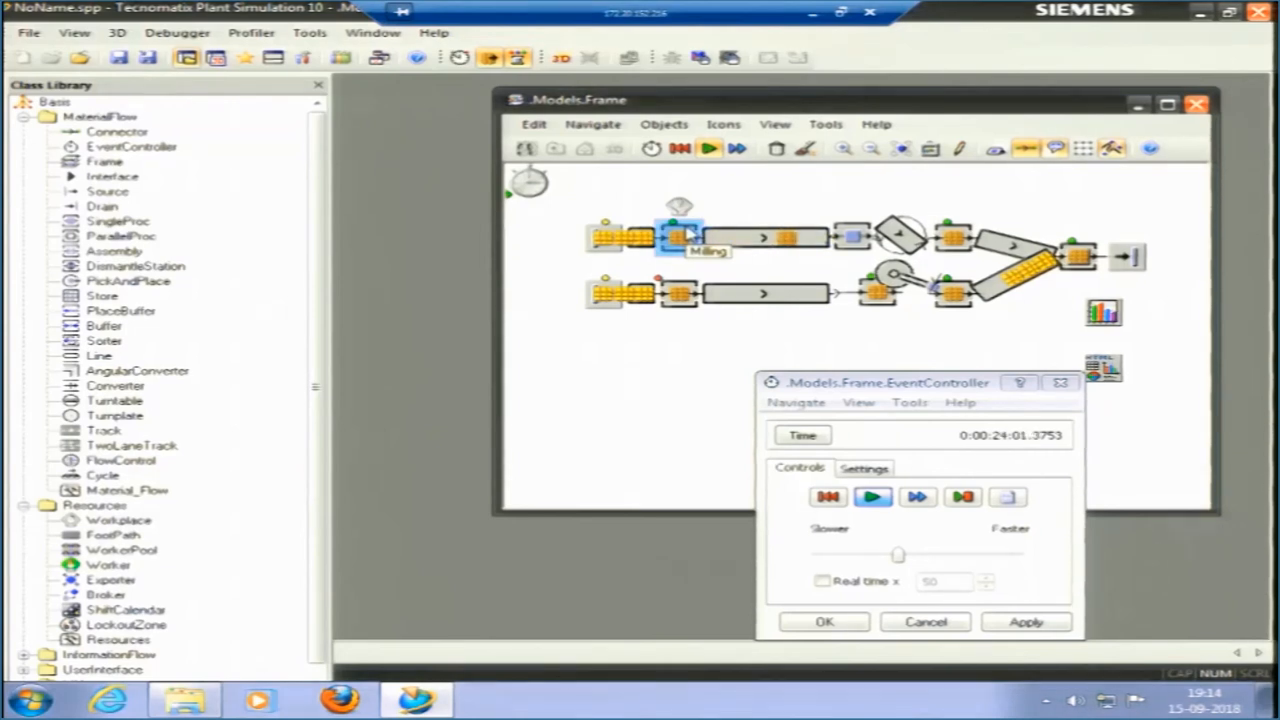
click(845, 232)
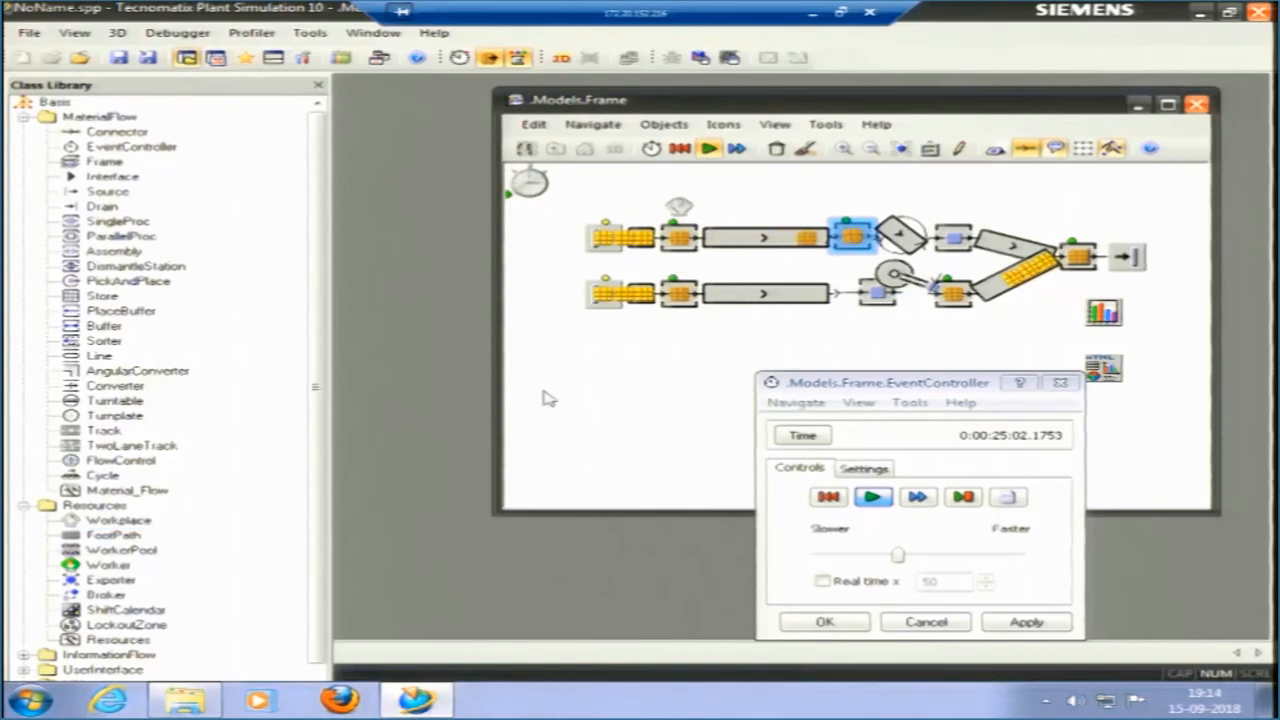
click(845, 203)
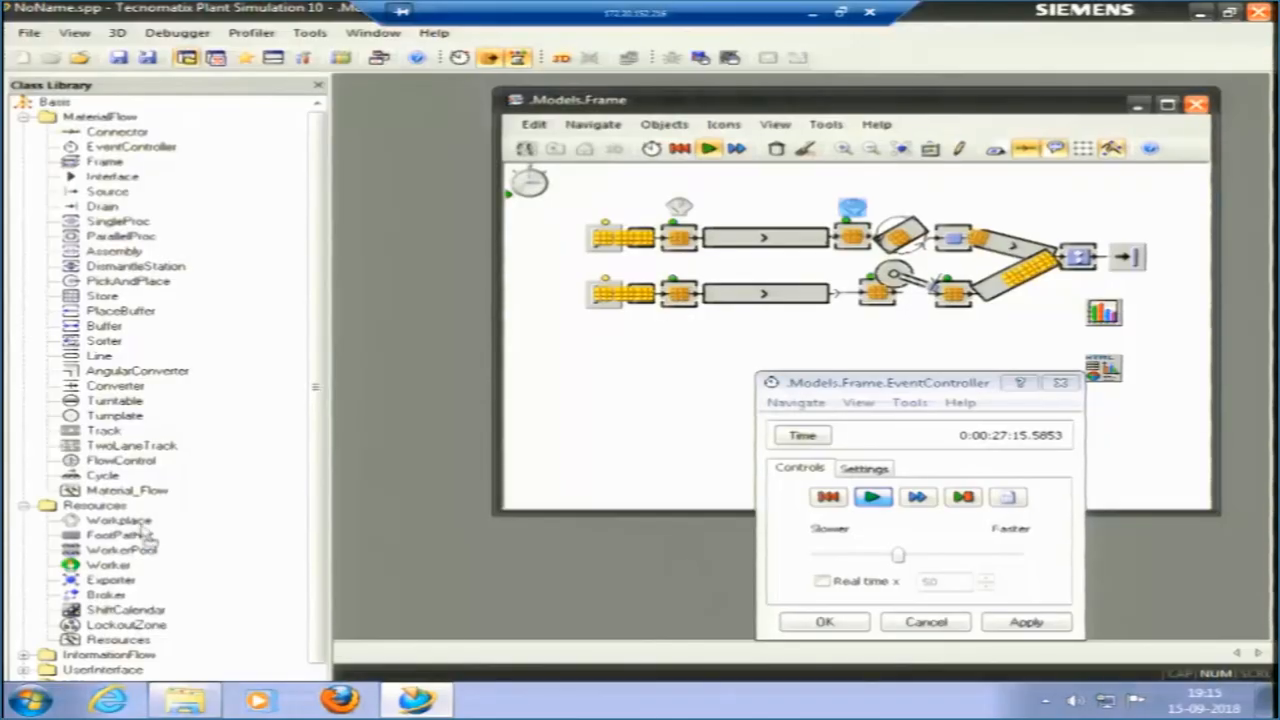
Draw a straight FootPath above the upper line, spanning the gap between the two Workplaces.
click(140, 535)
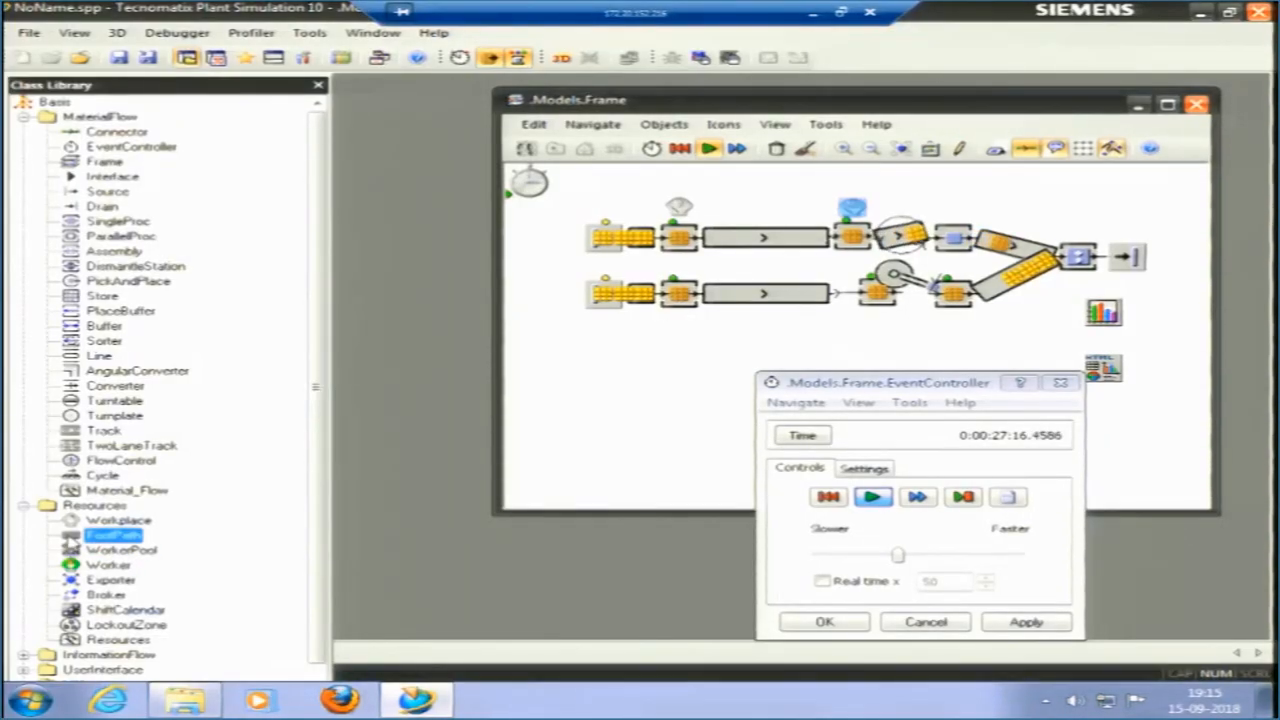
drag(140, 535, 697, 185)
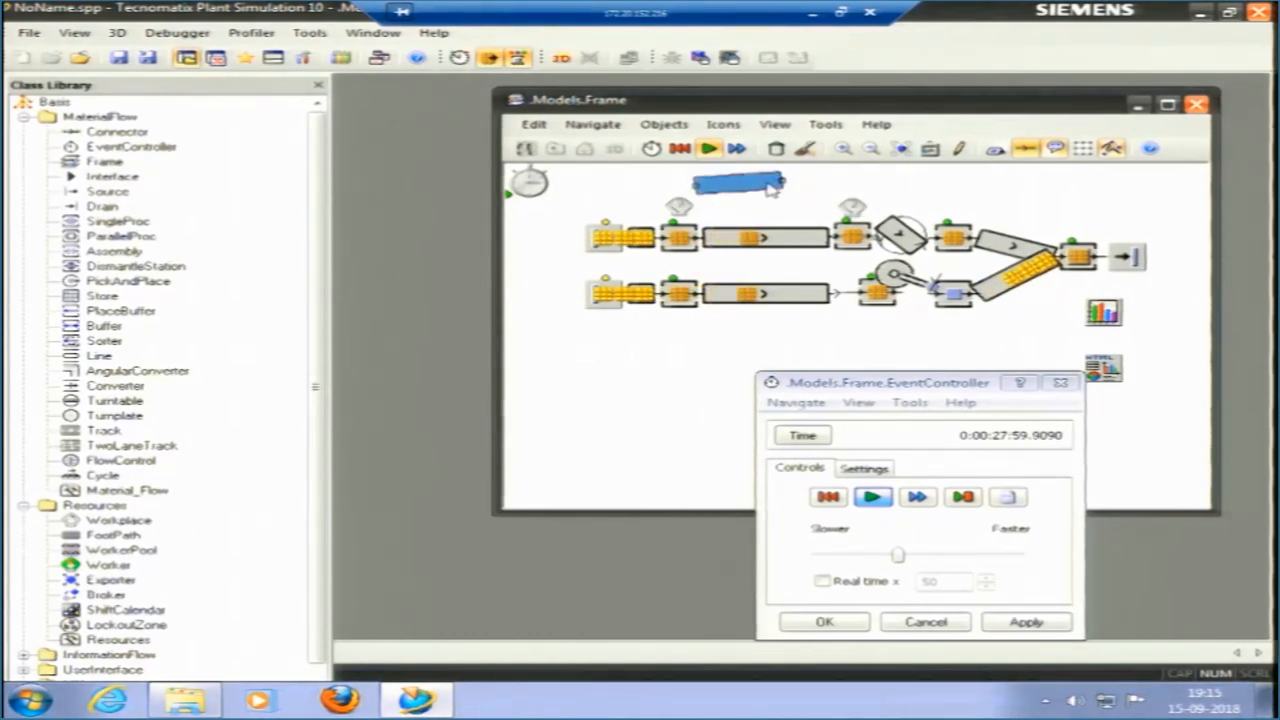
click(835, 187)
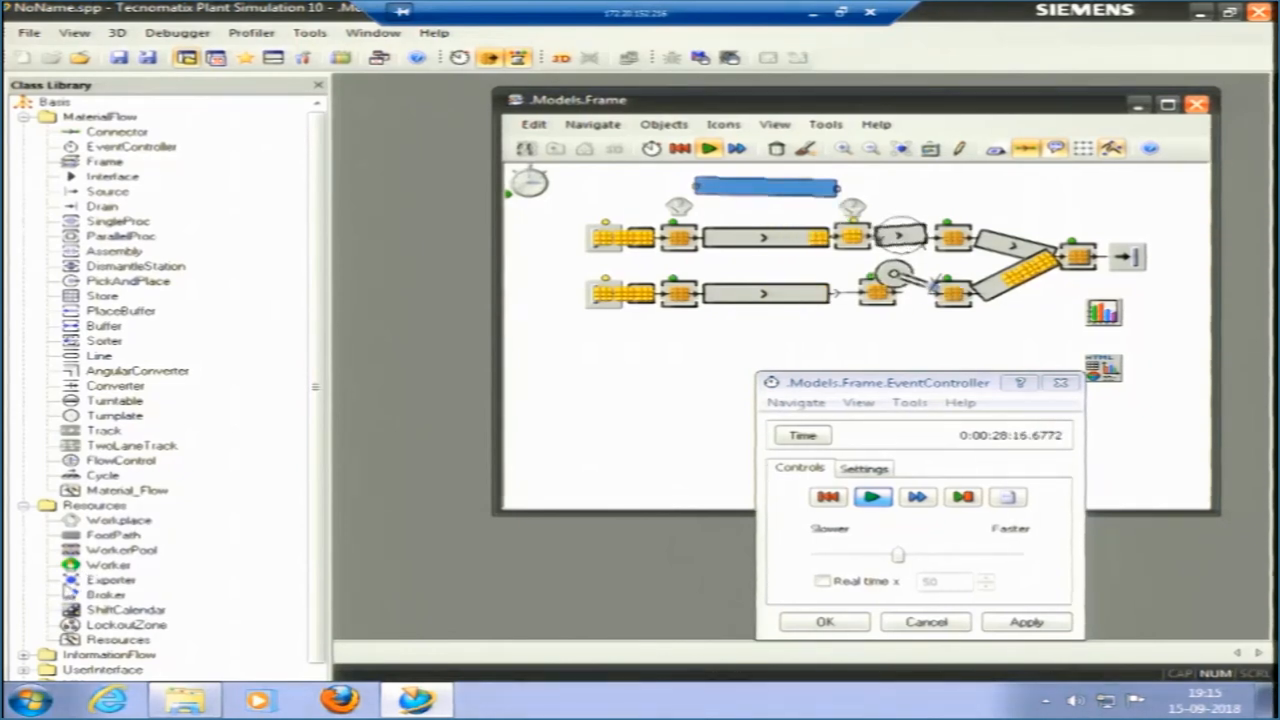
Place a Broker above the upper Grinding station and an Exporter beside it, above Assembly.
click(993, 197)
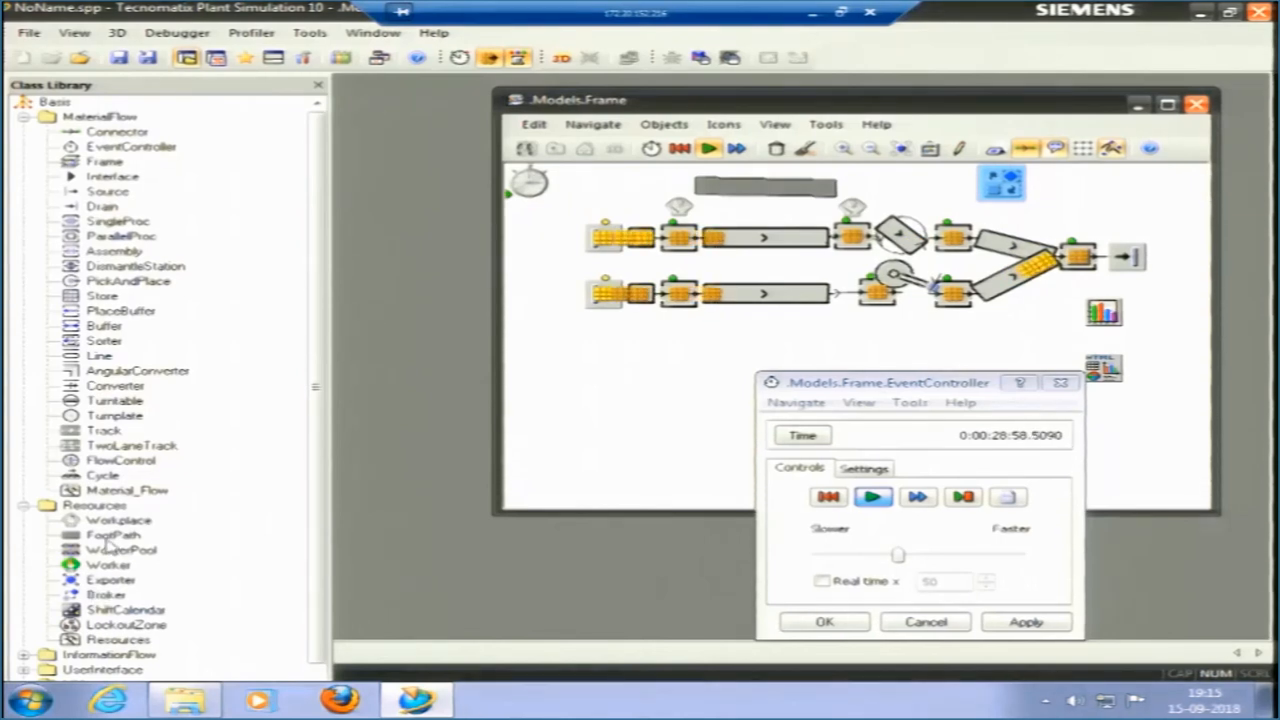
click(1077, 194)
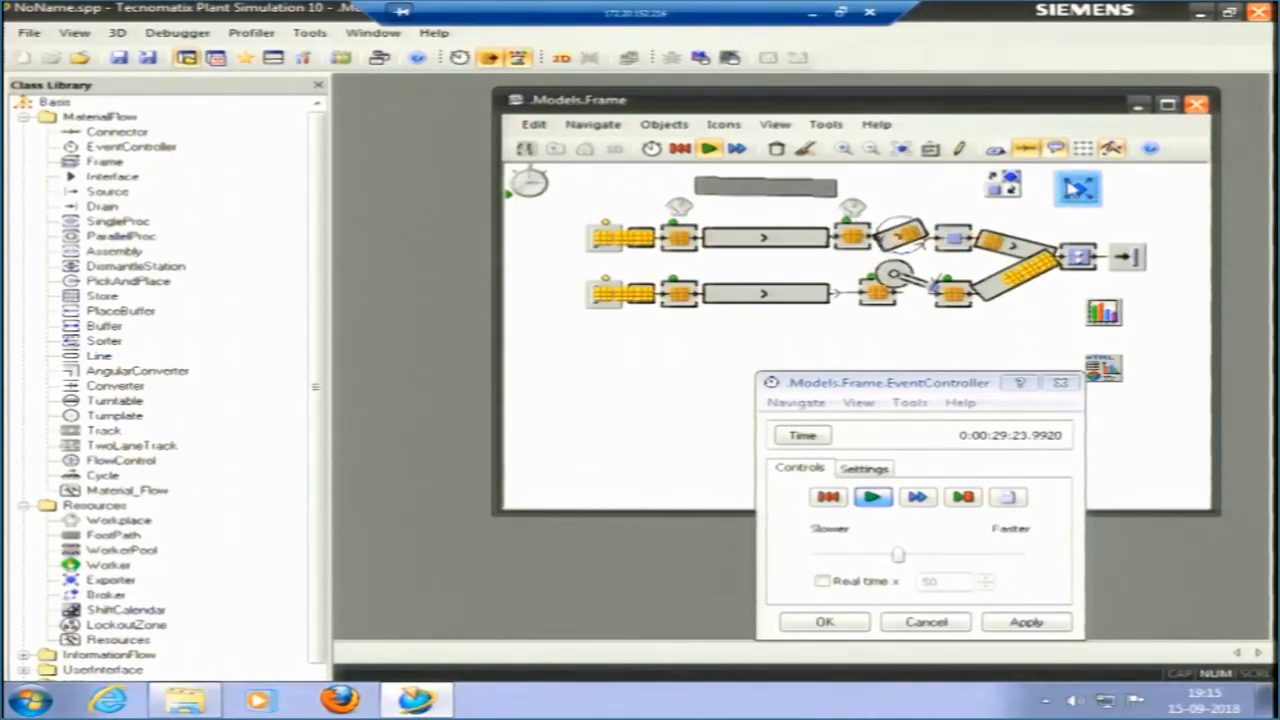
Delete the Exporter and the Broker from the frame.
key(Delete)
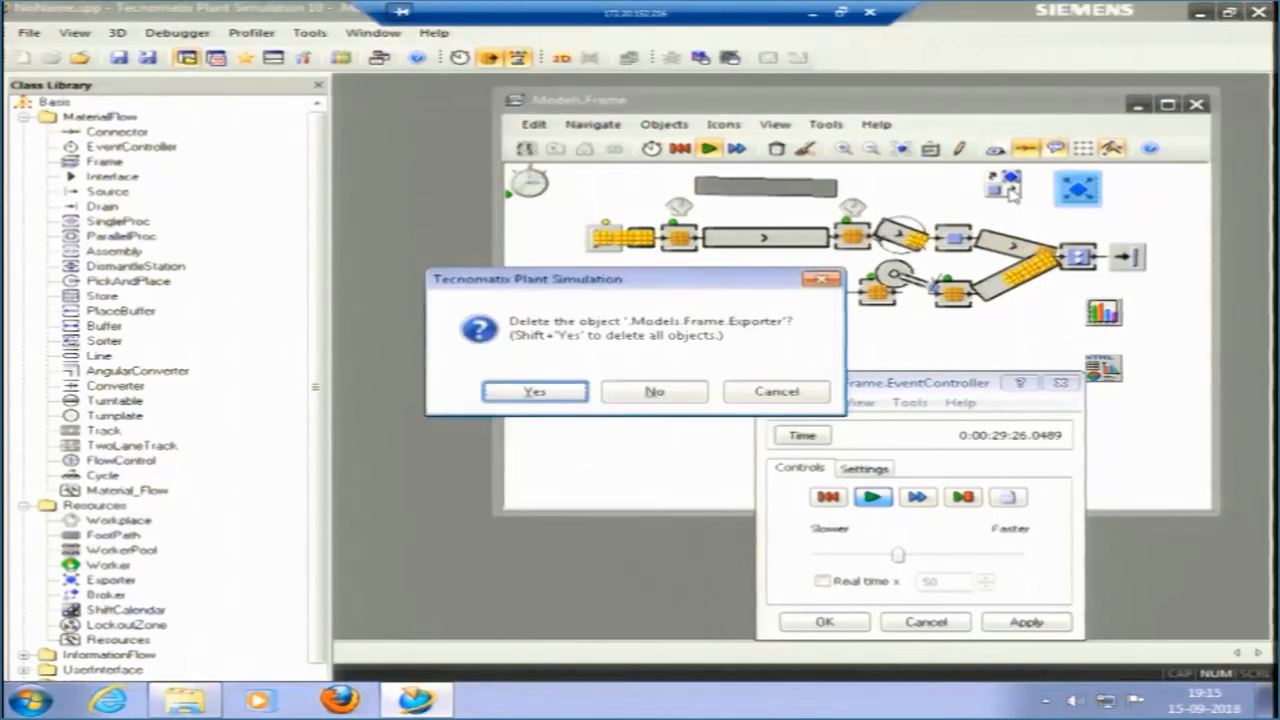
click(575, 391)
click(1003, 186)
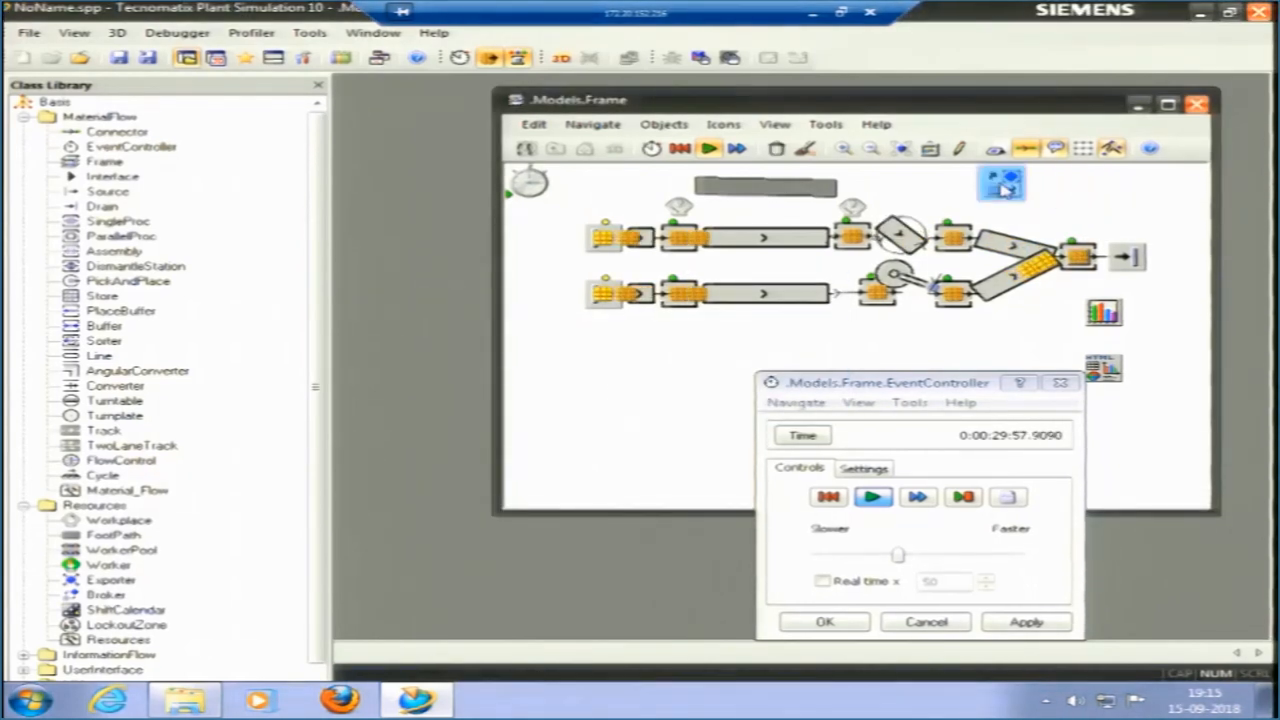
key(Delete)
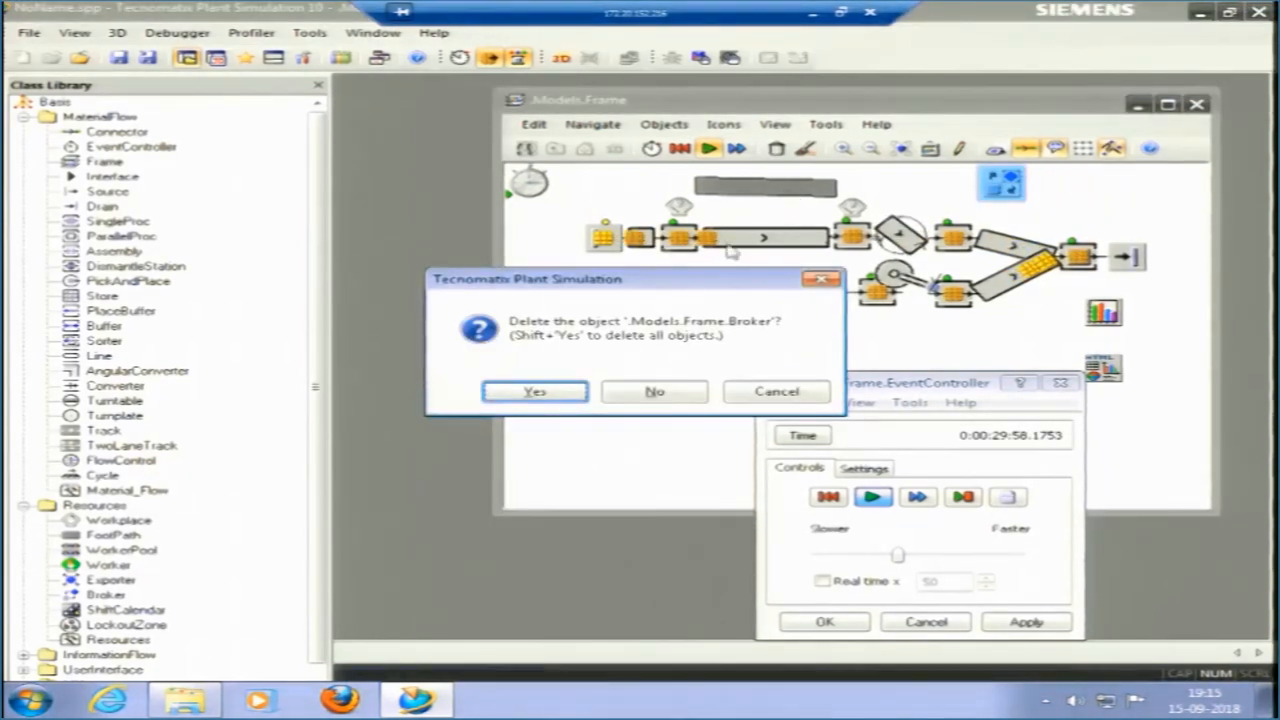
key(Return)
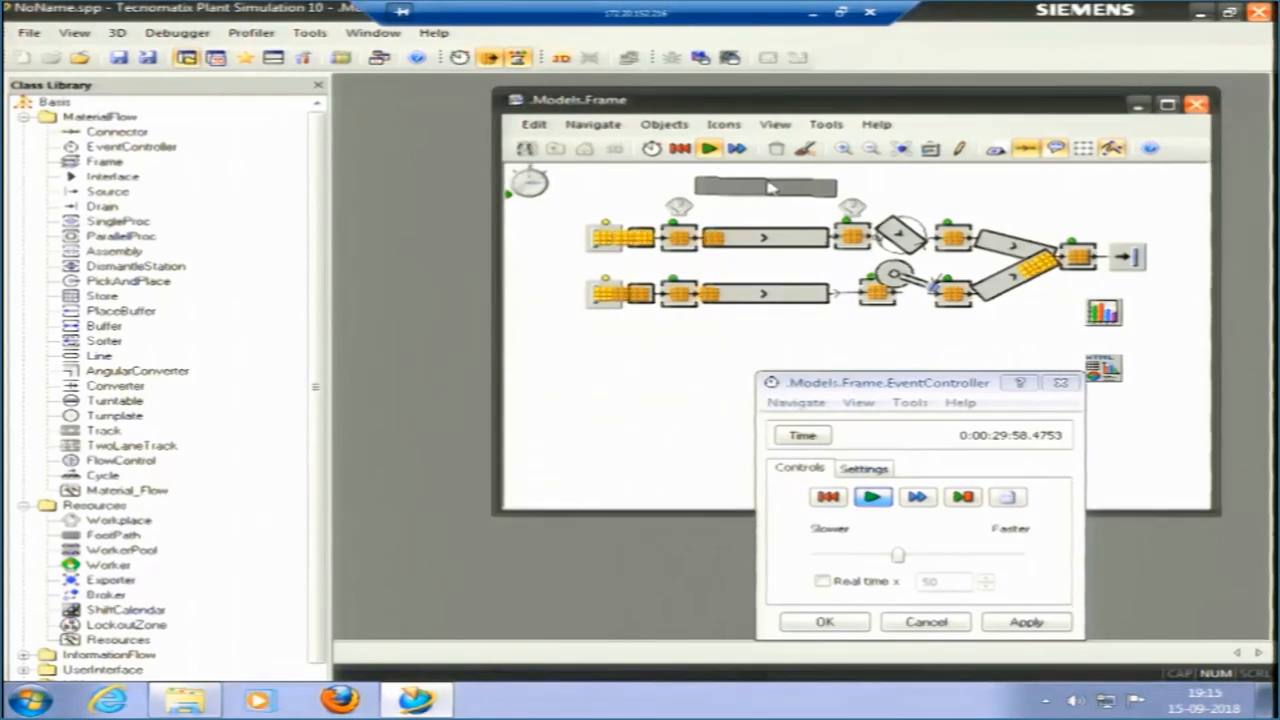
Delete the FootPath and both Workplaces above the upper line.
click(770, 187)
key(Delete)
key(Return)
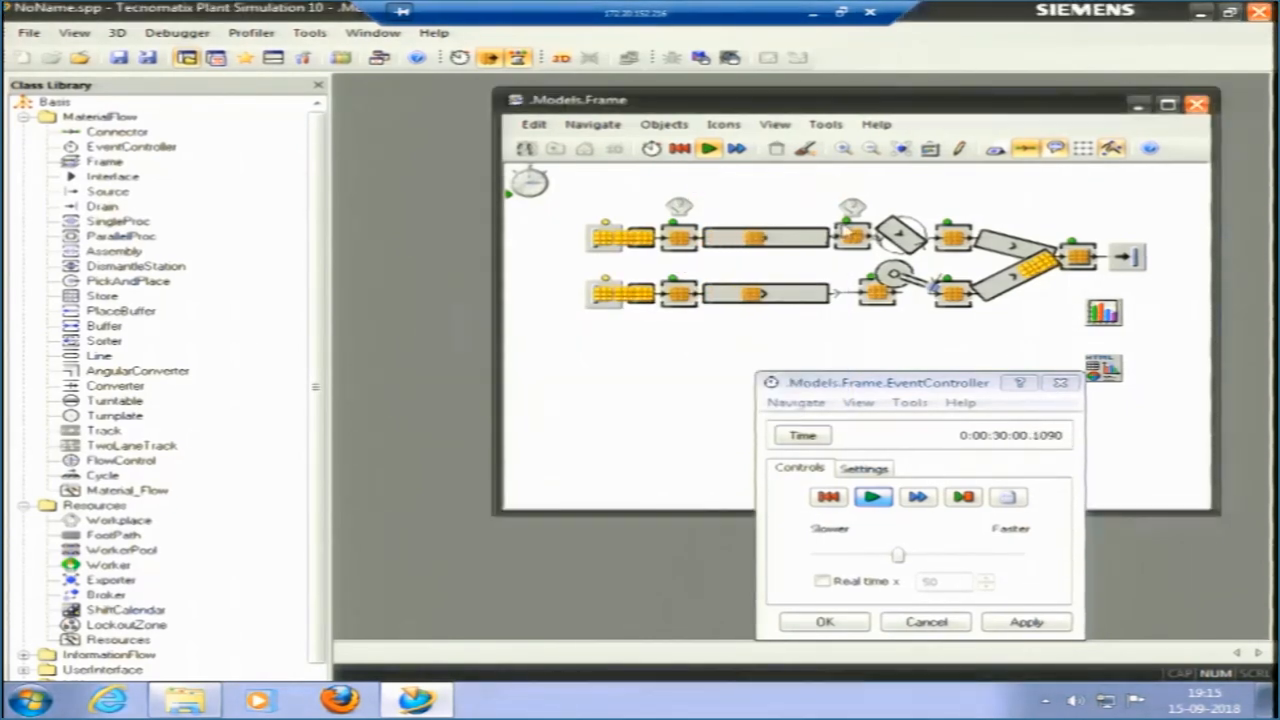
click(678, 208)
key(Delete)
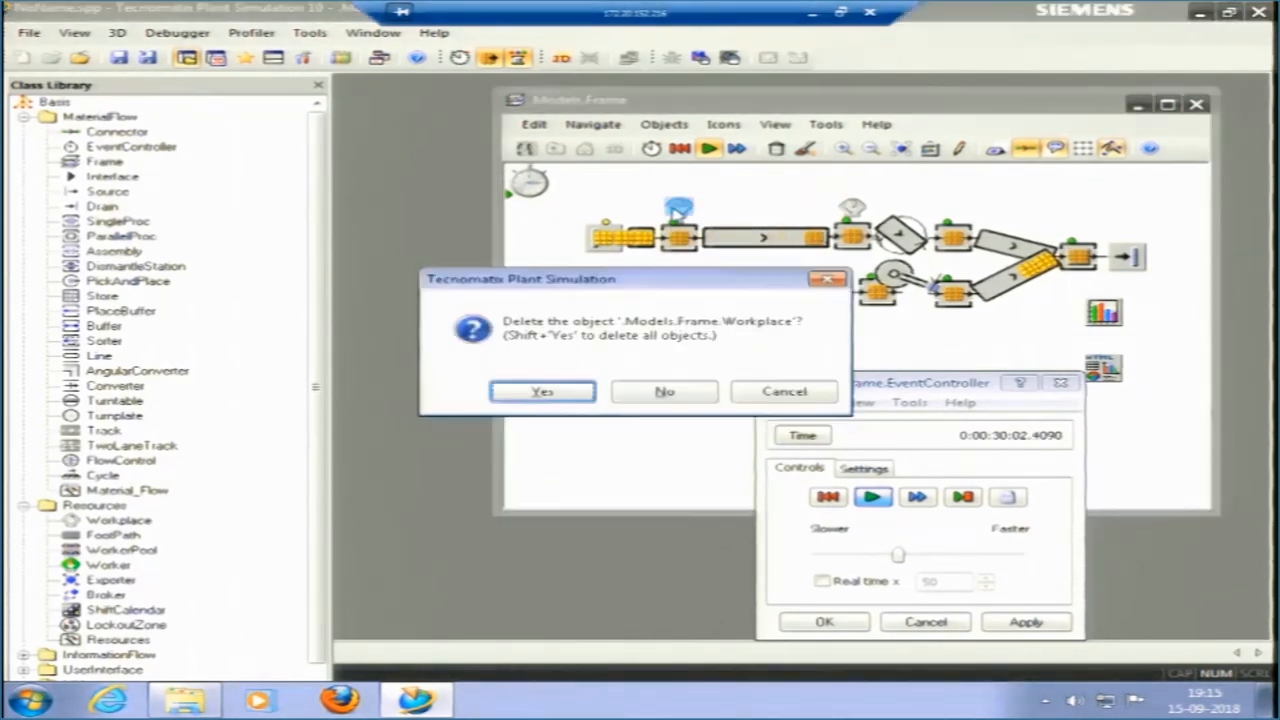
key(Return)
key(Delete)
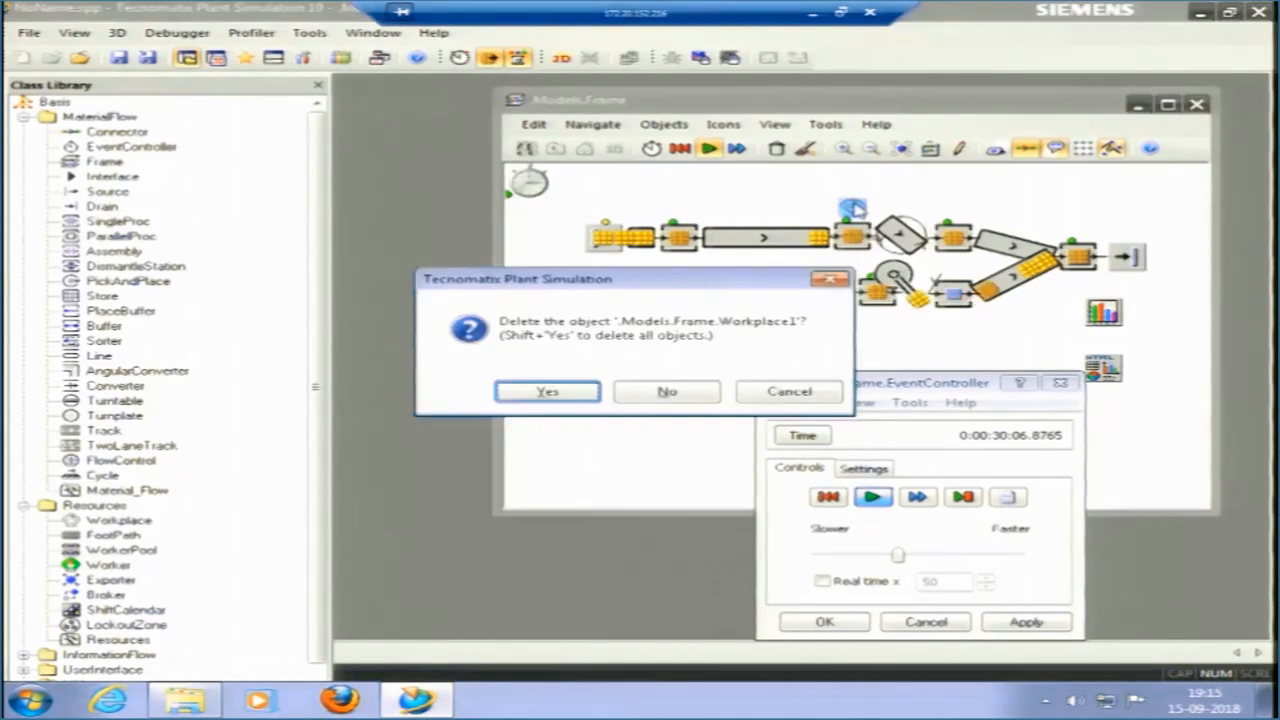
key(Return)
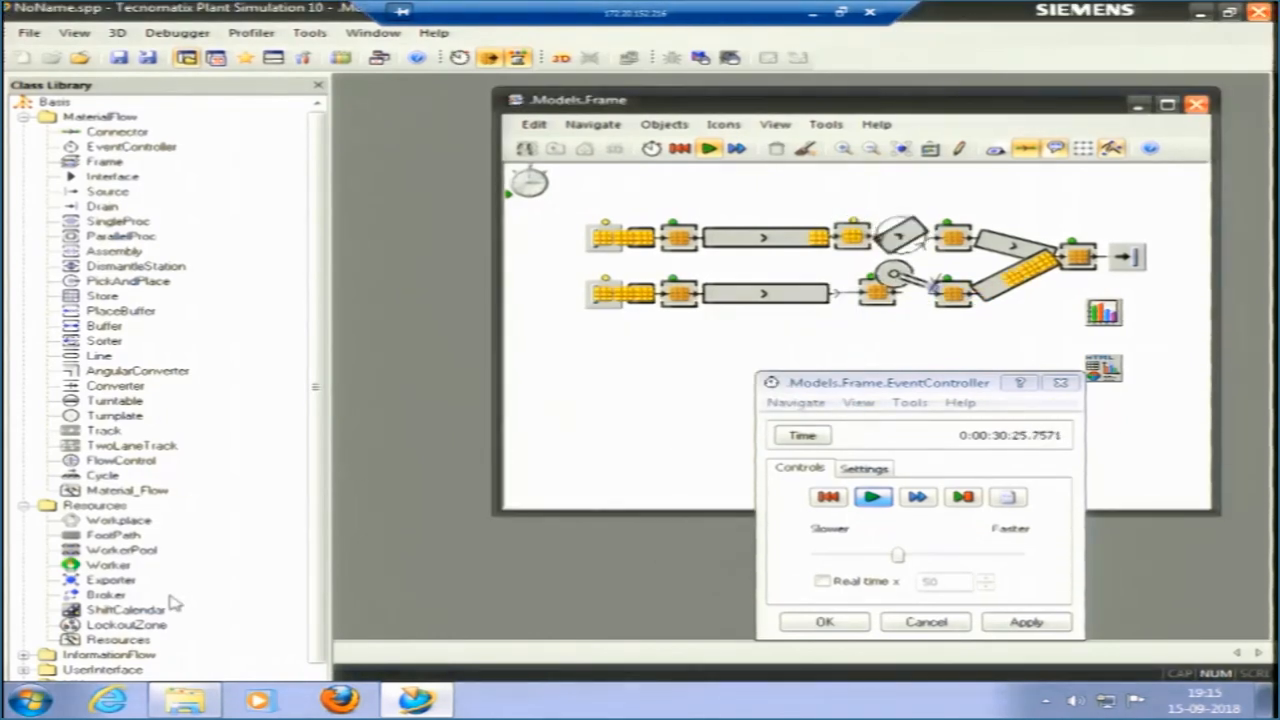
Look through the InformationFlow and UserInterface objects in the class library, including Method, Variable, CardFile, Comment, Chart and Report.
click(23, 654)
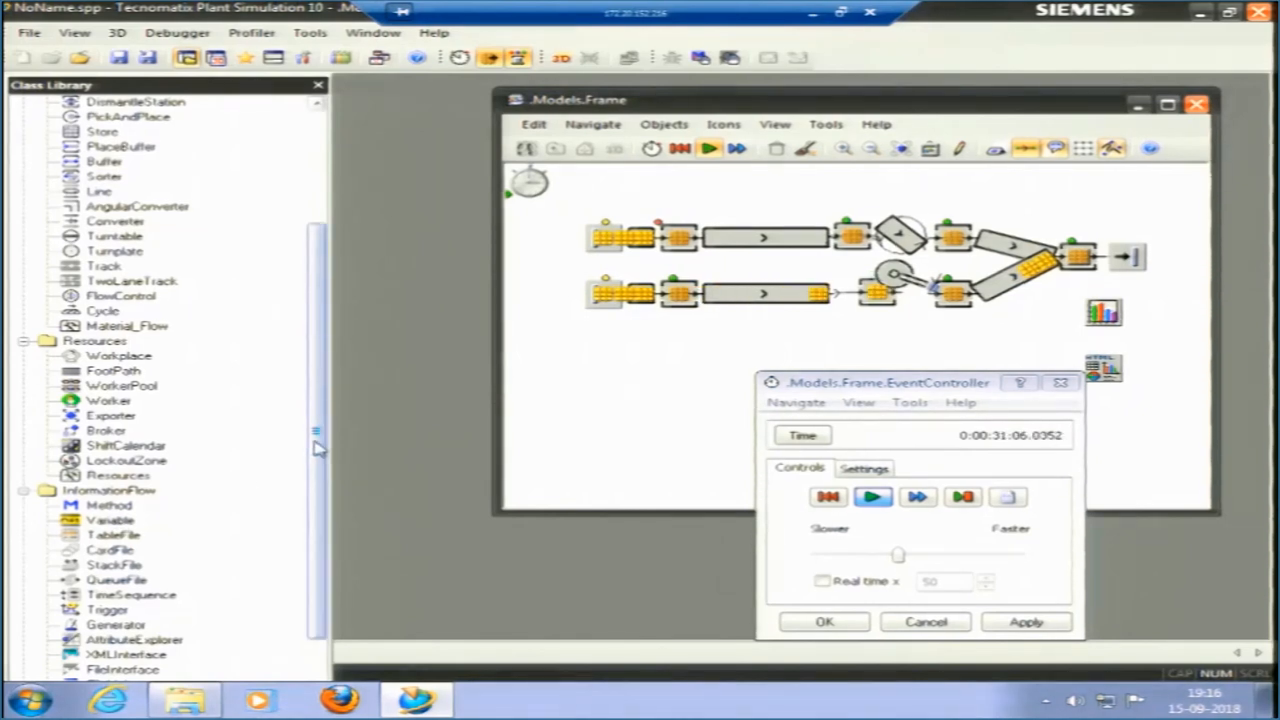
scroll(300, 470, down, 2)
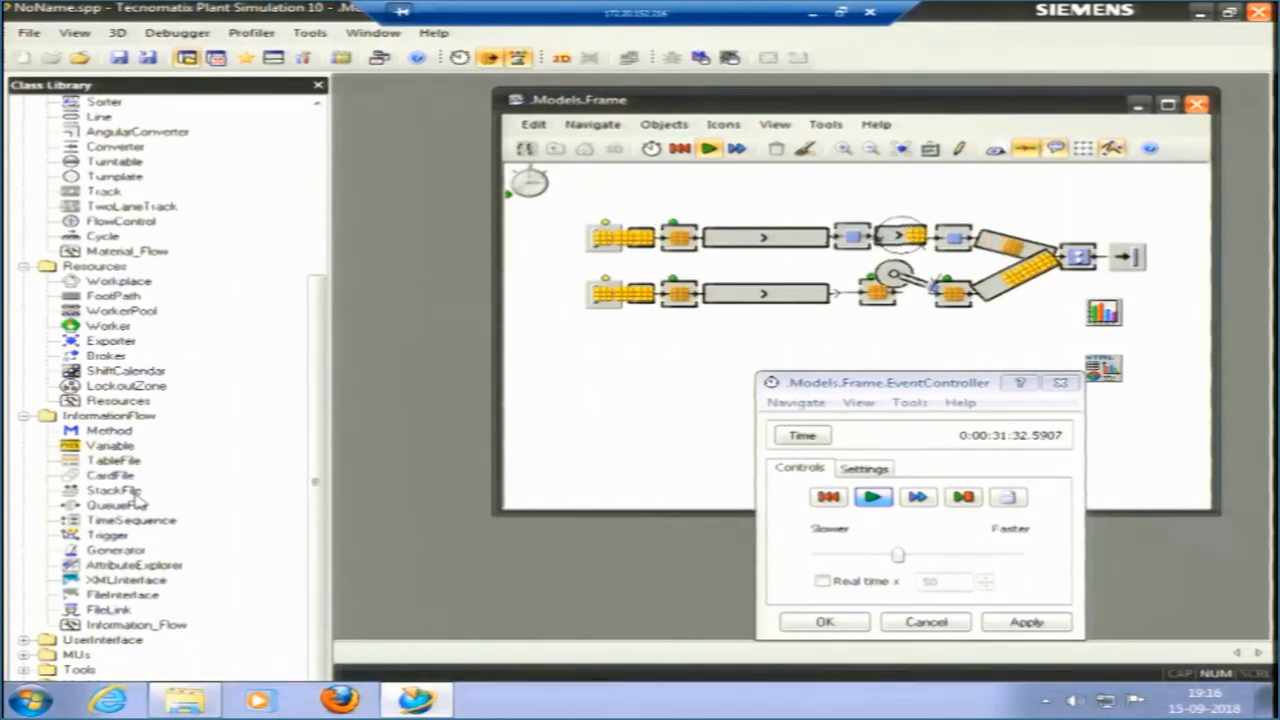
click(110, 431)
click(112, 446)
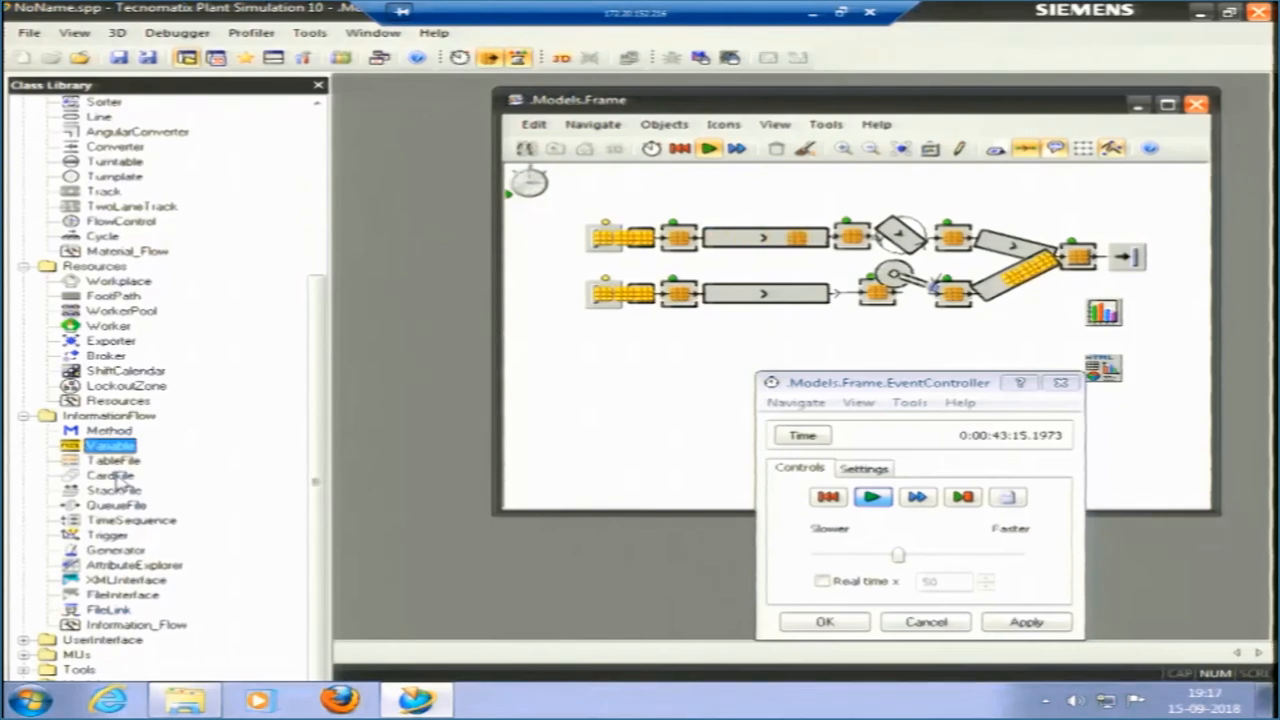
click(128, 476)
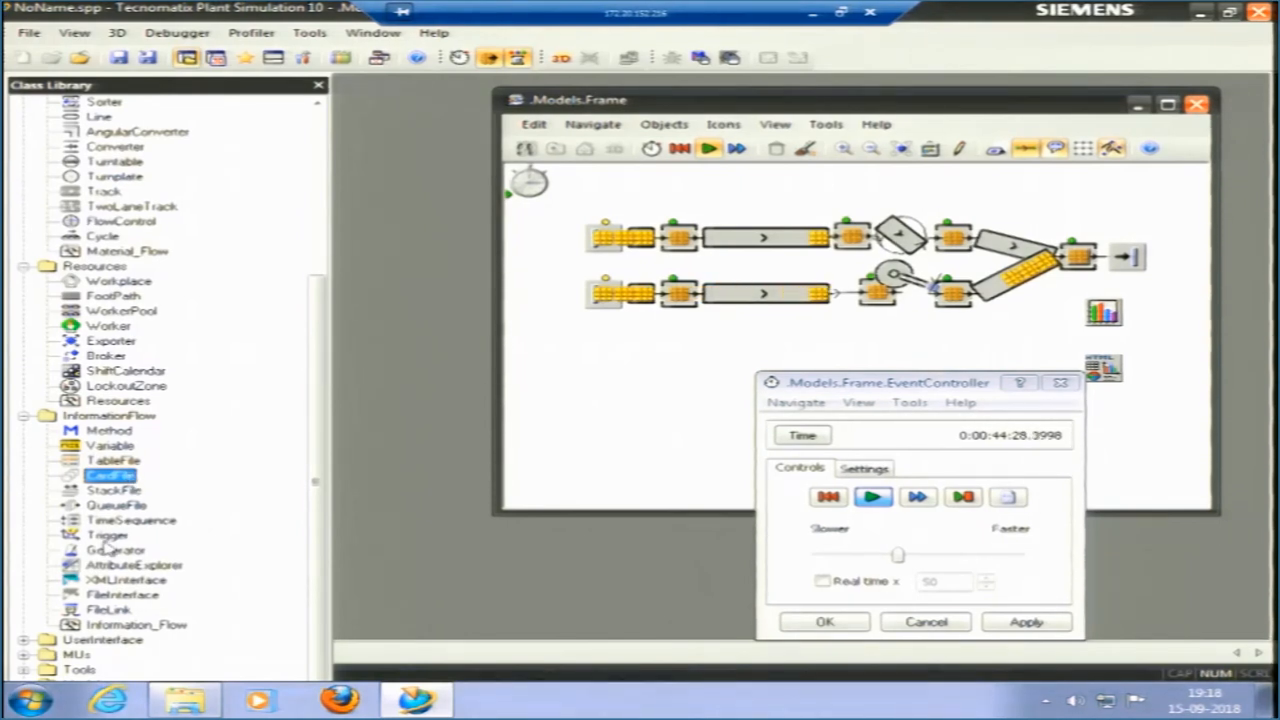
scroll(40, 648, down, 2)
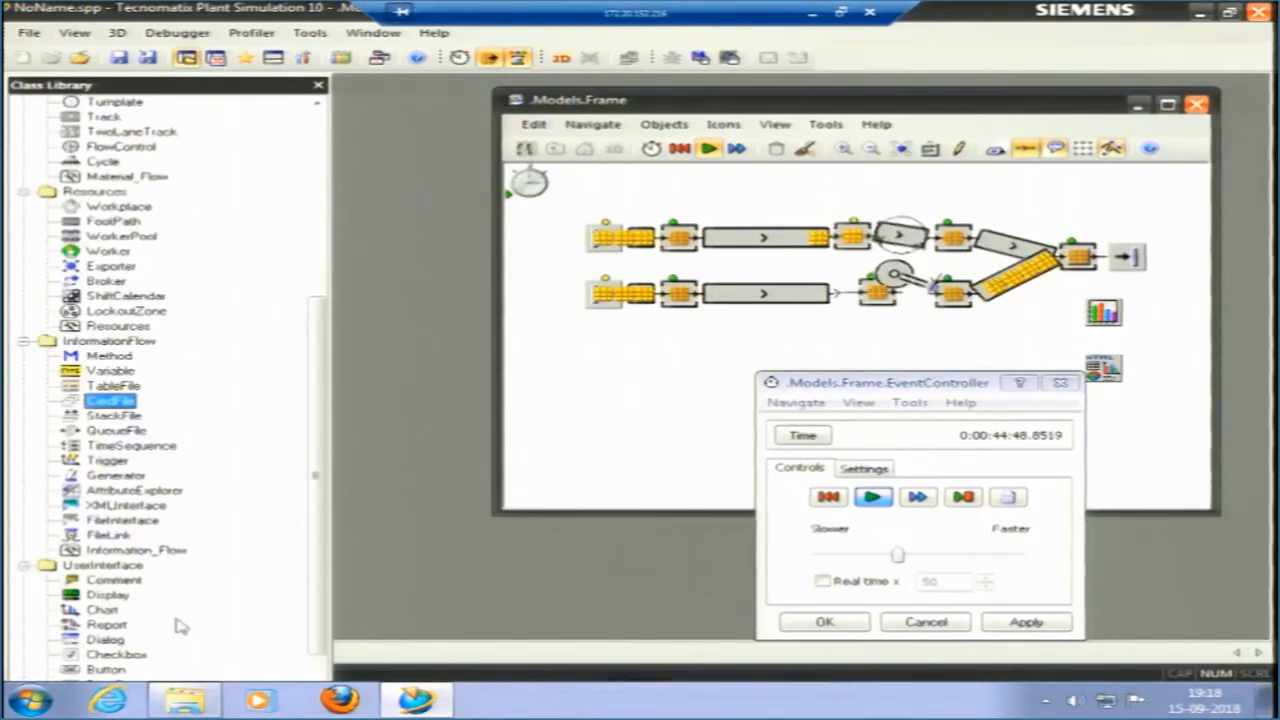
scroll(300, 520, down, 2)
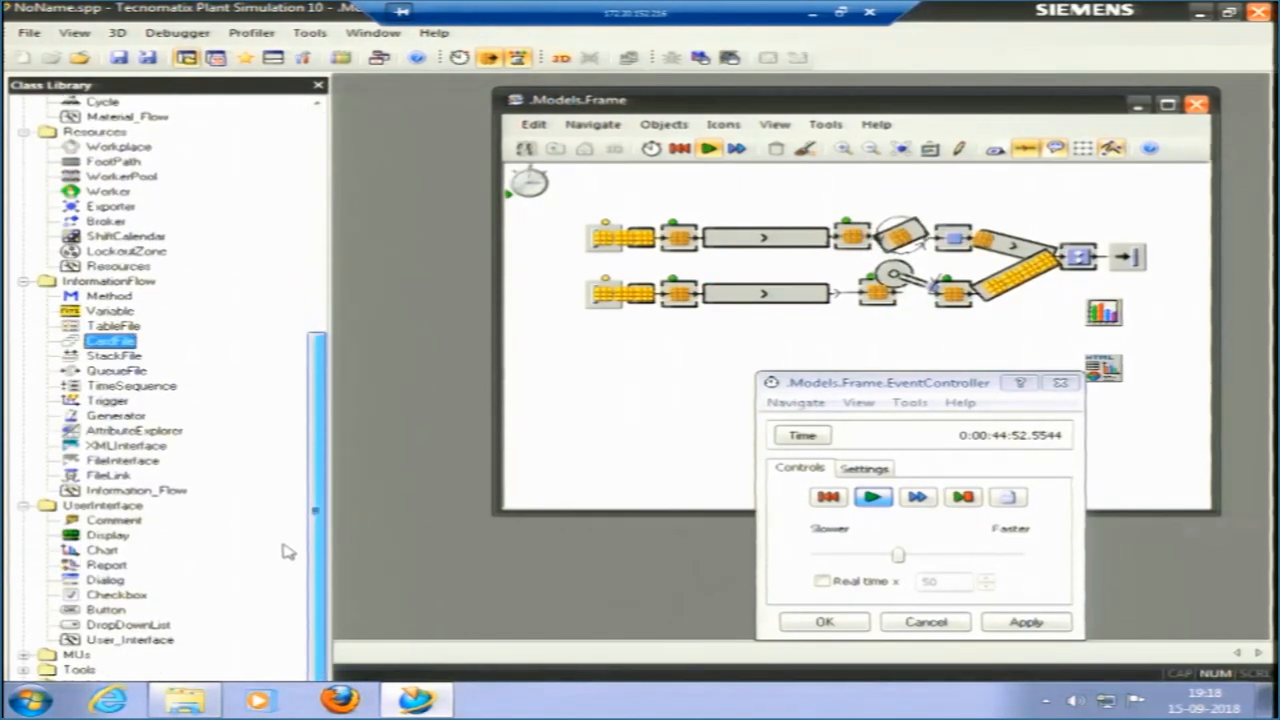
click(106, 521)
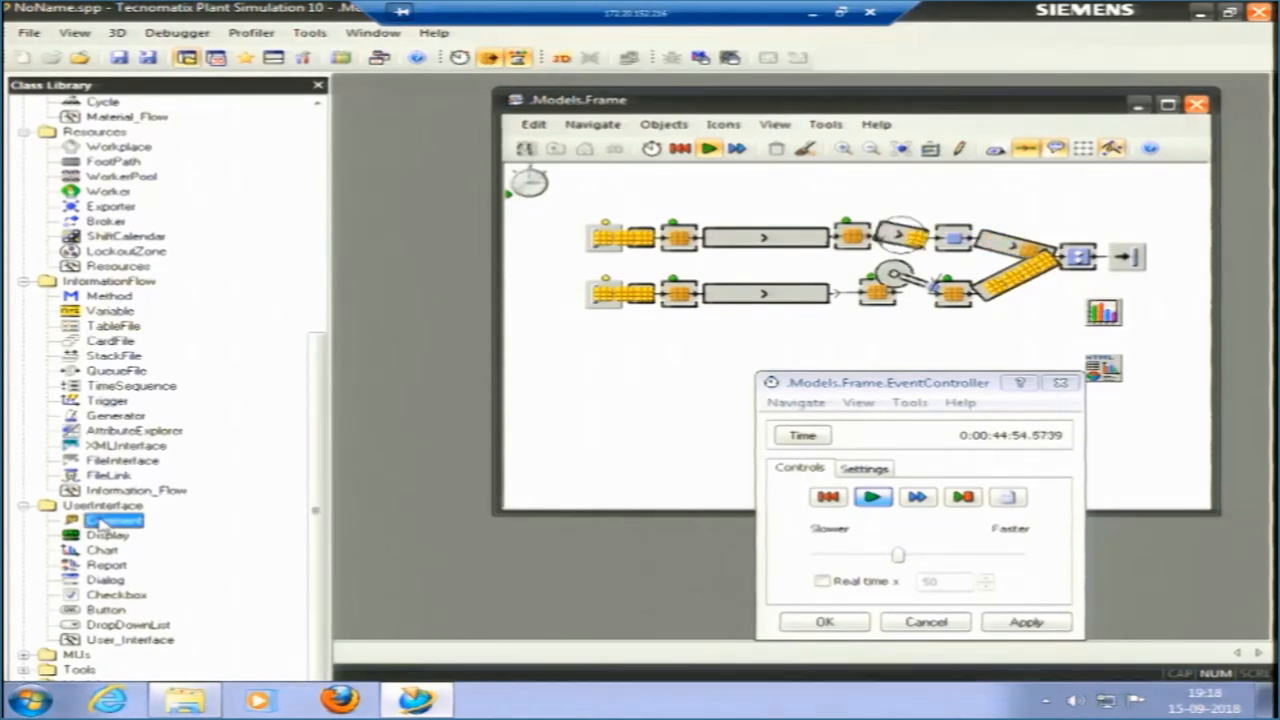
click(98, 551)
click(92, 566)
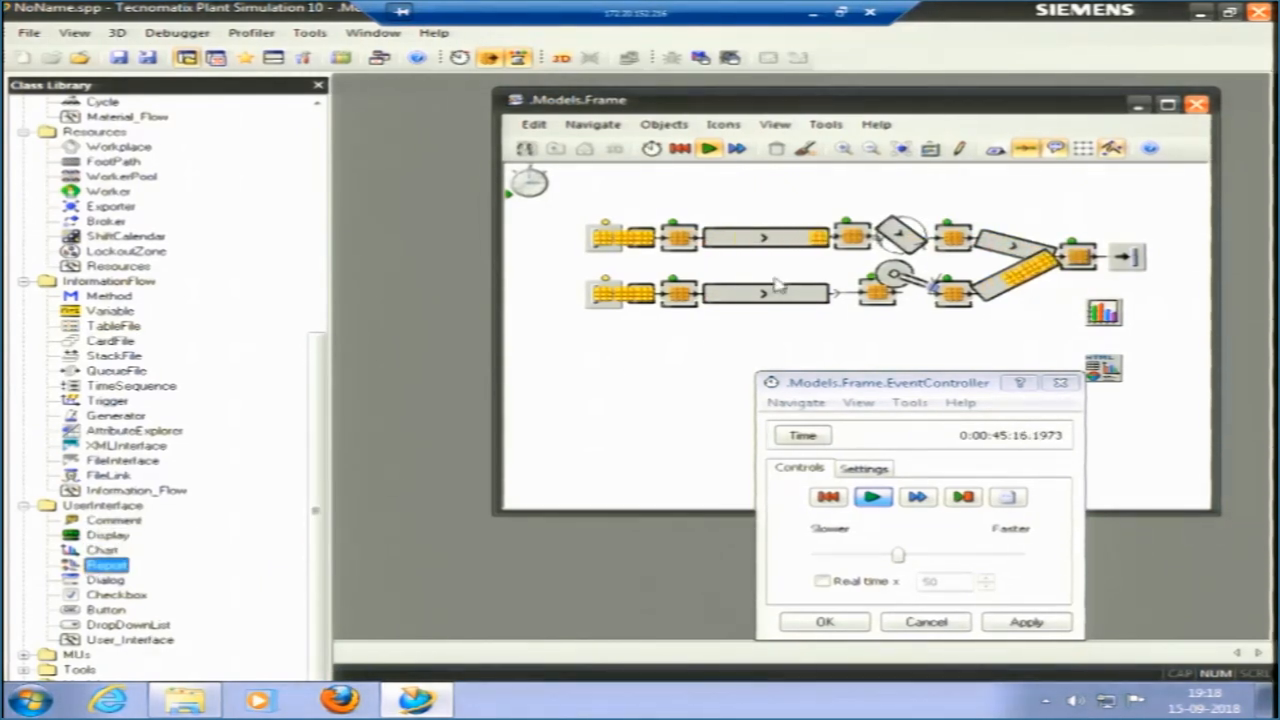
Reset and restart the simulation at the fastest speed, and continue the run after it stops.
click(681, 149)
click(711, 149)
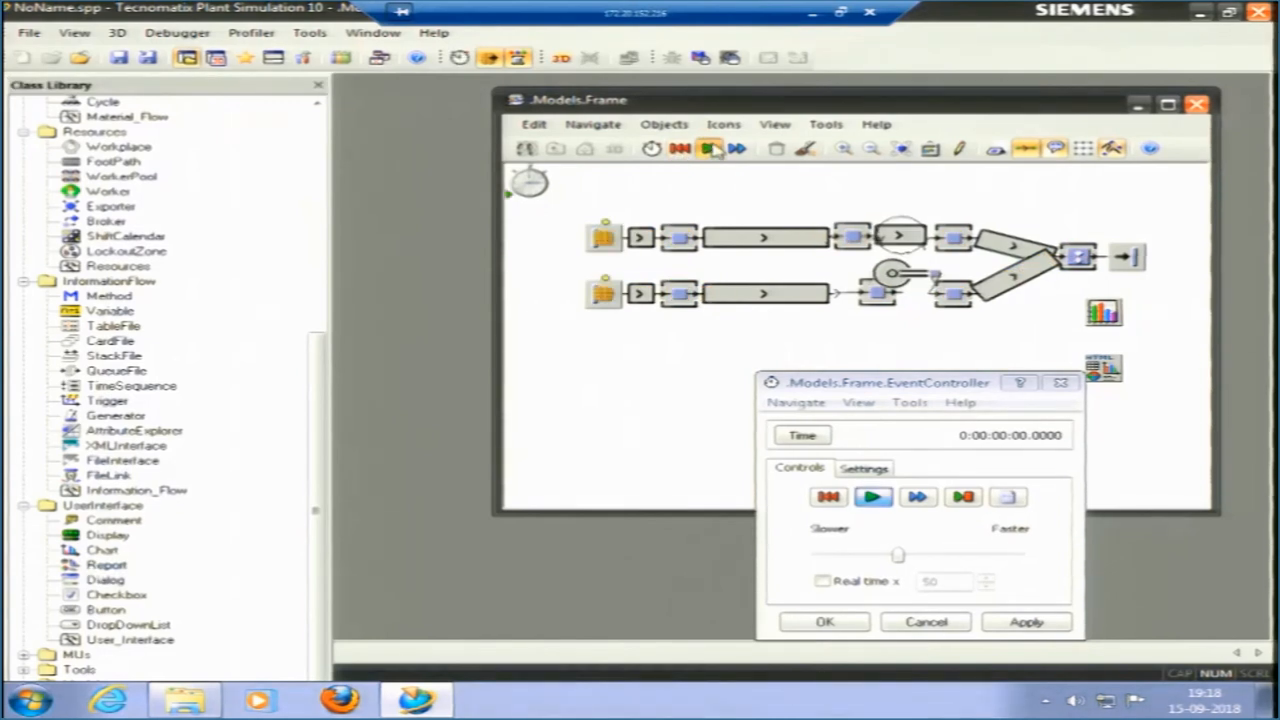
click(899, 557)
drag(899, 557, 1018, 555)
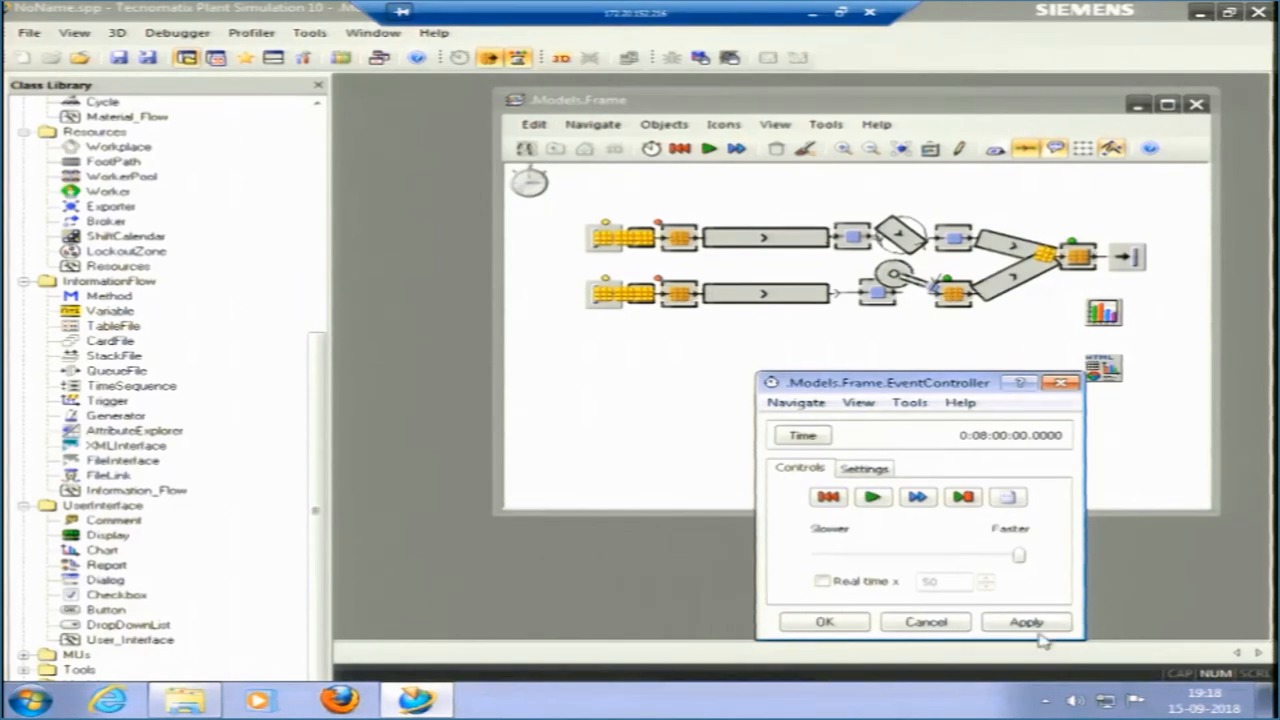
click(870, 497)
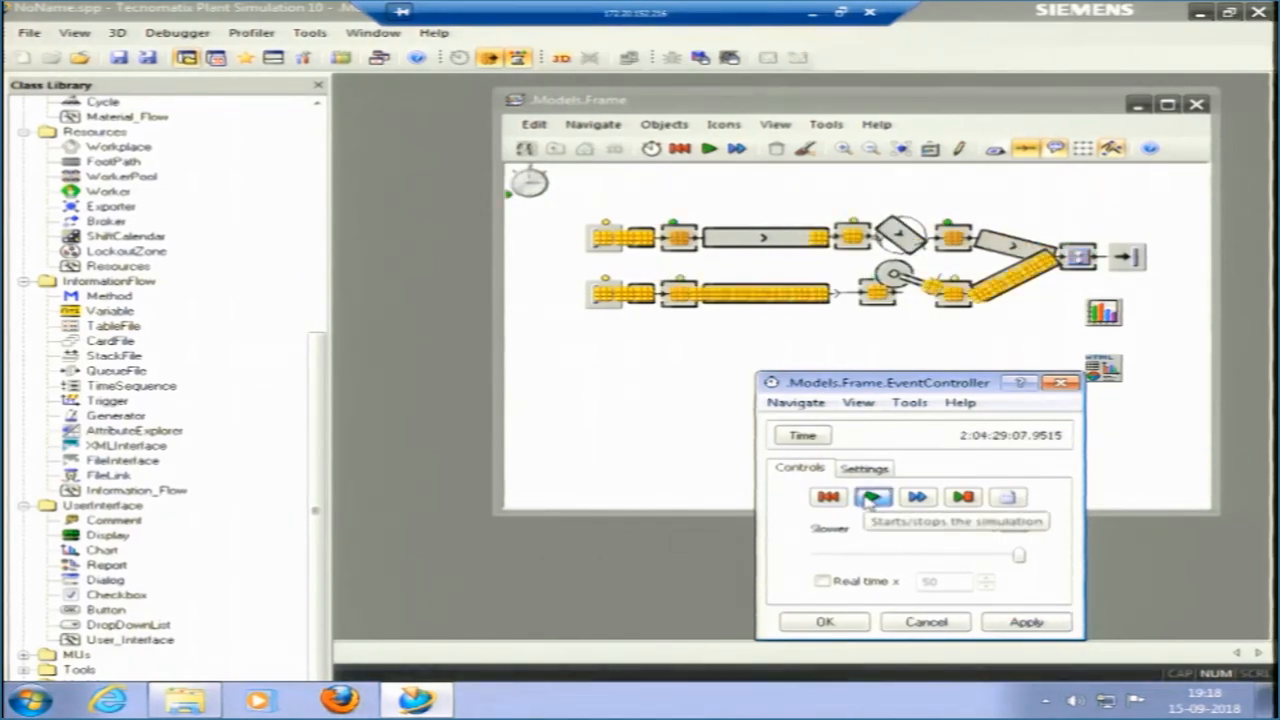
Reset the simulation from the event controller and run it again.
click(829, 498)
click(873, 498)
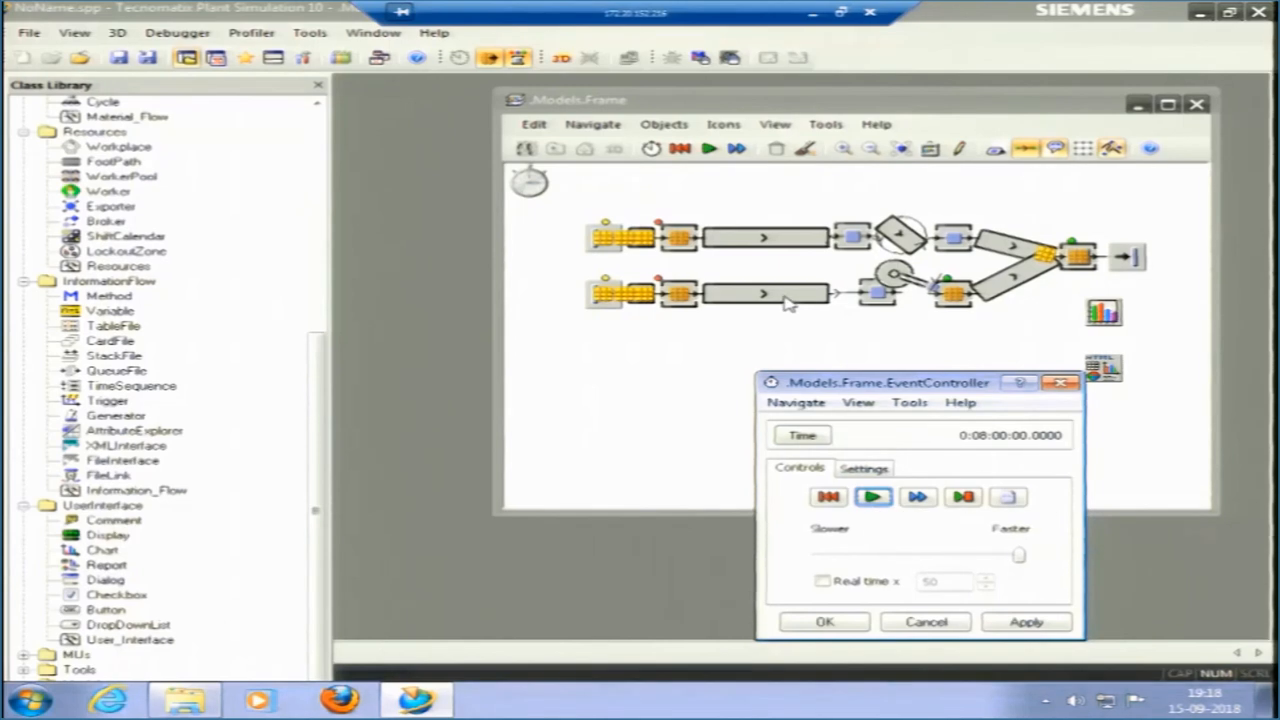
click(100, 566)
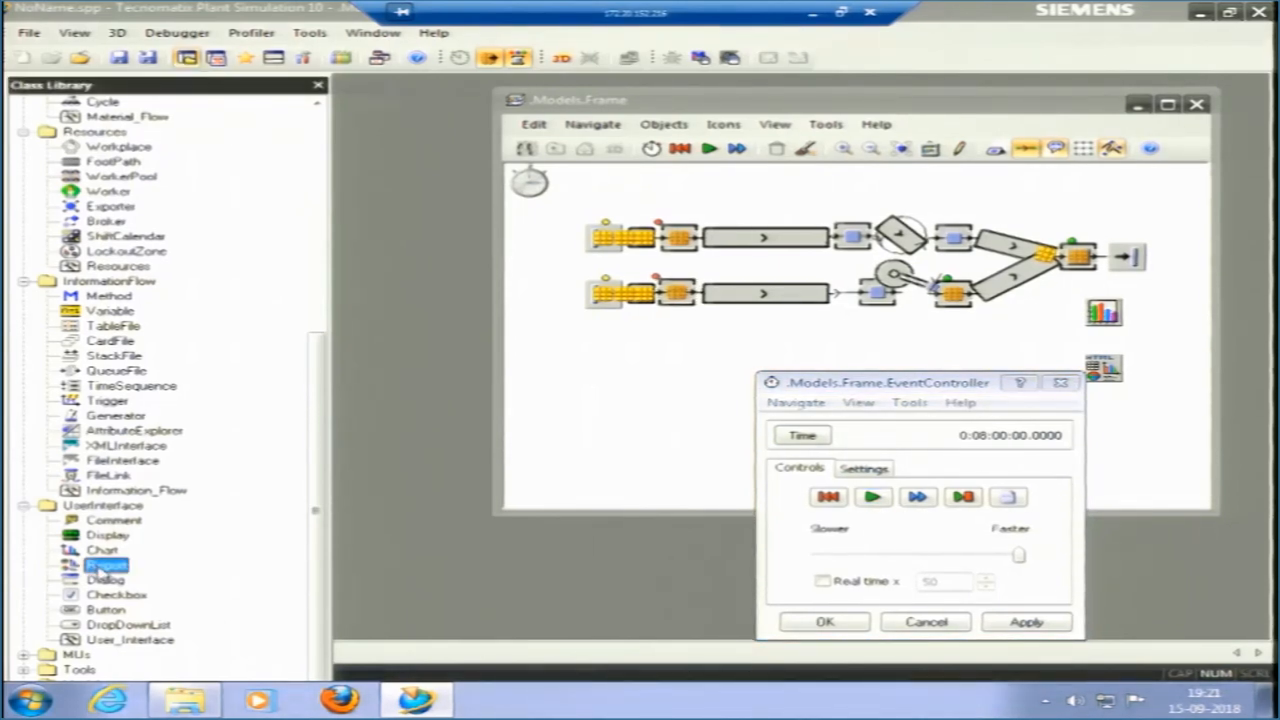
click(635, 444)
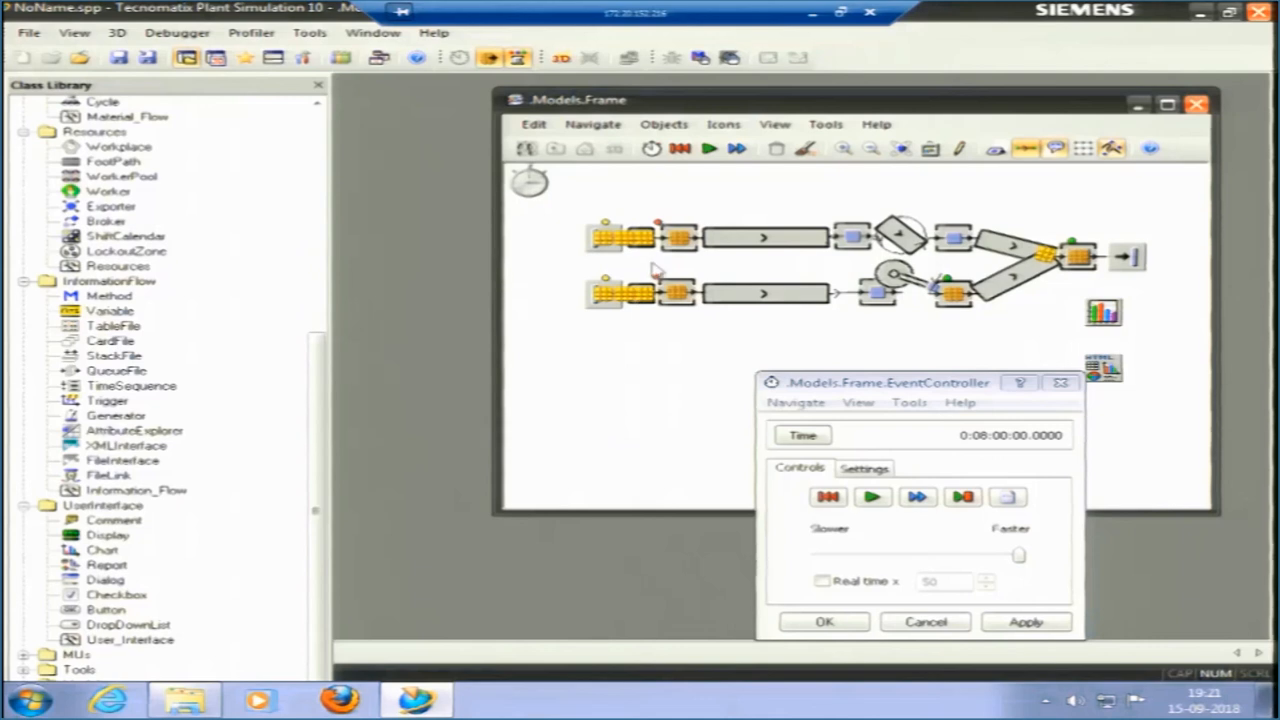
Reset the model and show the object names in the frame.
click(680, 148)
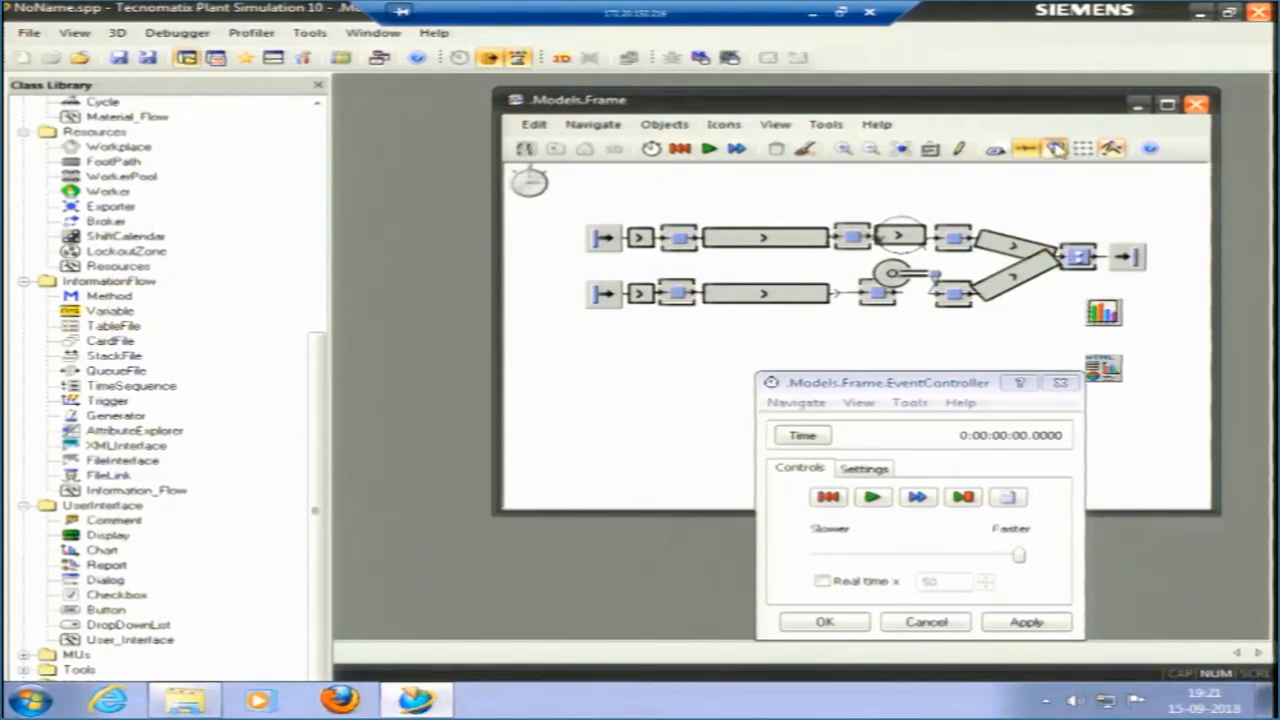
click(995, 148)
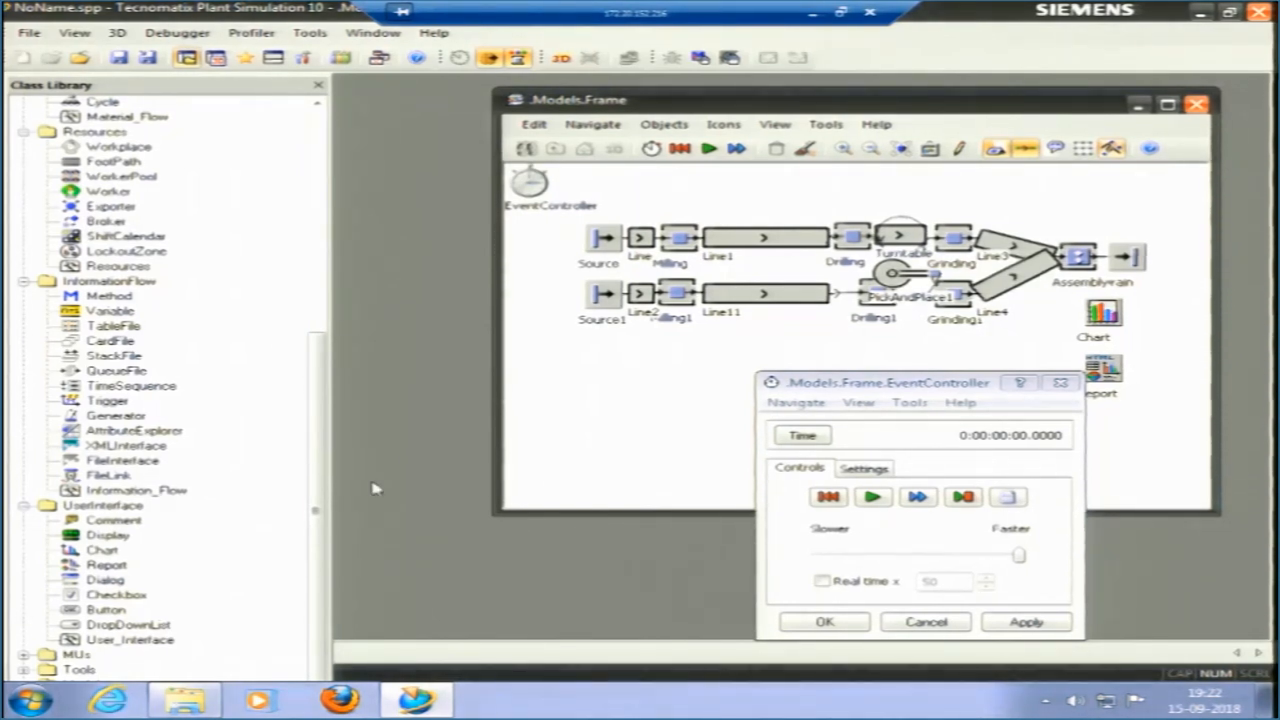
Expand the MUs folder in the class library and run the simulation with the object names displayed.
click(24, 656)
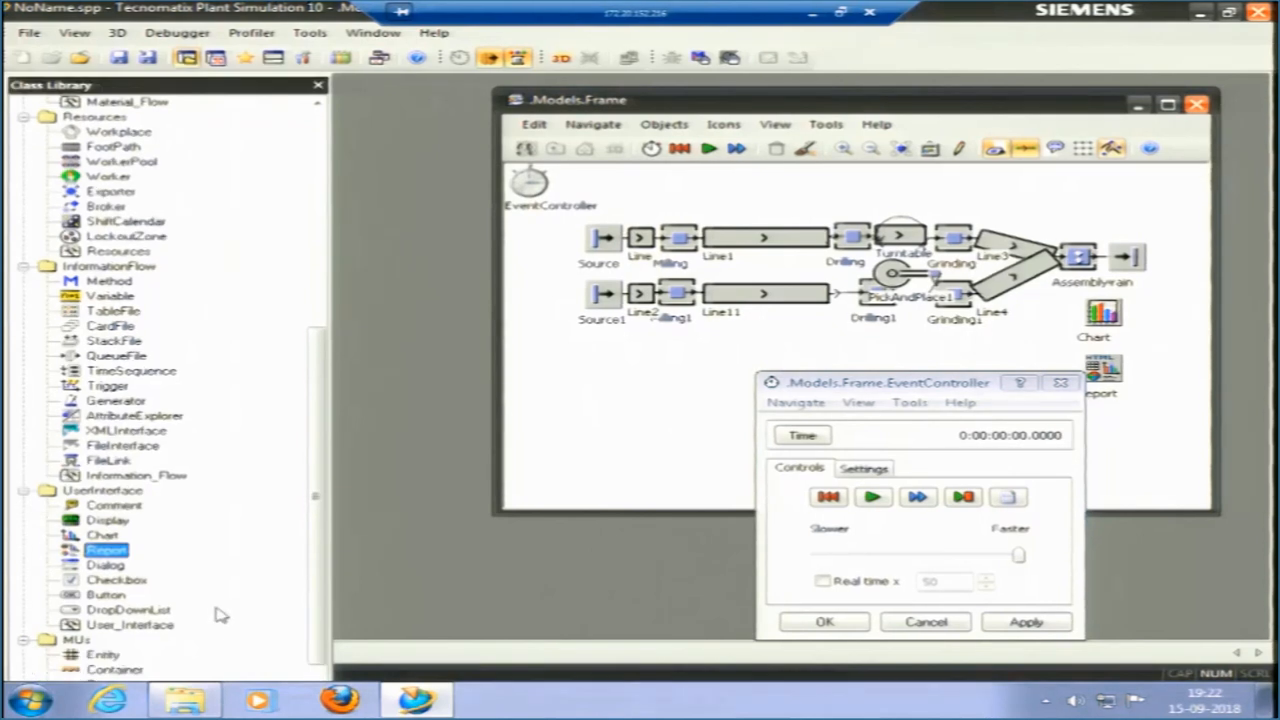
drag(314, 524, 315, 588)
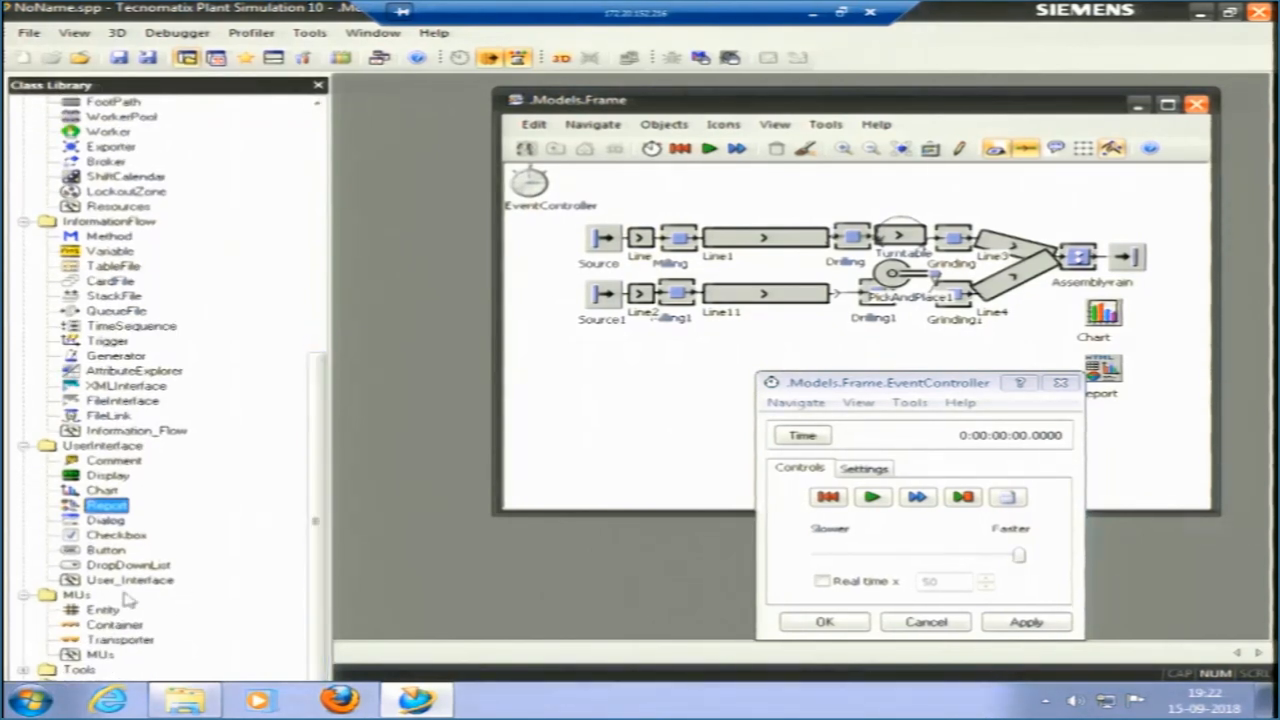
click(708, 148)
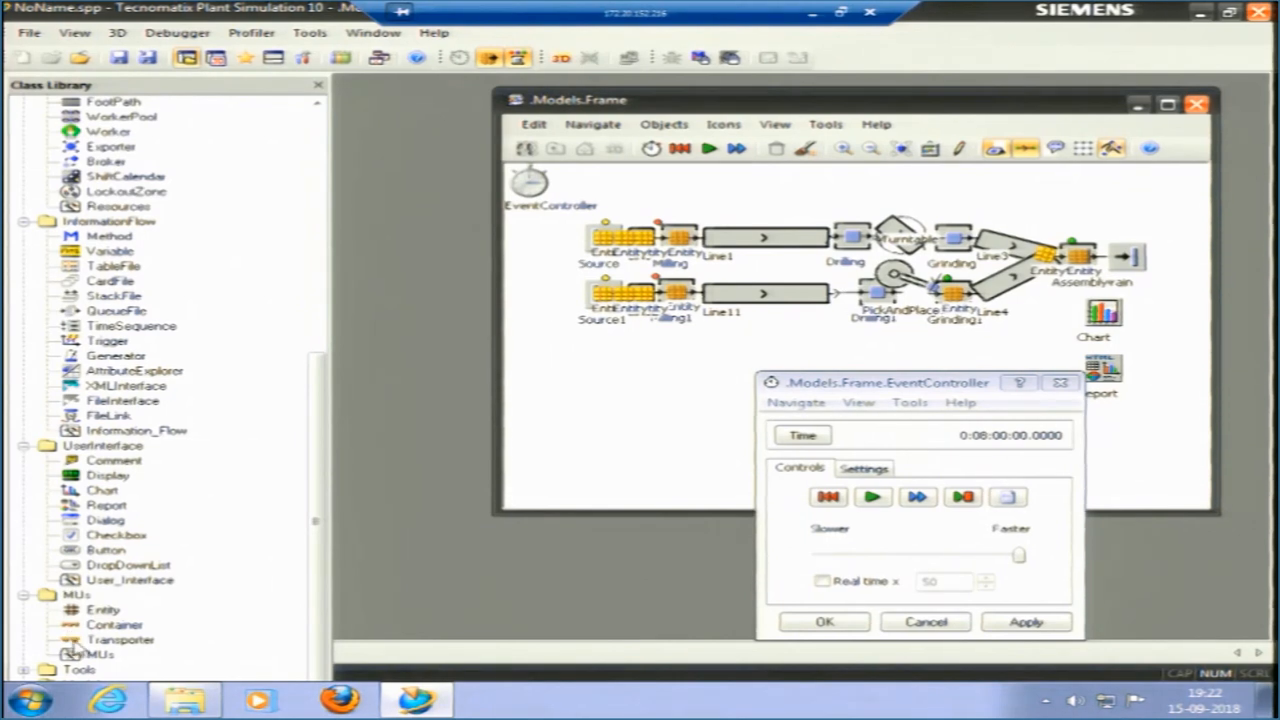
Examine the Transporter among the MUs in the class library and Line1 in the frame.
click(76, 641)
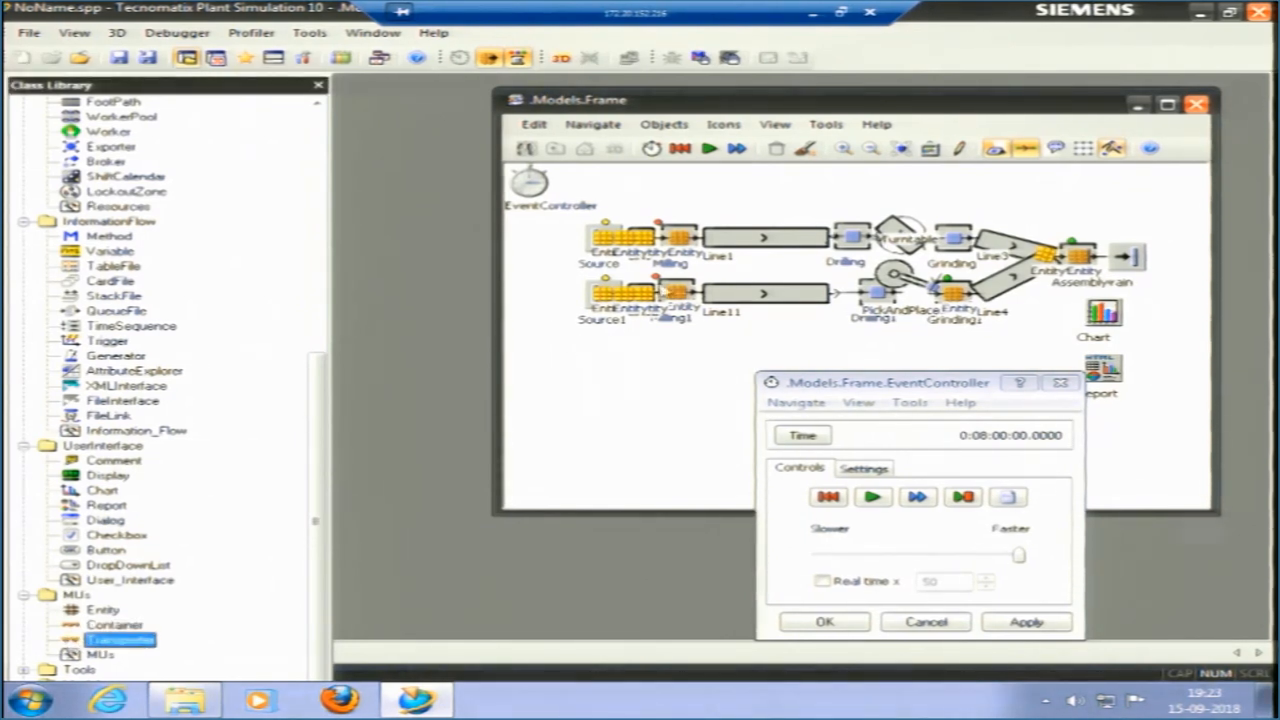
click(718, 244)
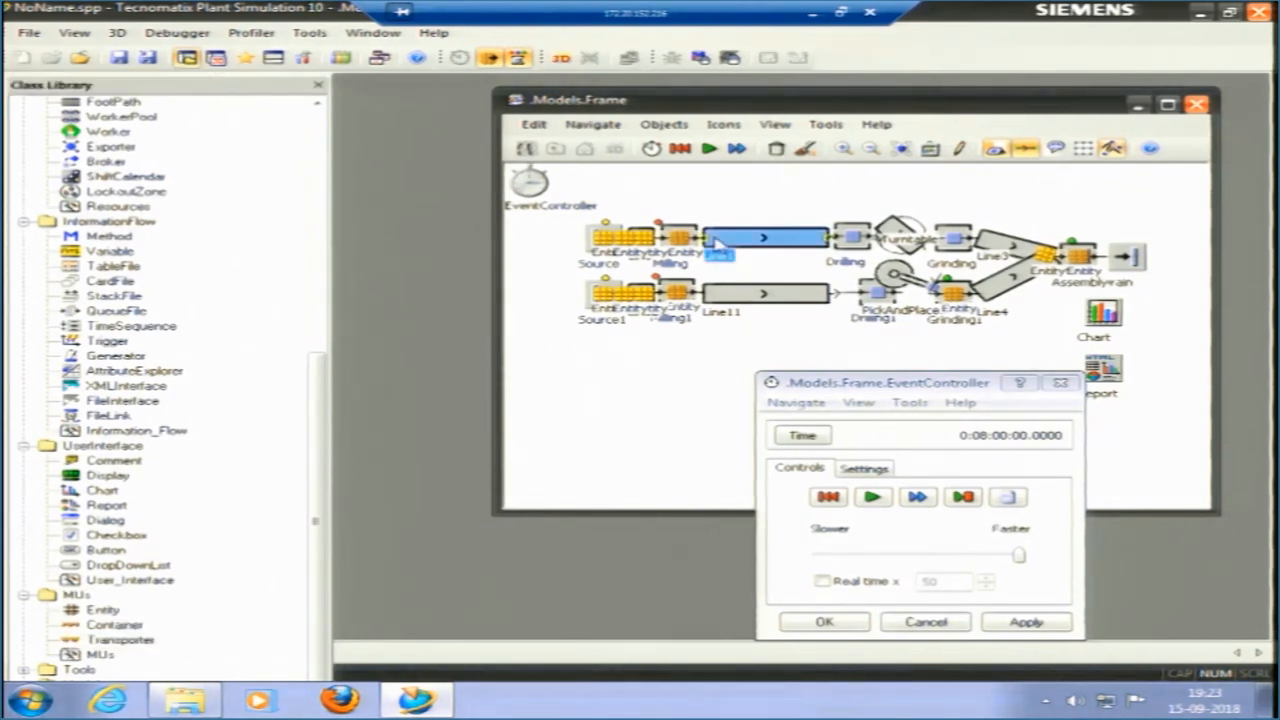
click(612, 410)
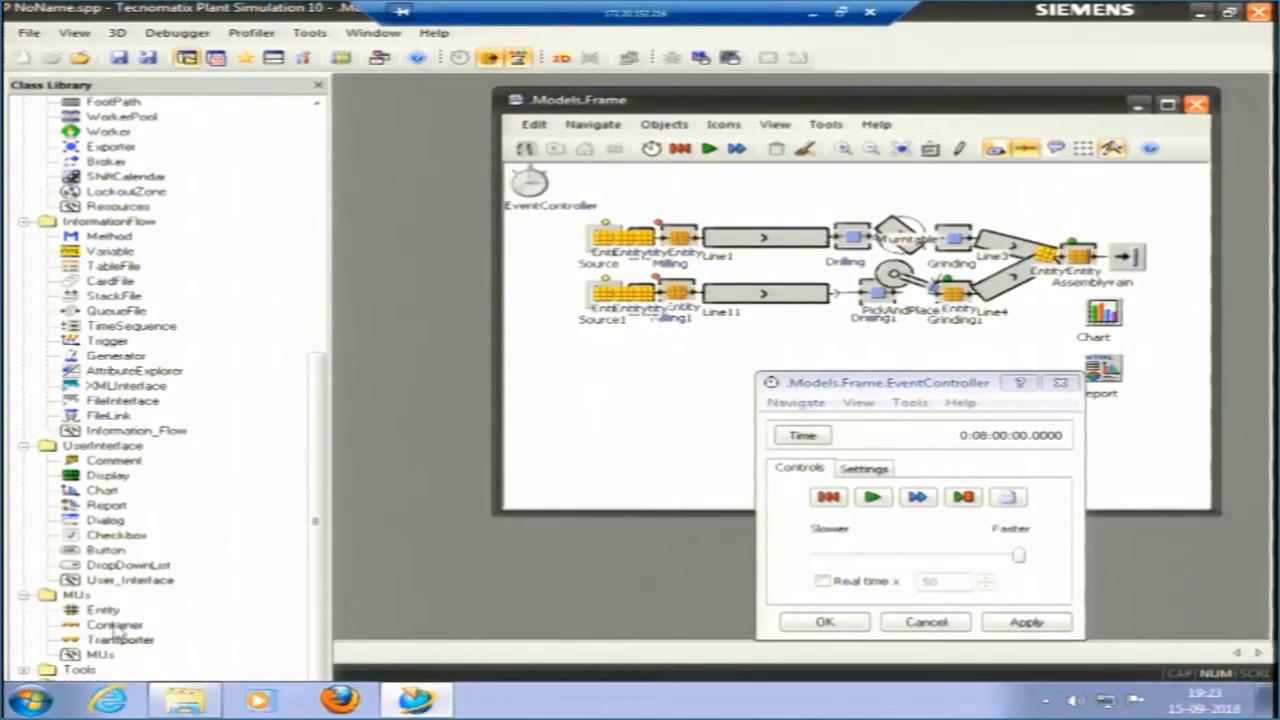
click(80, 642)
Expand the Tools folder and its ExperimentManager entry to look through the available analysis tools.
scroll(120, 630, down, 2)
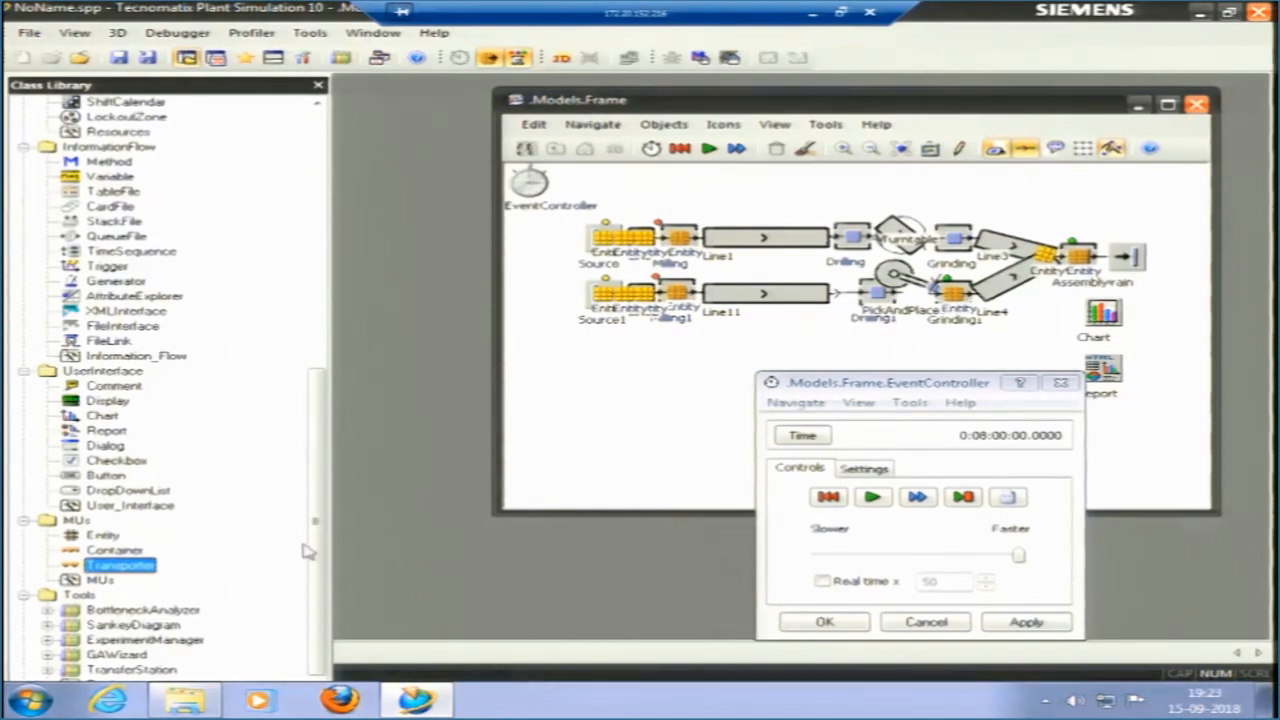
scroll(312, 565, down, 1)
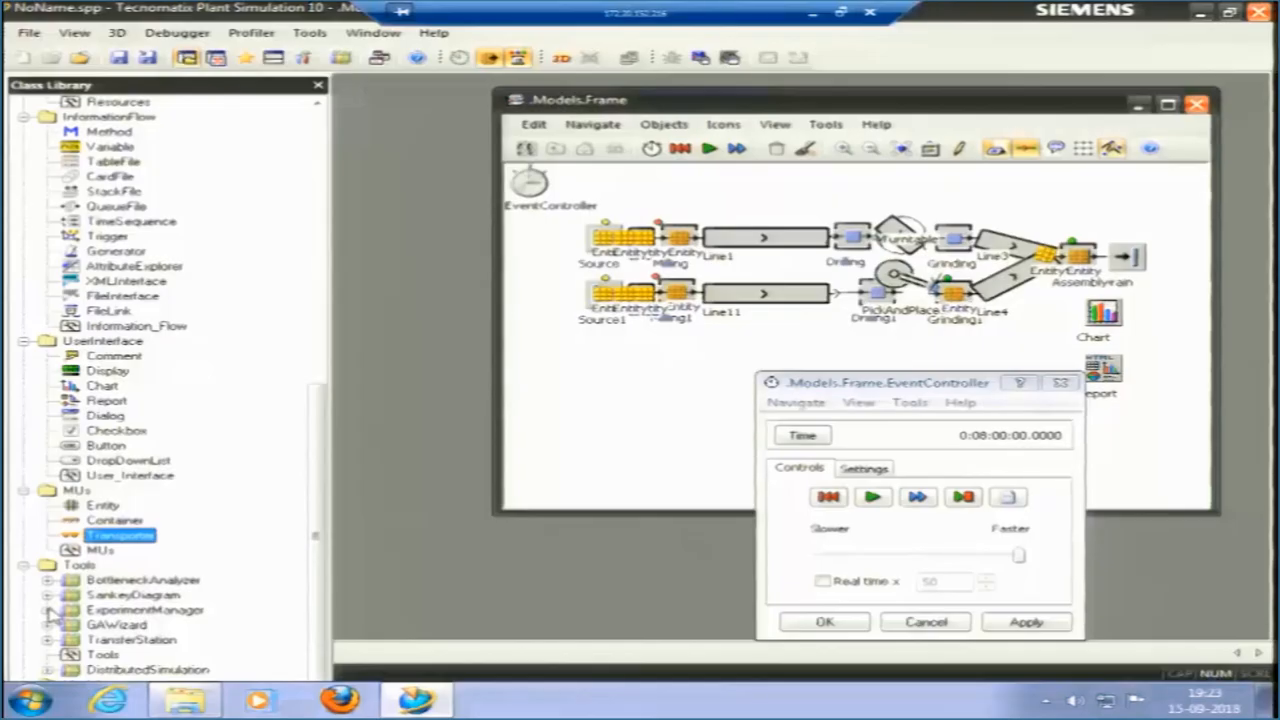
click(48, 610)
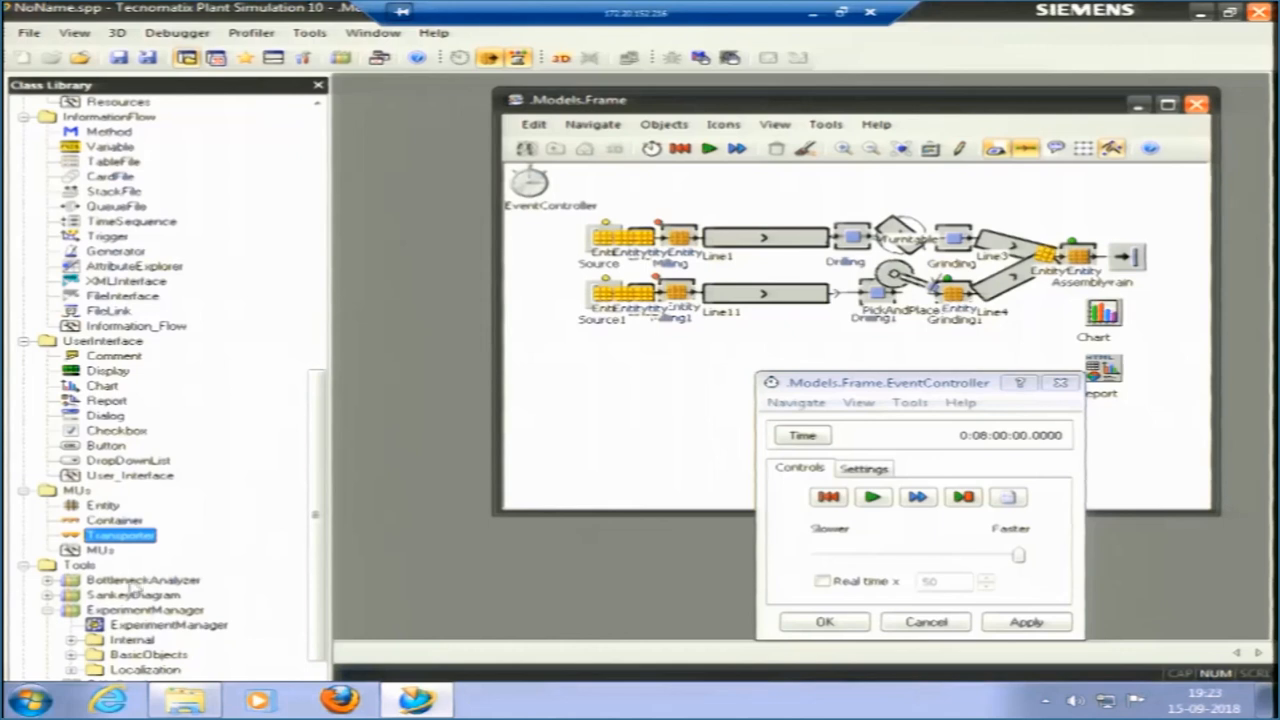
drag(323, 500, 321, 529)
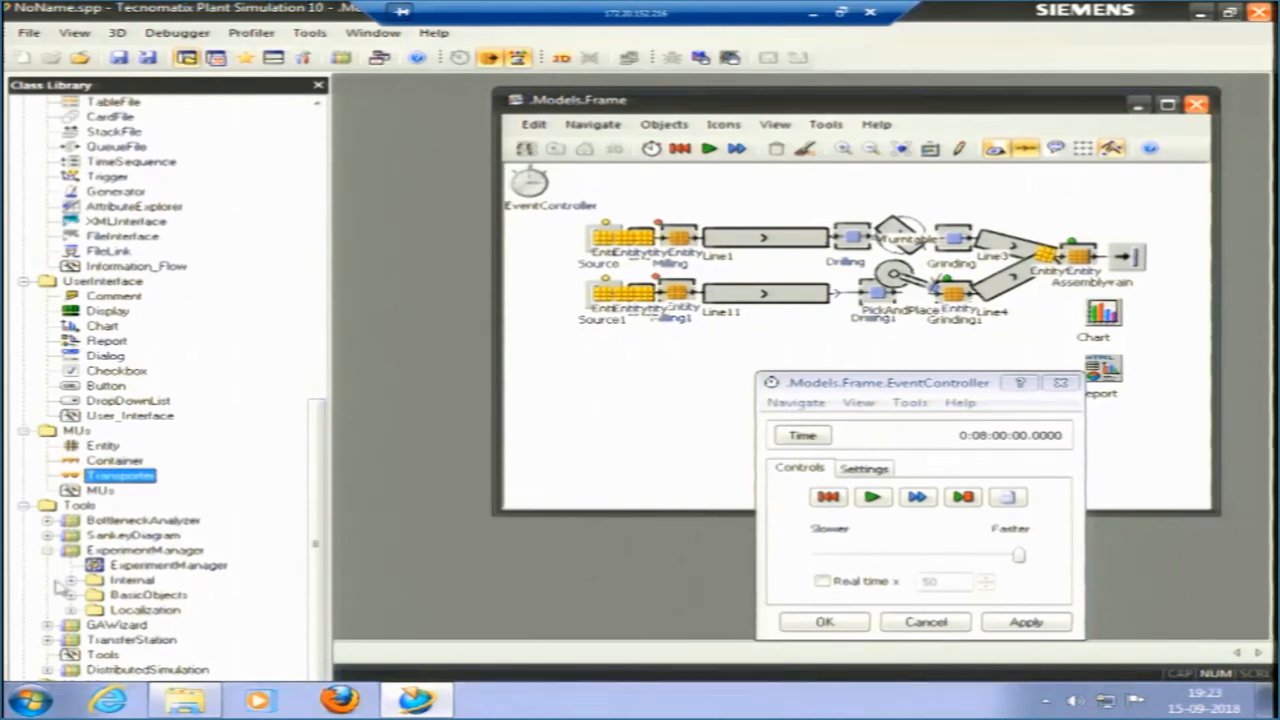
Collapse all class library folders, from MaterialFlow, Resources and InformationFlow to UserInterface, MUs, Tools and Models.
click(23, 506)
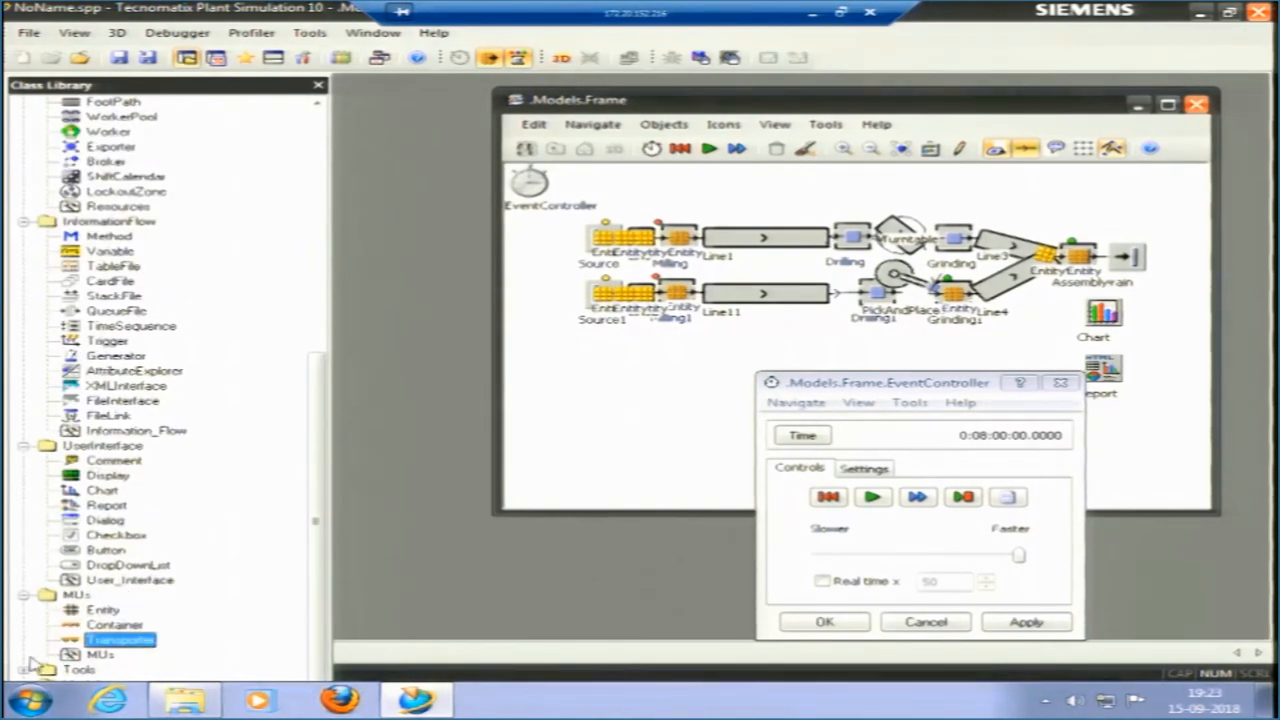
click(26, 447)
click(21, 357)
click(22, 414)
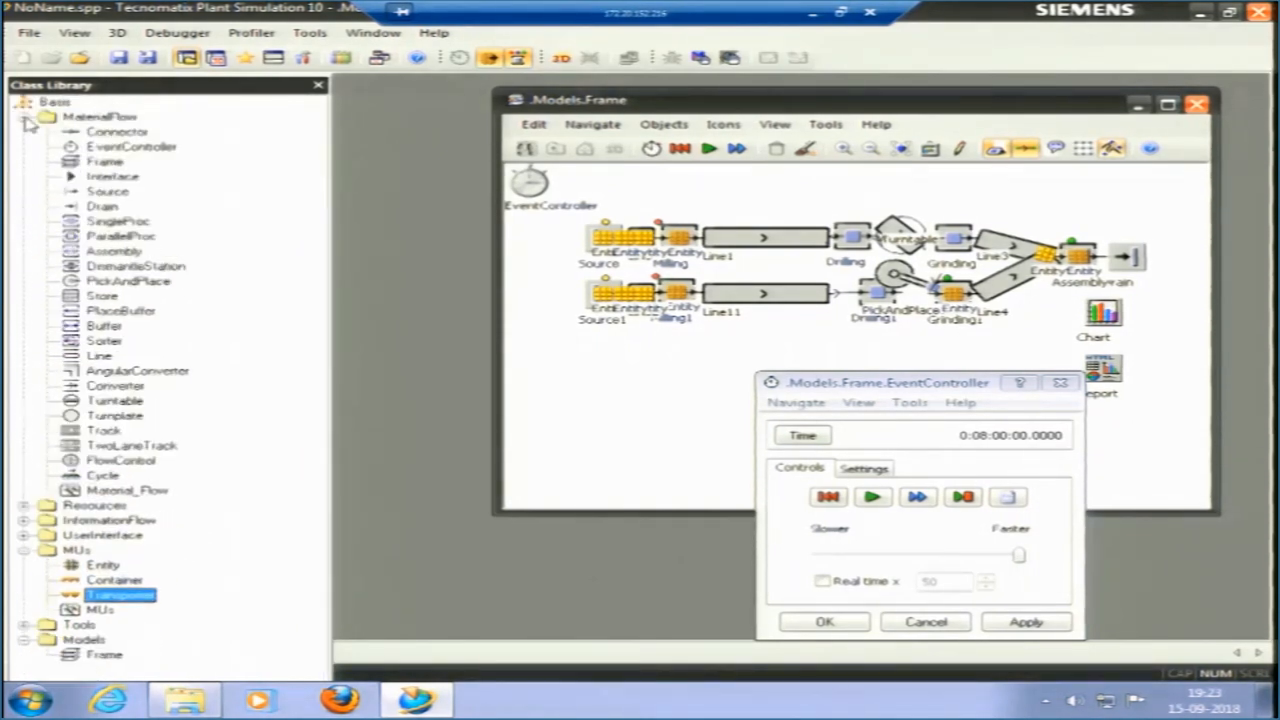
click(24, 117)
click(23, 177)
click(23, 207)
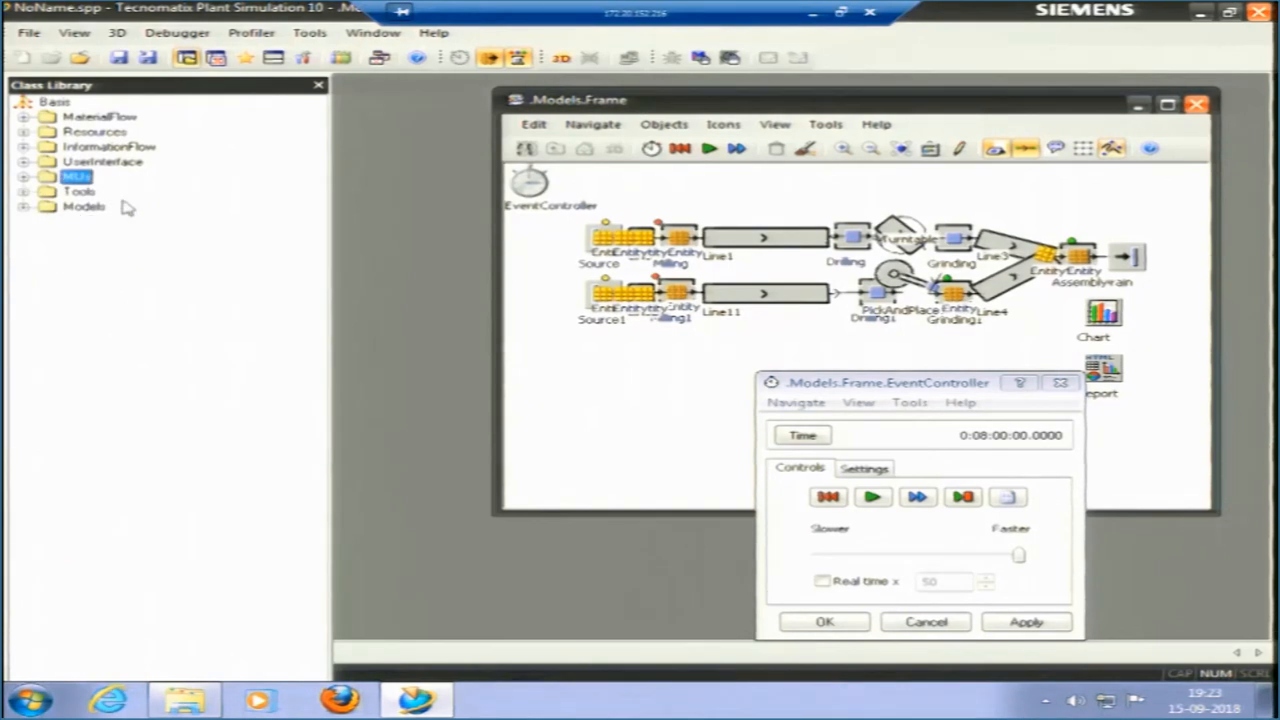
Expand the MaterialFlow folder again and close the EventController dialog.
click(23, 117)
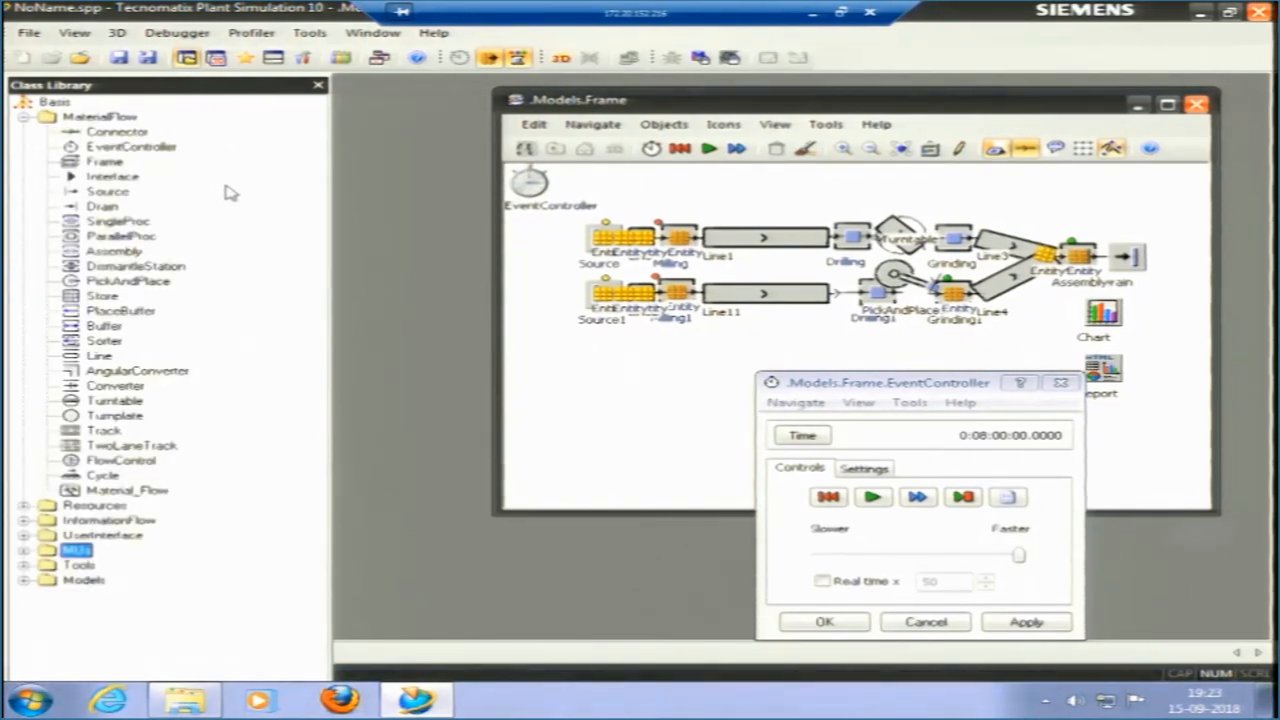
click(1061, 382)
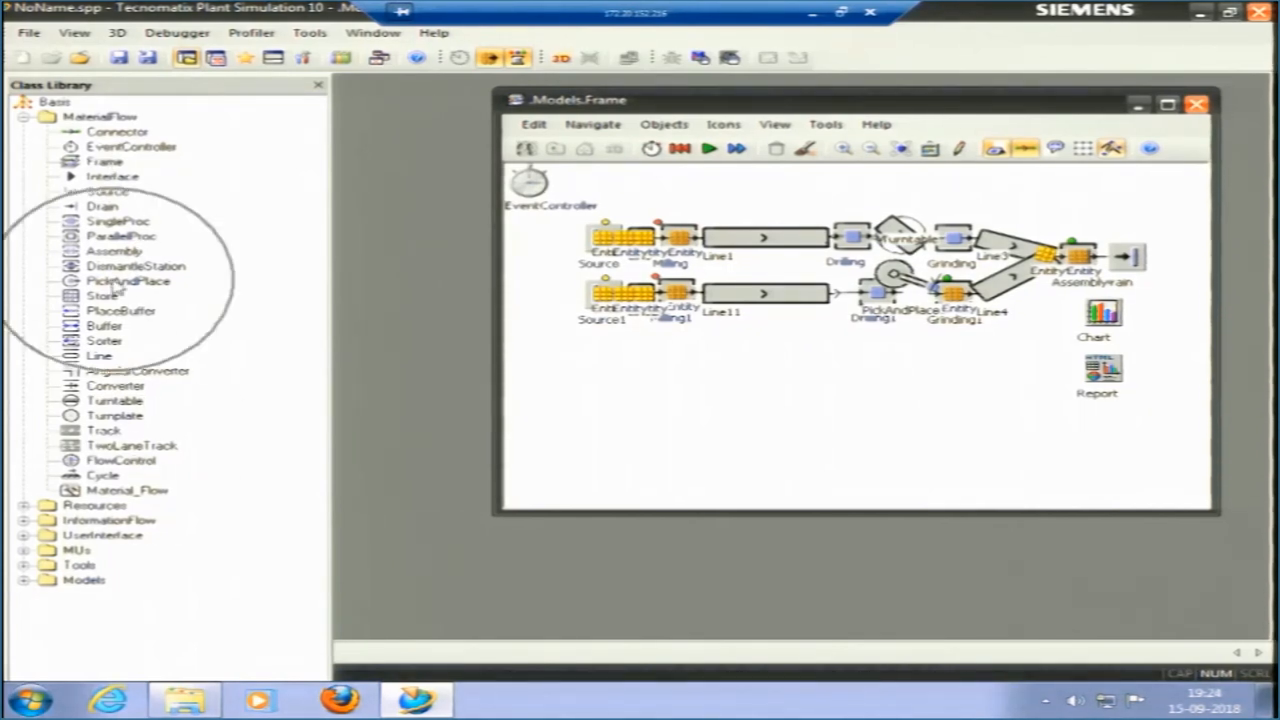
Review the contents of the Resources, InformationFlow and Tools folders in the class library, collapsing each one again.
click(23, 507)
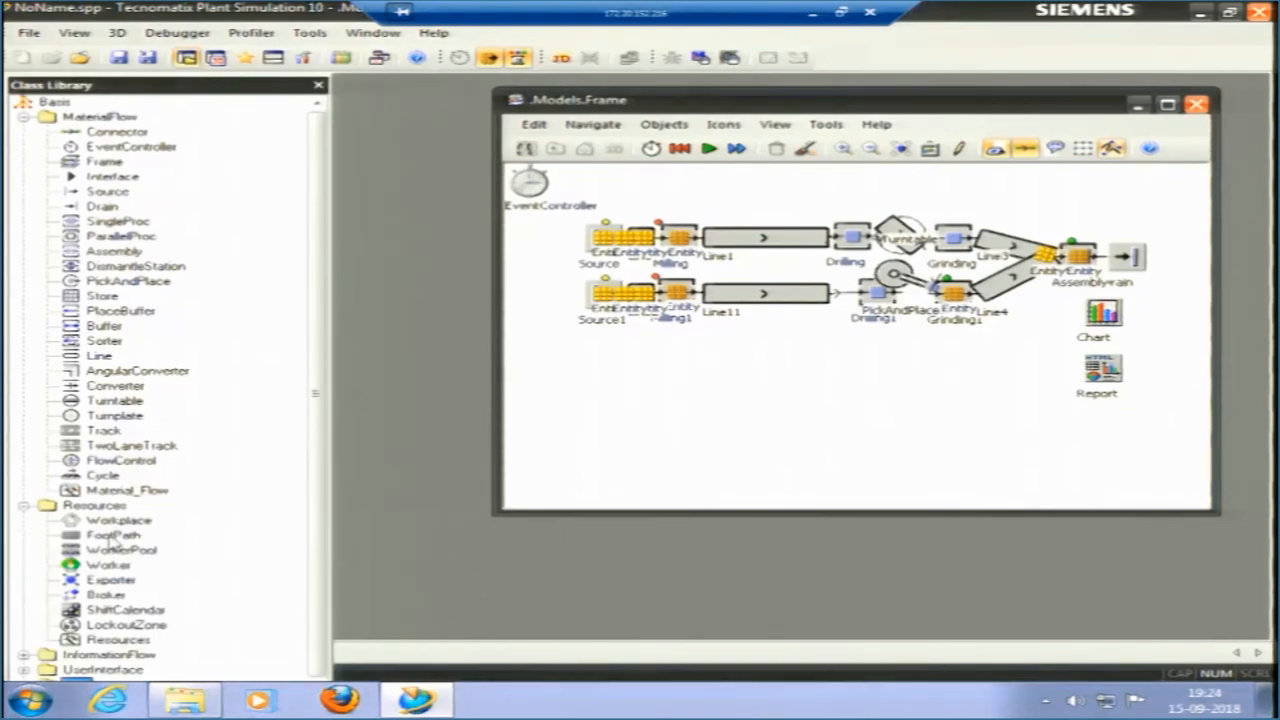
click(25, 507)
click(25, 507)
click(24, 507)
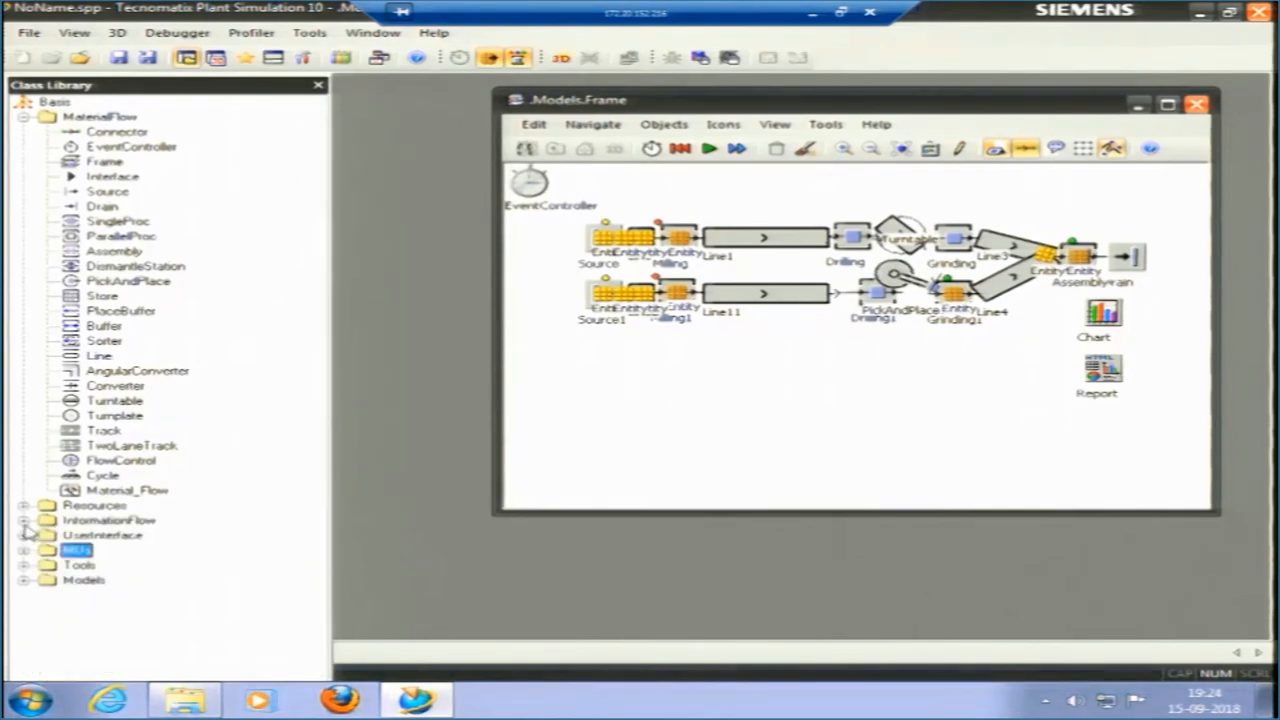
click(24, 521)
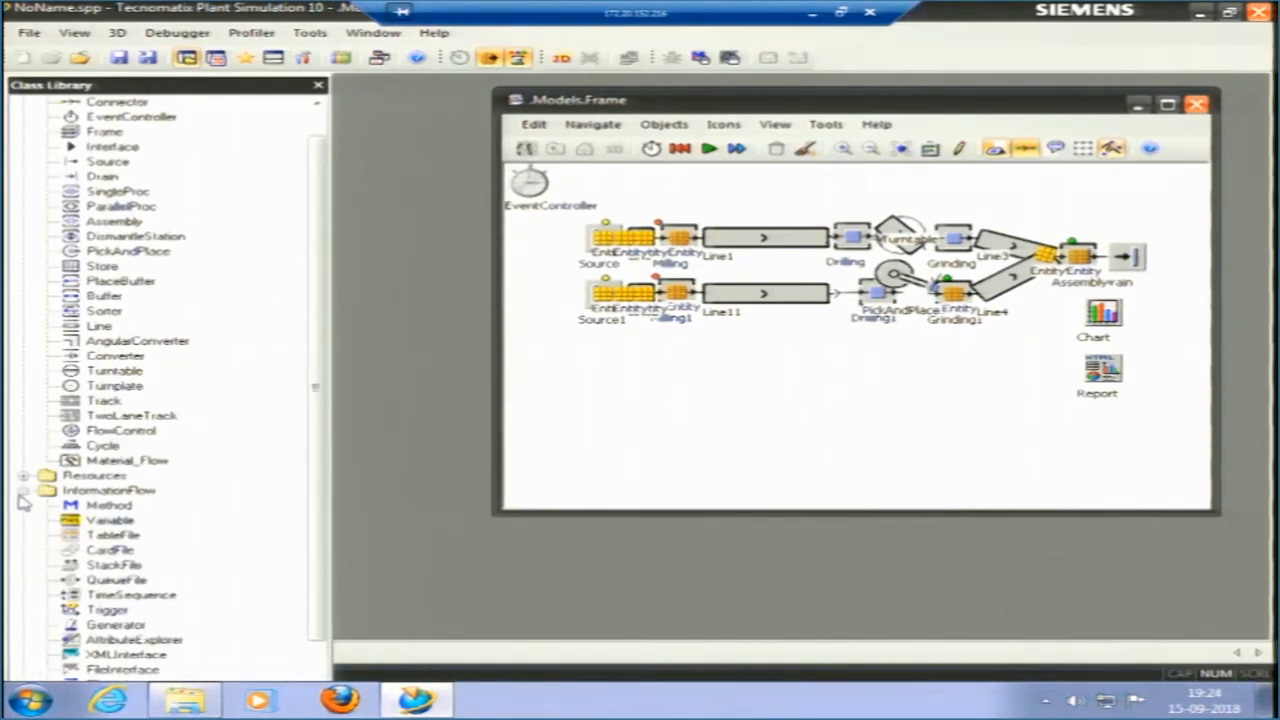
click(24, 491)
click(47, 550)
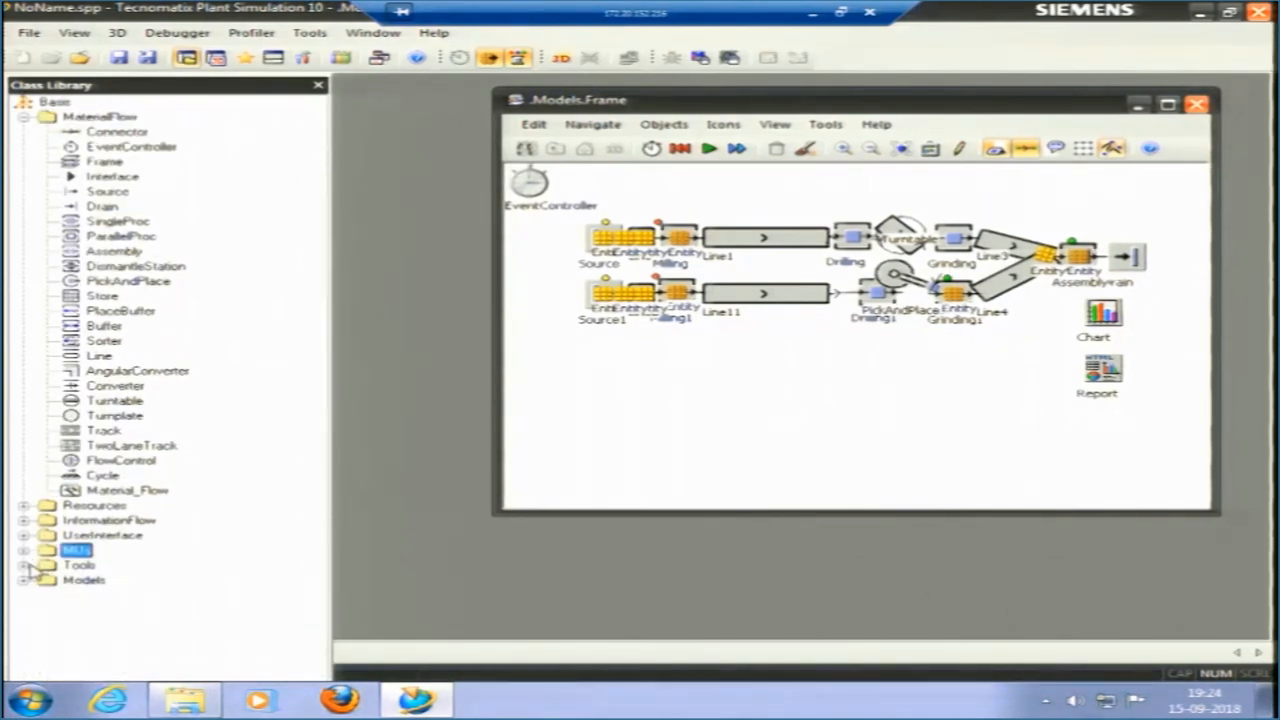
click(24, 565)
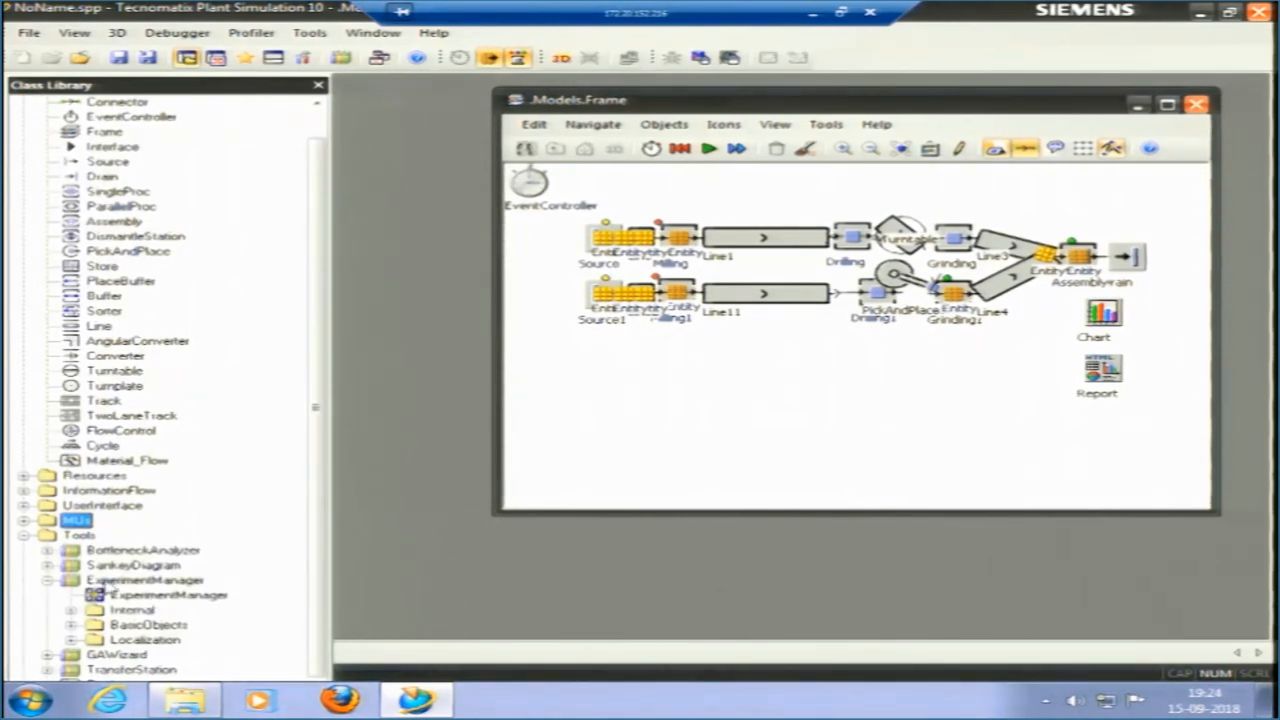
click(23, 536)
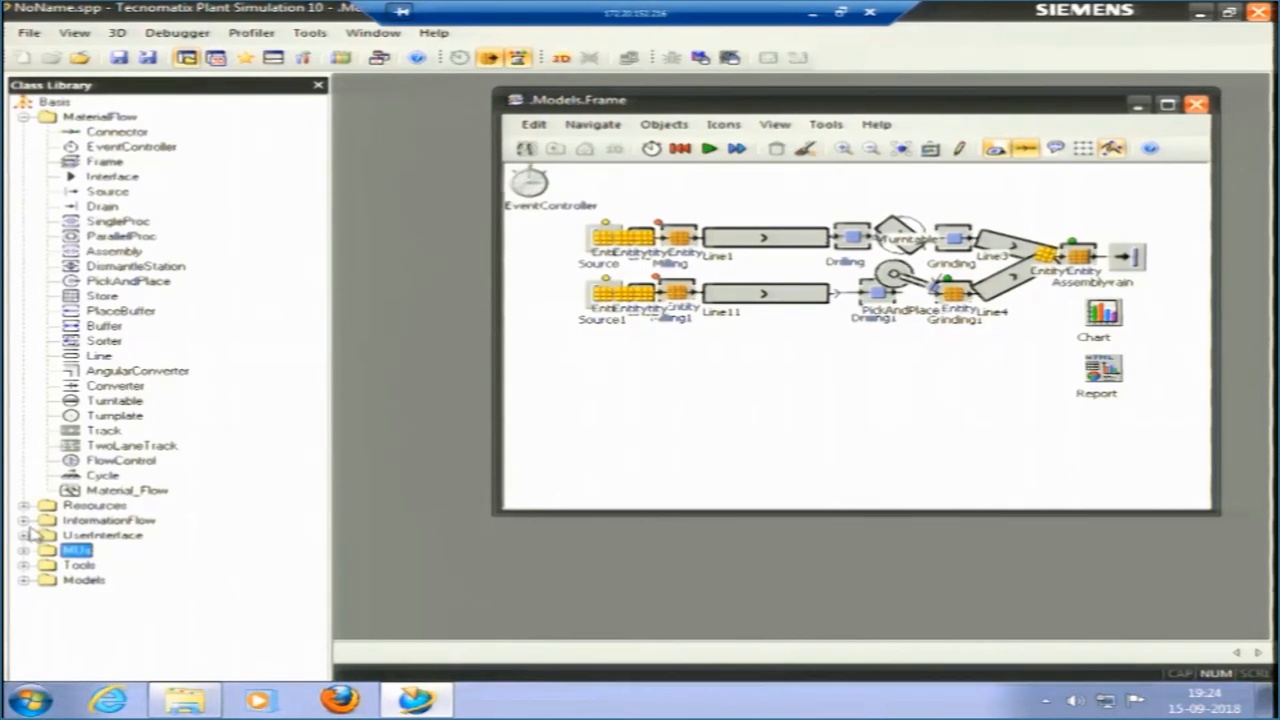